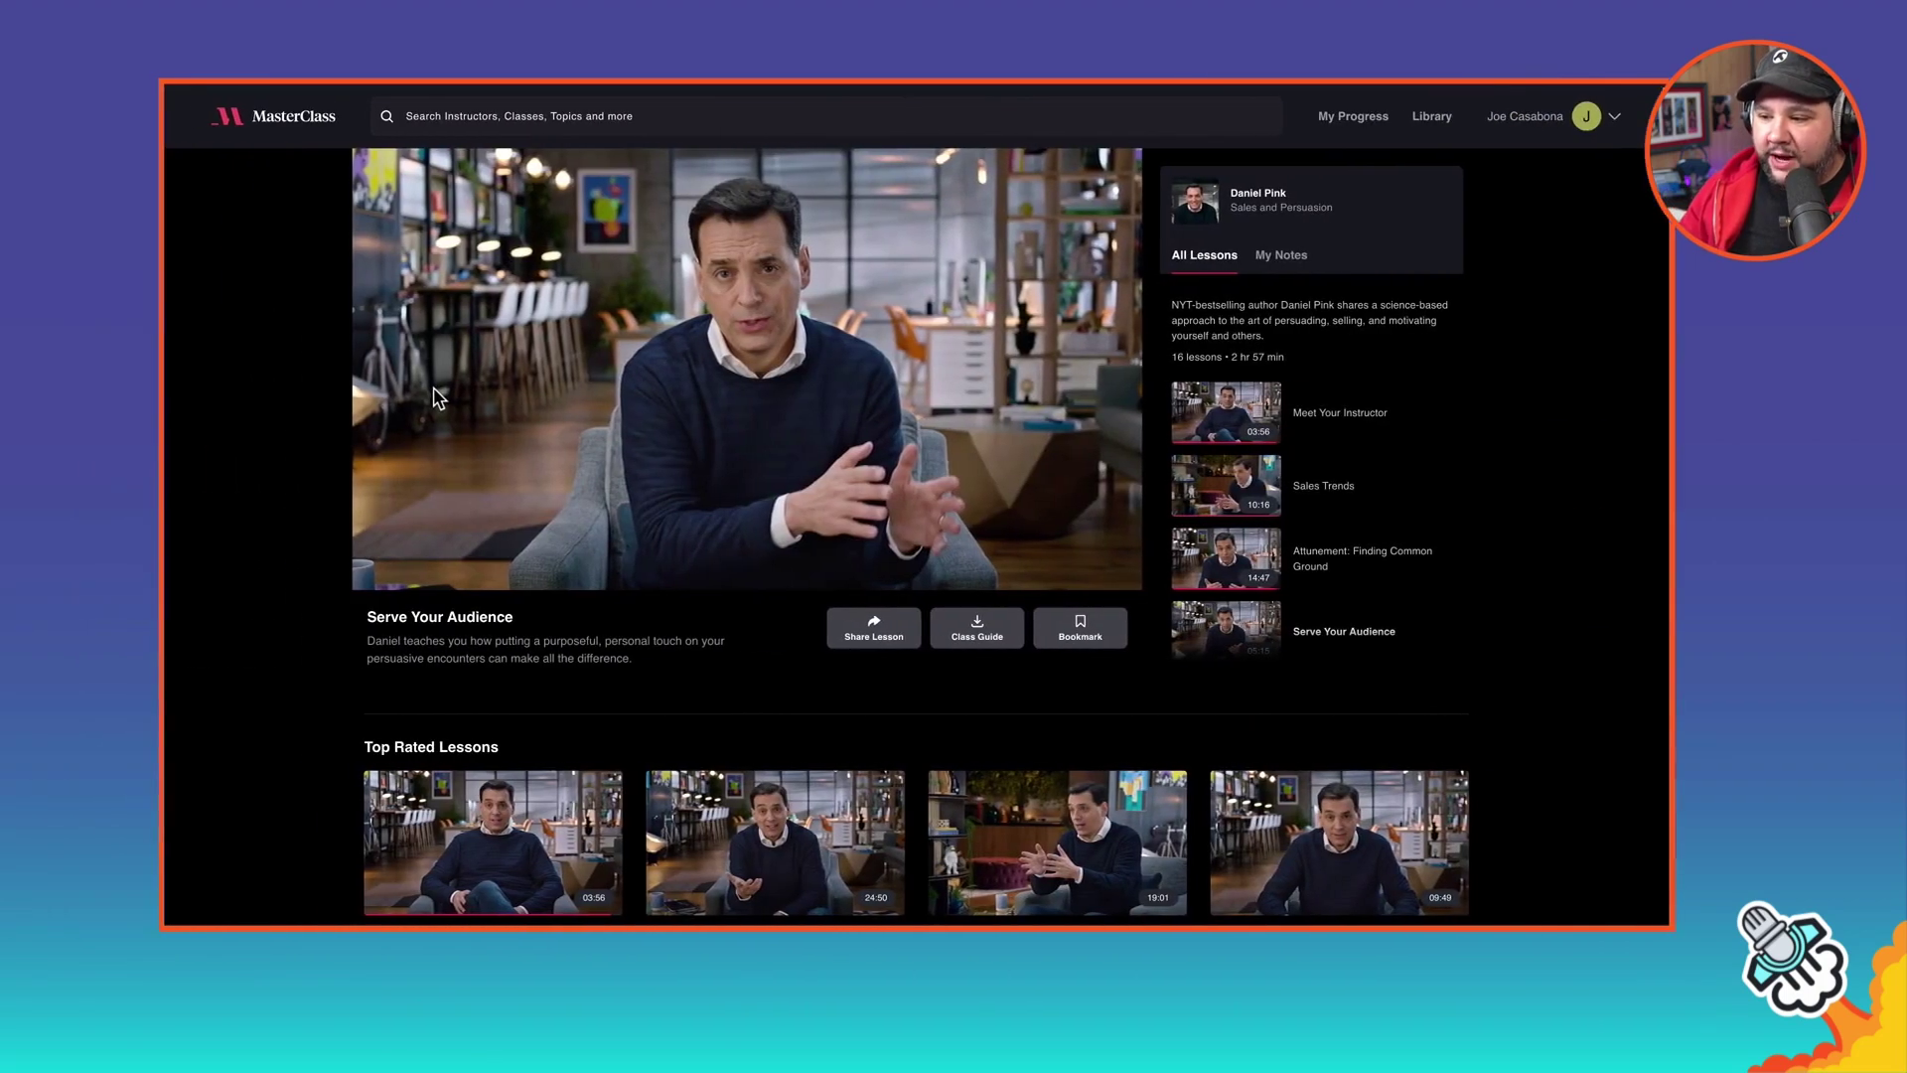
Pause the Serve Your Audience lesson video in MasterClass
{"action": "left_click", "coordinate": [533, 391]}
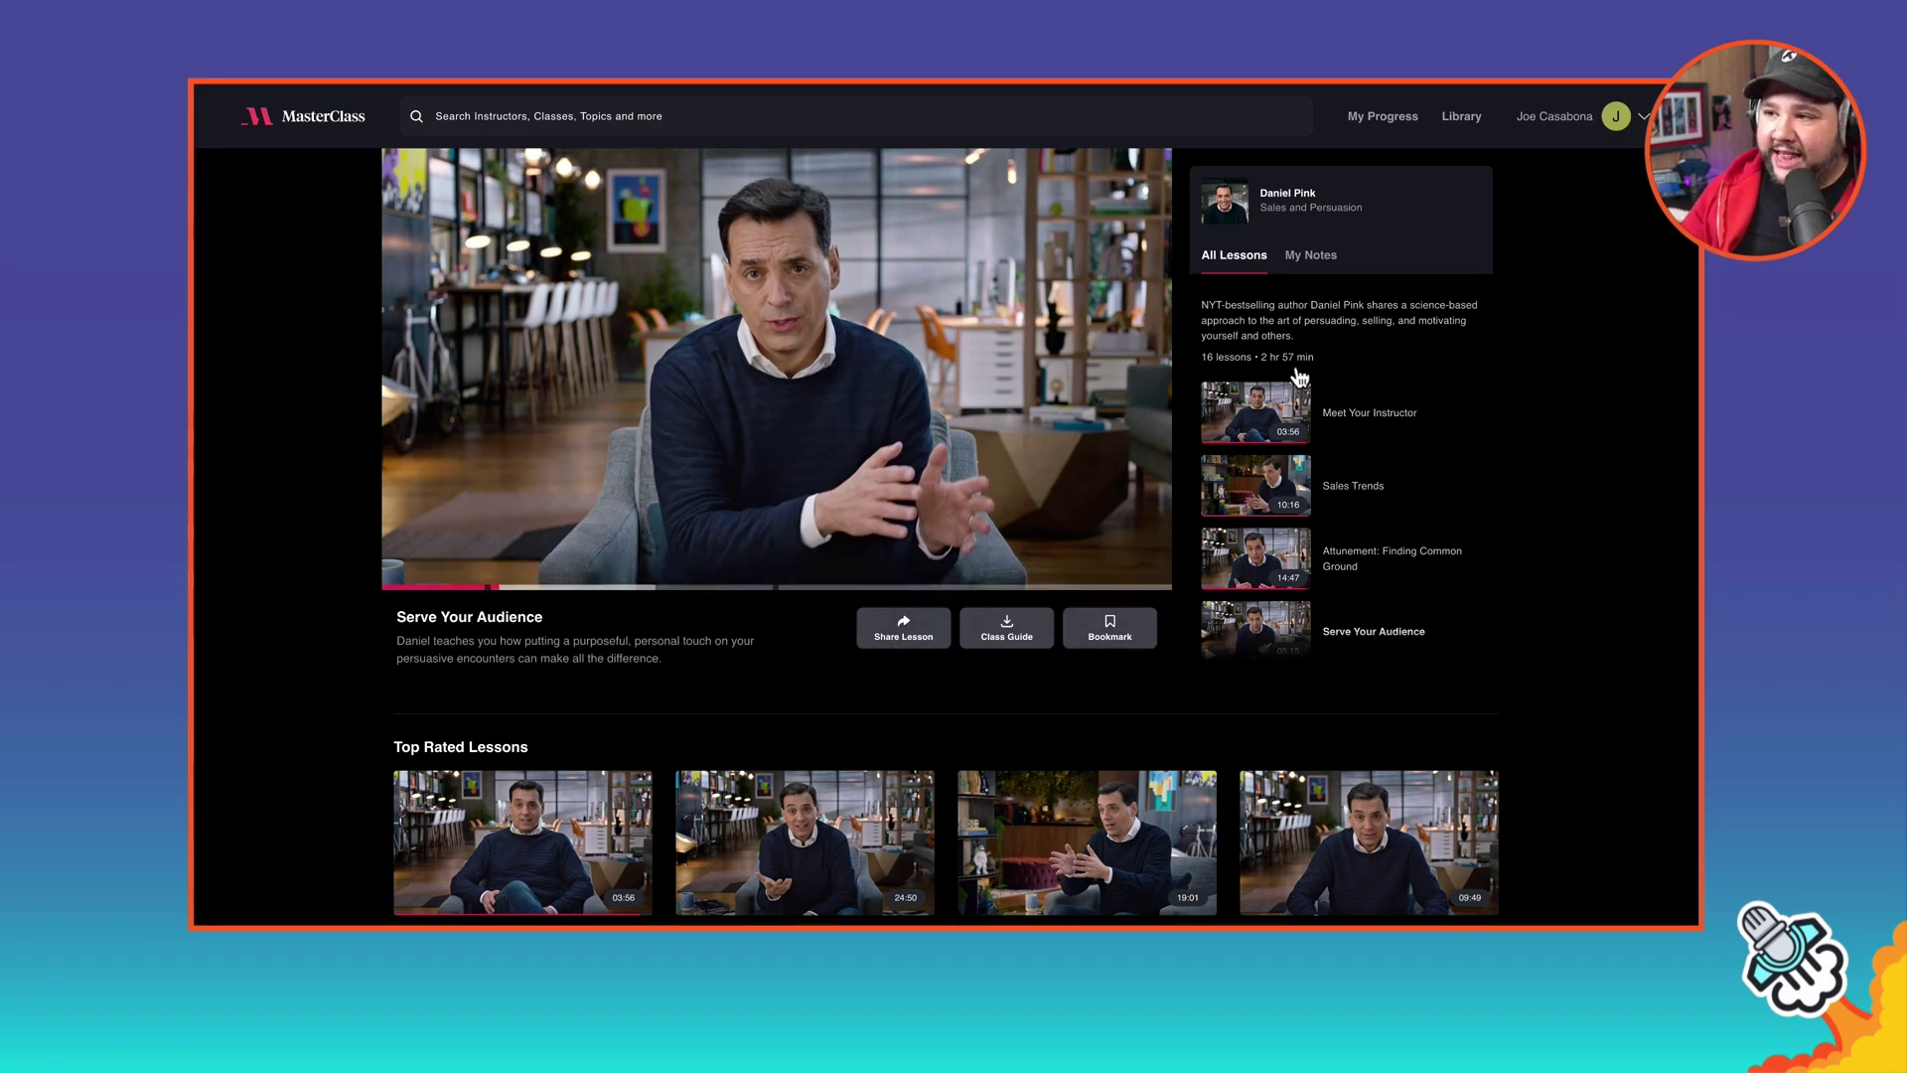
{"action": "scroll", "coordinate": [1299, 372], "scroll_direction": "down", "scroll_amount": 2}
{"action": "scroll", "coordinate": [1301, 375], "scroll_direction": "up", "scroll_amount": 2}
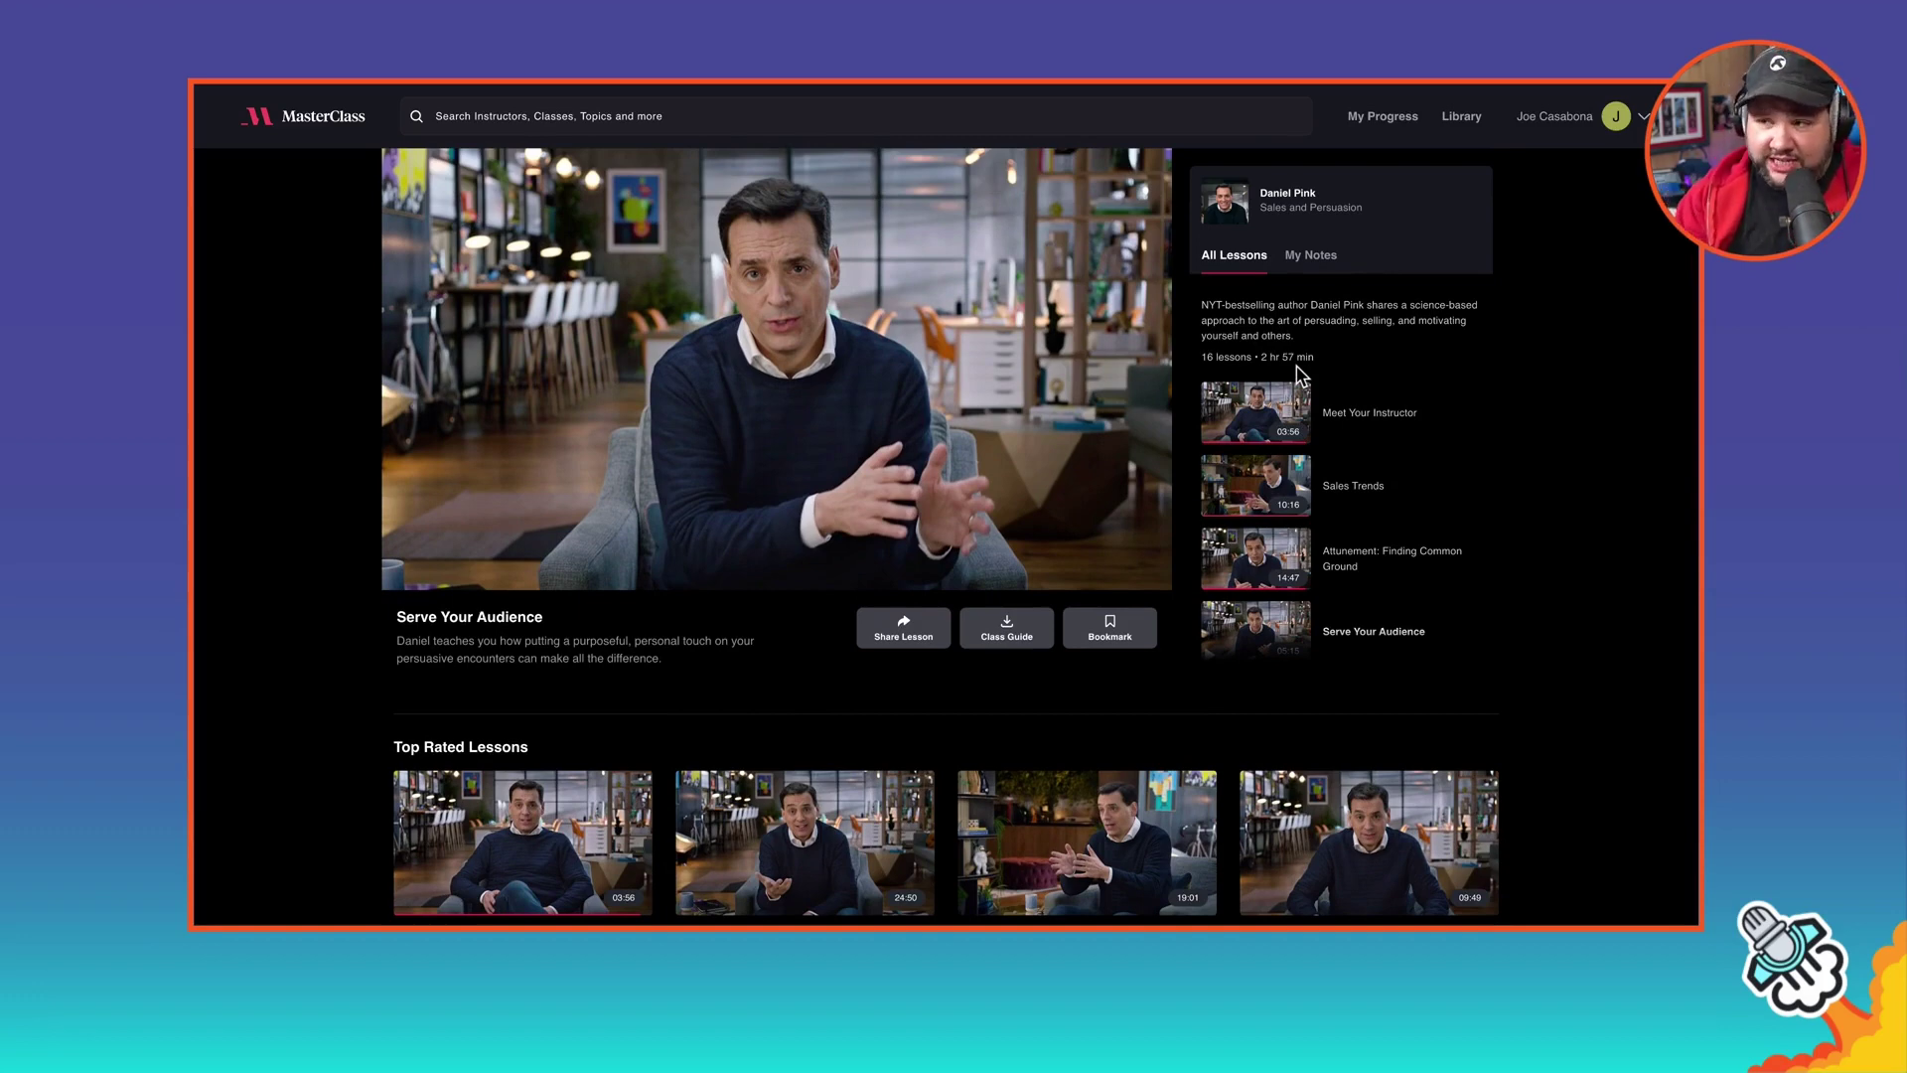
View My Notes, then return to the All Lessons list beside the video
{"action": "left_click", "coordinate": [1321, 261]}
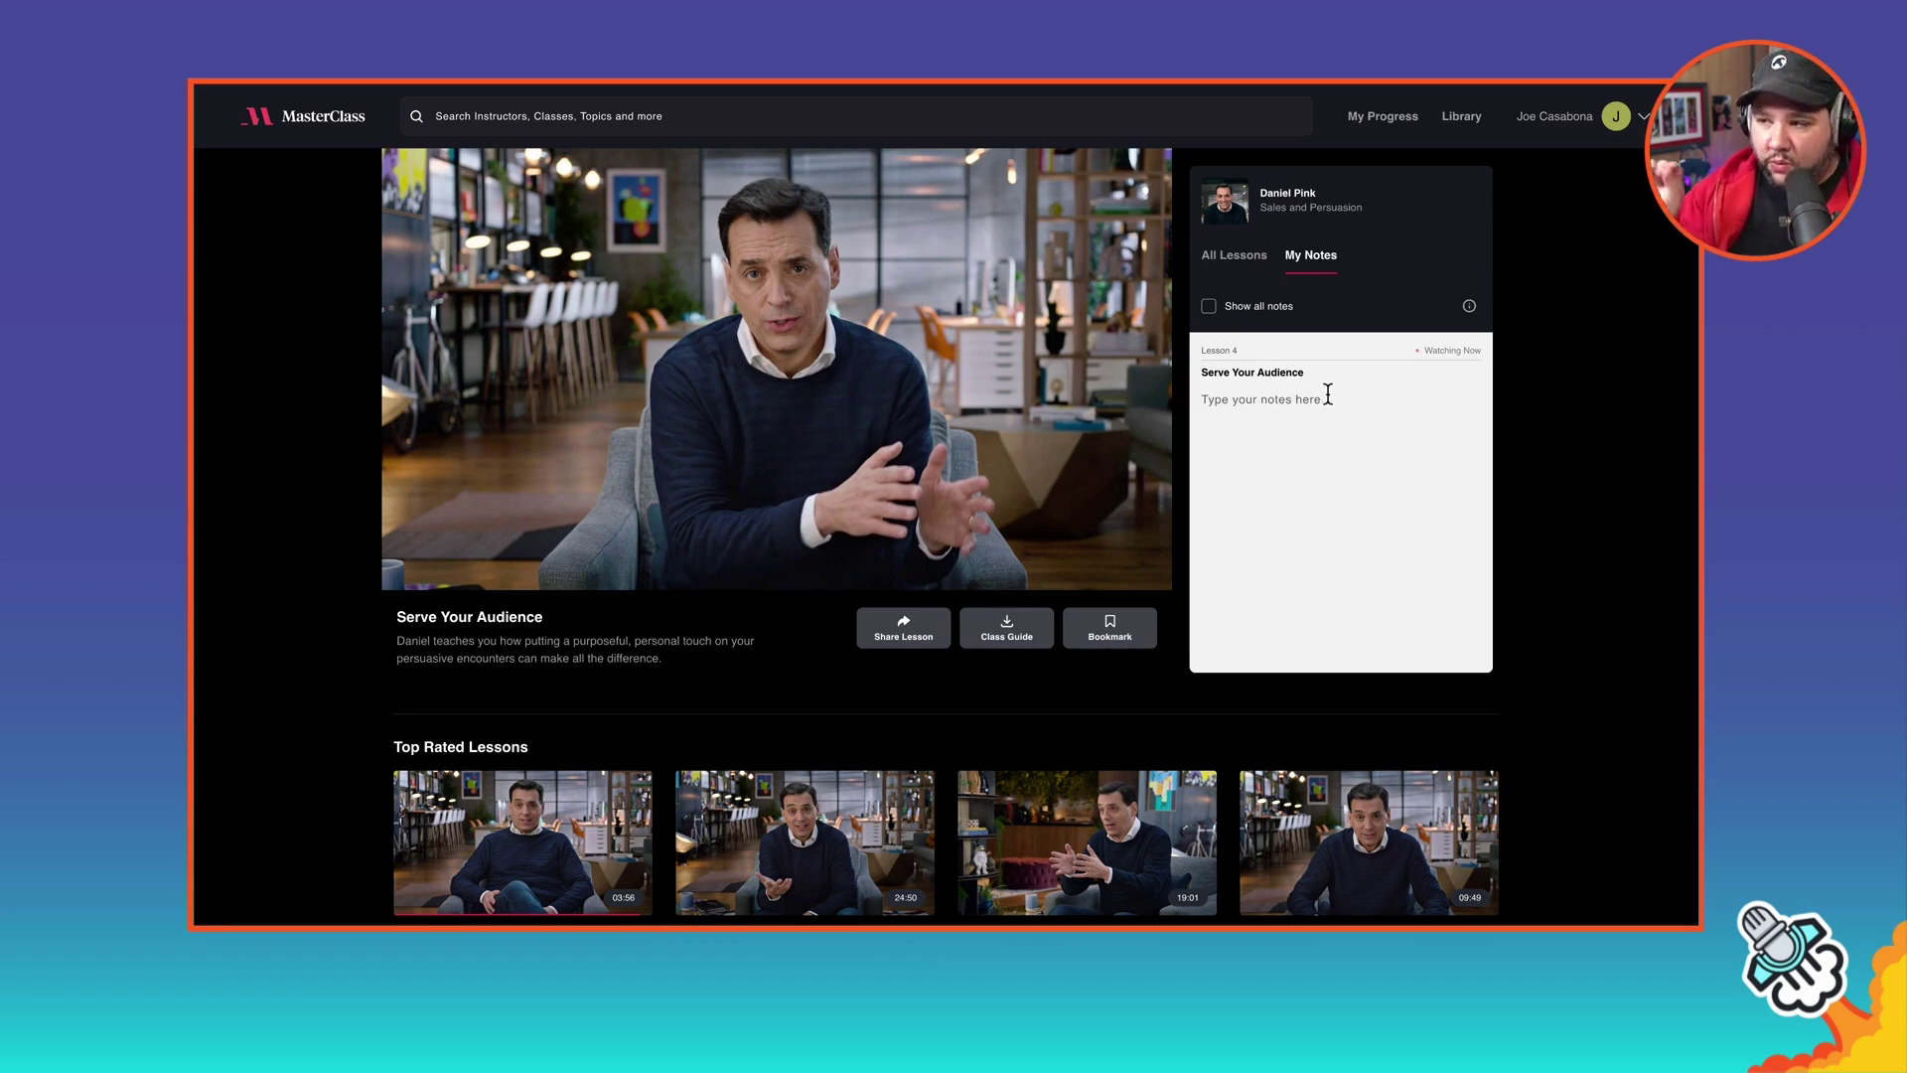
{"action": "left_click", "coordinate": [1234, 255]}
{"action": "scroll", "coordinate": [834, 617], "scroll_direction": "down", "scroll_amount": 3}
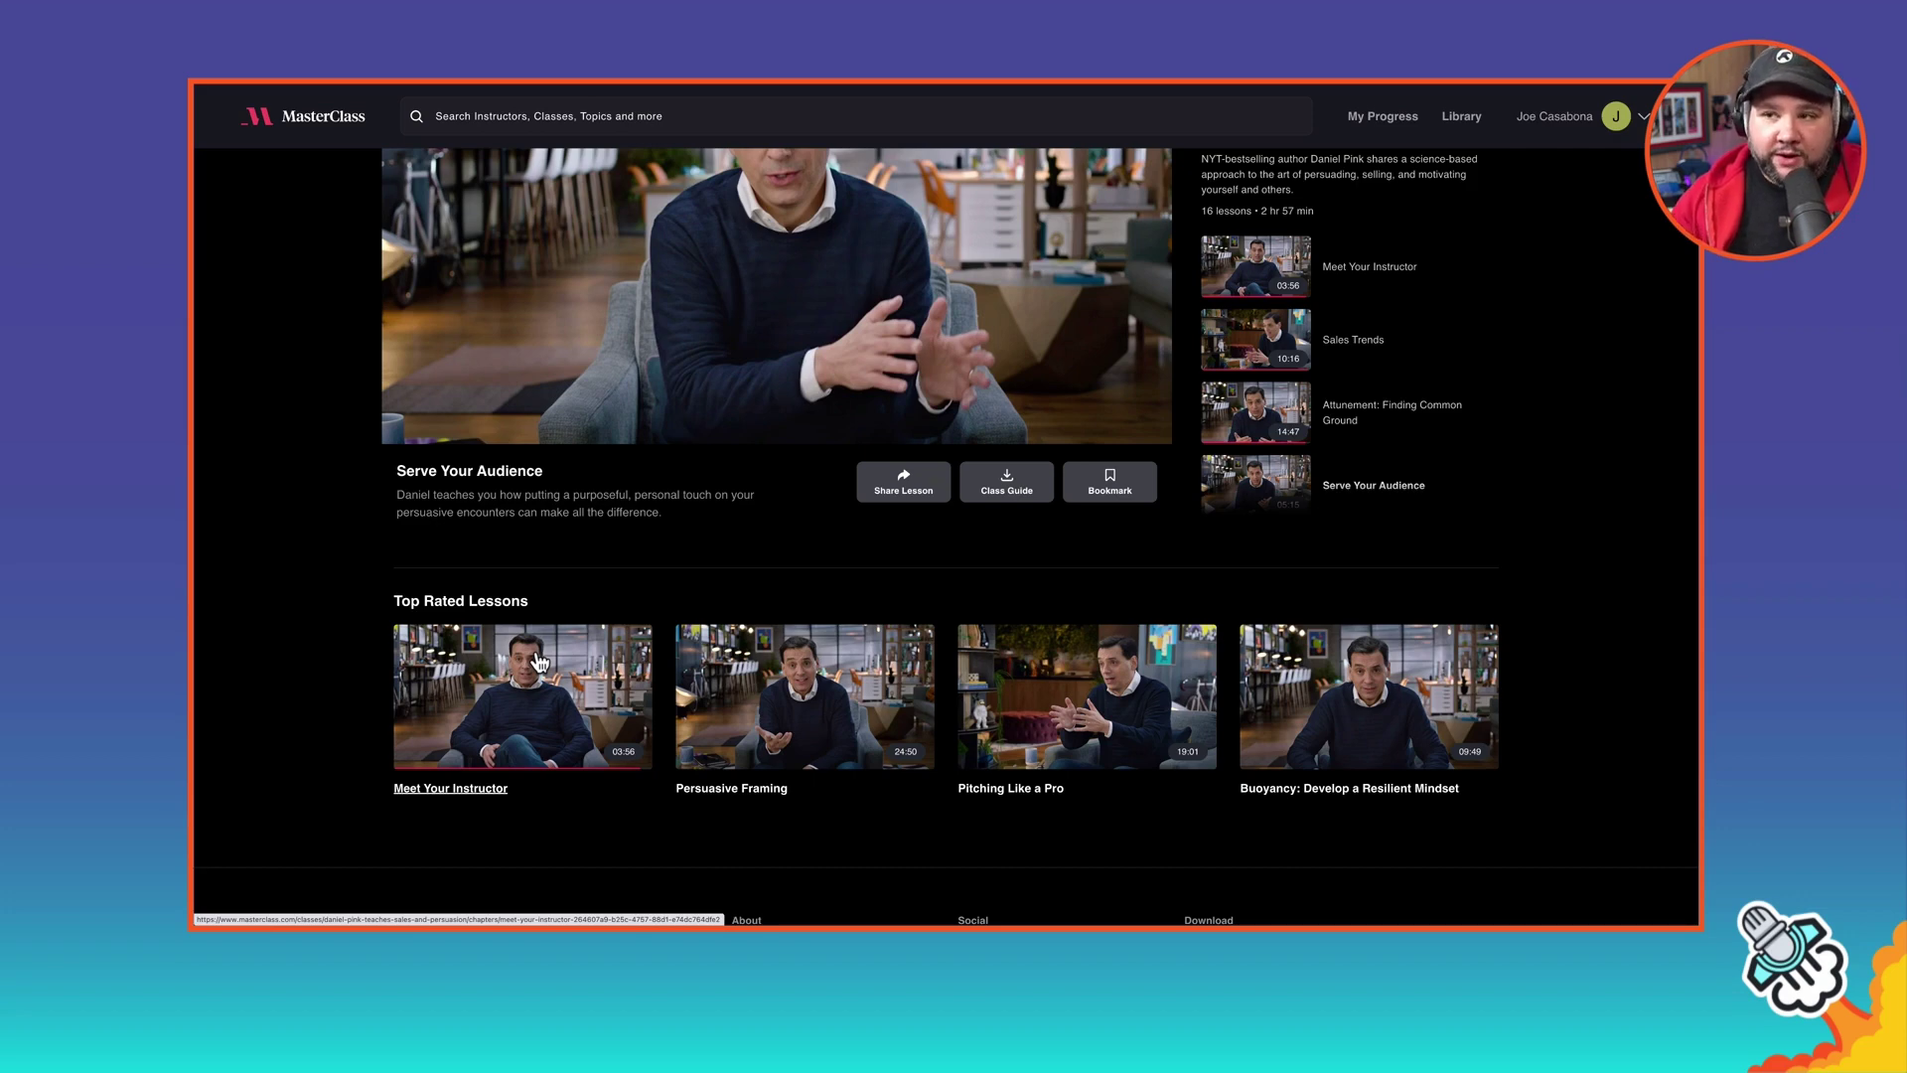
{"action": "scroll", "coordinate": [539, 662], "scroll_direction": "up", "scroll_amount": 2}
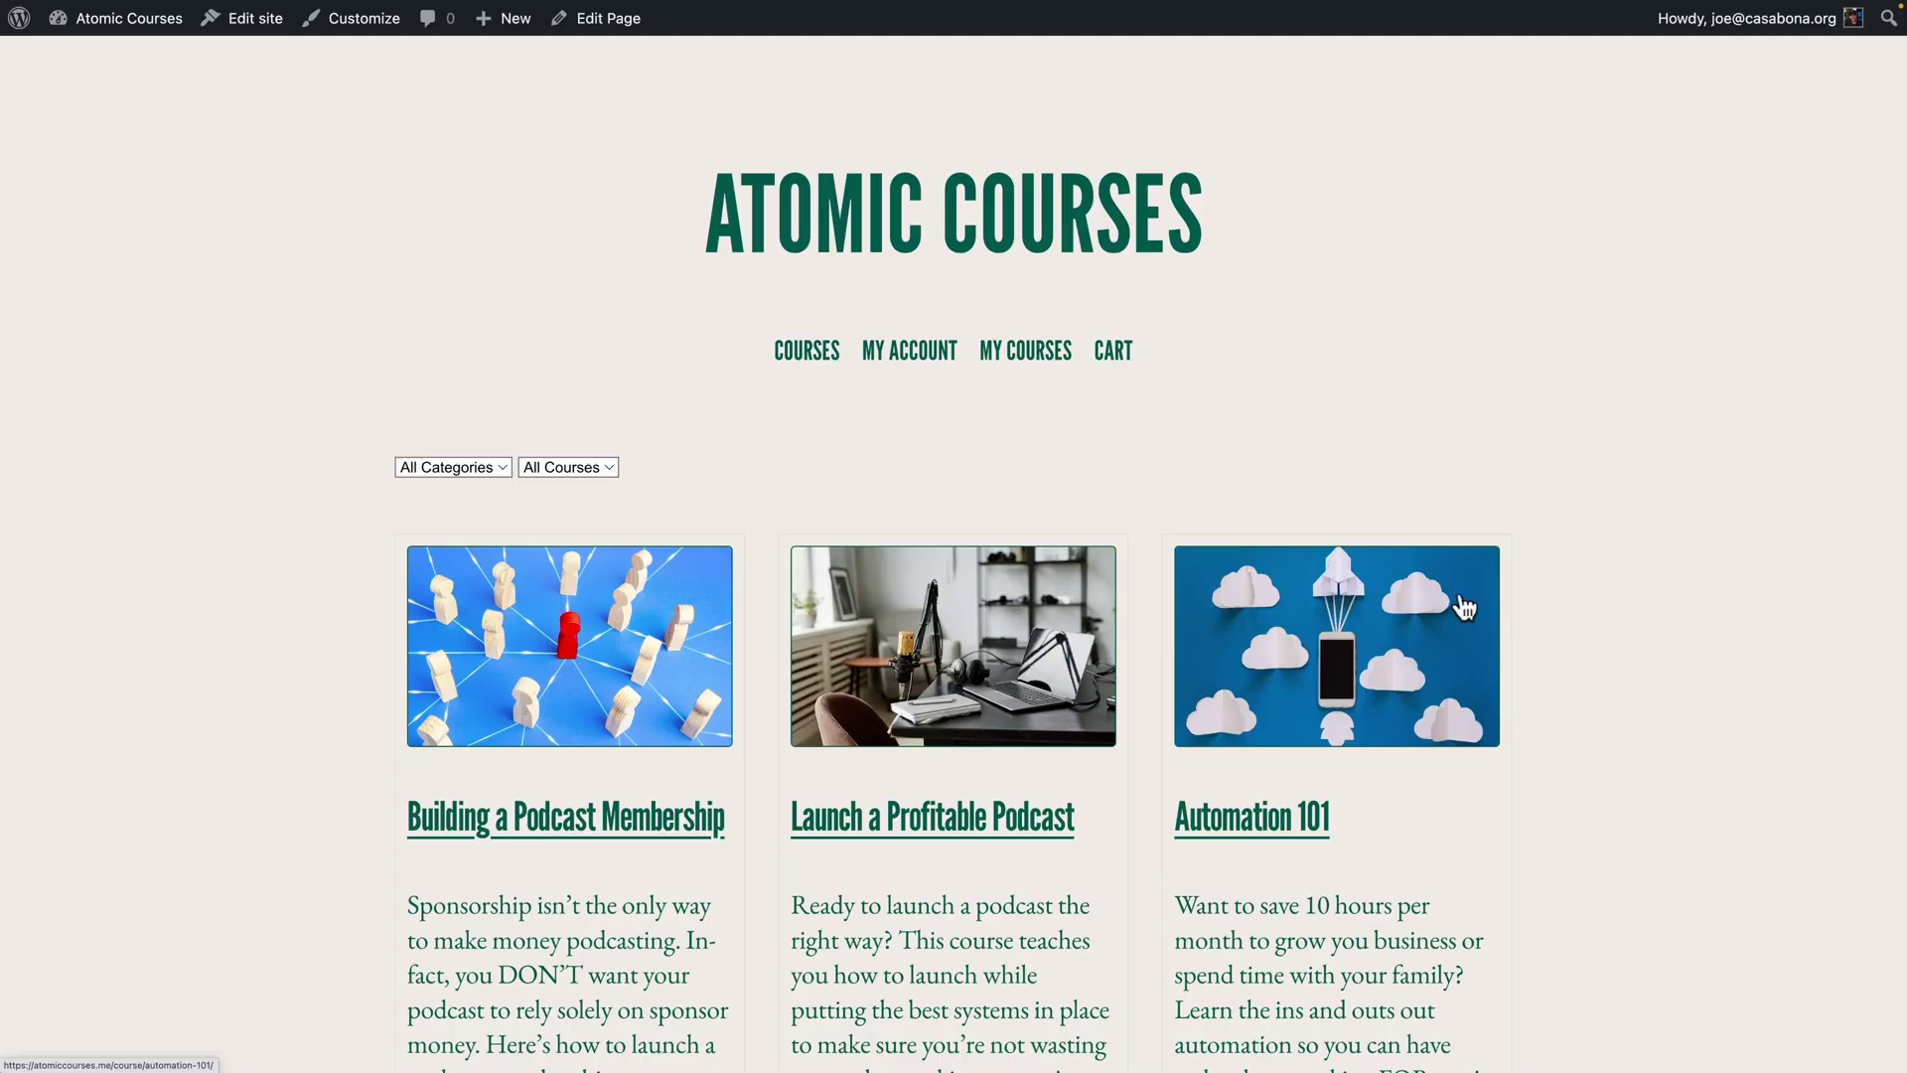
{"action": "scroll", "coordinate": [1571, 480], "scroll_direction": "down", "scroll_amount": 1}
Continue the Automation 101 course from the courses page
{"action": "scroll", "coordinate": [1573, 482], "scroll_direction": "down", "scroll_amount": 5}
{"action": "scroll", "coordinate": [1570, 487], "scroll_direction": "up", "scroll_amount": 1}
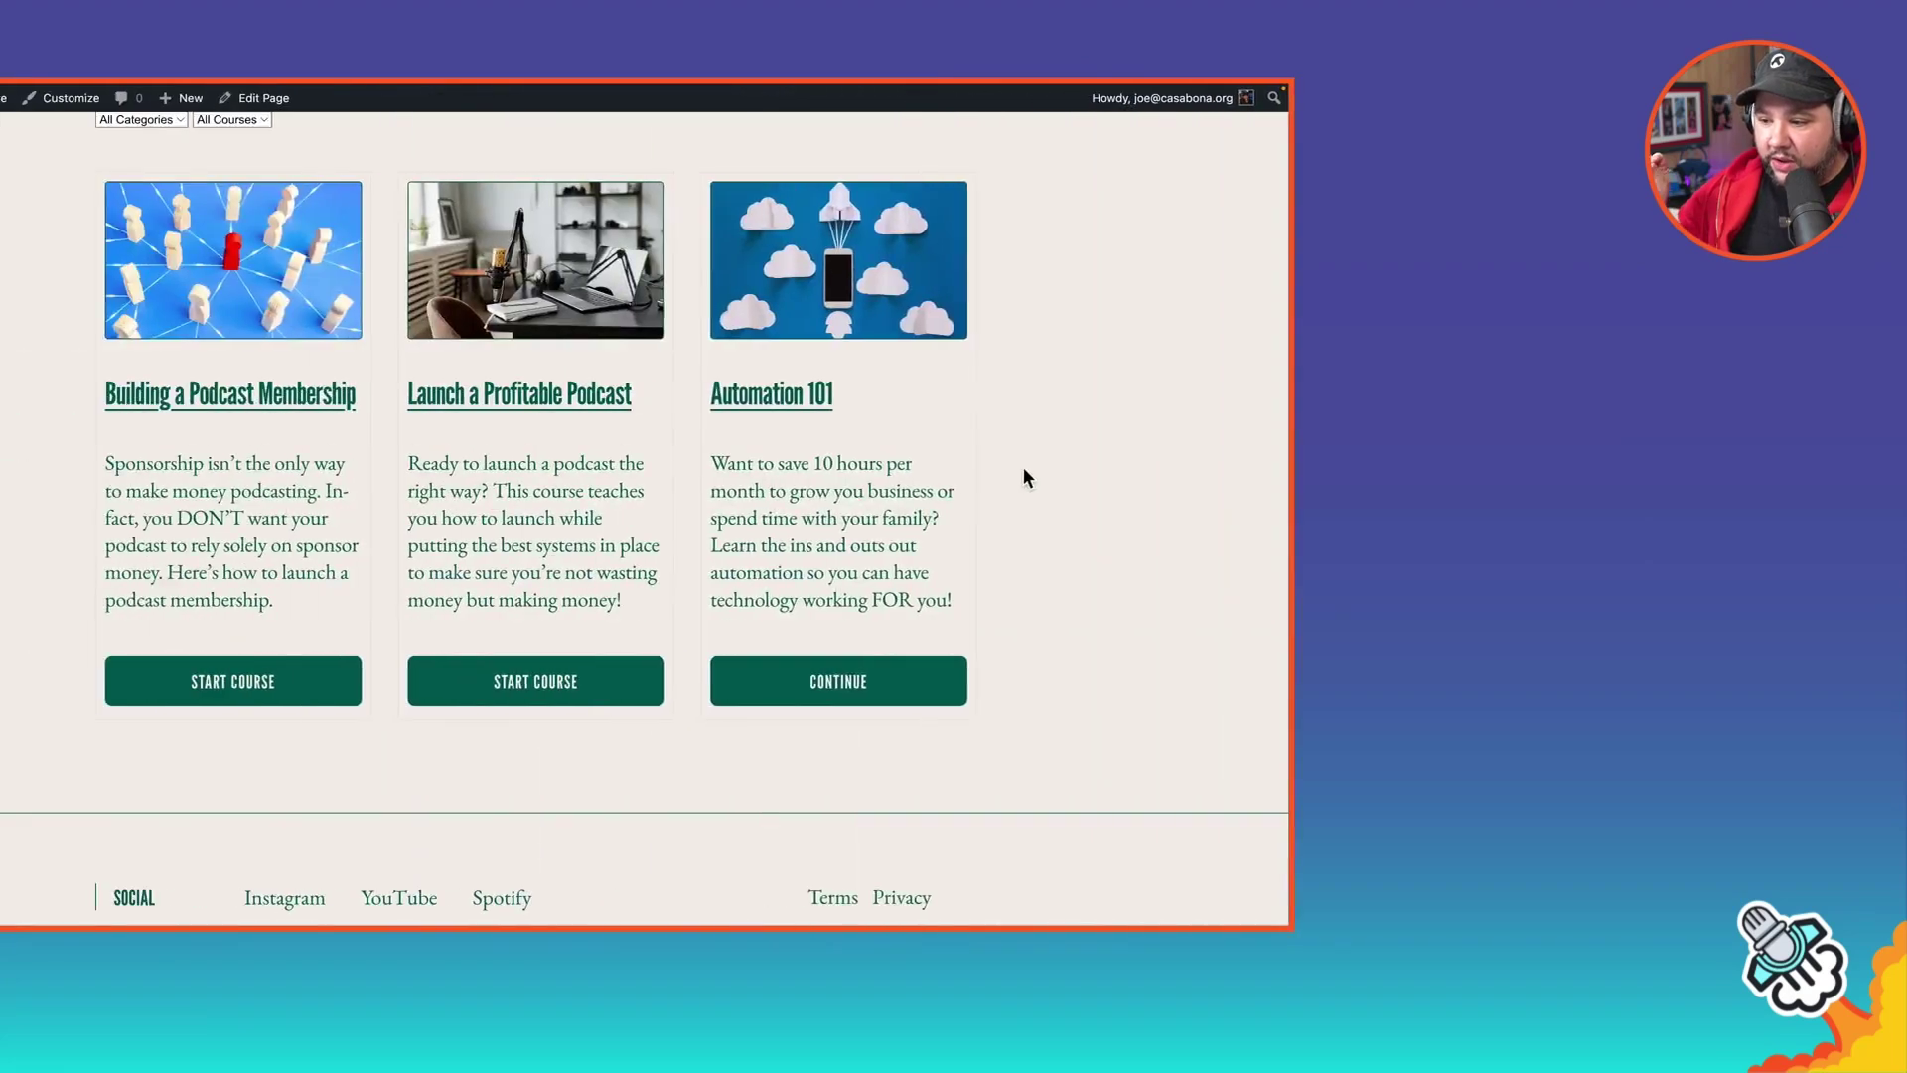
{"action": "scroll", "coordinate": [1432, 477], "scroll_direction": "up", "scroll_amount": 3}
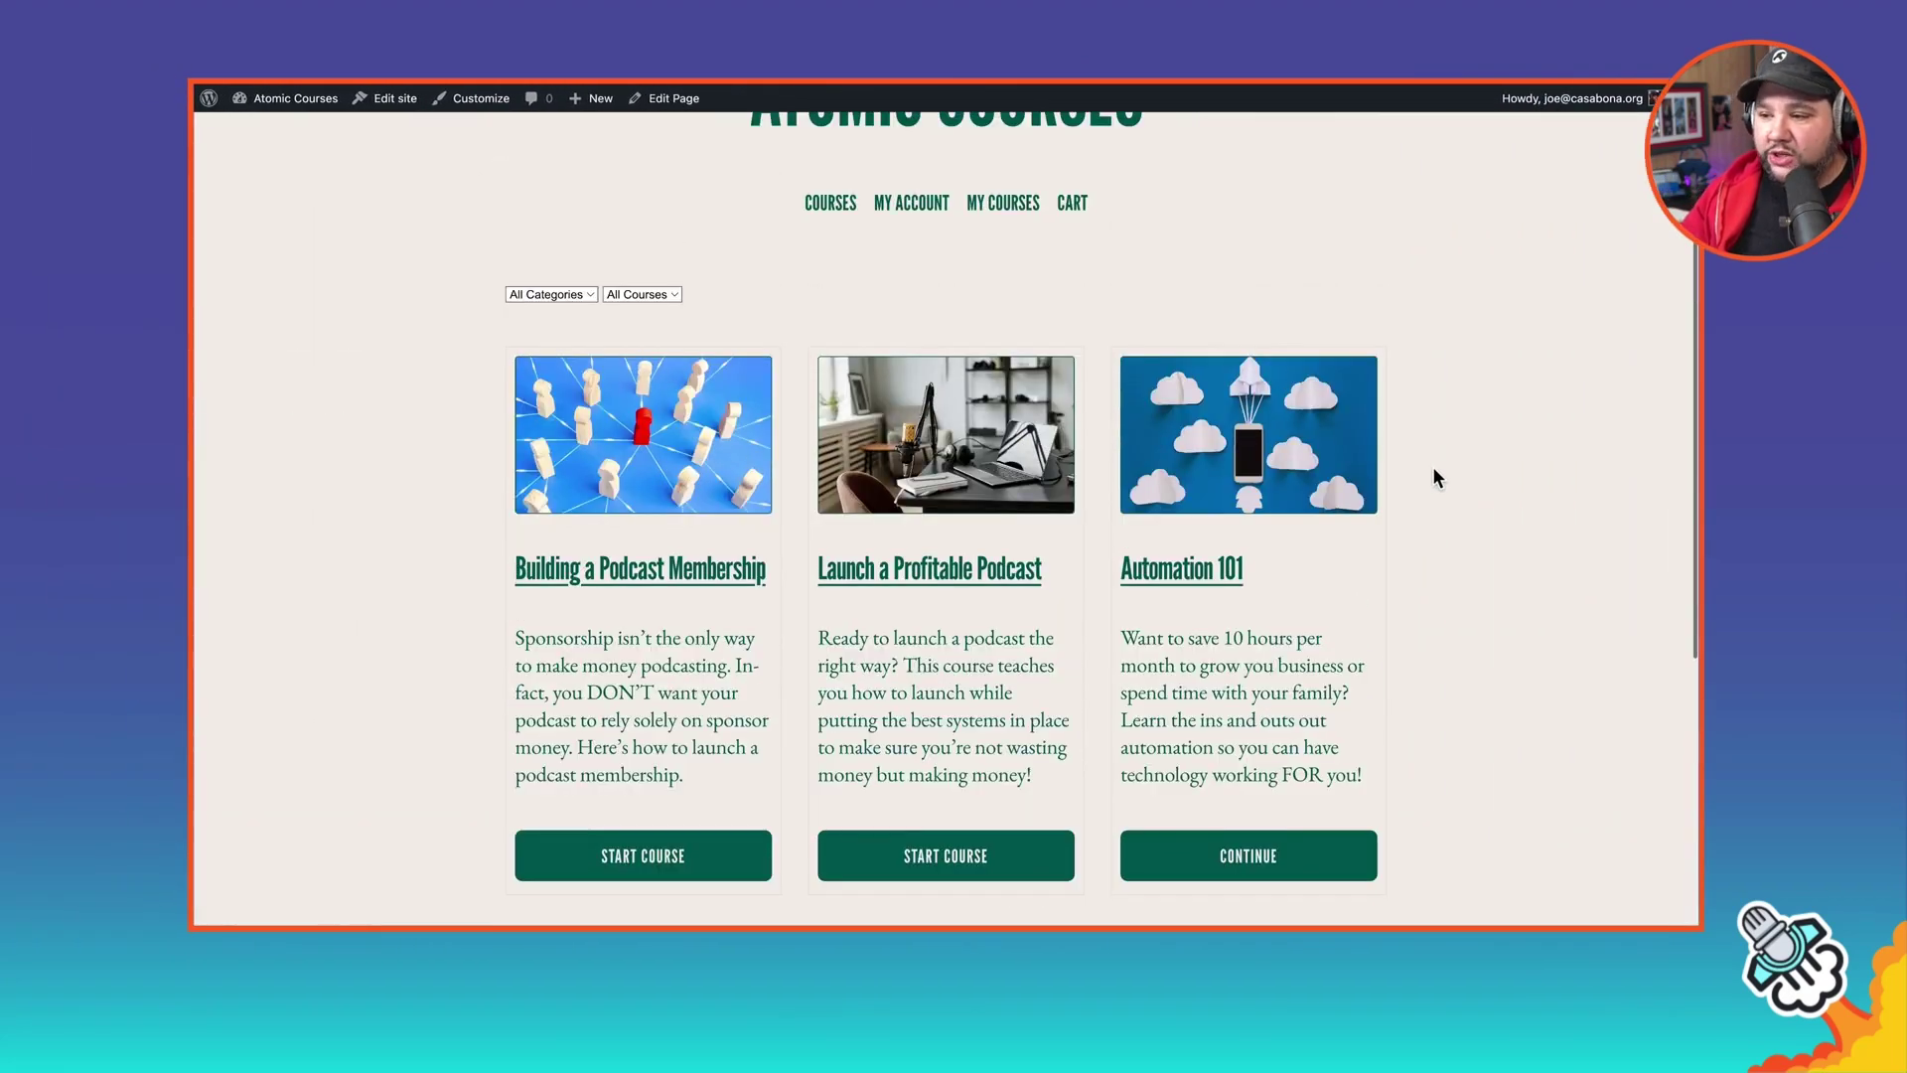
{"action": "scroll", "coordinate": [1432, 478], "scroll_direction": "down", "scroll_amount": 1}
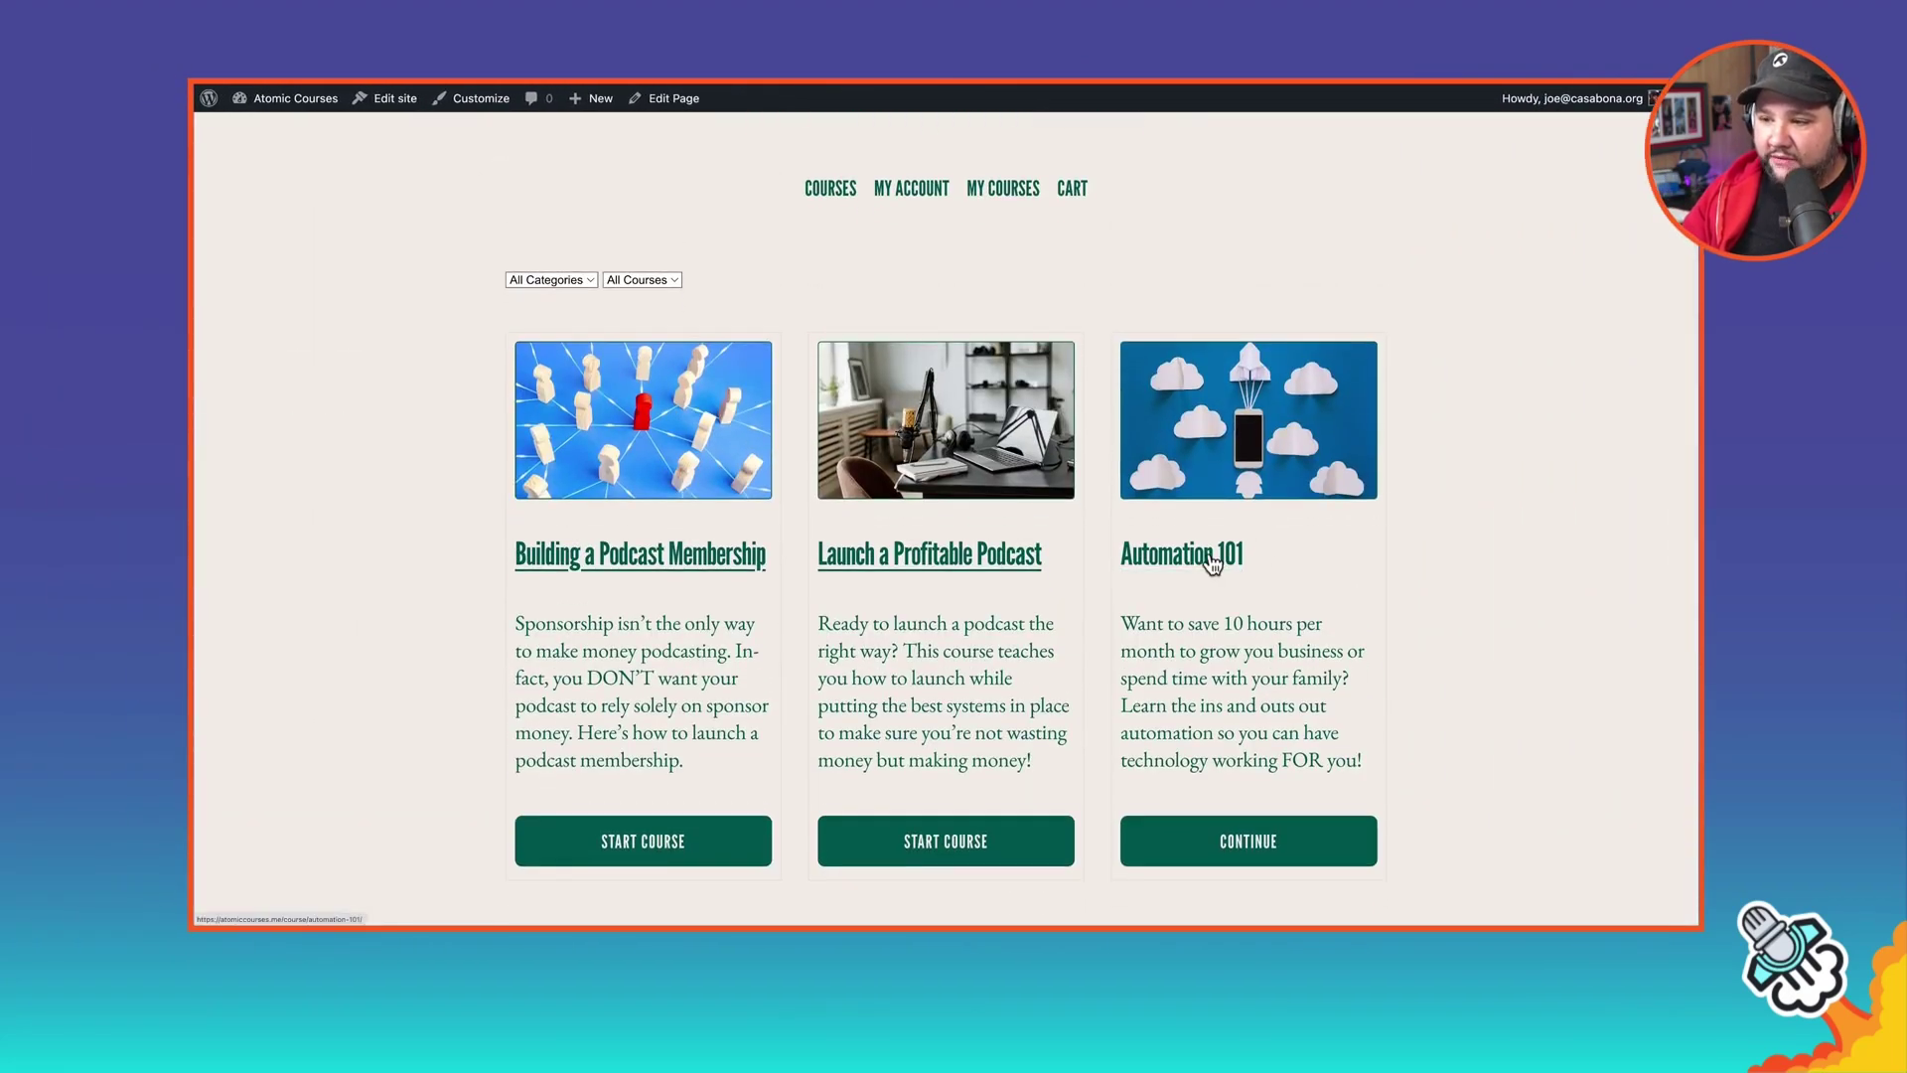
{"action": "left_click", "coordinate": [1279, 821]}
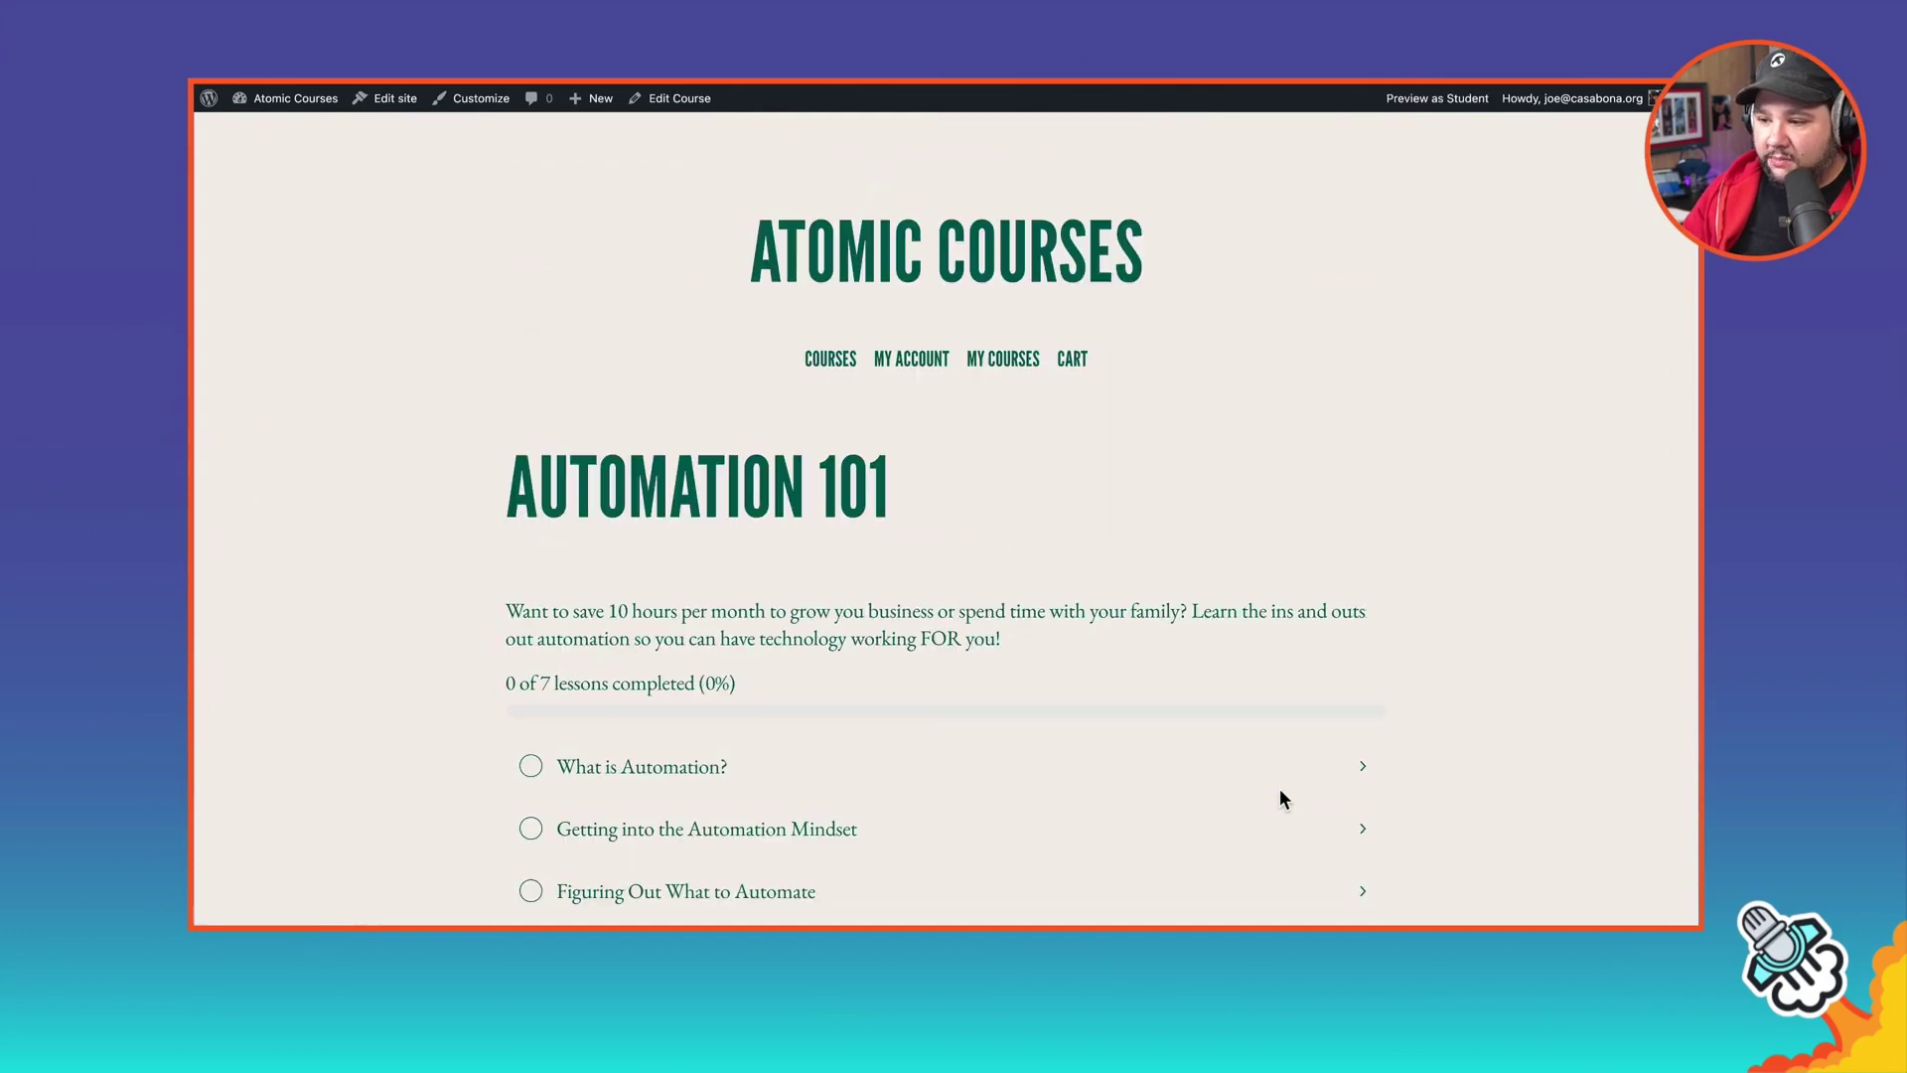
Open the What is Automation? lesson
{"action": "scroll", "coordinate": [1158, 830], "scroll_direction": "down", "scroll_amount": 7}
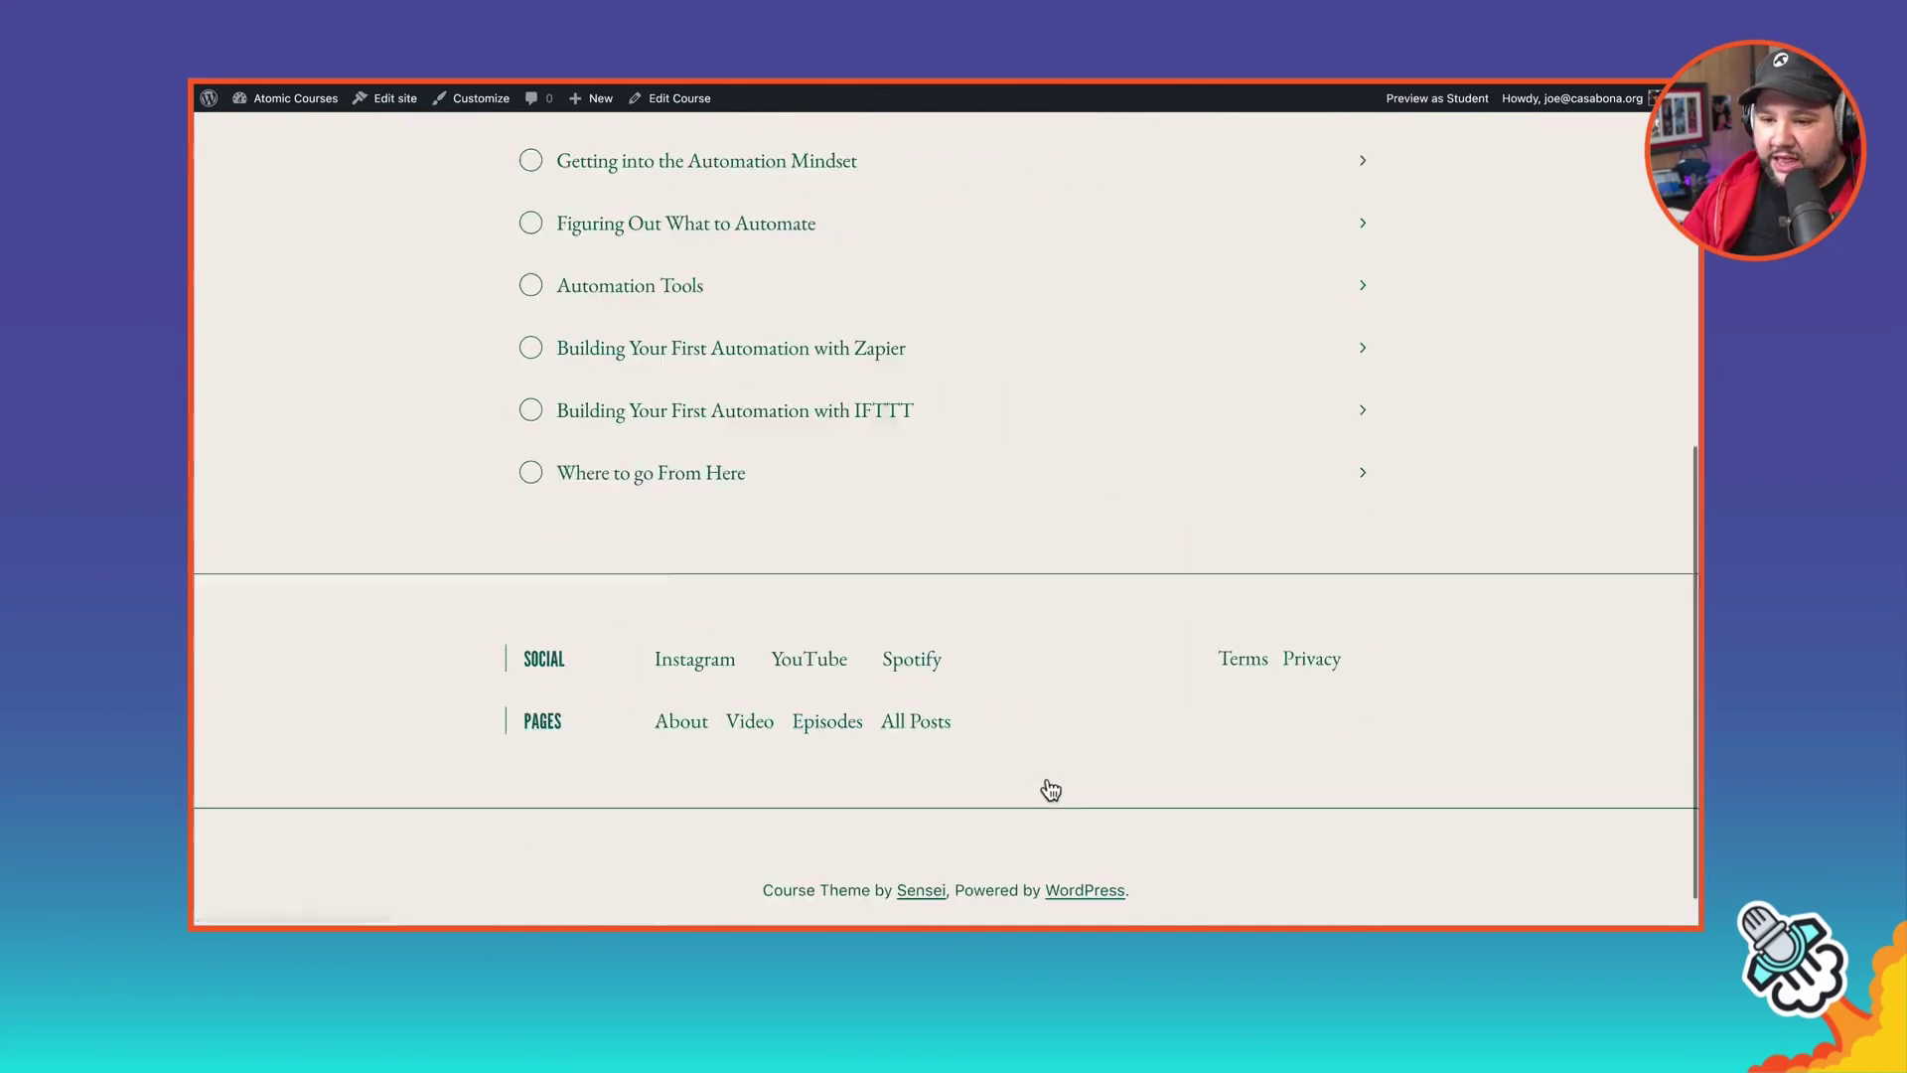
{"action": "scroll", "coordinate": [1017, 724], "scroll_direction": "up", "scroll_amount": 3}
{"action": "scroll", "coordinate": [1016, 724], "scroll_direction": "up", "scroll_amount": 5}
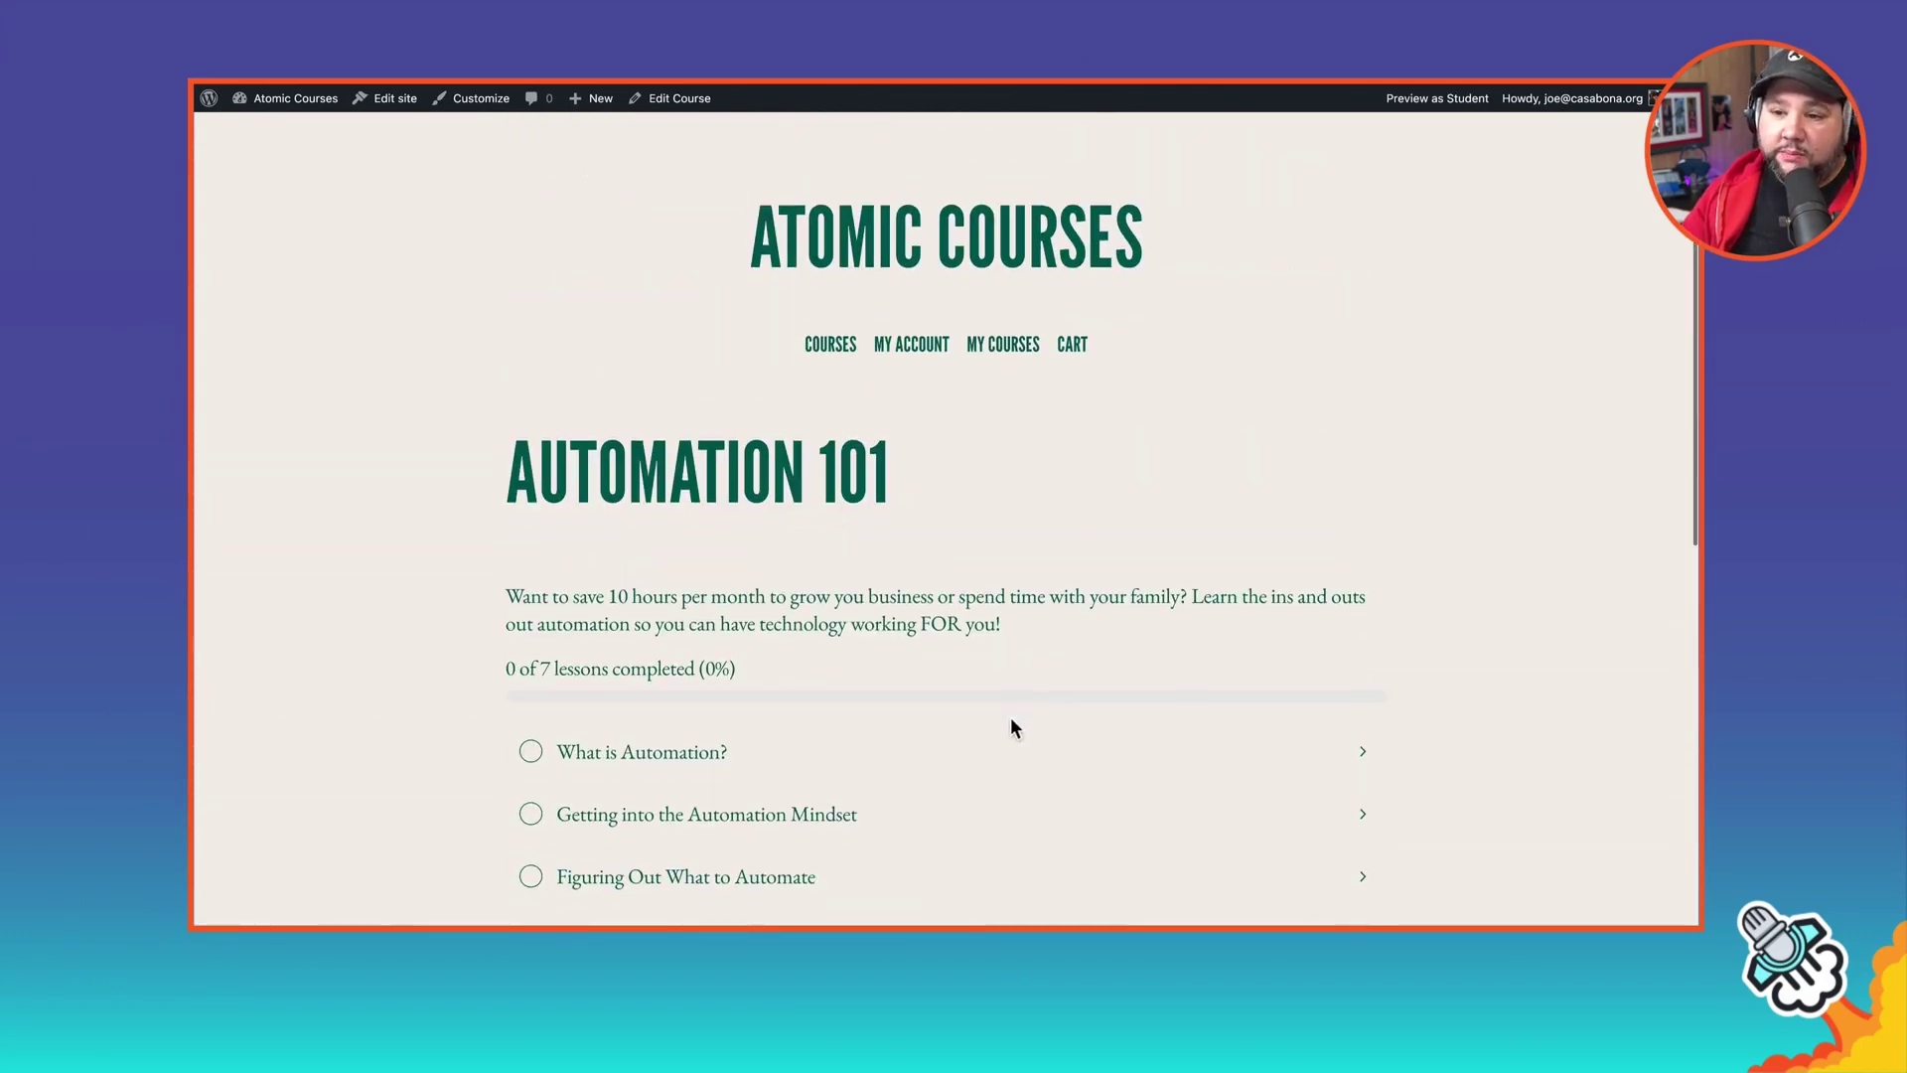
{"action": "left_click", "coordinate": [692, 730]}
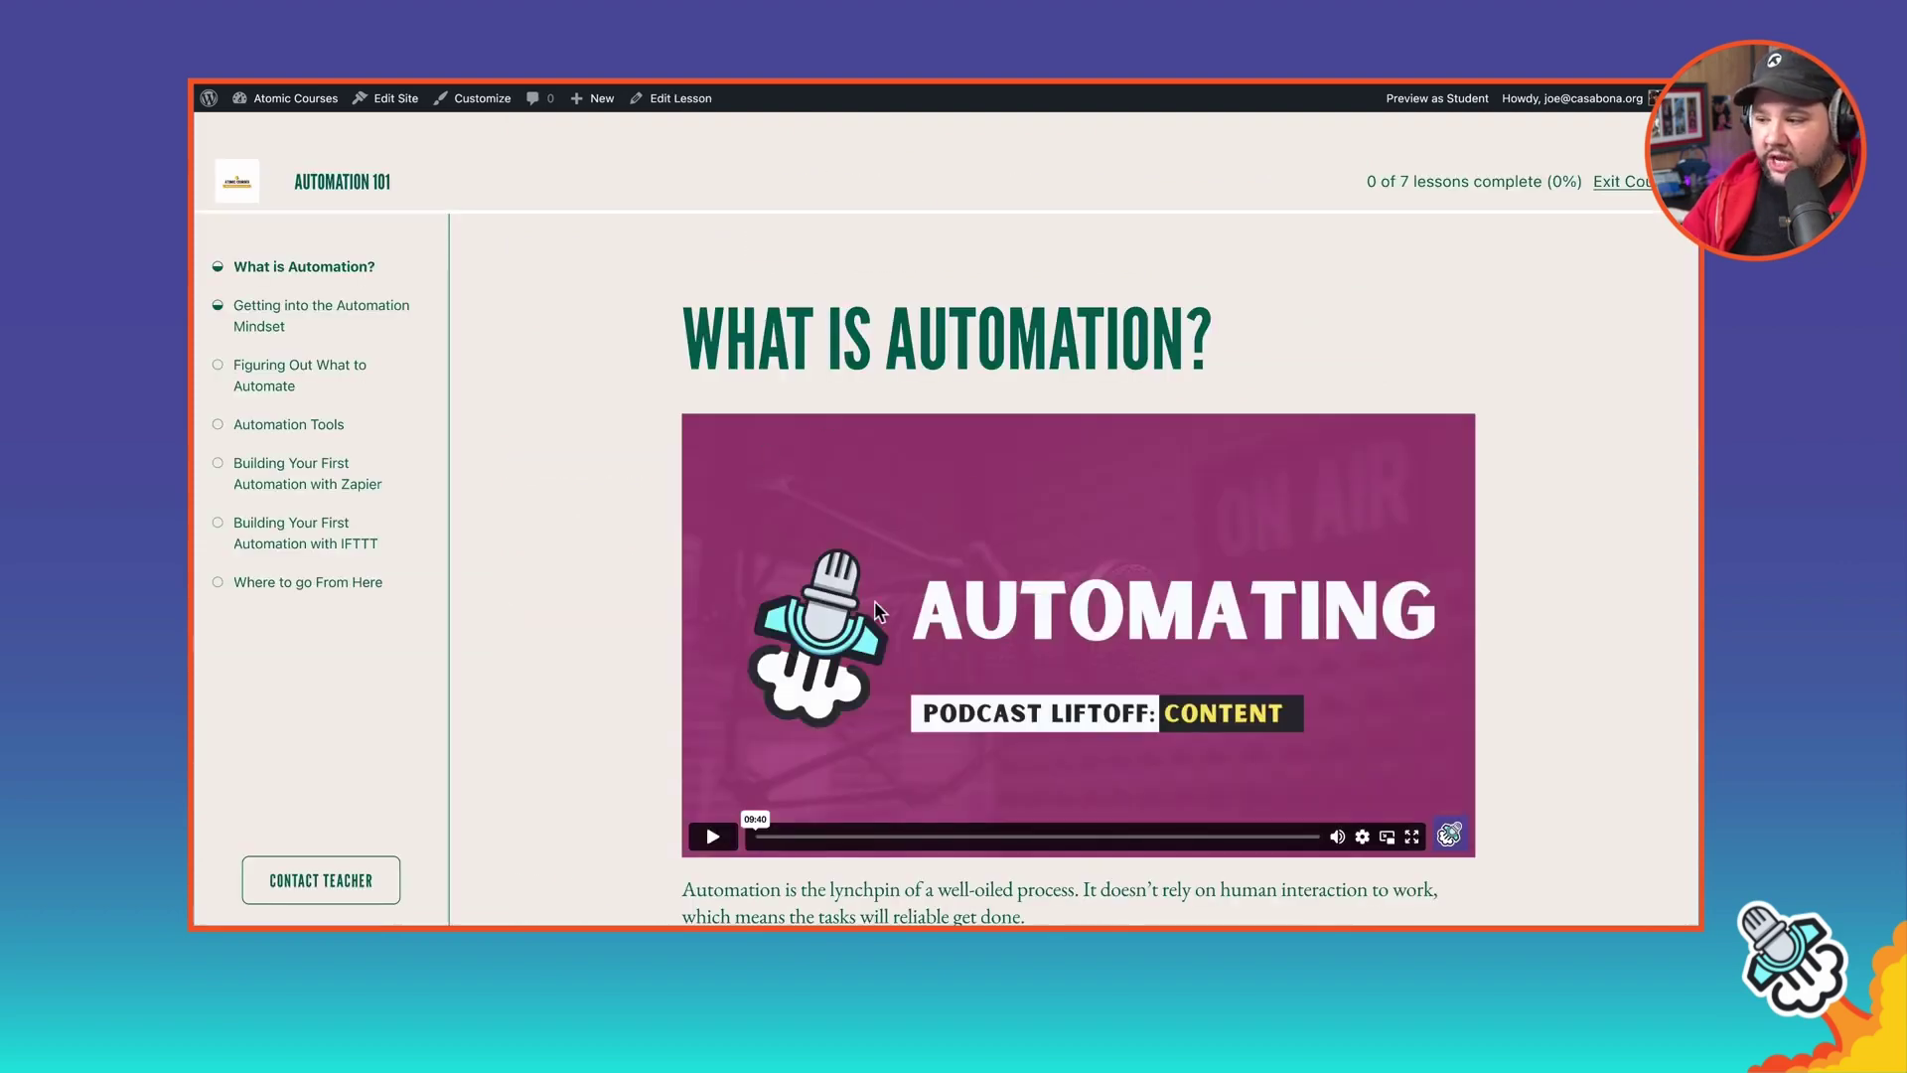
{"action": "scroll", "coordinate": [866, 607], "scroll_direction": "down", "scroll_amount": 2}
{"action": "scroll", "coordinate": [647, 618], "scroll_direction": "up", "scroll_amount": 2}
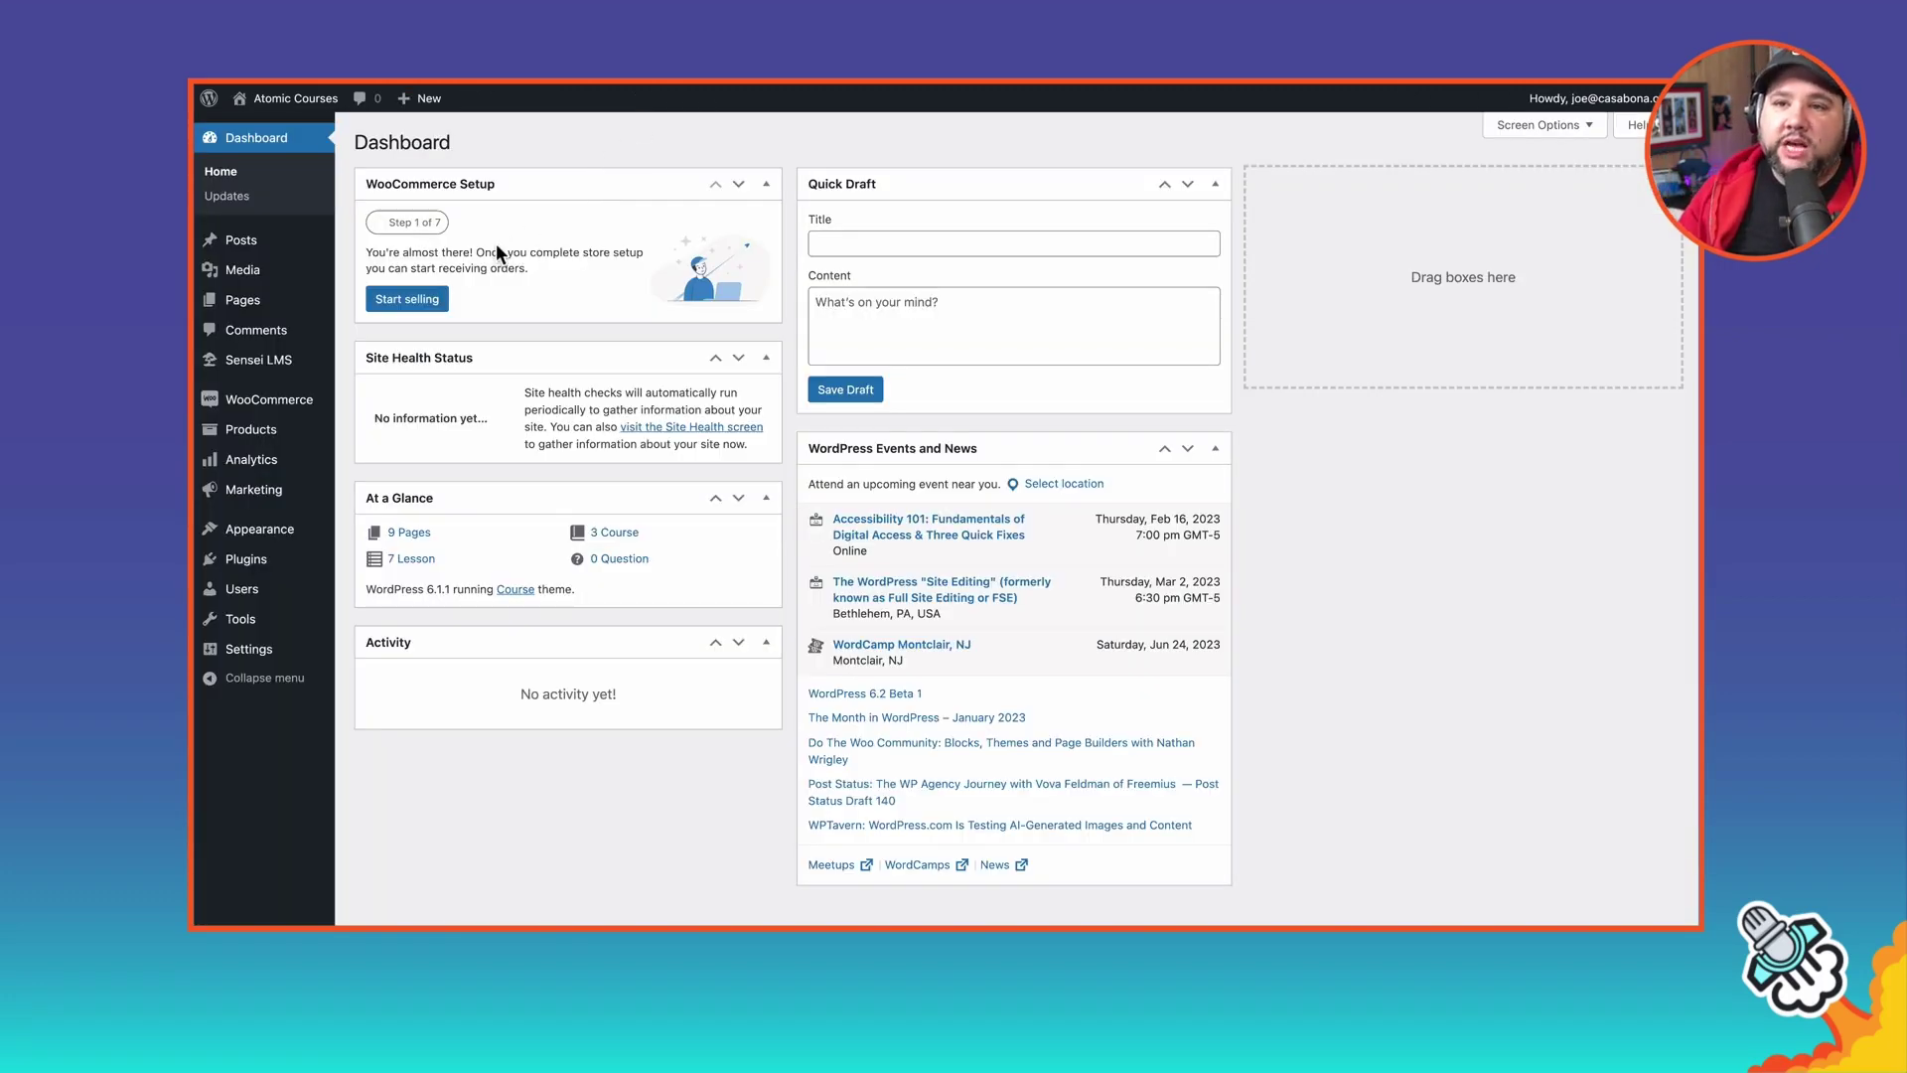
Go to Appearance > Themes to see the installed themes with Course active
{"action": "mouse_move", "coordinate": [277, 381]}
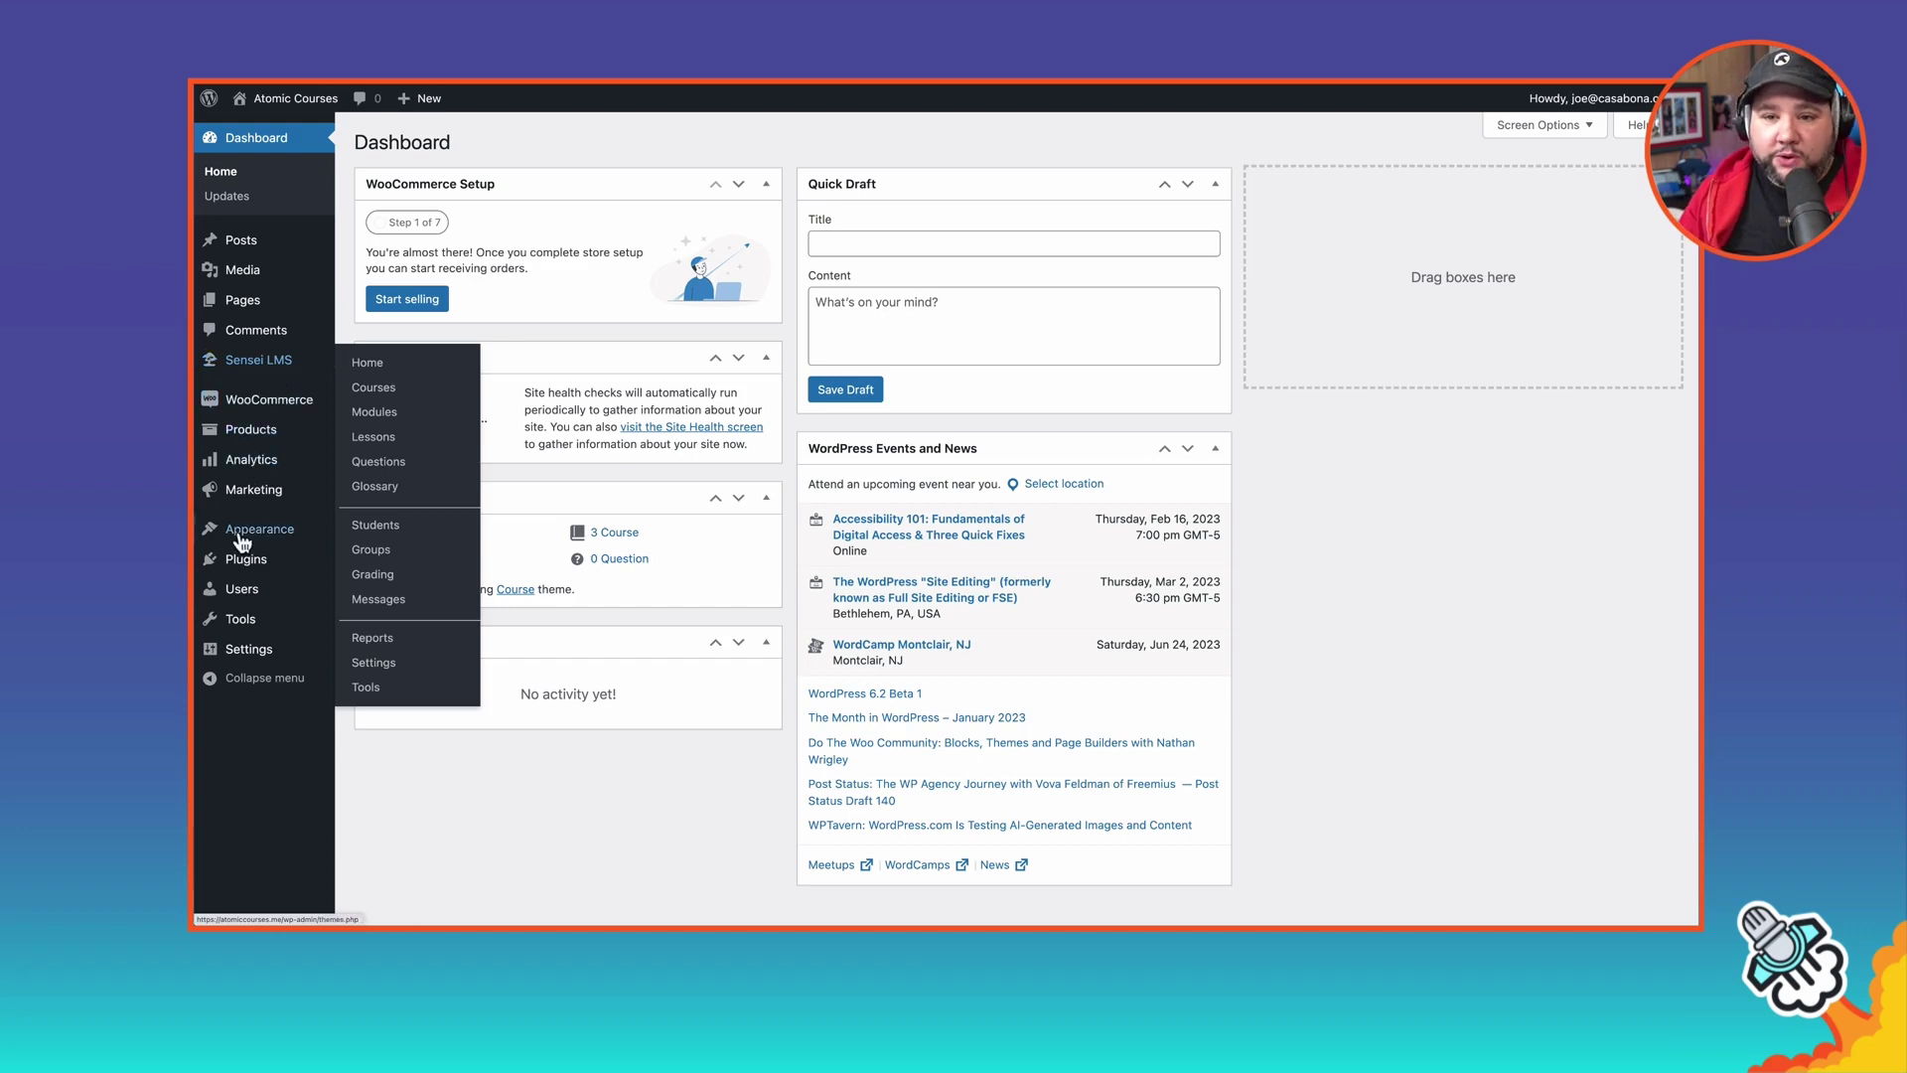
{"action": "mouse_move", "coordinate": [260, 543]}
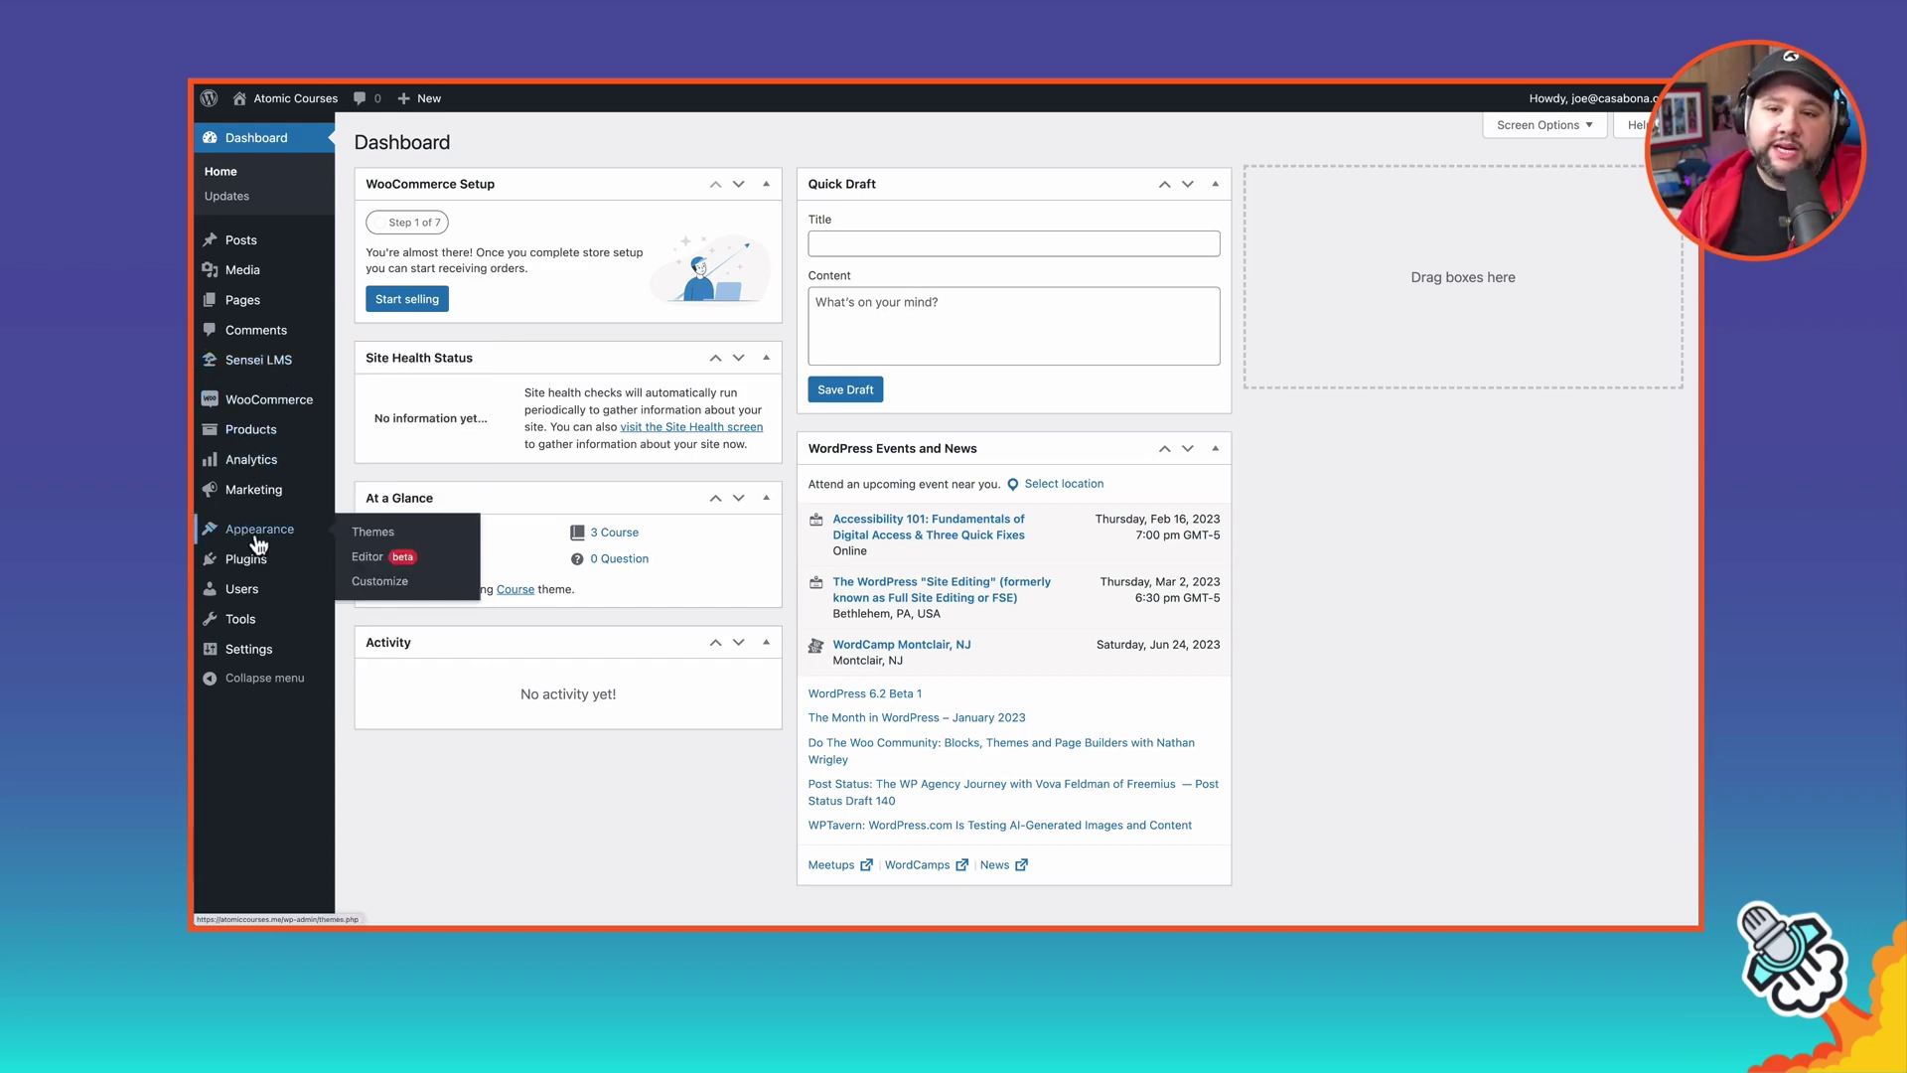
{"action": "left_click", "coordinate": [259, 543]}
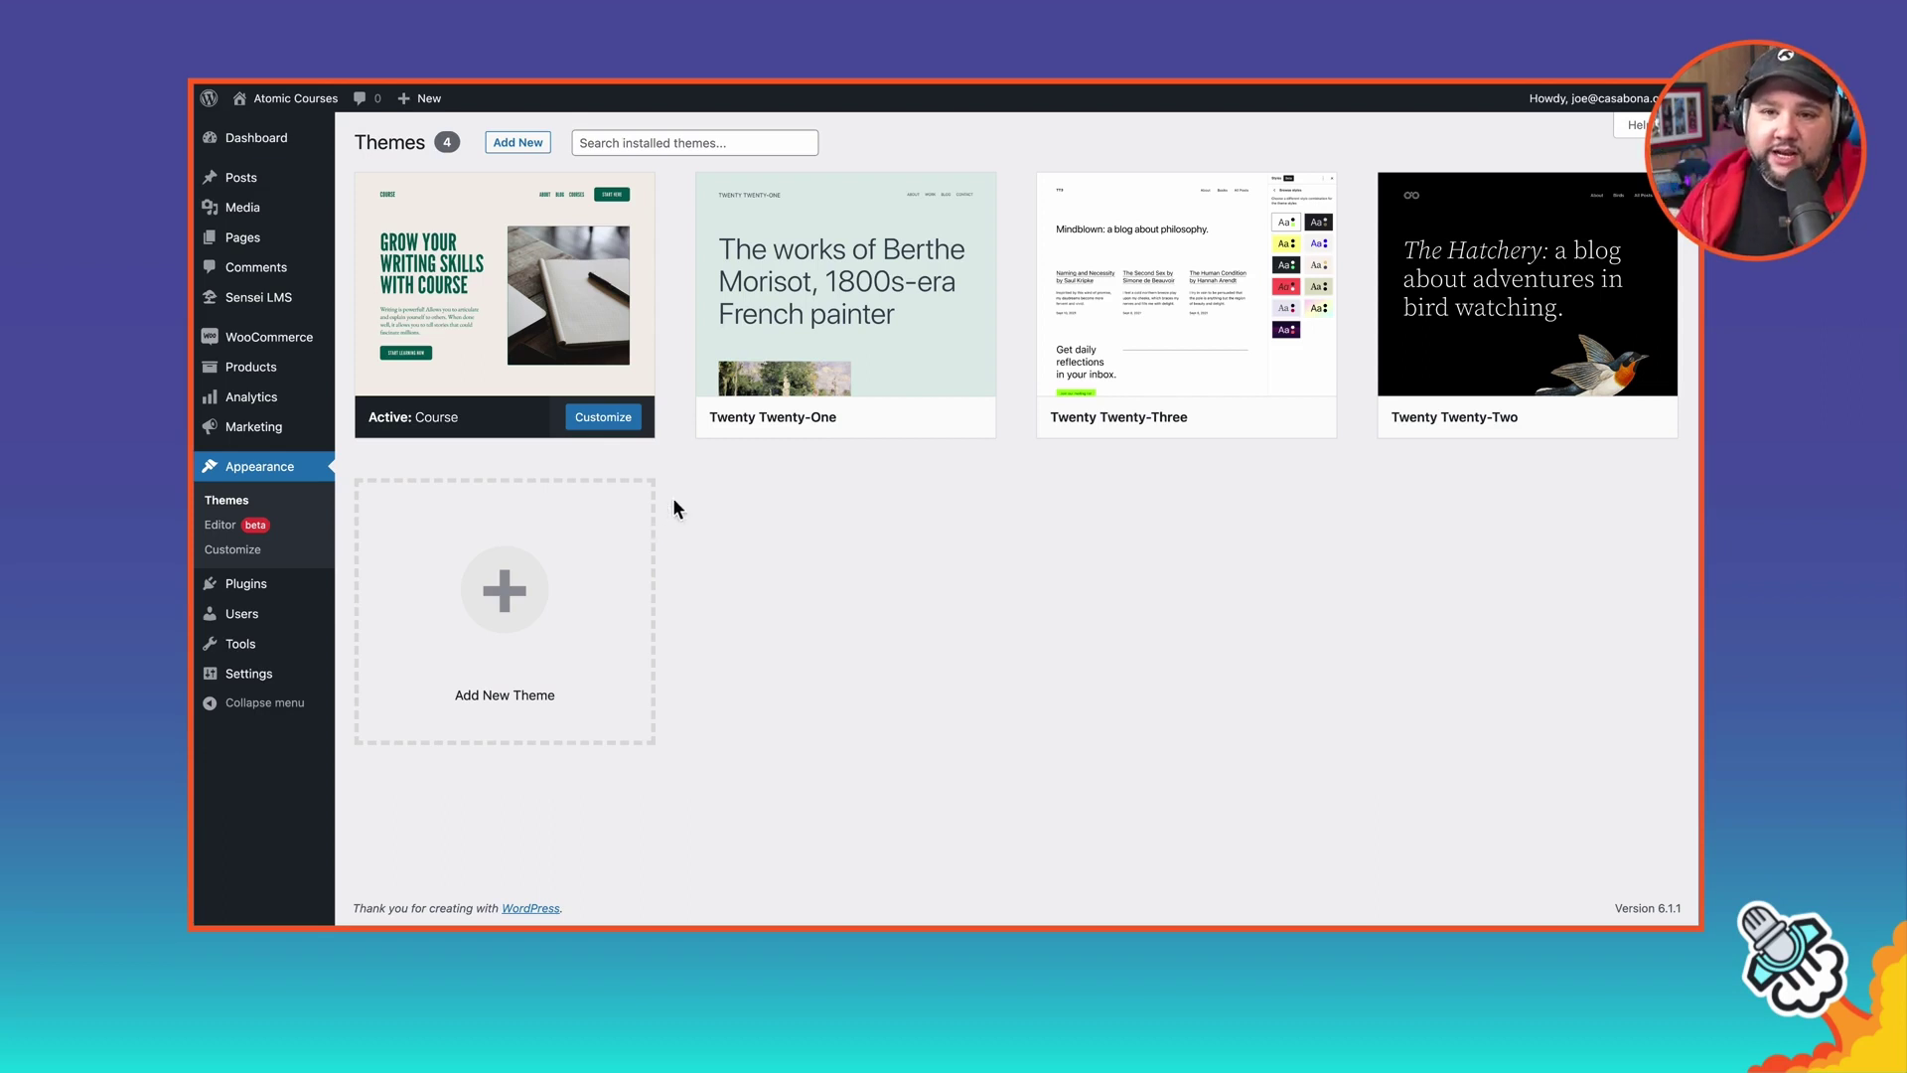
In Sensei LMS Settings > Appearance, preview the Large Video template and close it
{"action": "mouse_move", "coordinate": [278, 308]}
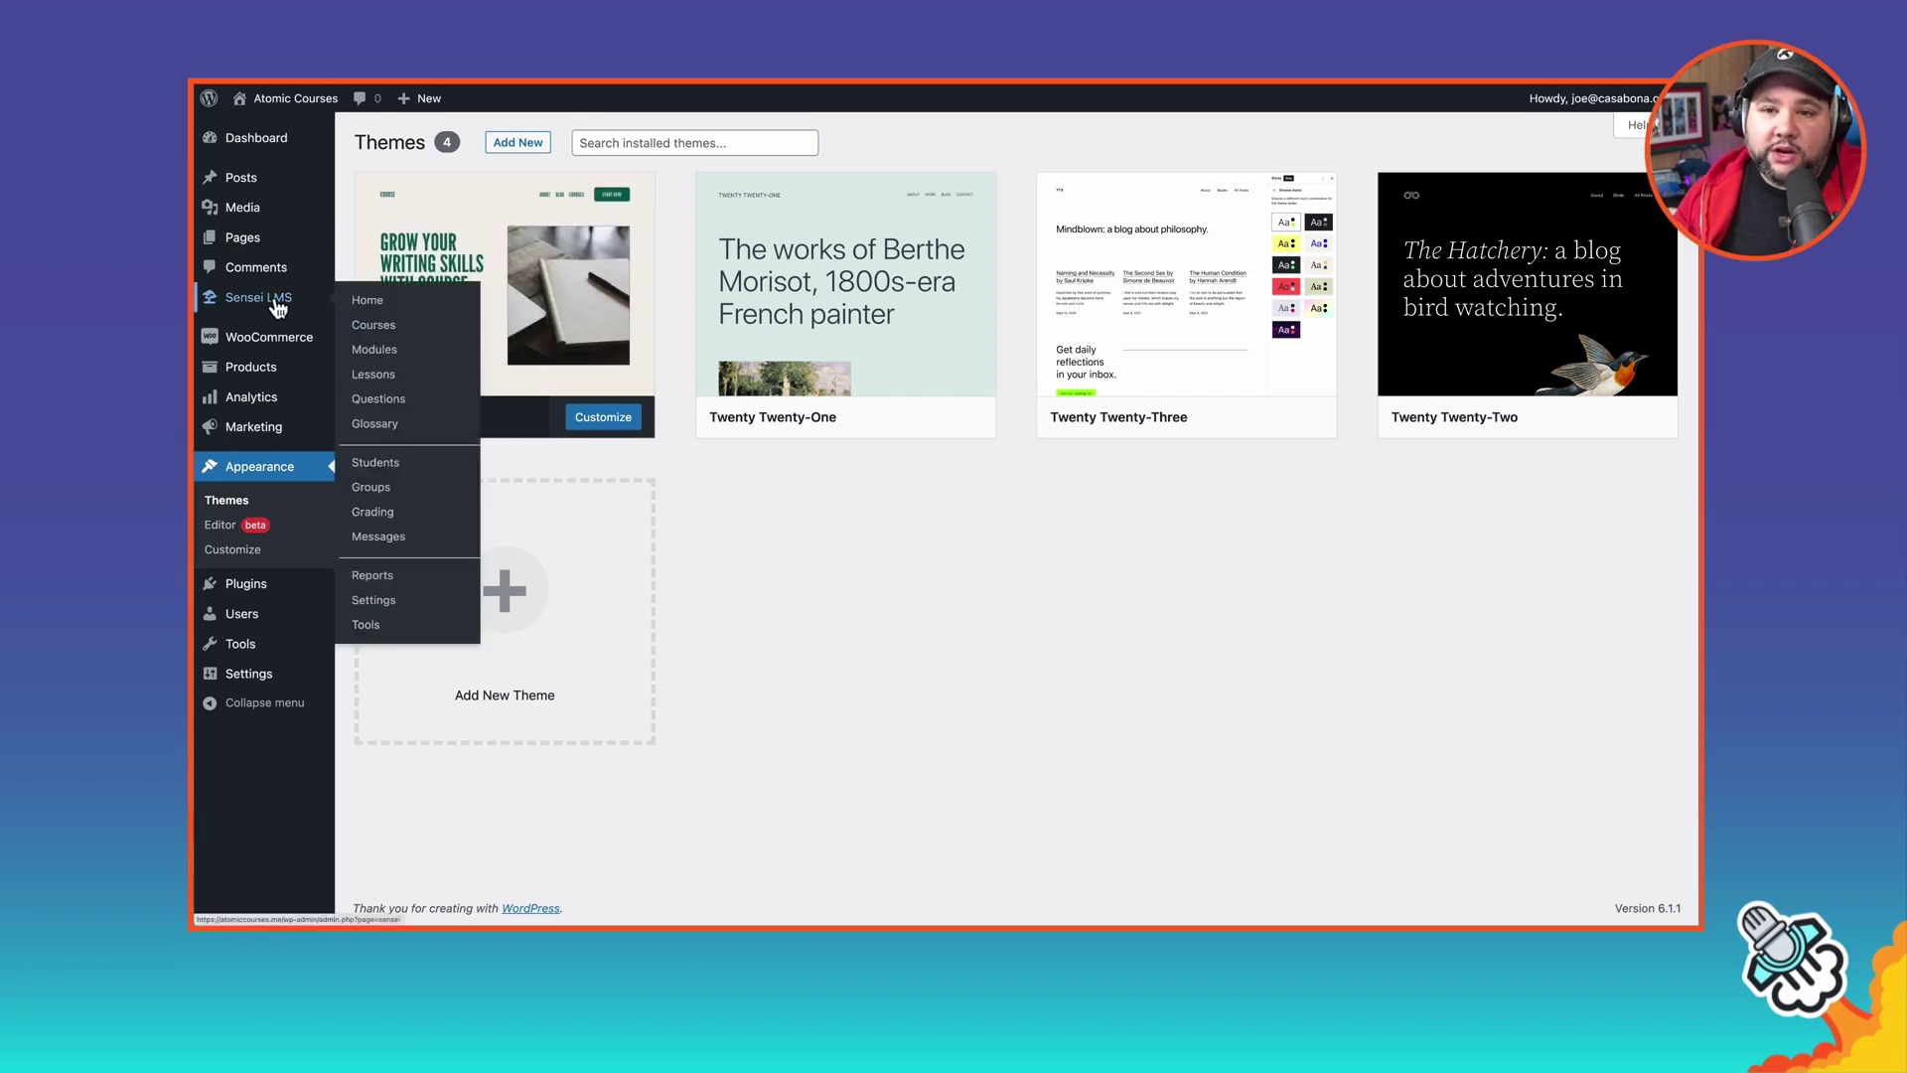
{"action": "left_click", "coordinate": [395, 602]}
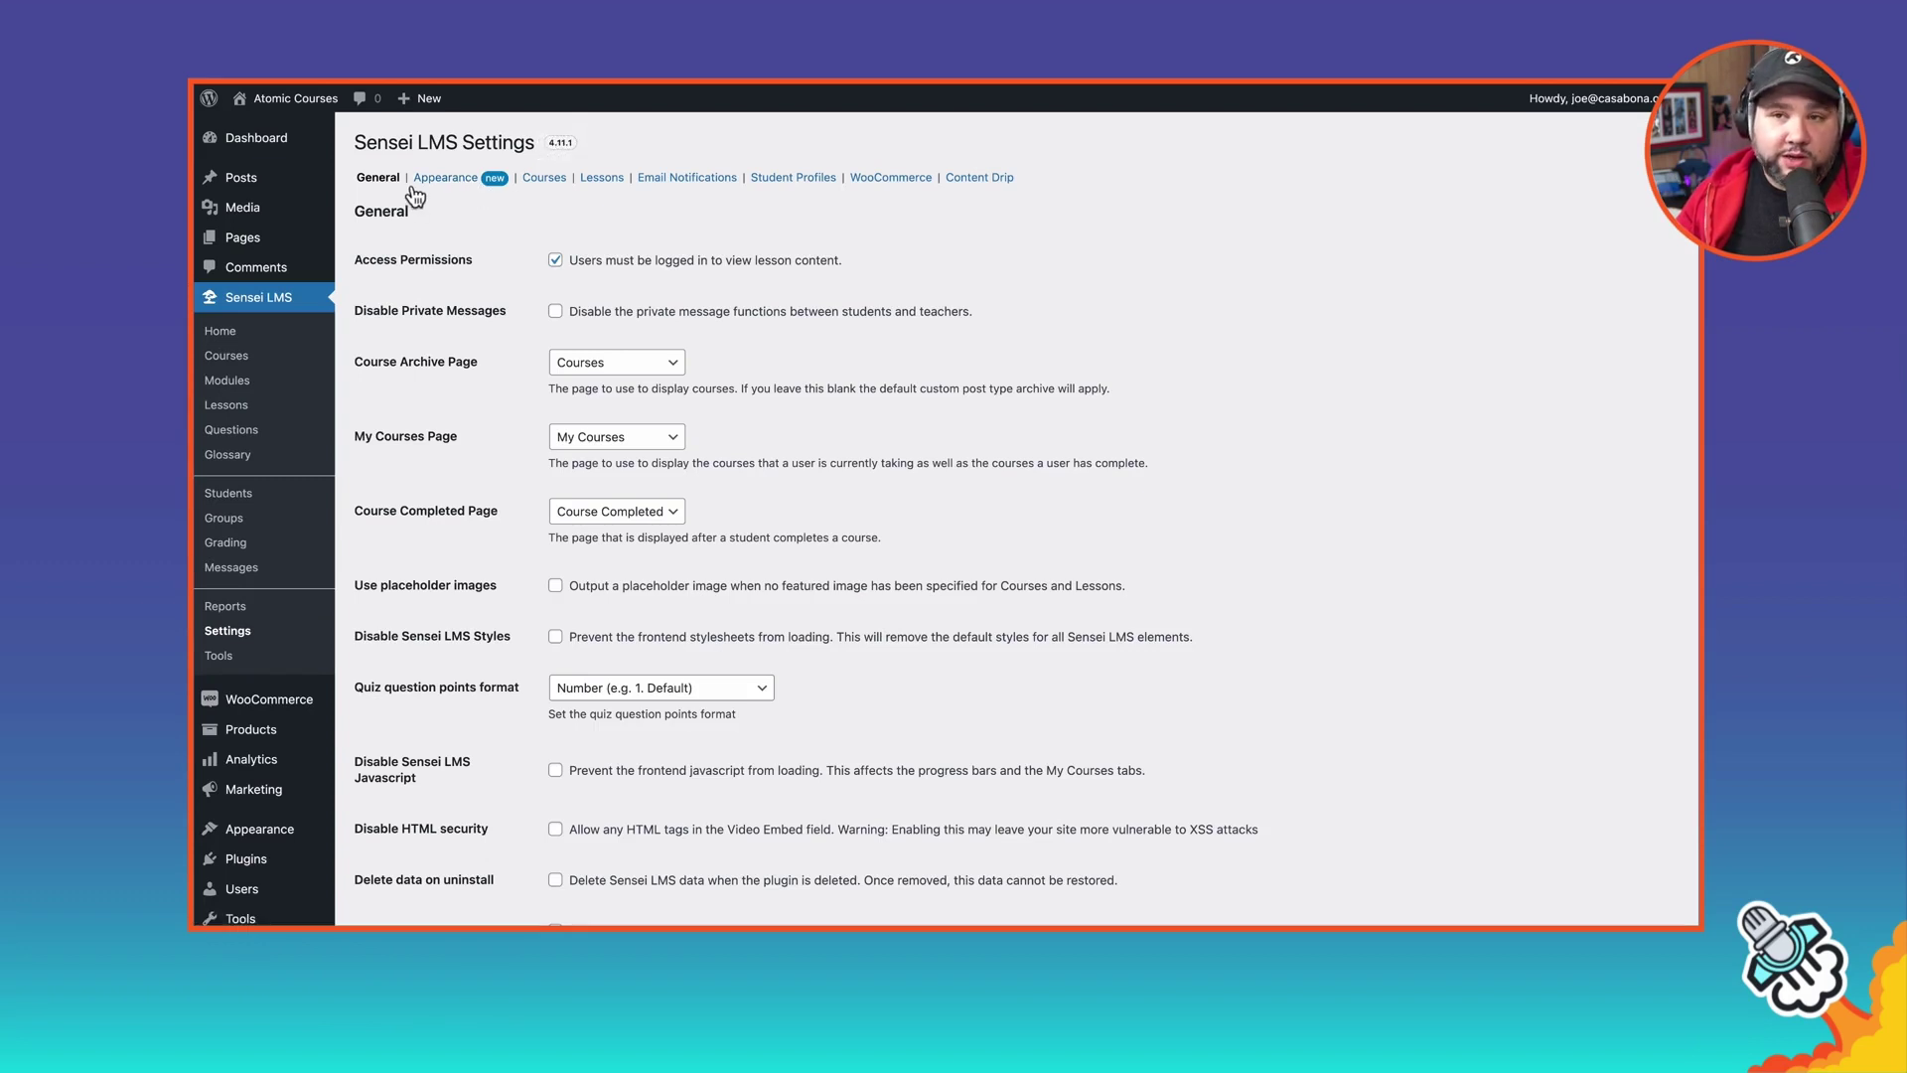
{"action": "left_click", "coordinate": [445, 178]}
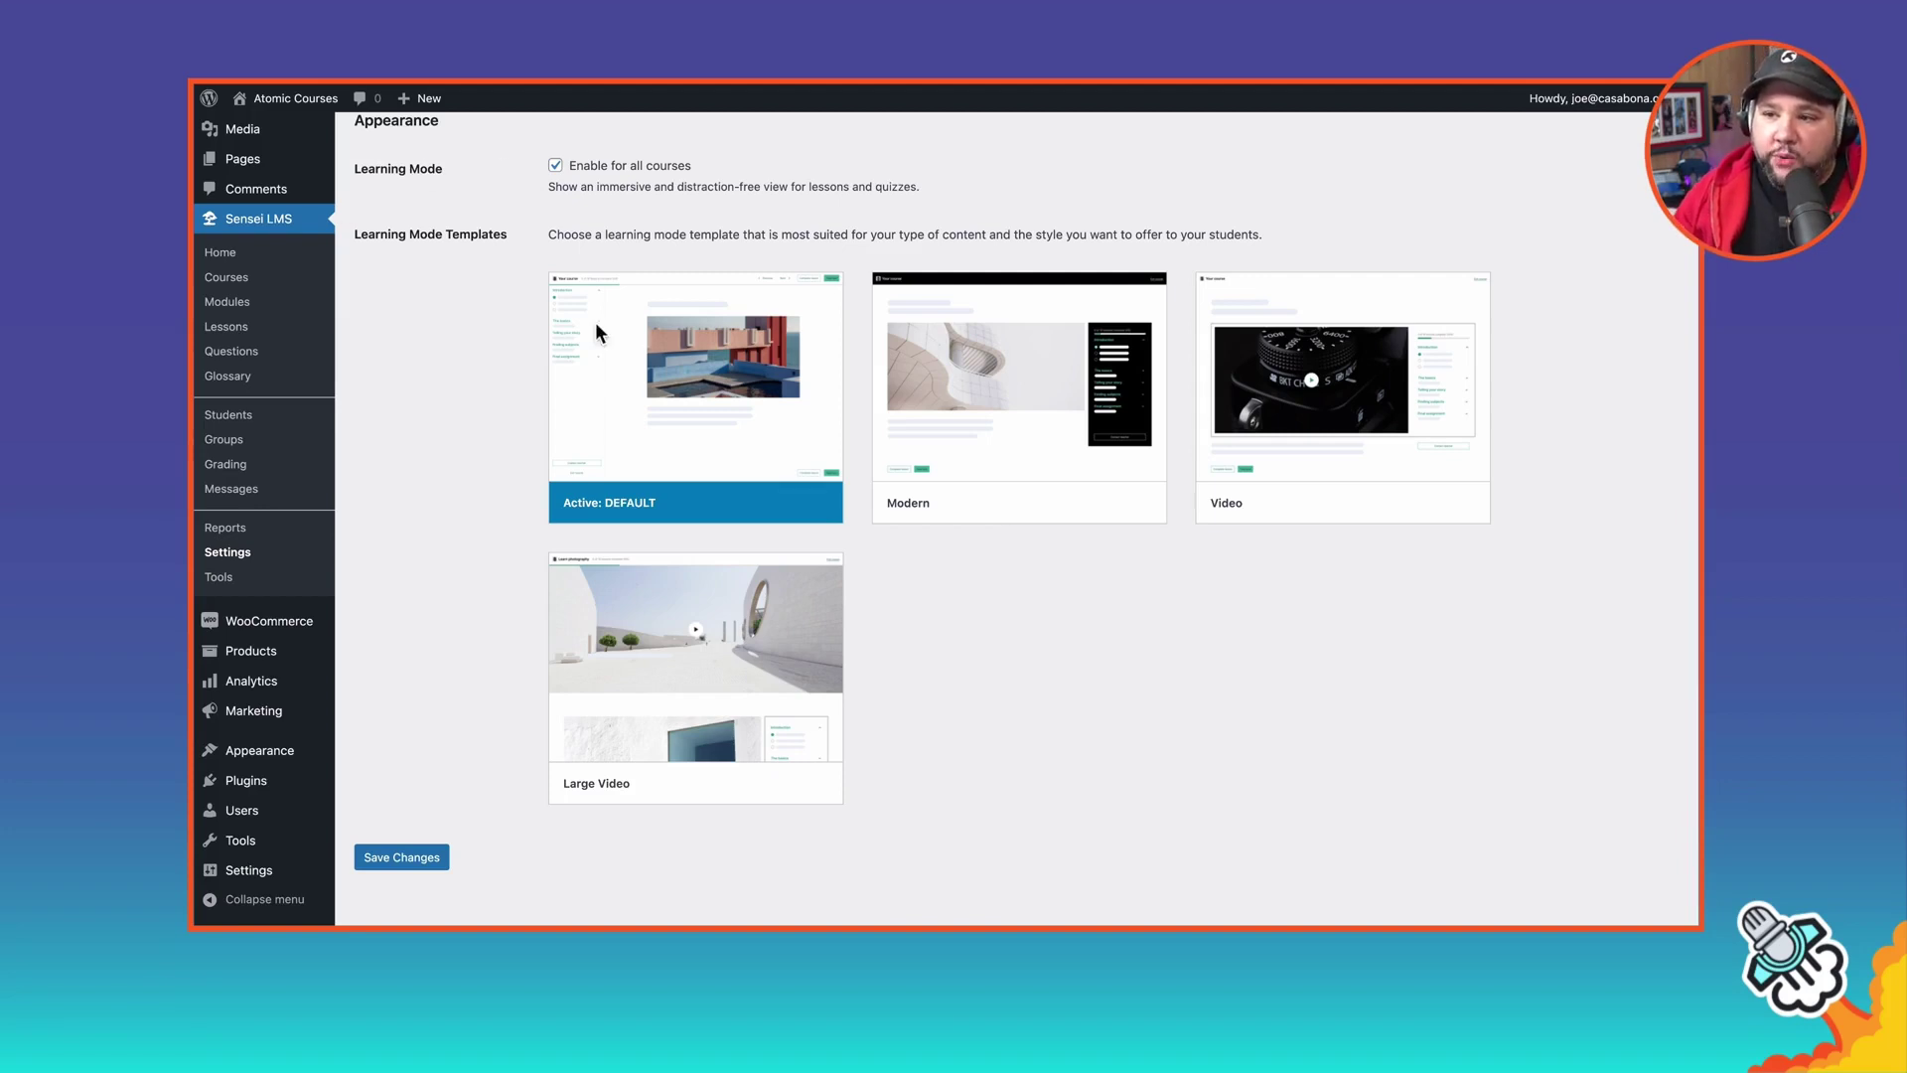
{"action": "mouse_move", "coordinate": [732, 386]}
{"action": "mouse_move", "coordinate": [1068, 502]}
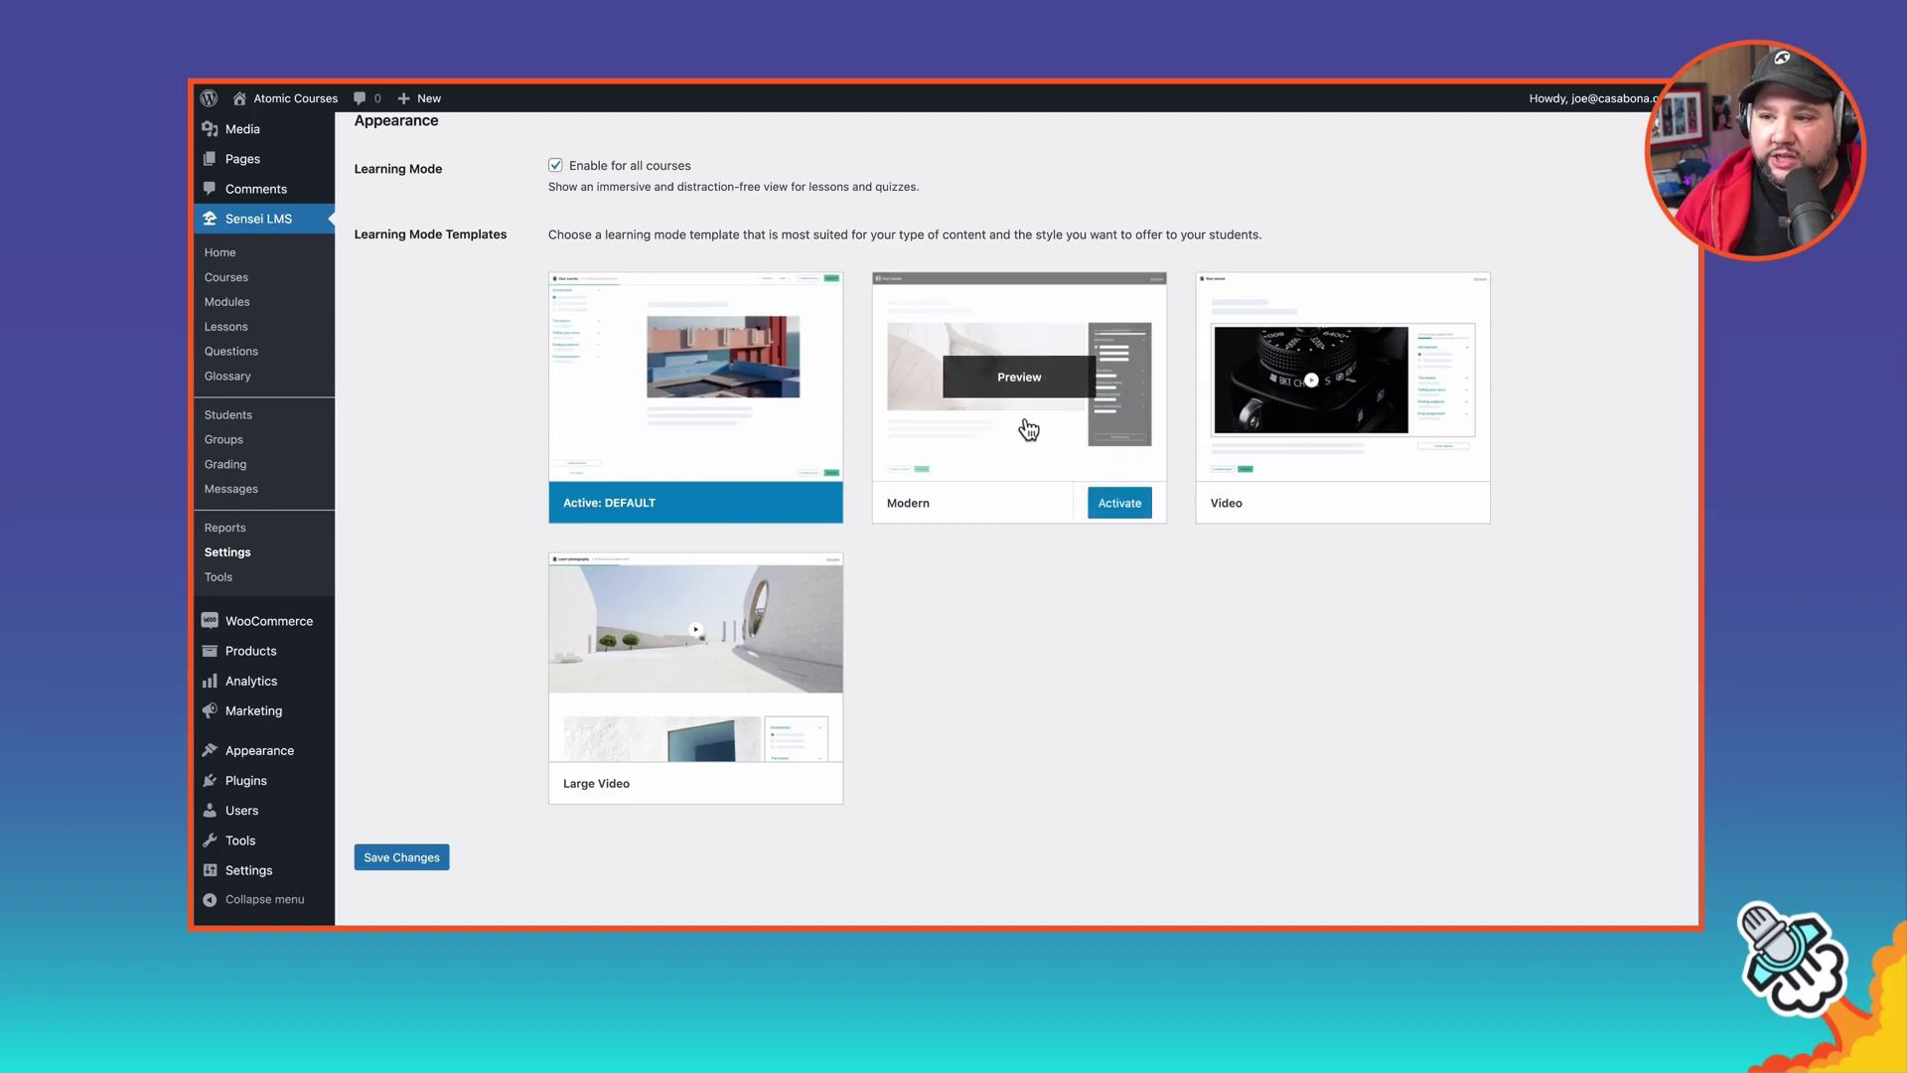
{"action": "mouse_move", "coordinate": [1293, 440]}
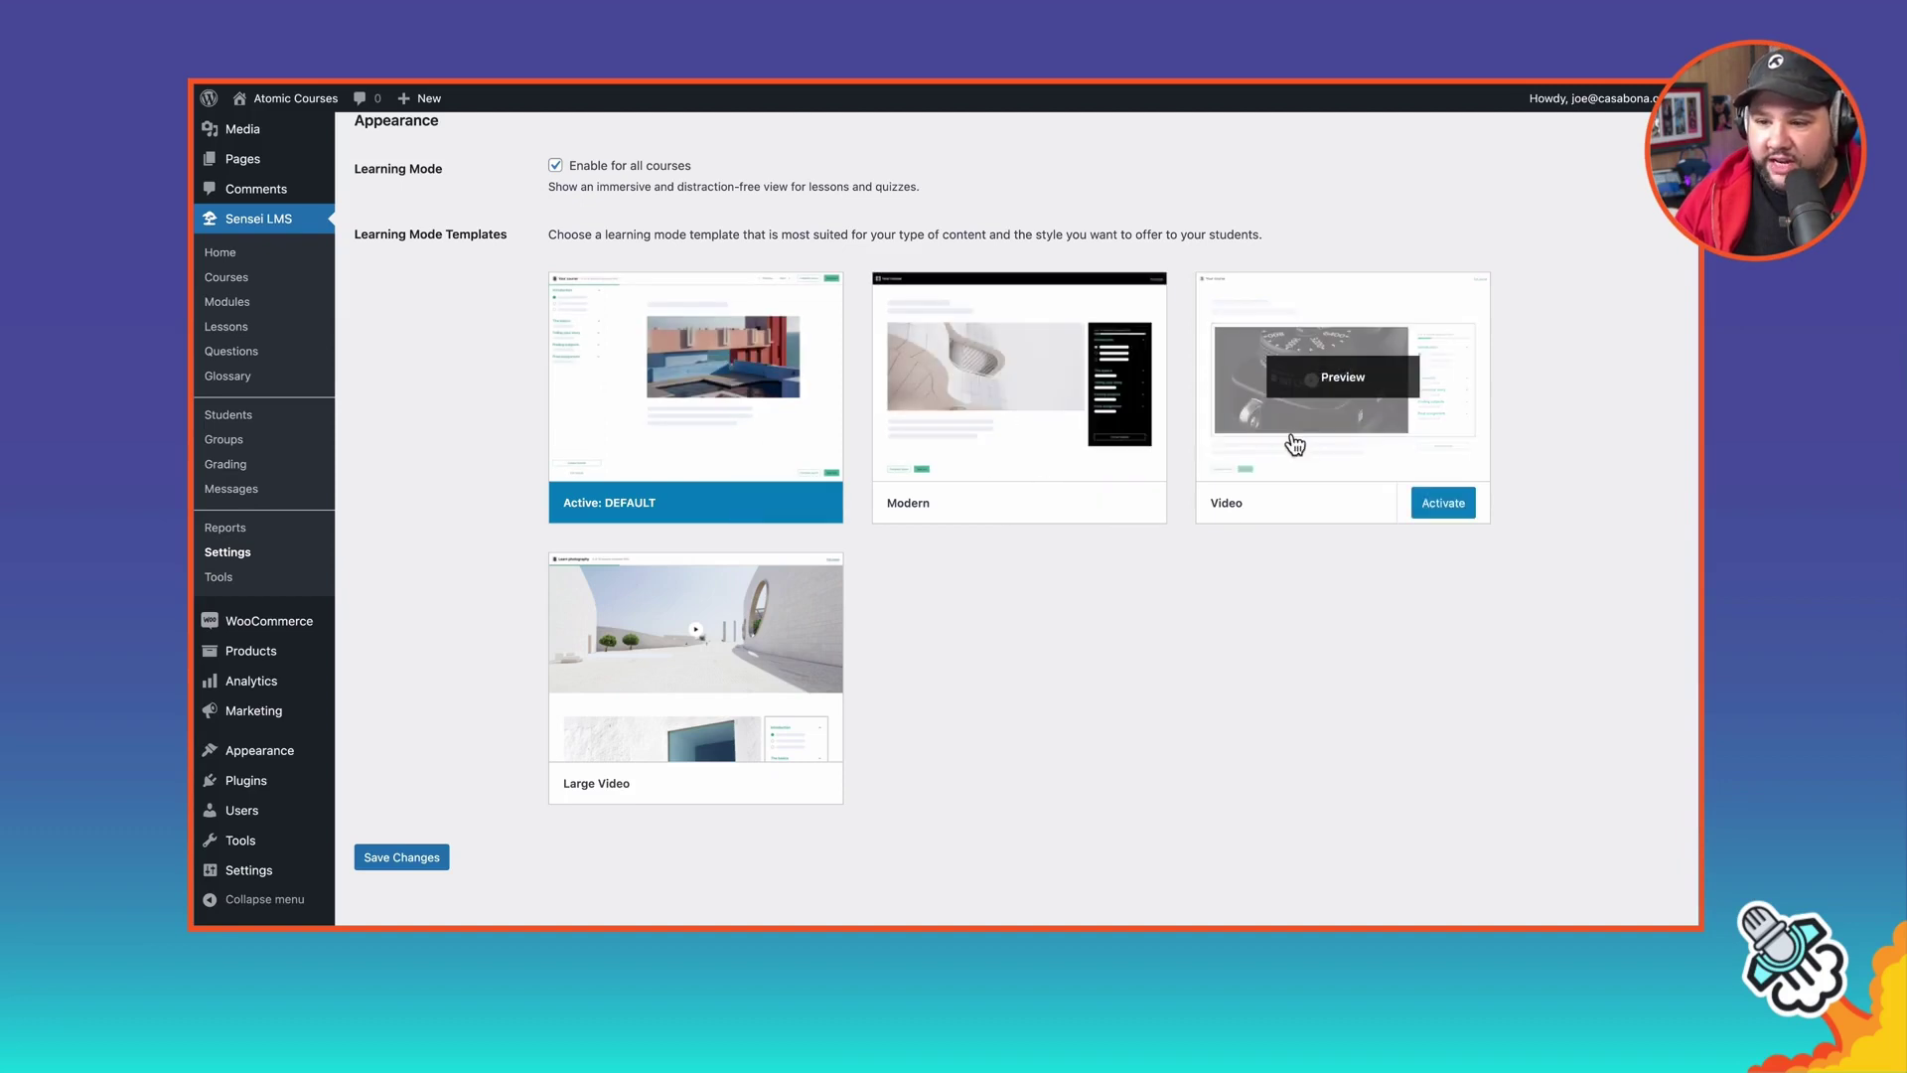
{"action": "left_click", "coordinate": [711, 653]}
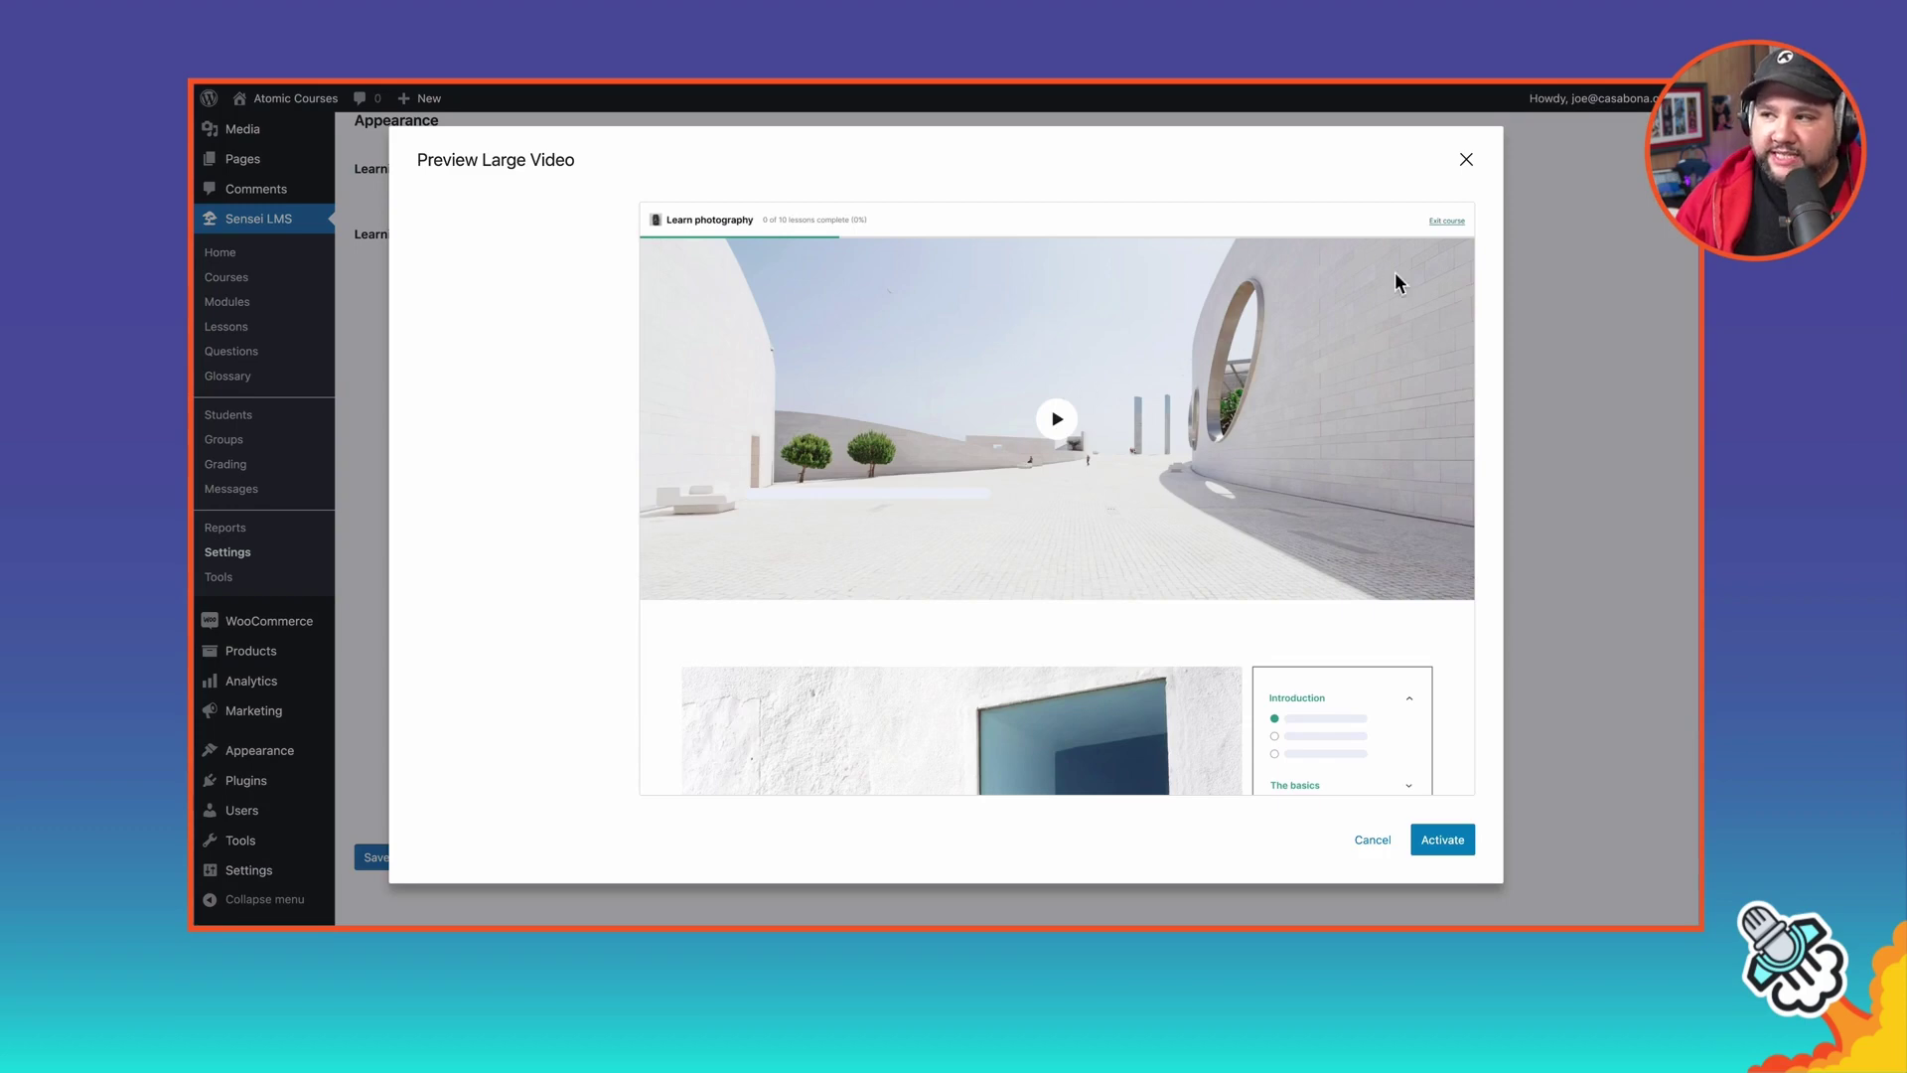
{"action": "left_click", "coordinate": [1465, 159]}
Activate the Modern learning mode template
{"action": "mouse_move", "coordinate": [1033, 378]}
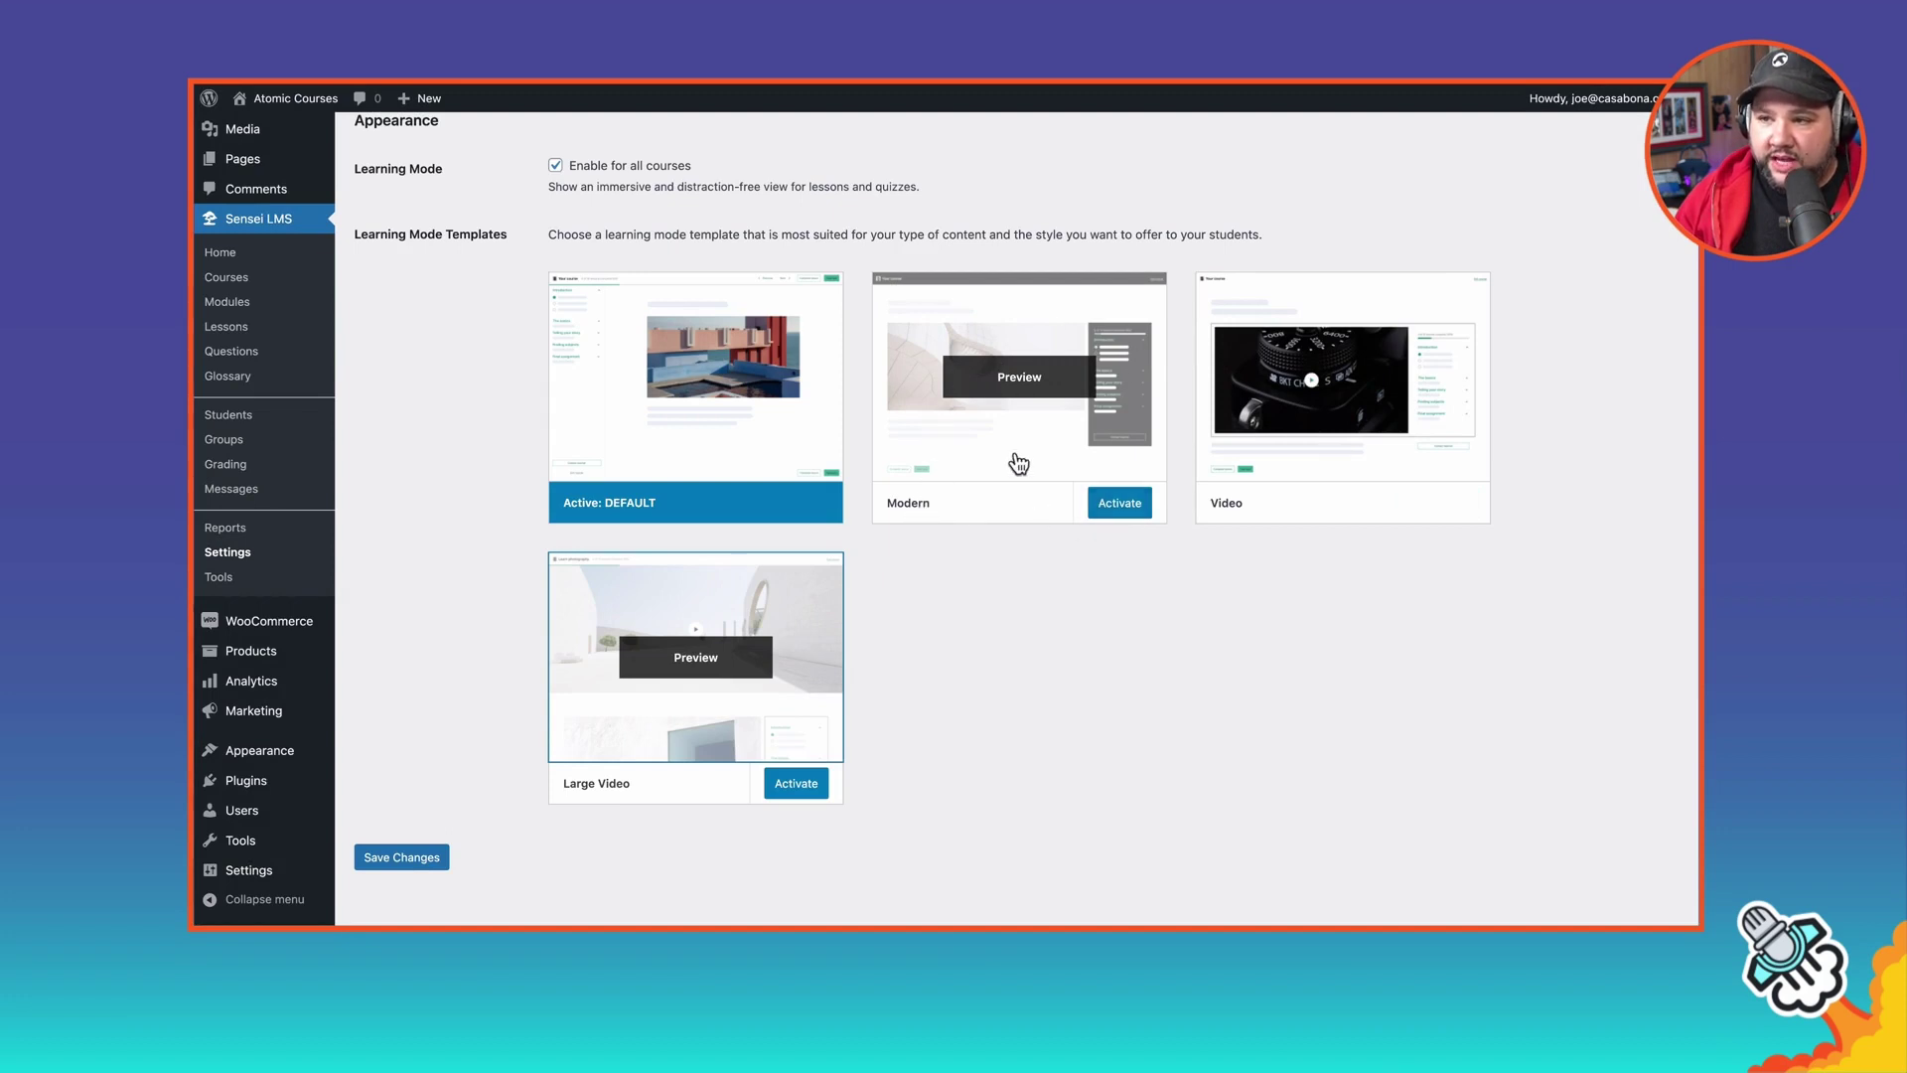
{"action": "mouse_move", "coordinate": [1398, 491]}
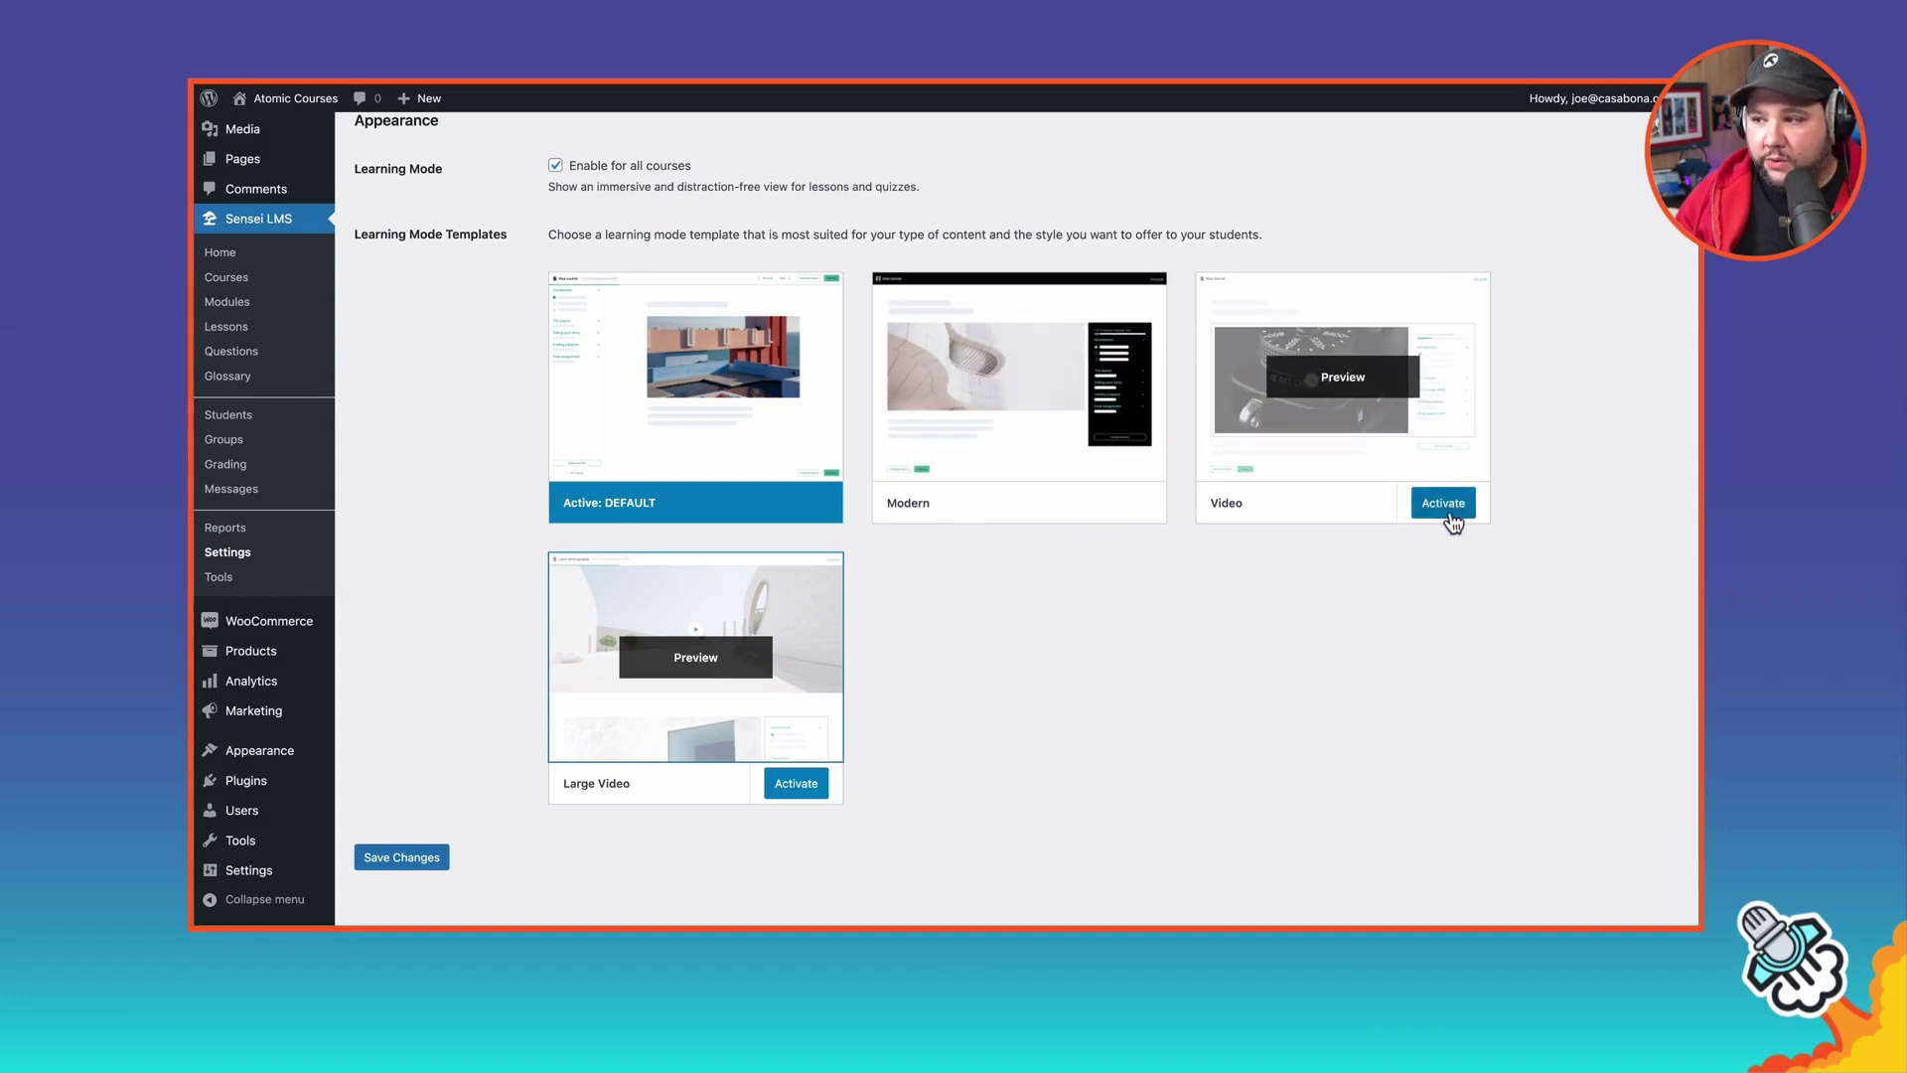
{"action": "mouse_move", "coordinate": [1116, 505]}
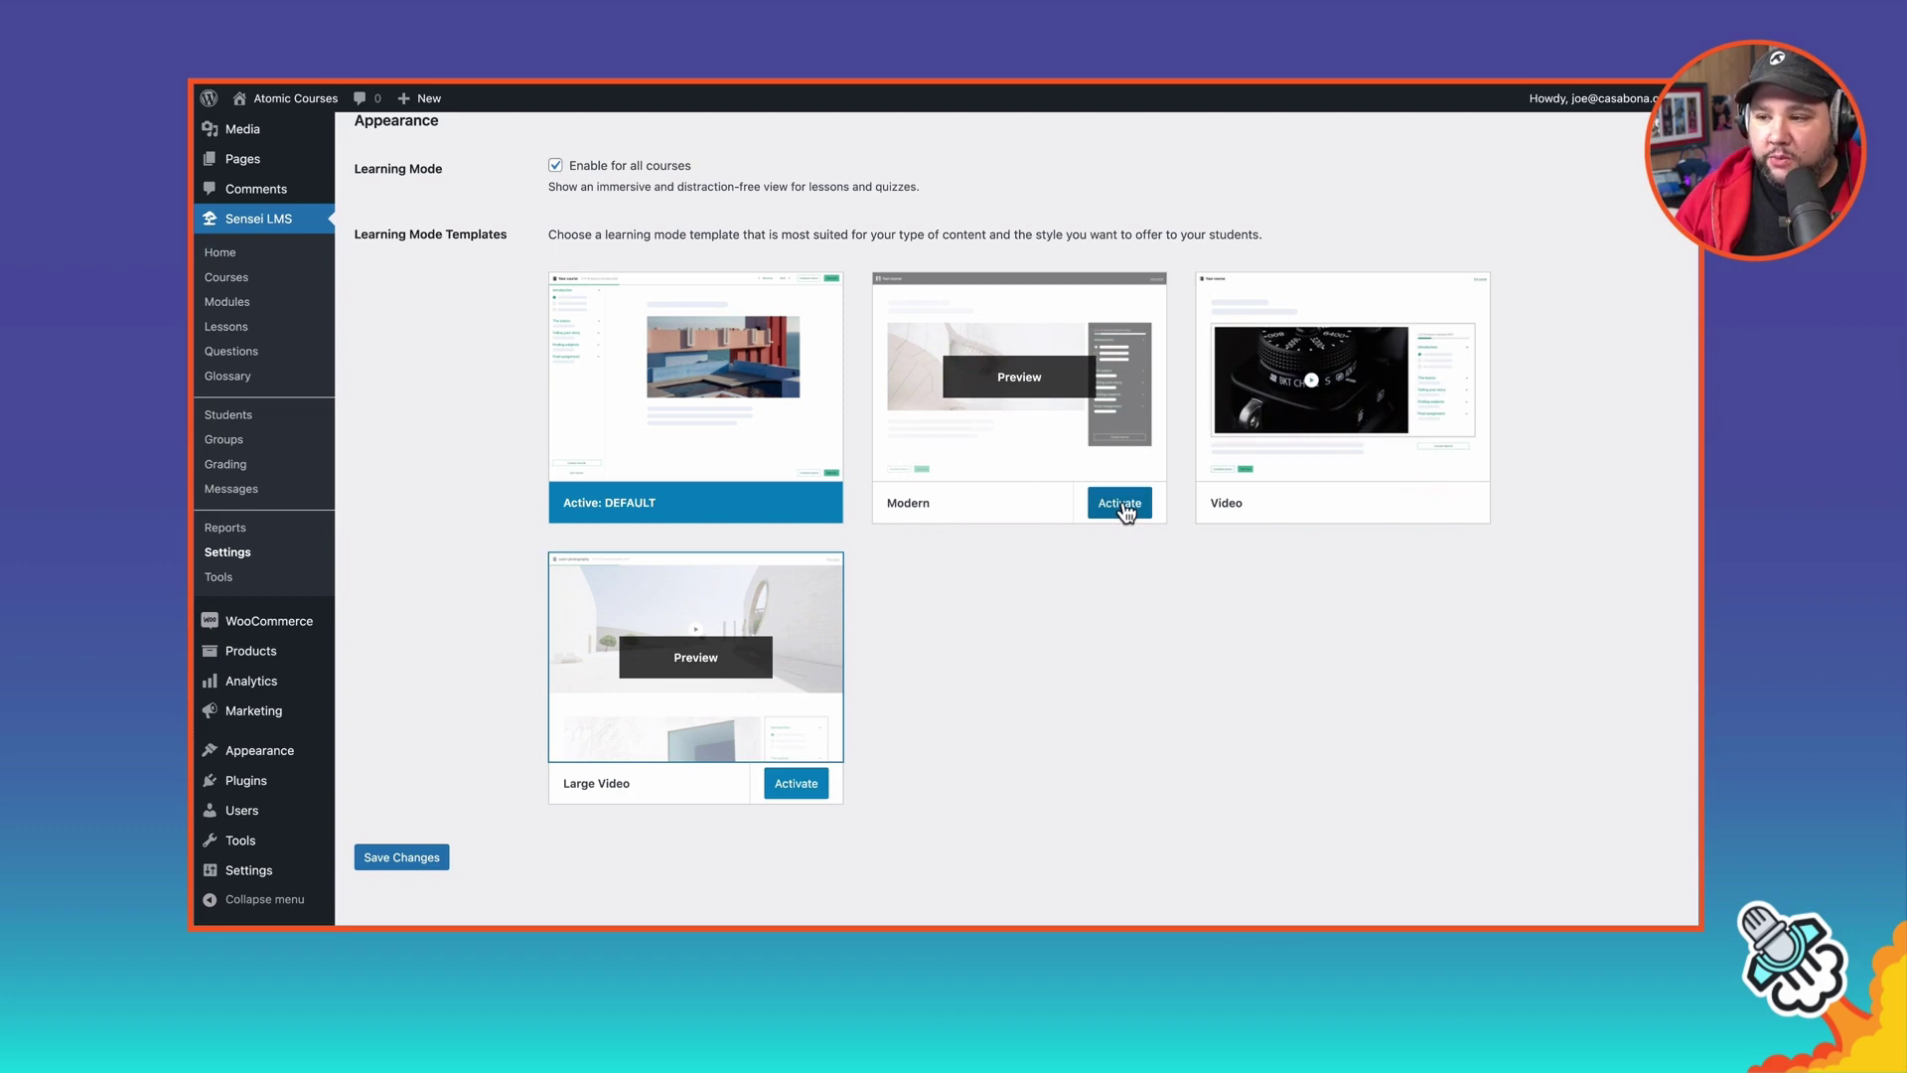
{"action": "left_click", "coordinate": [1120, 503]}
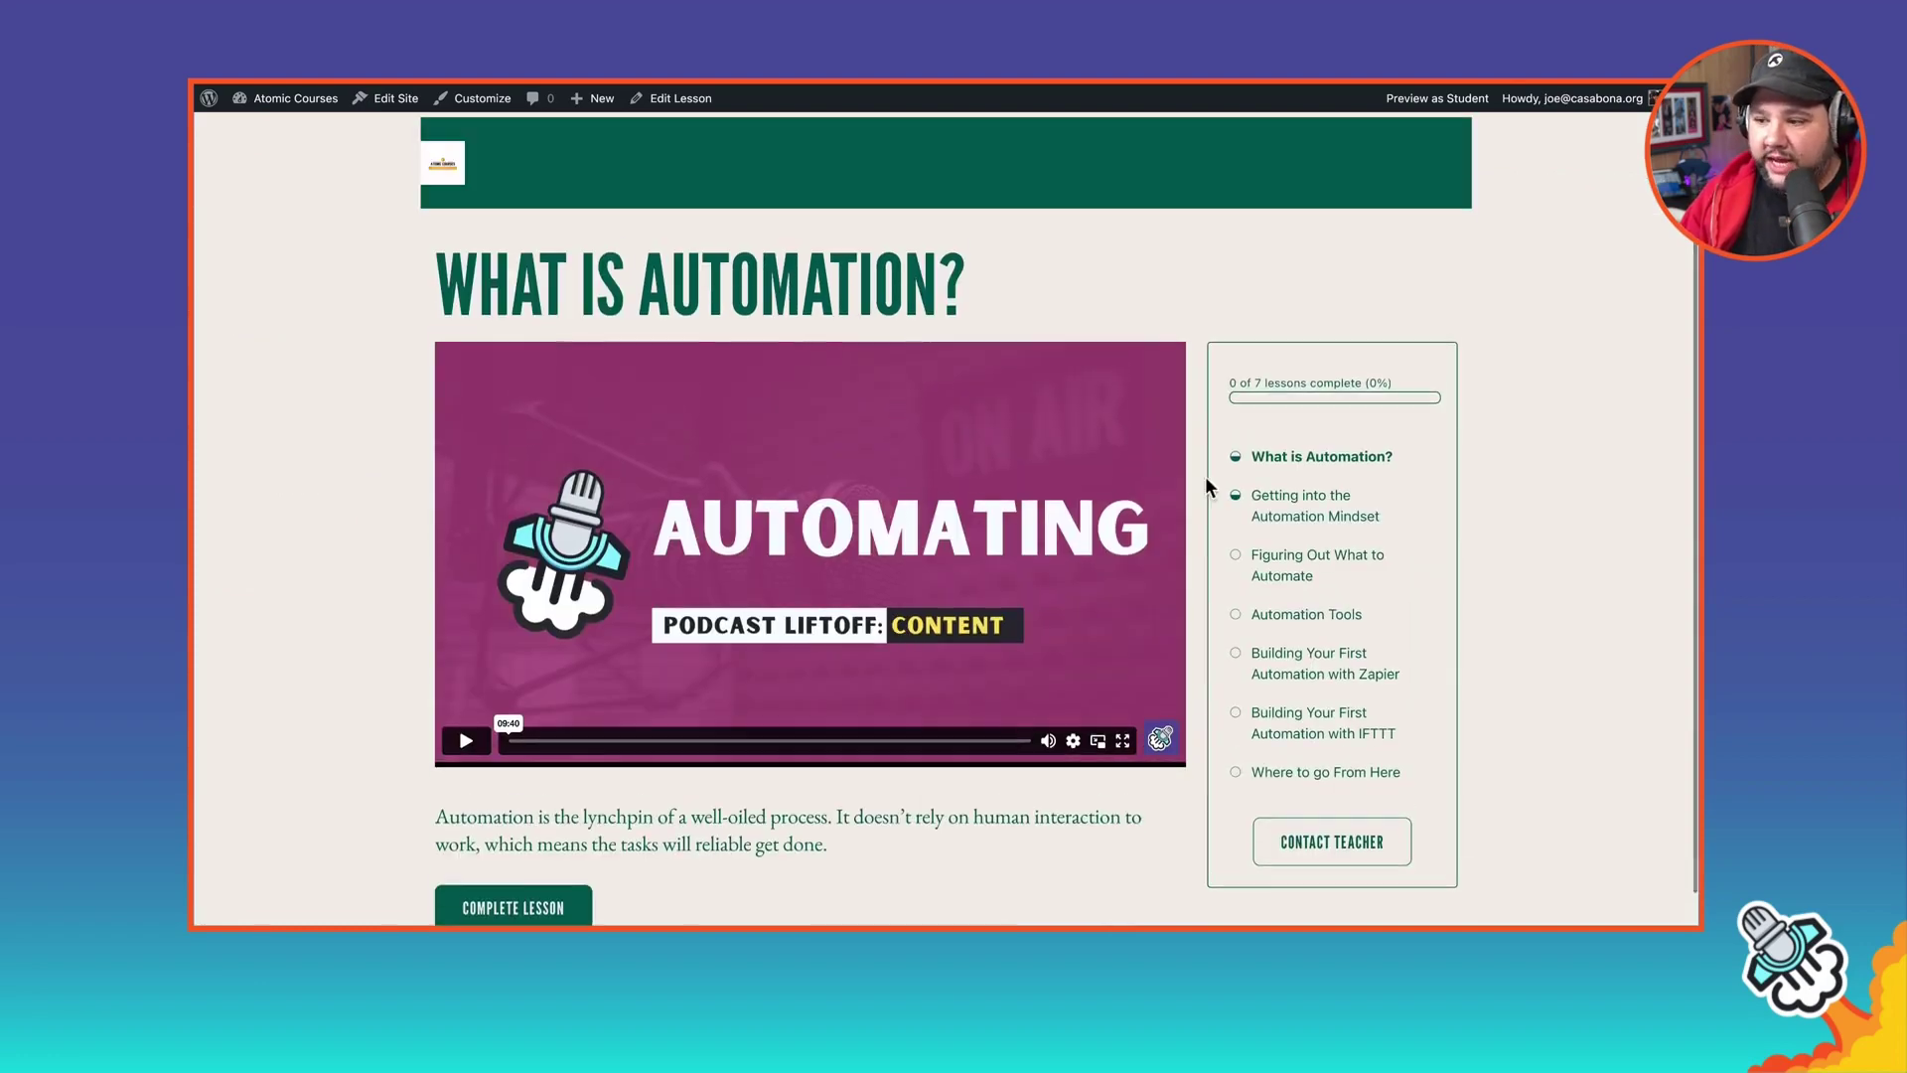
Scroll through the What is Automation? lesson to review the Modern layout
{"action": "scroll", "coordinate": [652, 634], "scroll_direction": "down", "scroll_amount": 1}
{"action": "scroll", "coordinate": [650, 626], "scroll_direction": "up", "scroll_amount": 1}
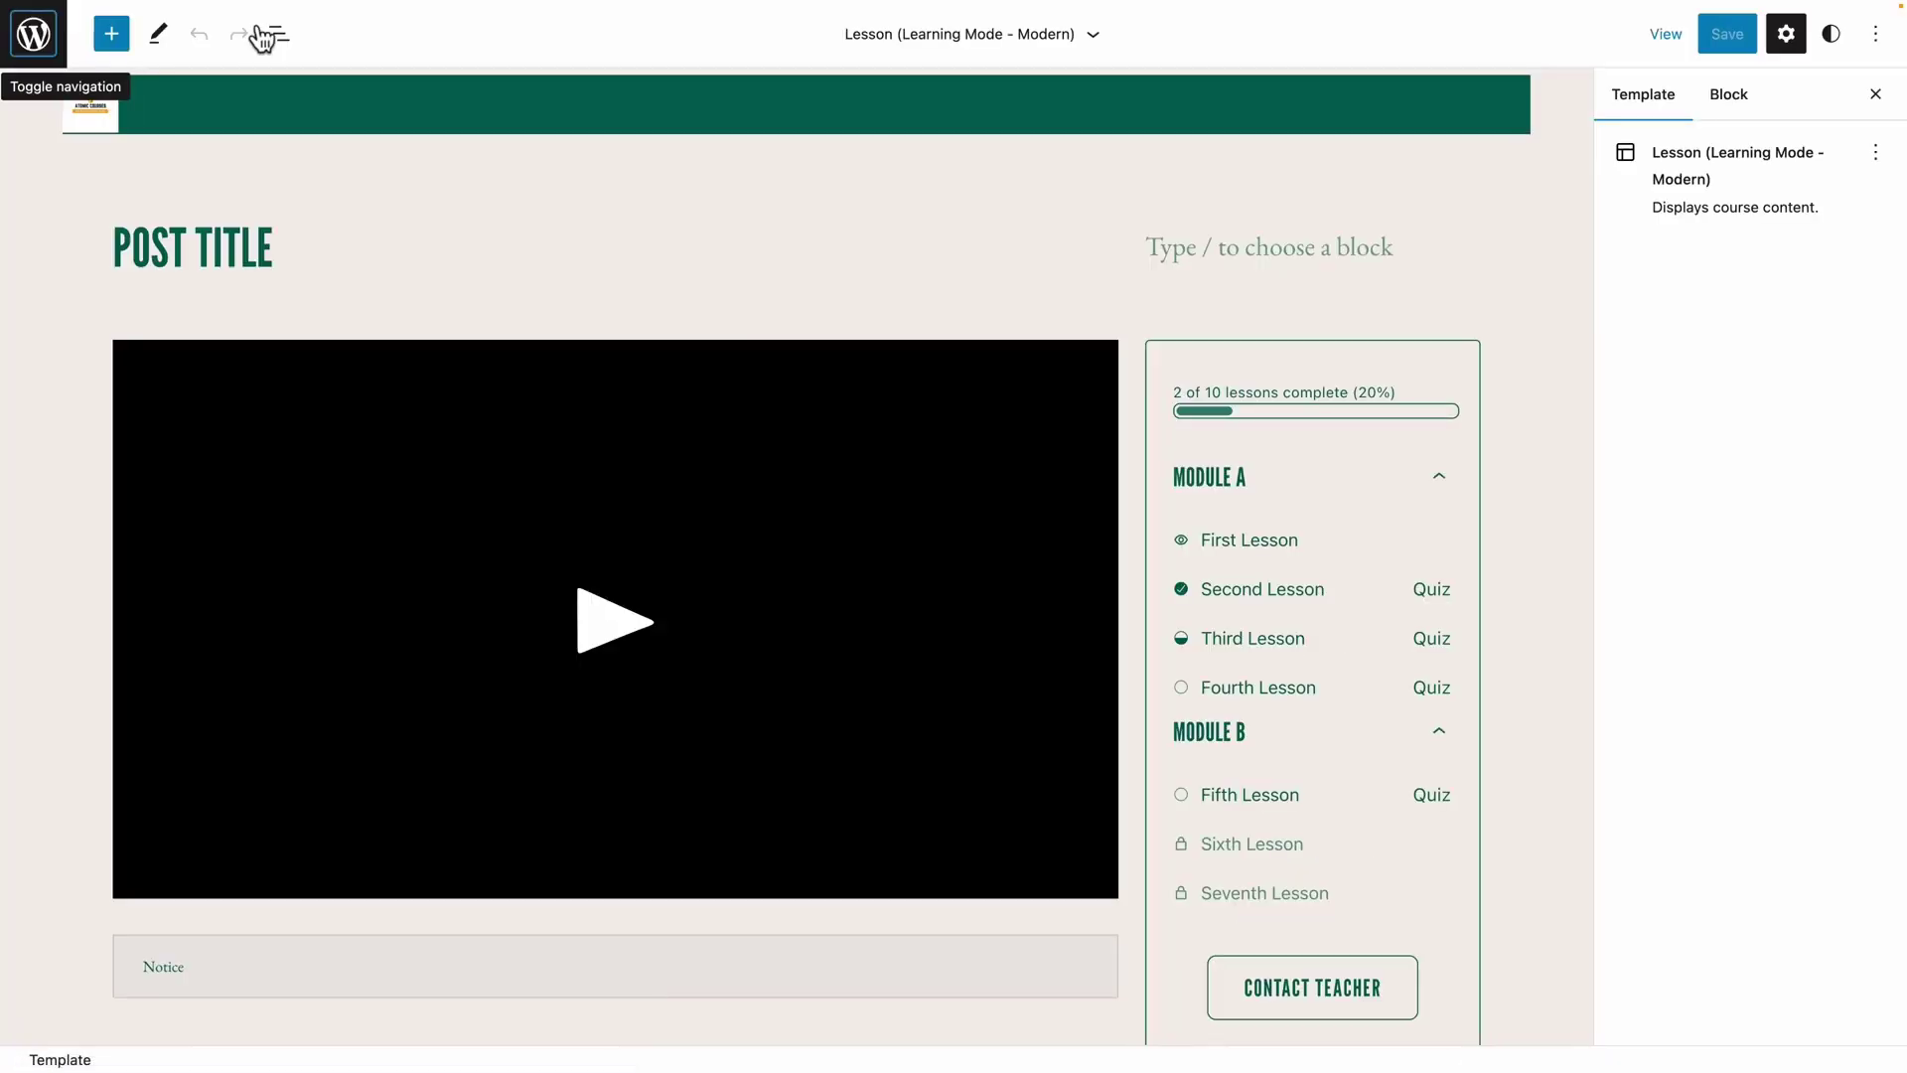
Delete the Site Logo block from the Modern lesson template's header
{"action": "left_click", "coordinate": [616, 111]}
{"action": "left_click", "coordinate": [104, 117]}
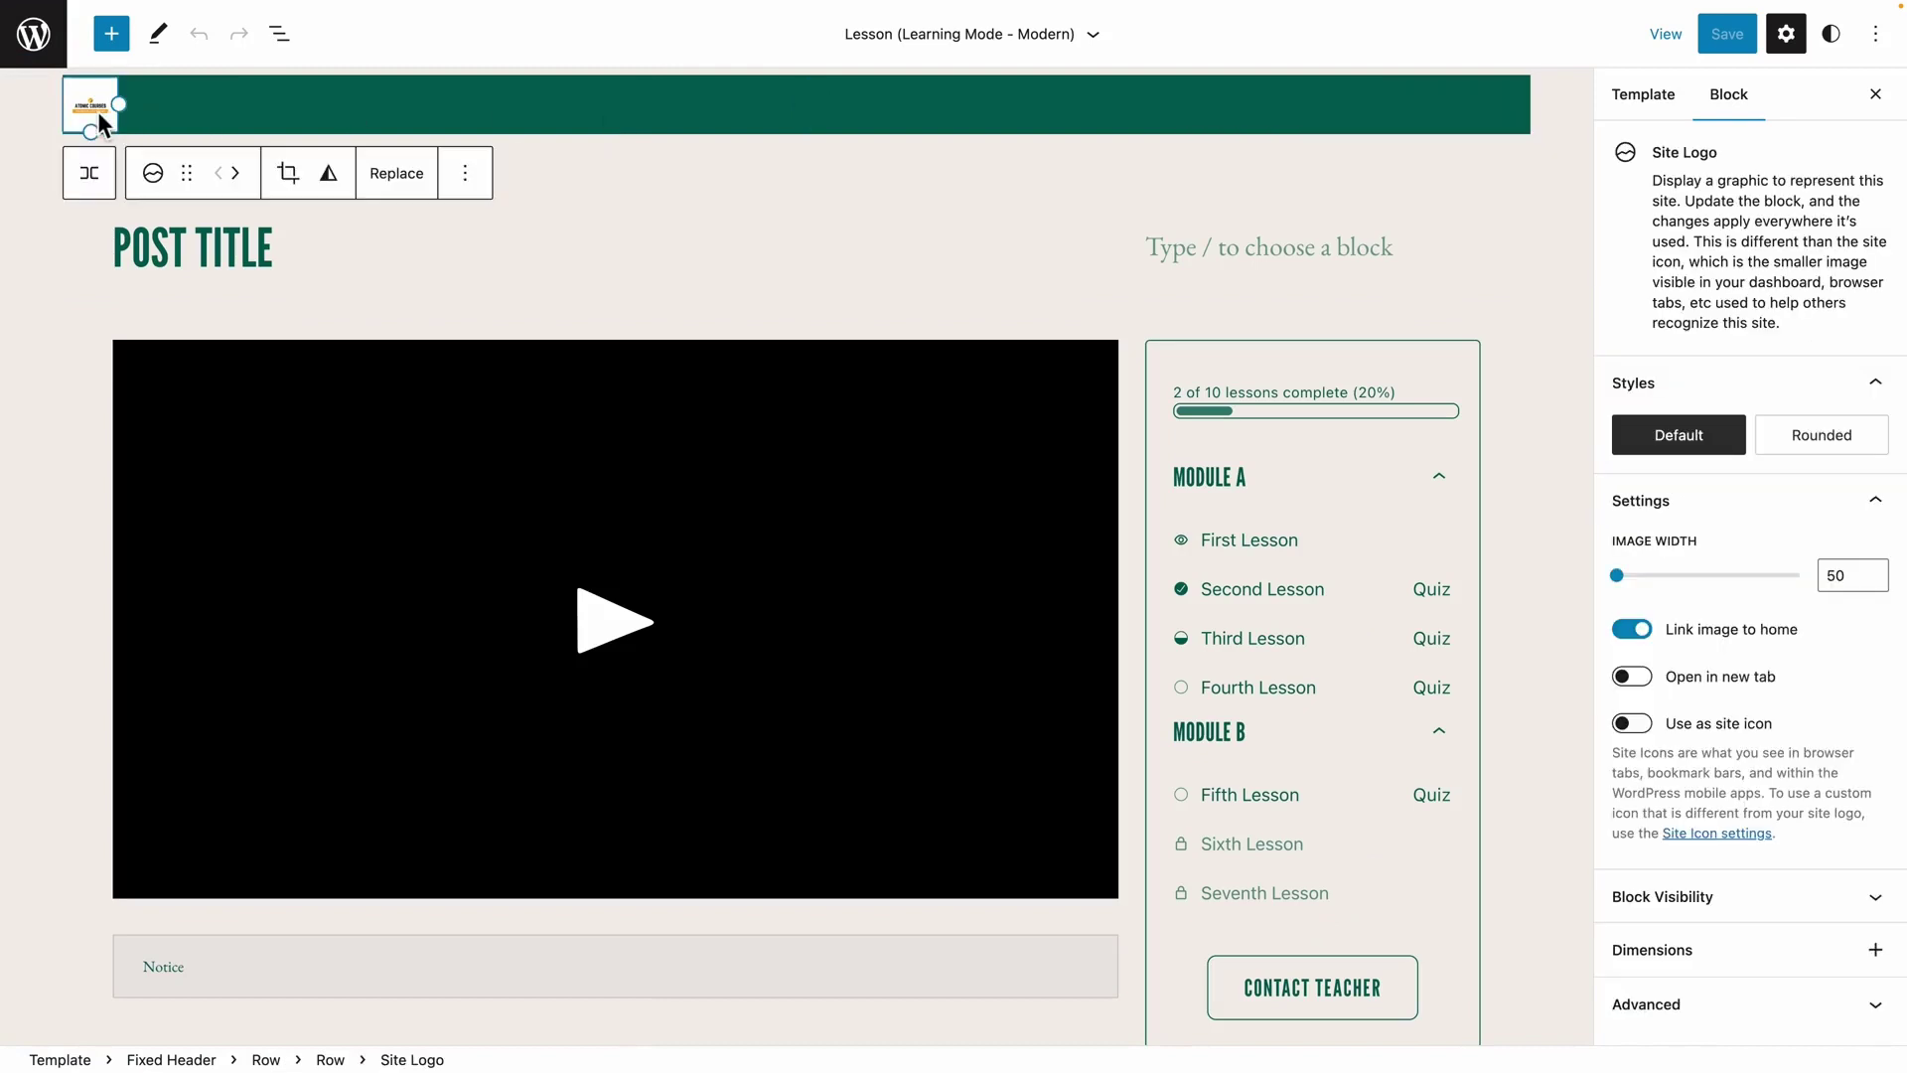
{"action": "key", "text": "Delete"}
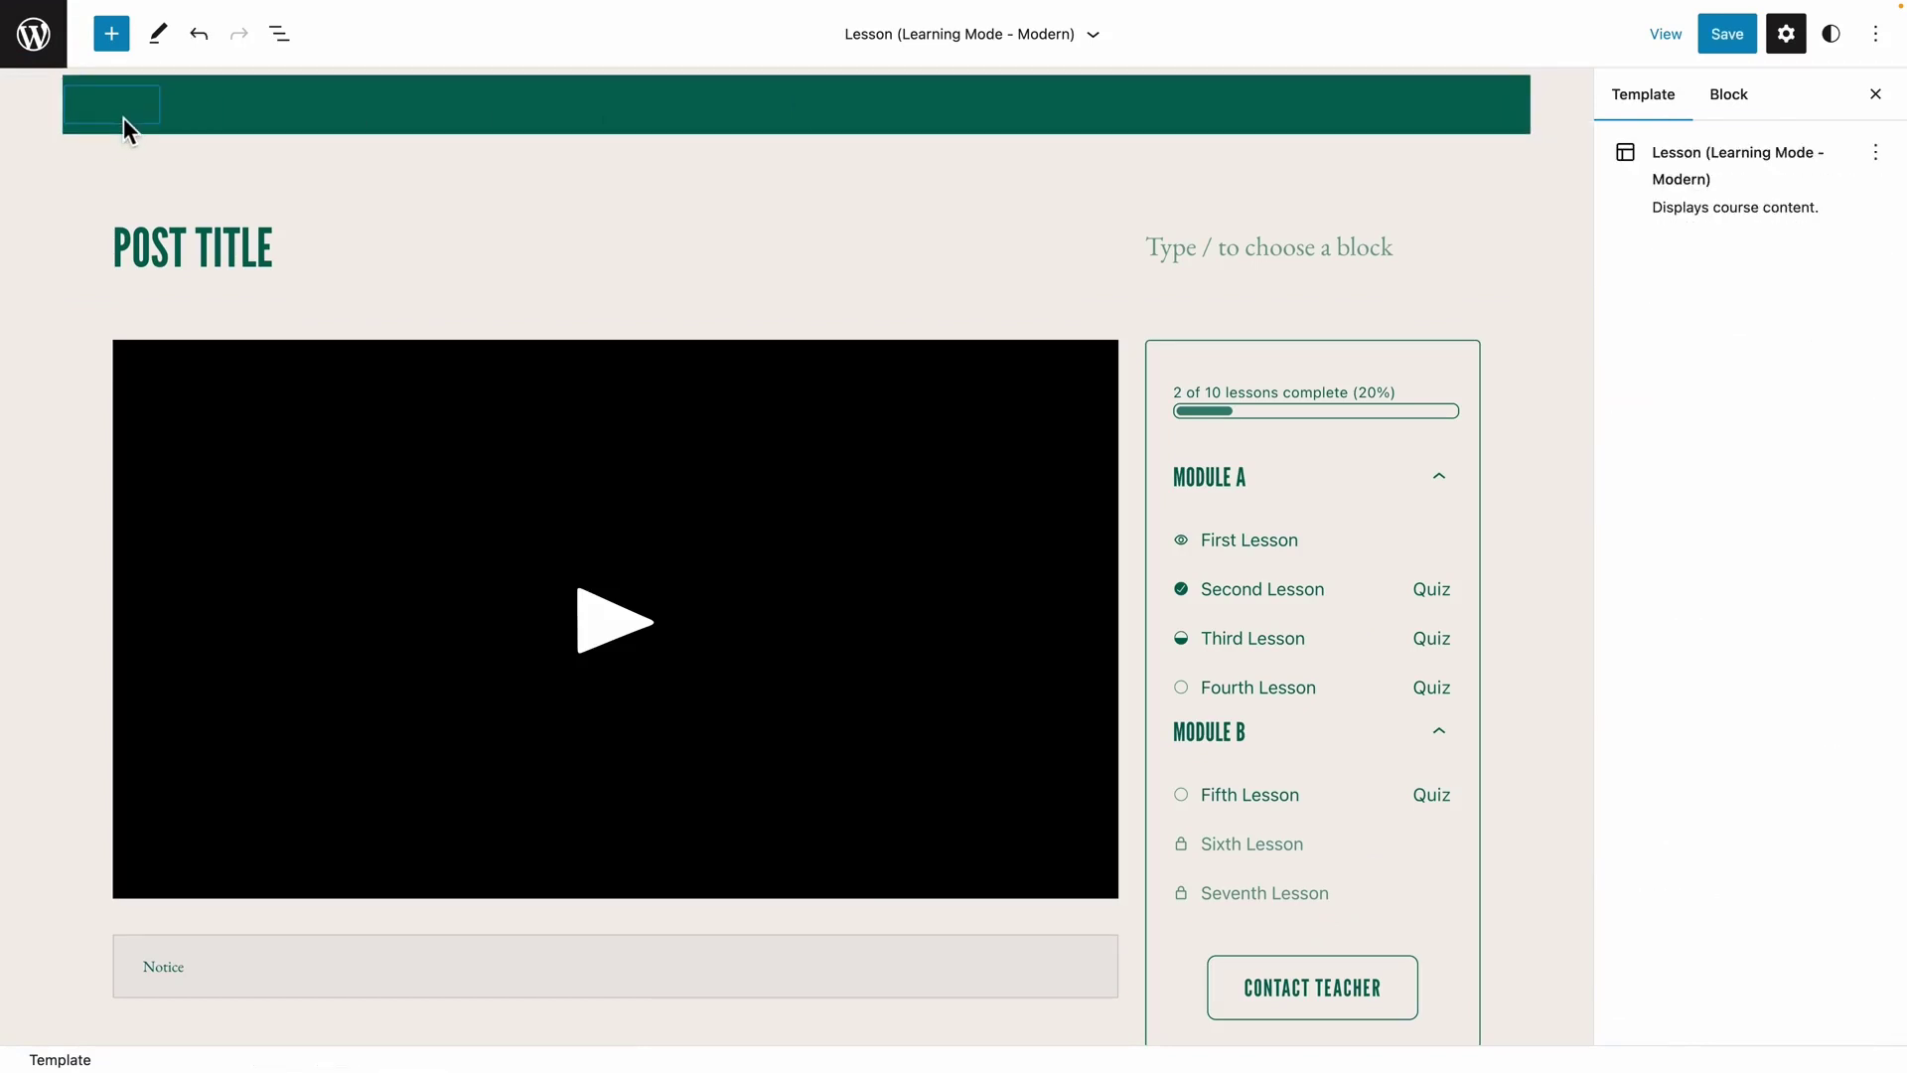
{"action": "scroll", "coordinate": [308, 273], "scroll_direction": "down", "scroll_amount": 1}
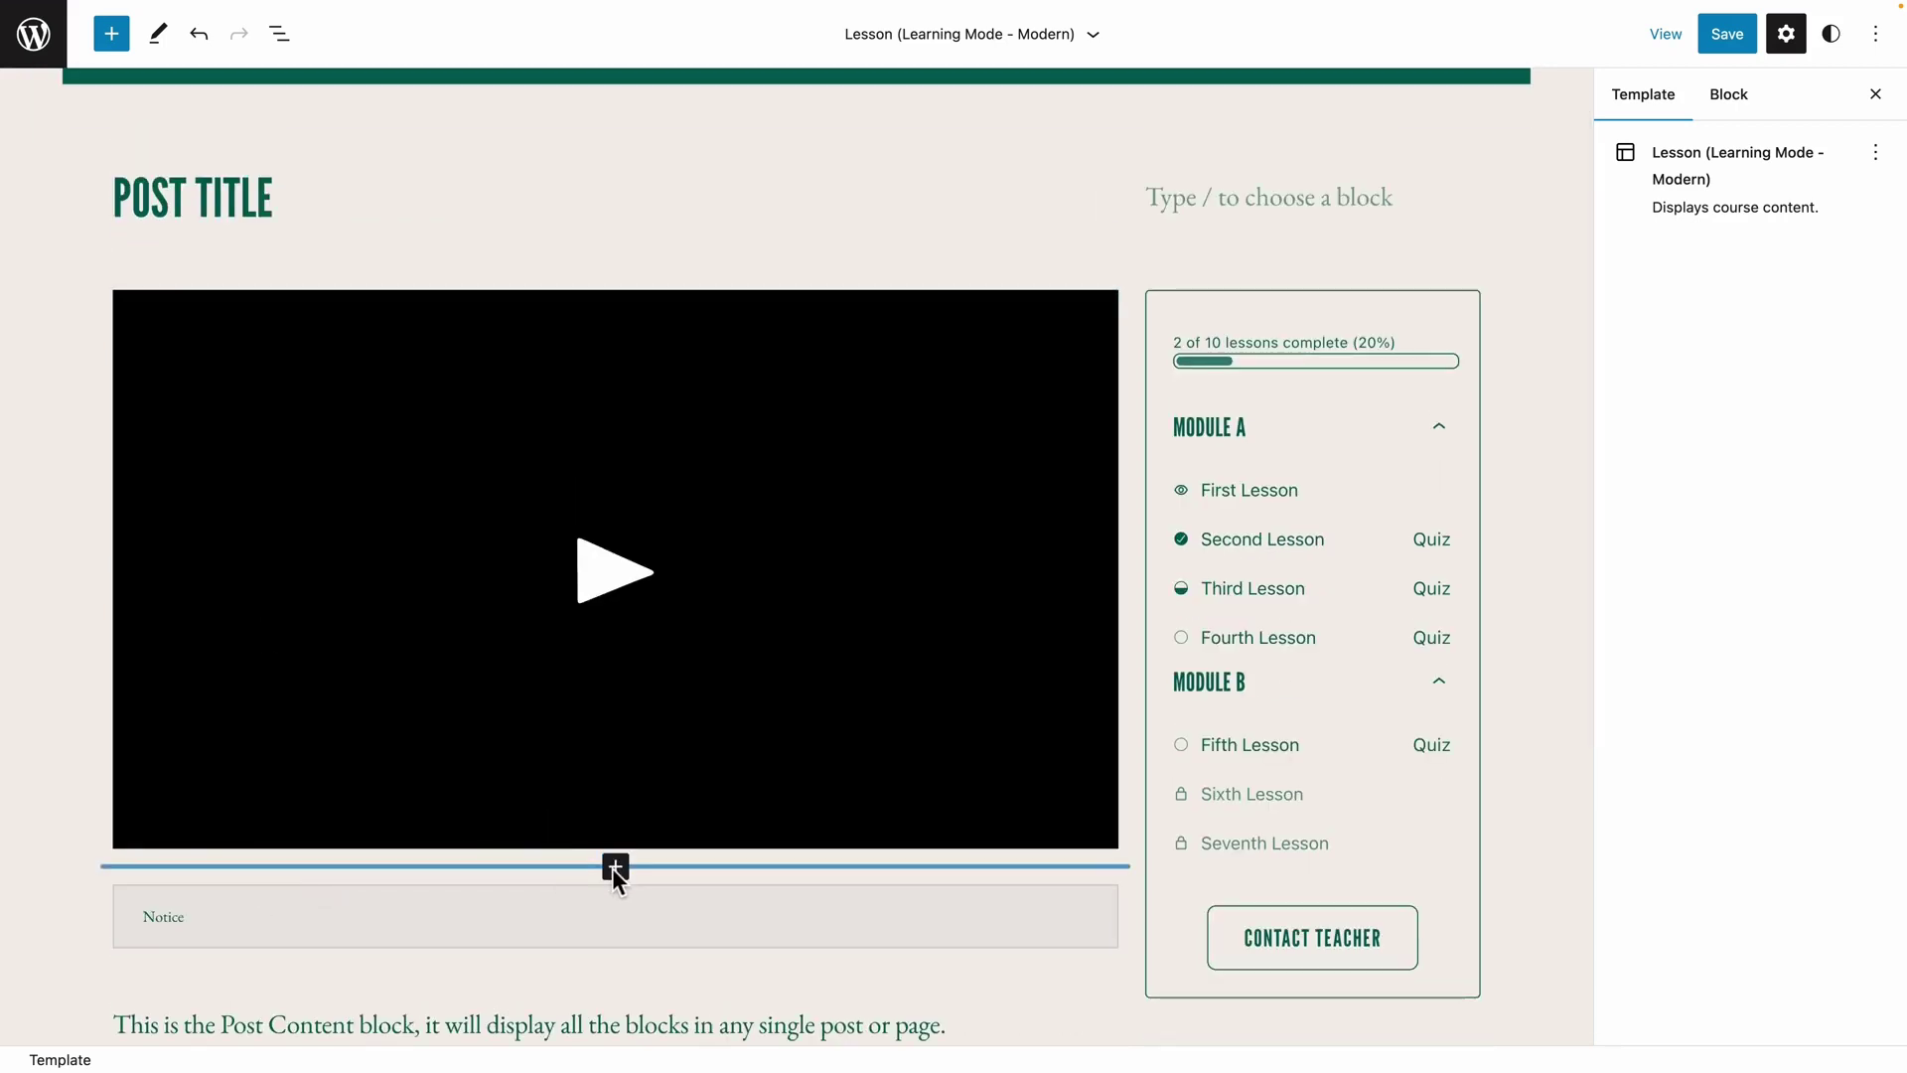
Add a 50/50 Columns block below the video and move Post Title into the left column
{"action": "left_click", "coordinate": [616, 868]}
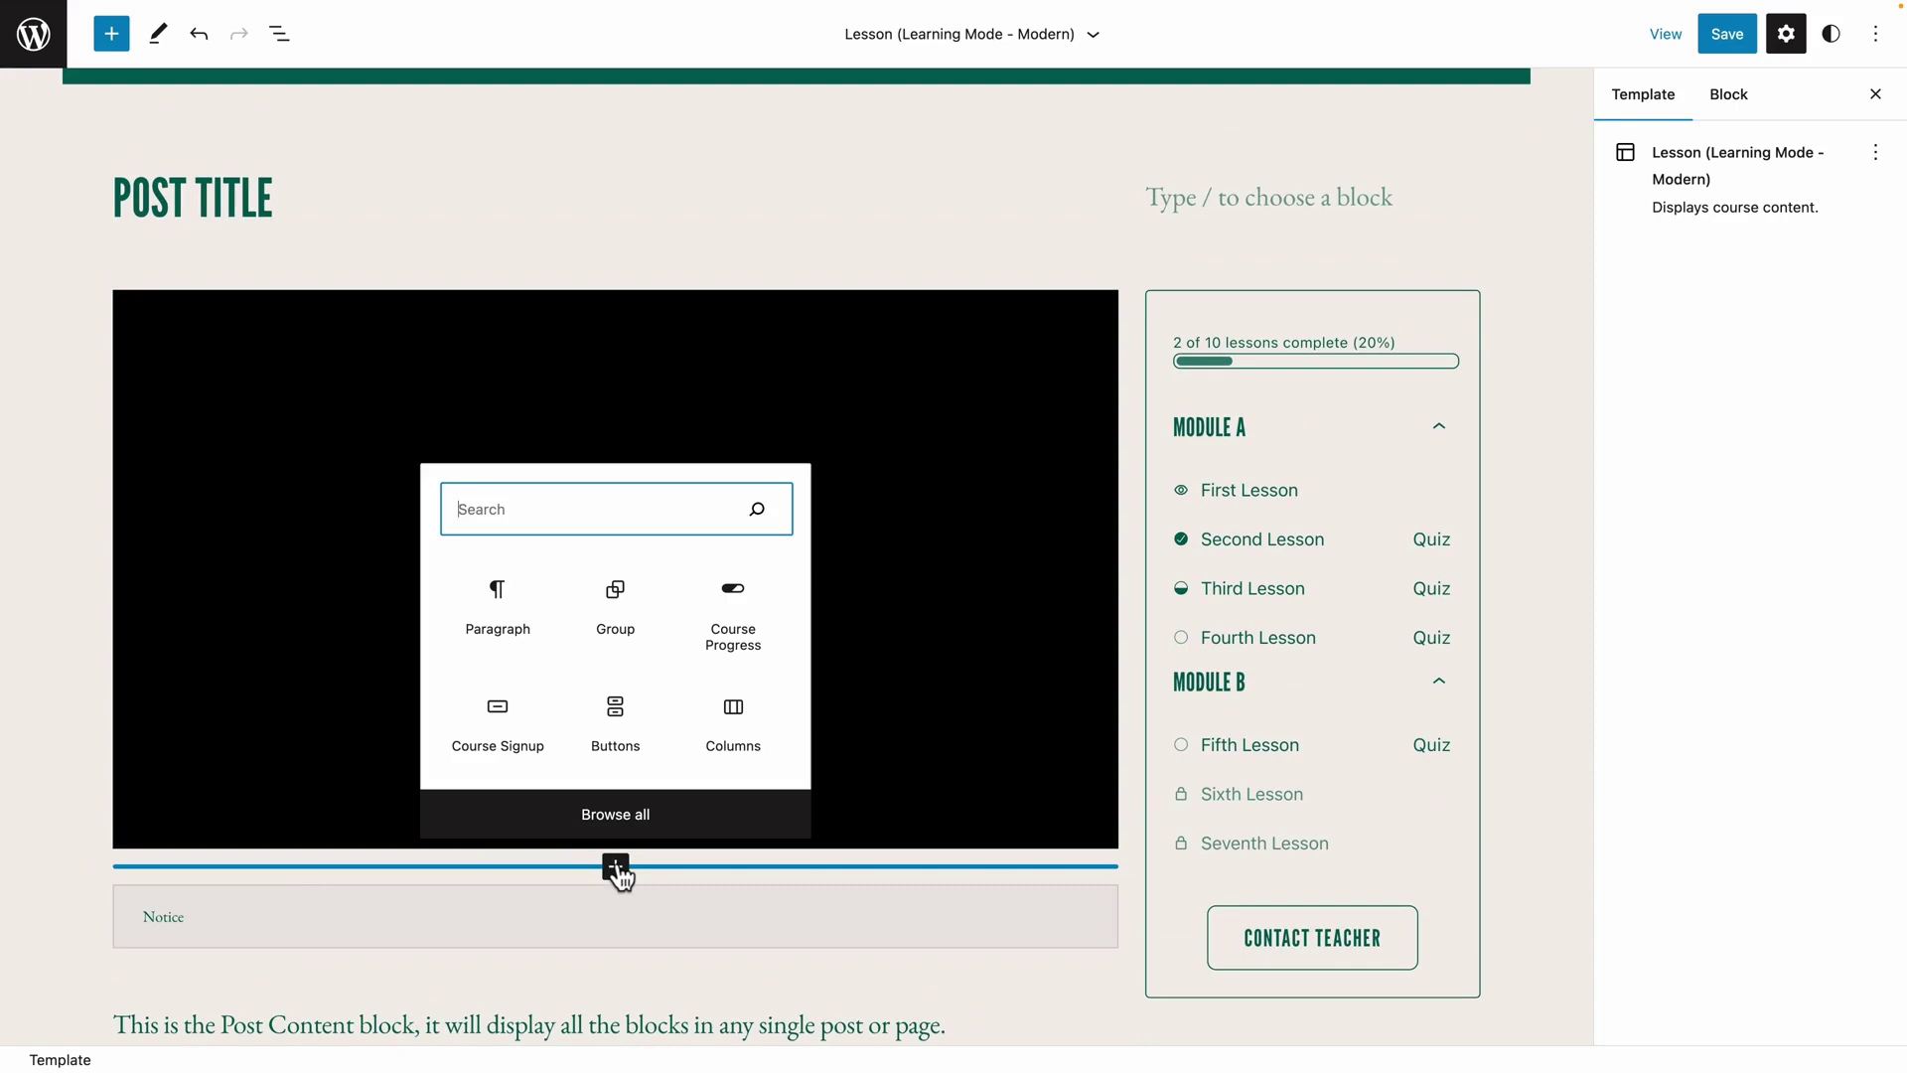
{"action": "left_click", "coordinate": [721, 730]}
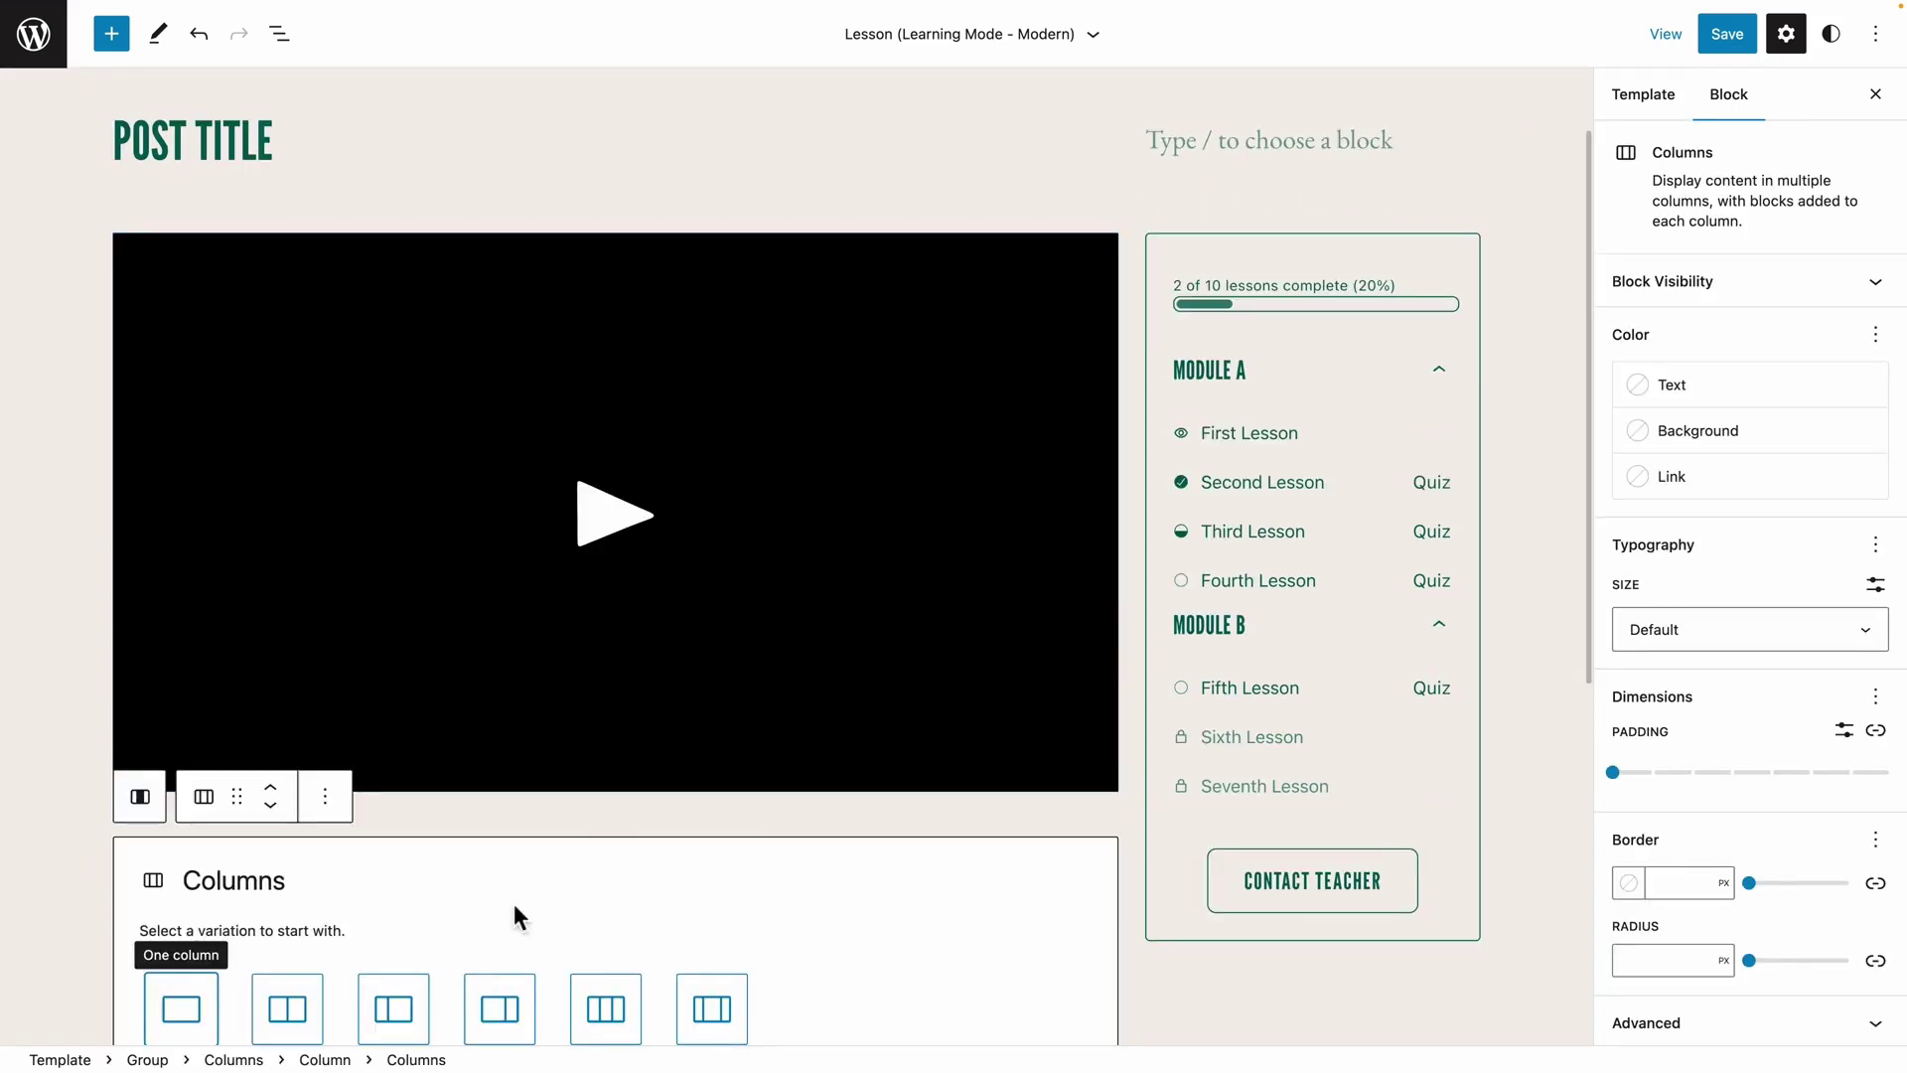
{"action": "left_click", "coordinate": [318, 1018]}
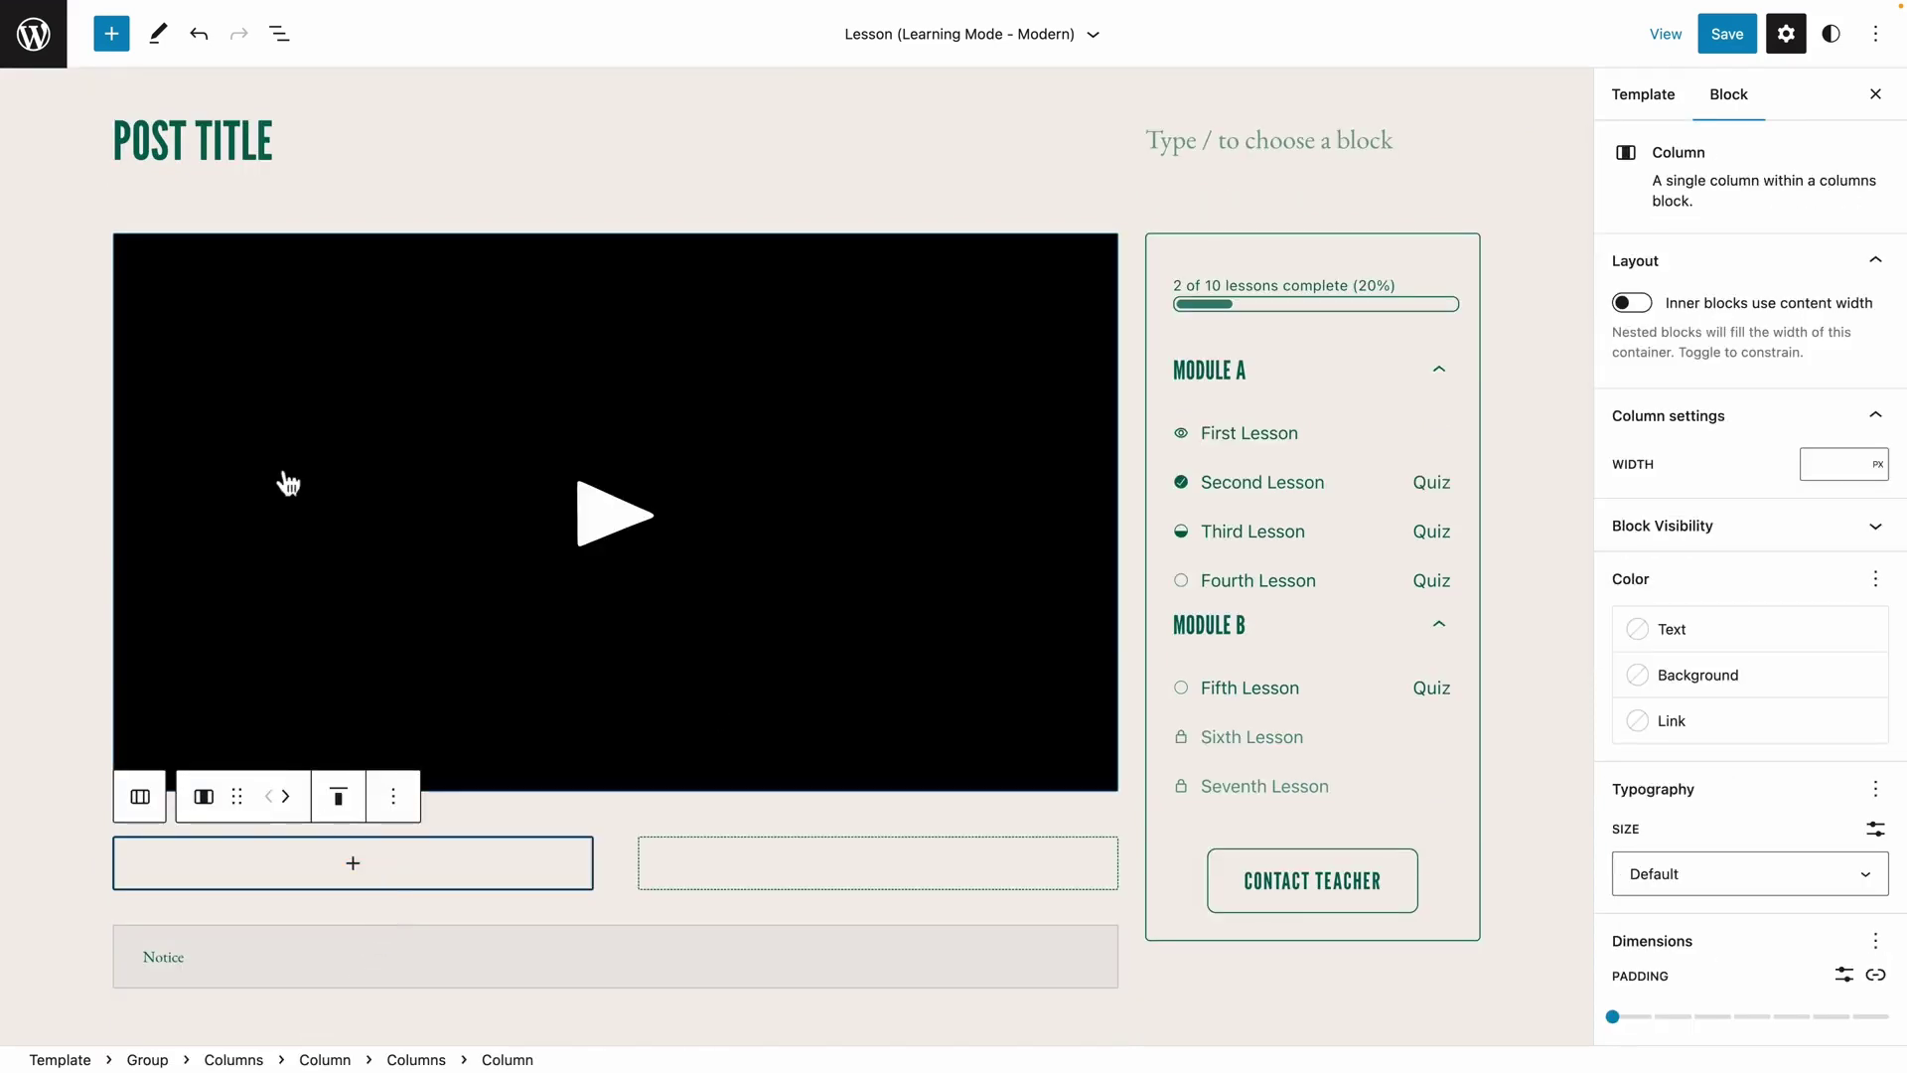
{"action": "left_click", "coordinate": [203, 141]}
{"action": "left_click_drag", "start_coordinate": [208, 119], "coordinate": [239, 844]}
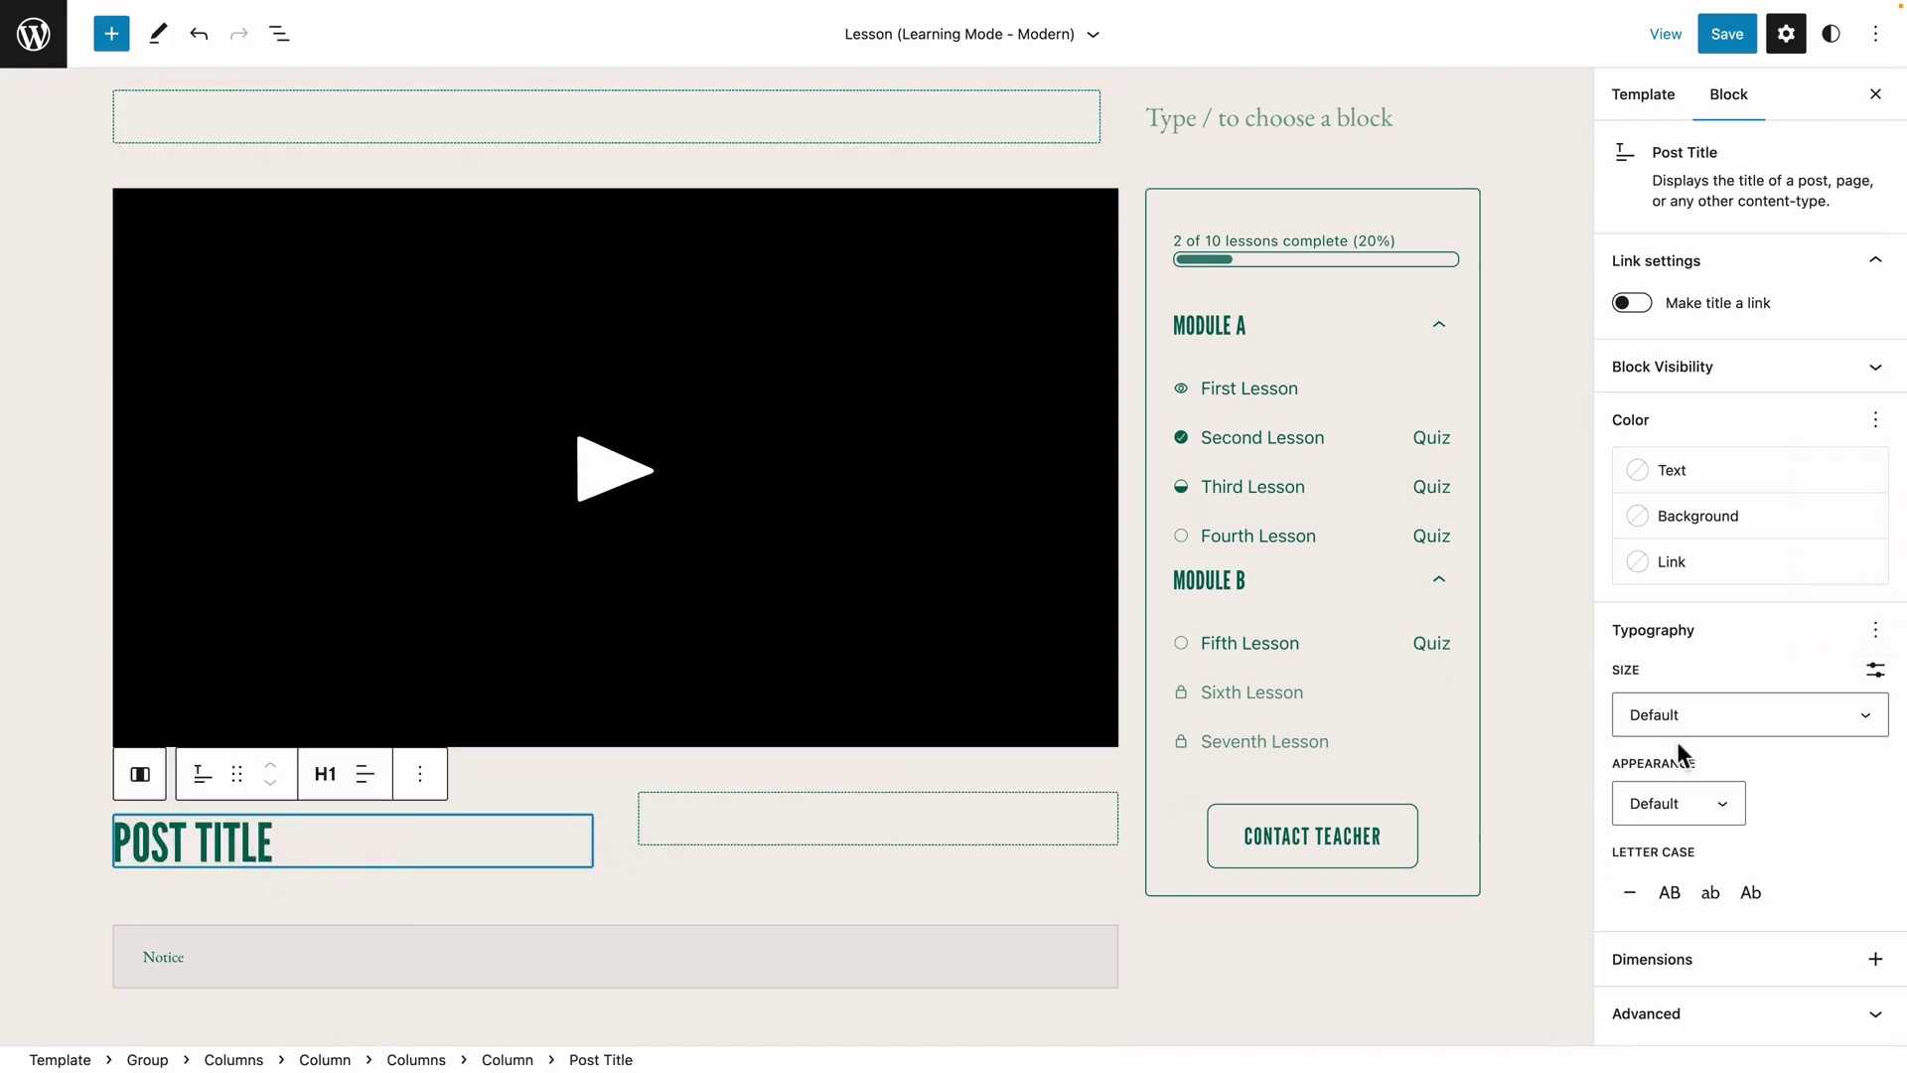
Set the post title to Large size and search for a block in the right column
{"action": "left_click", "coordinate": [1700, 719]}
{"action": "left_click", "coordinate": [1694, 850]}
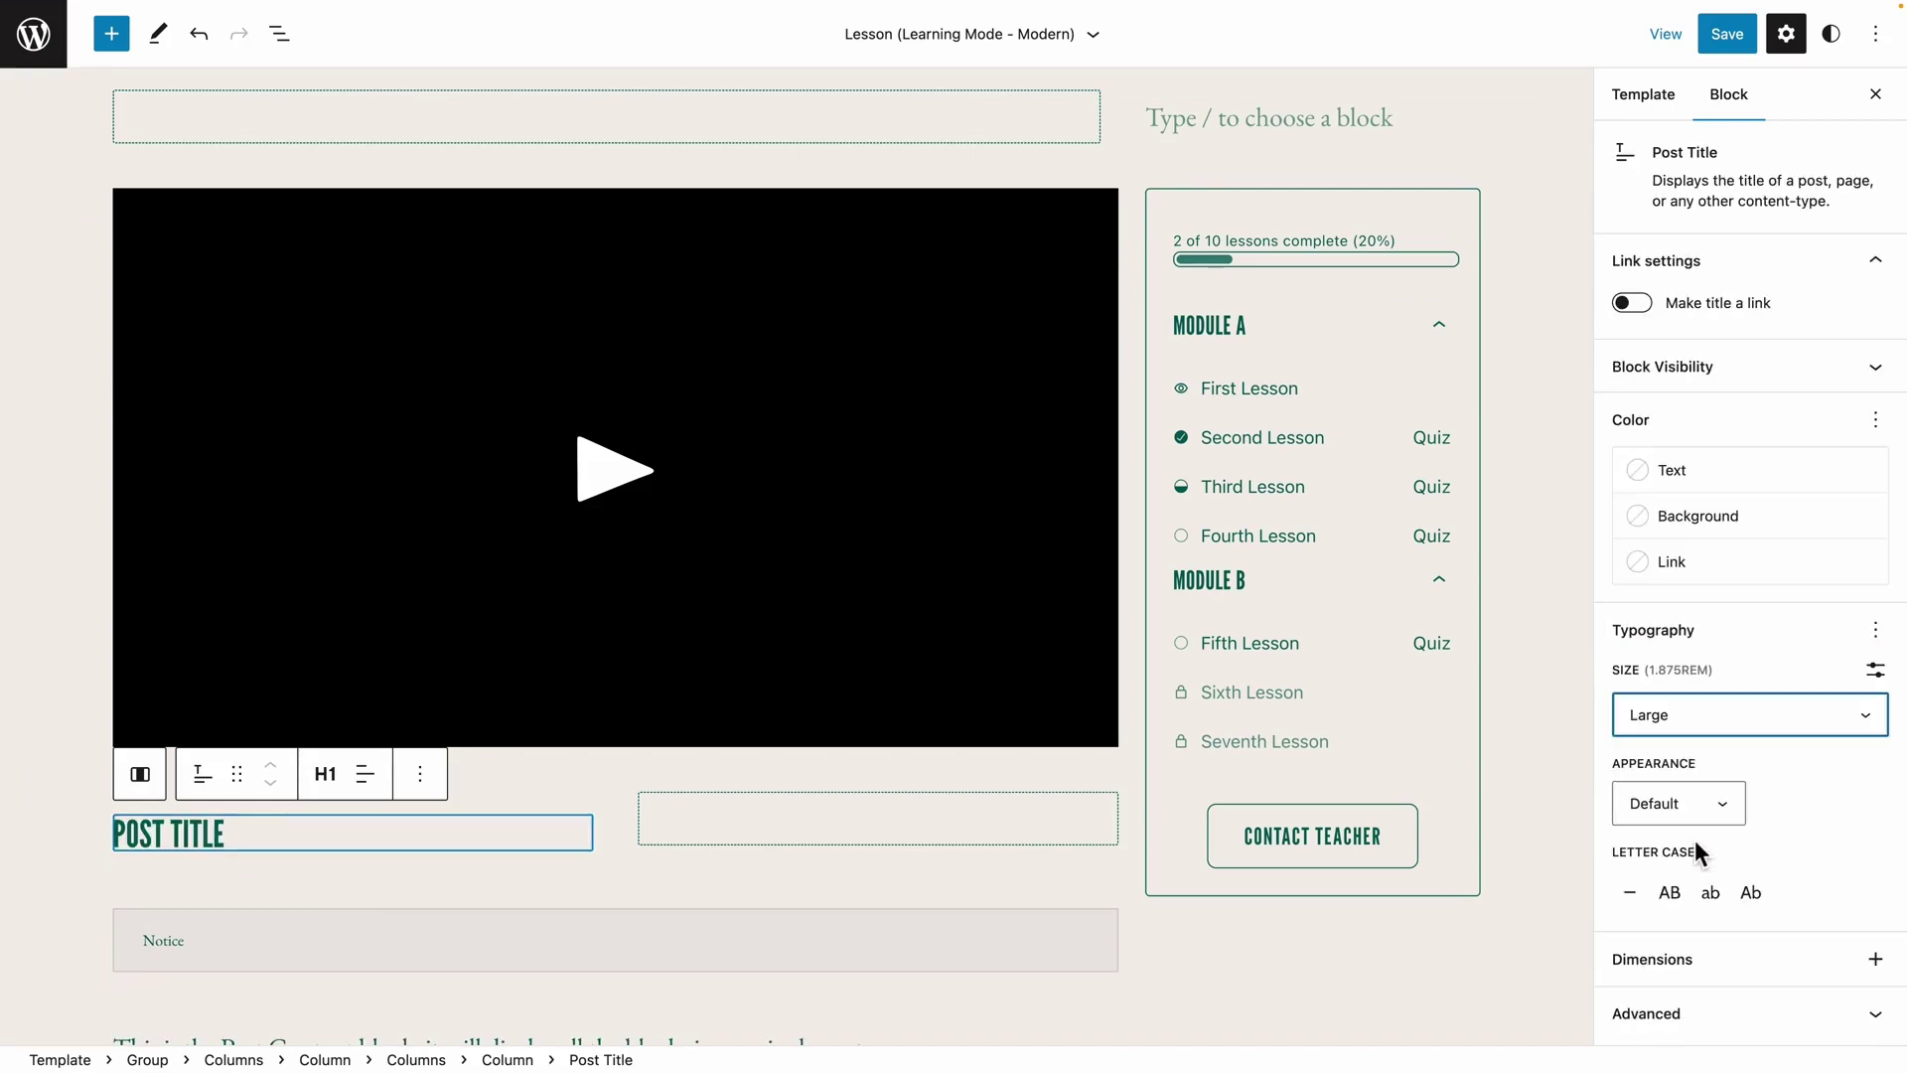
{"action": "left_click", "coordinate": [1705, 727]}
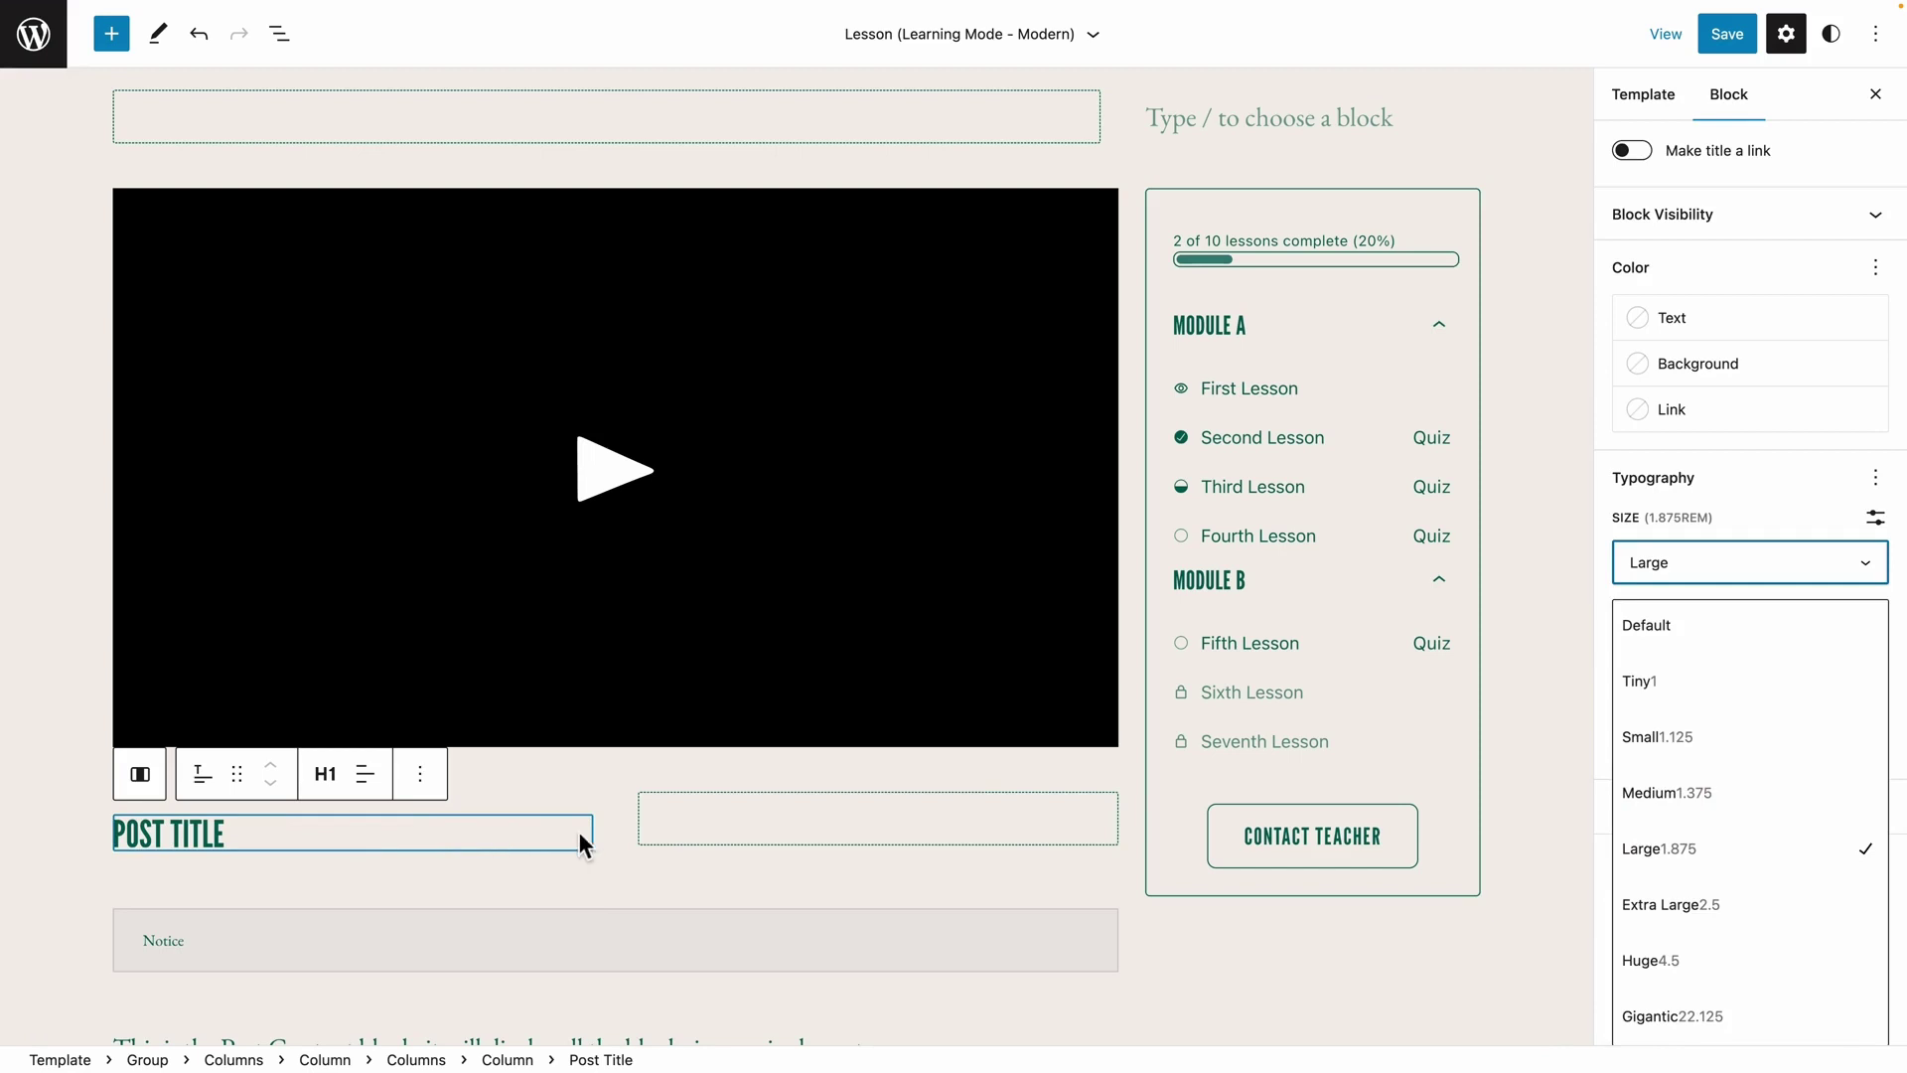
{"action": "left_click", "coordinate": [708, 810]}
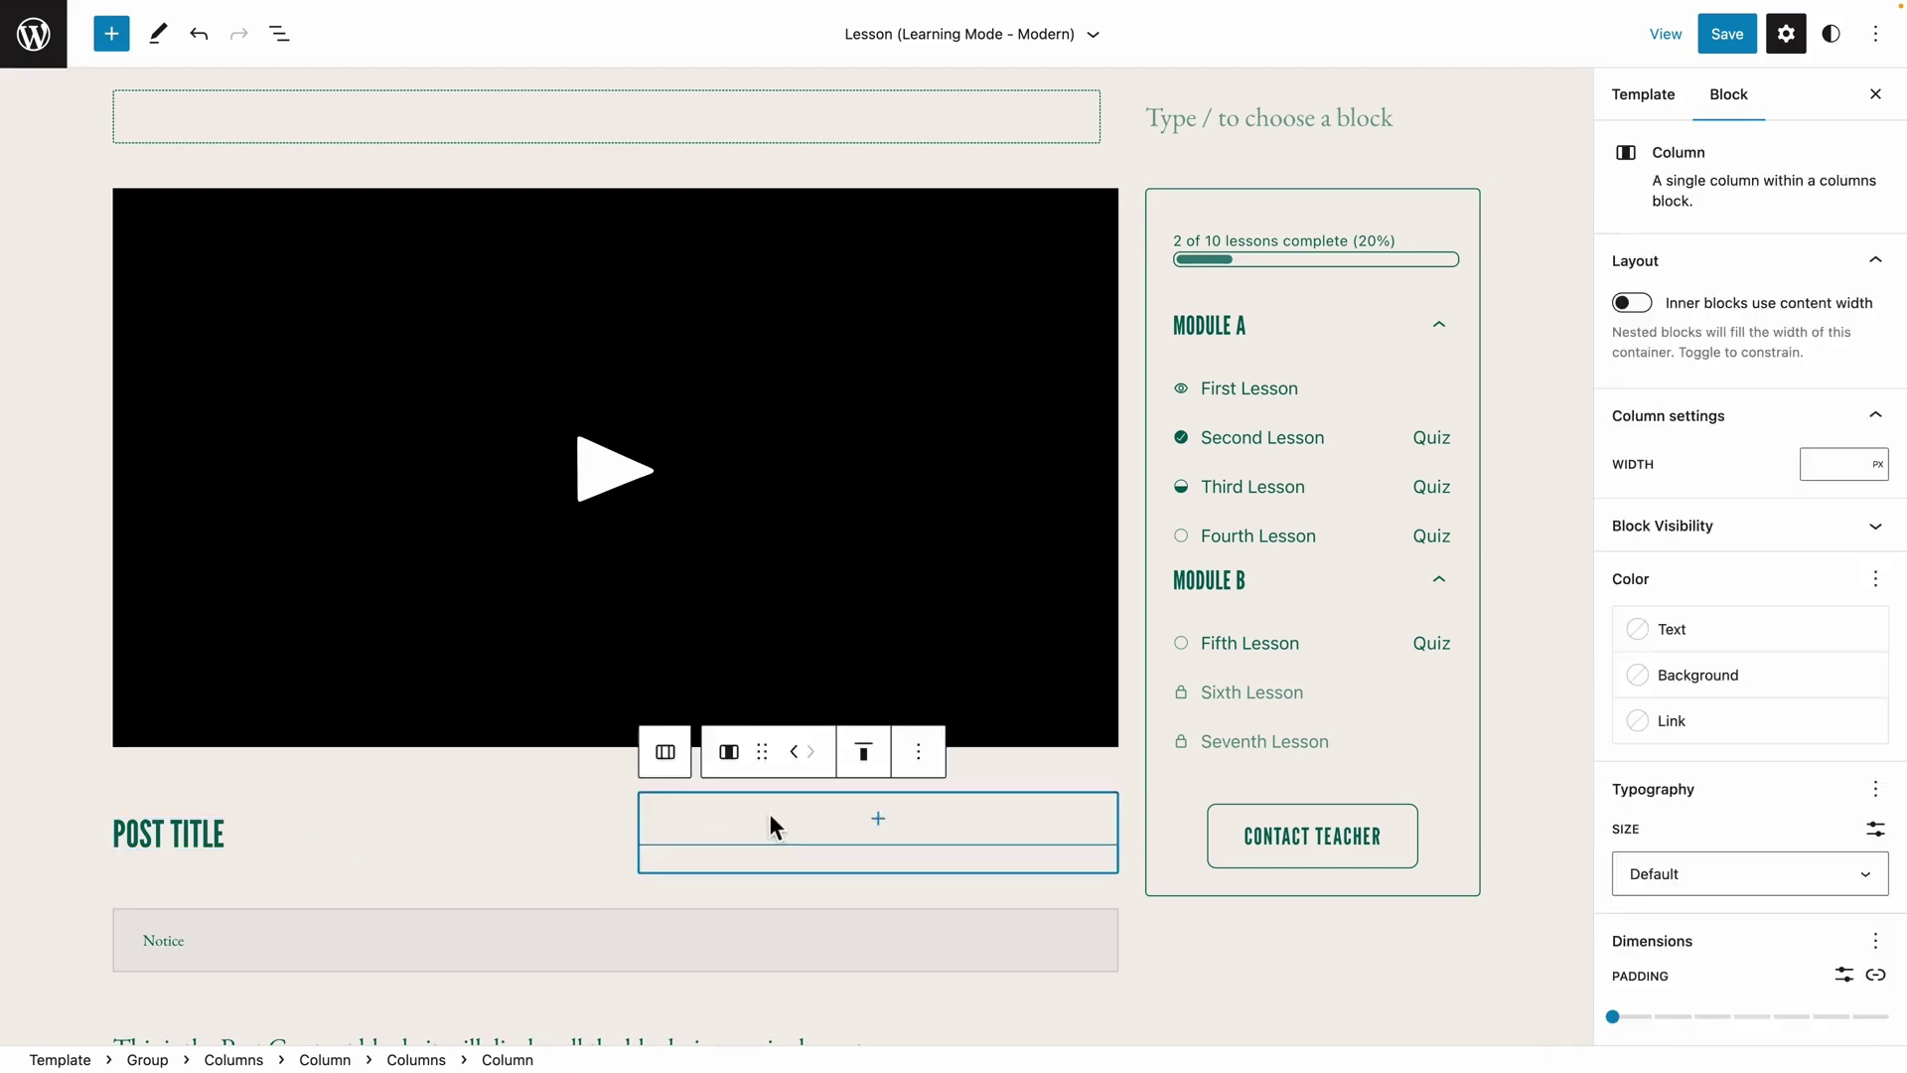
{"action": "left_click", "coordinate": [879, 820]}
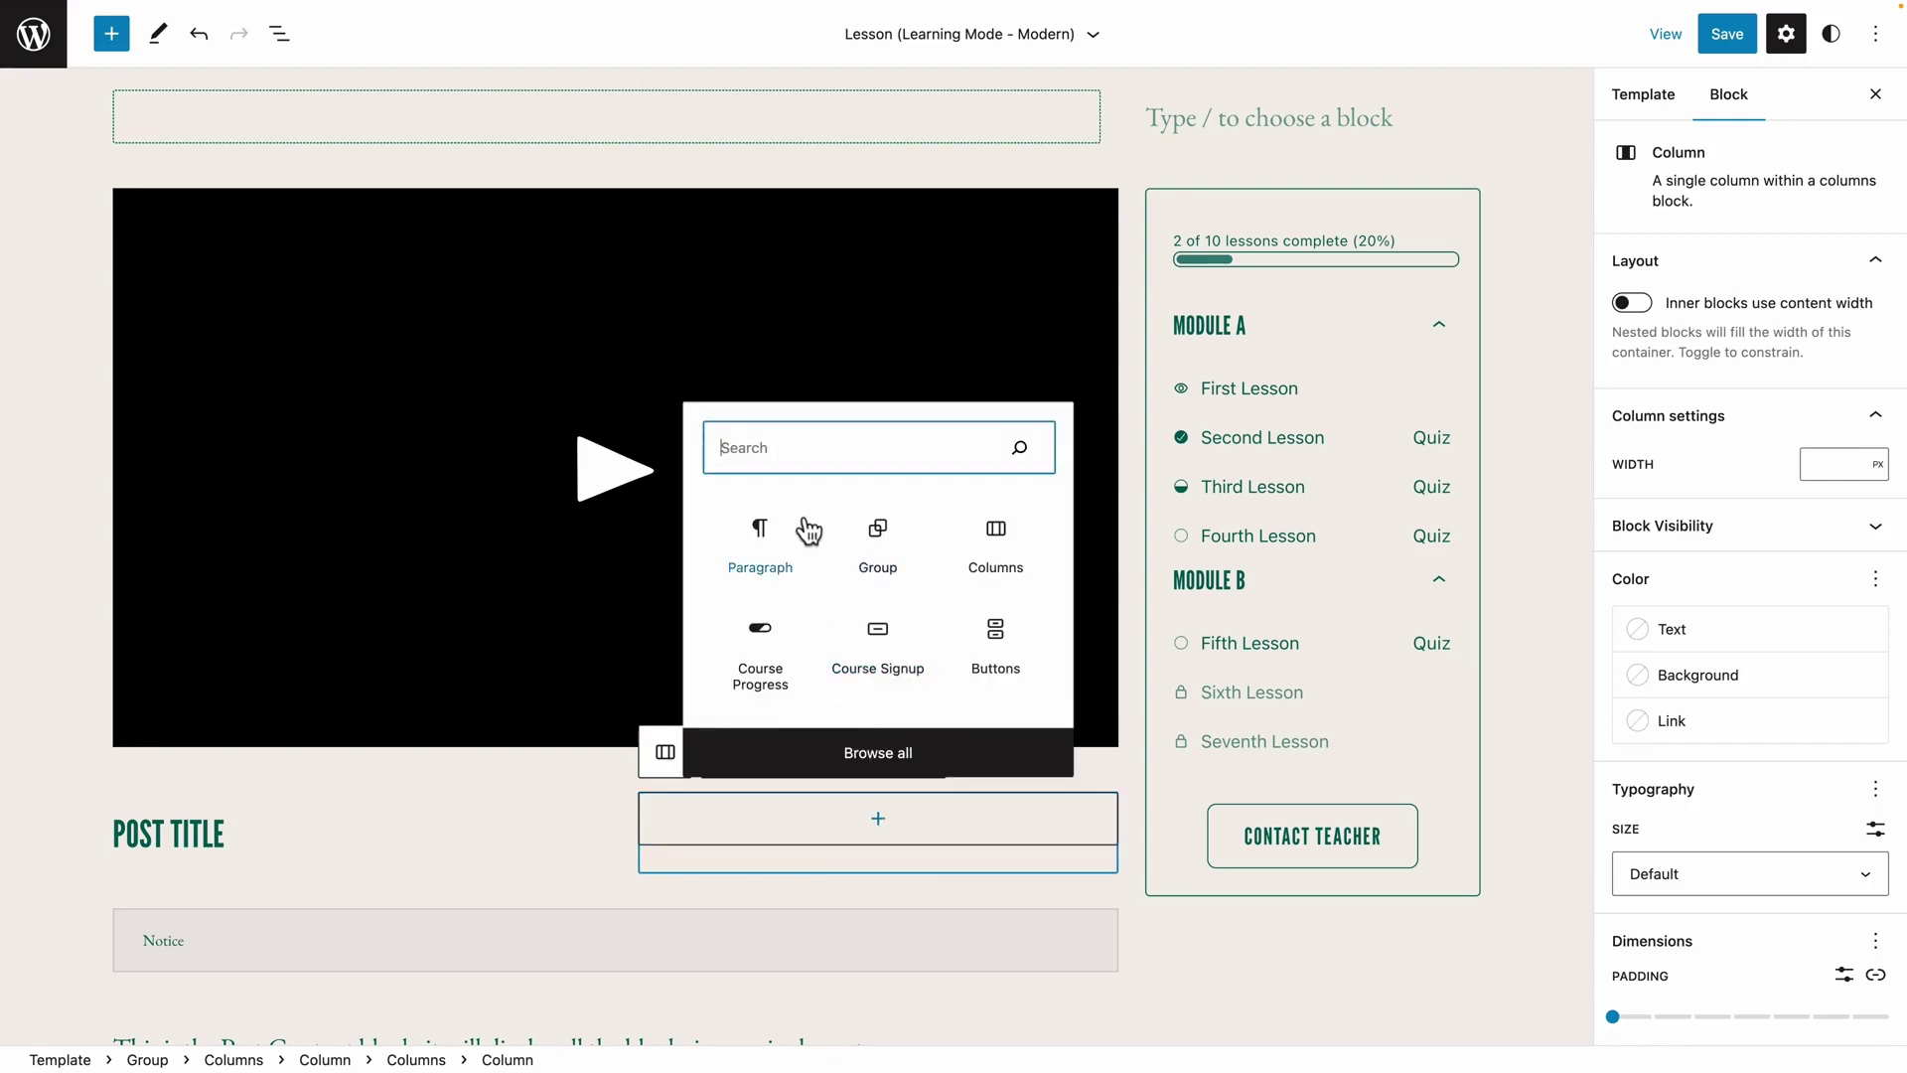
Insert a Buttons block with three buttons labelled Share, Materials and FEEDBACK
{"action": "type", "text": "buttons"}
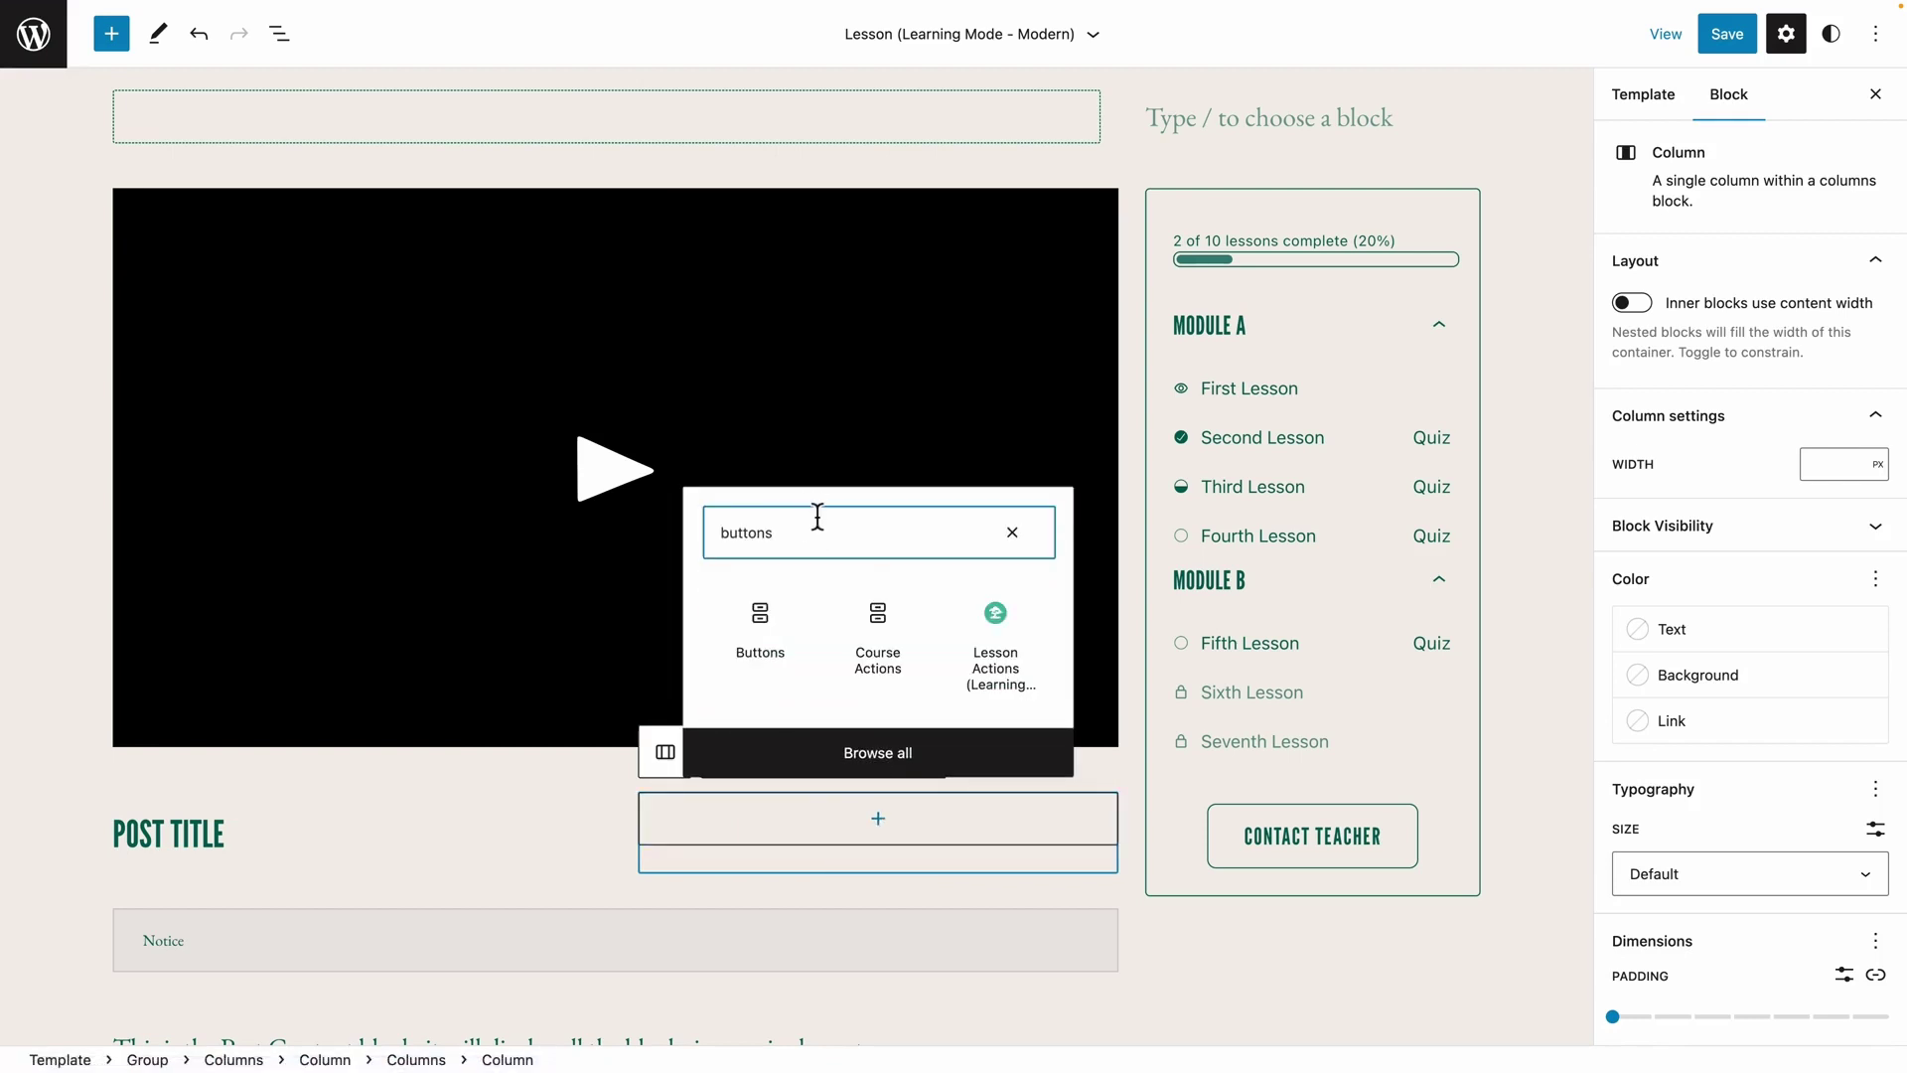
{"action": "left_click", "coordinate": [773, 622]}
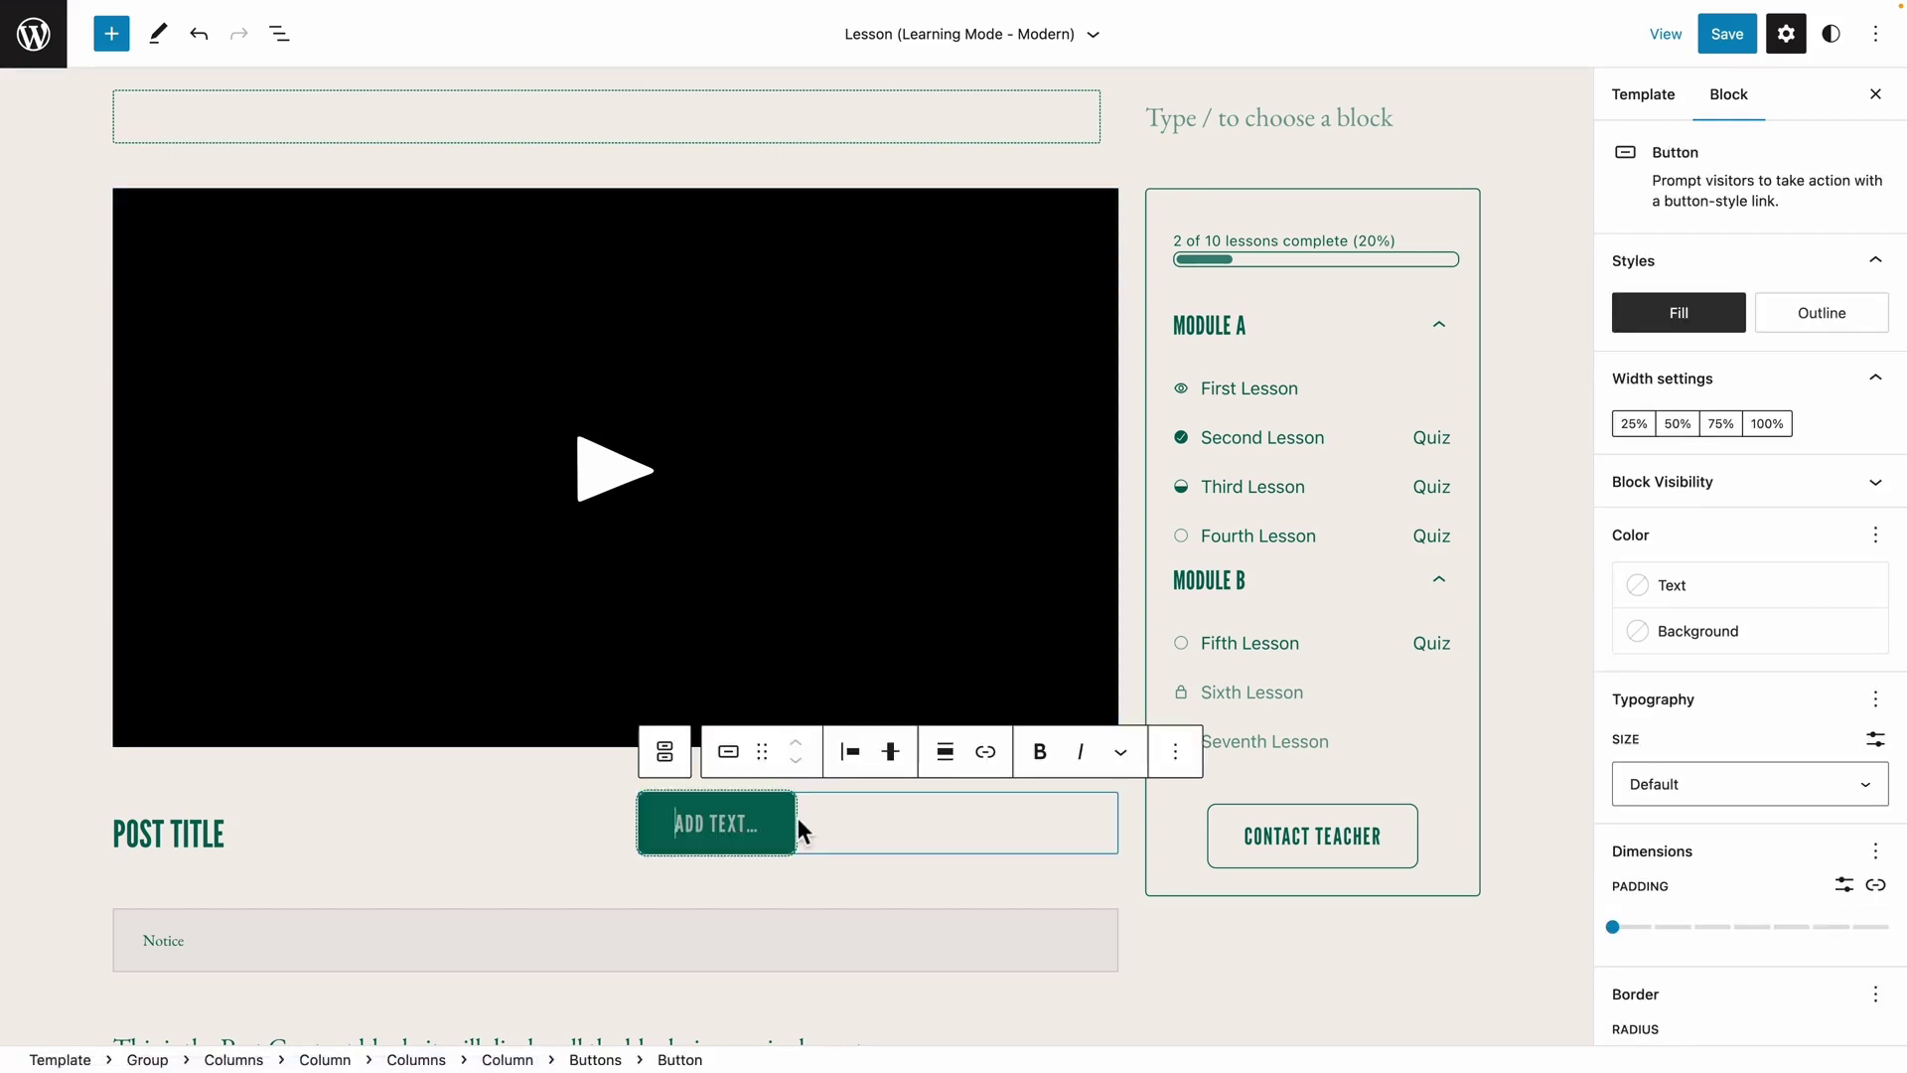
{"action": "type", "text": "Share"}
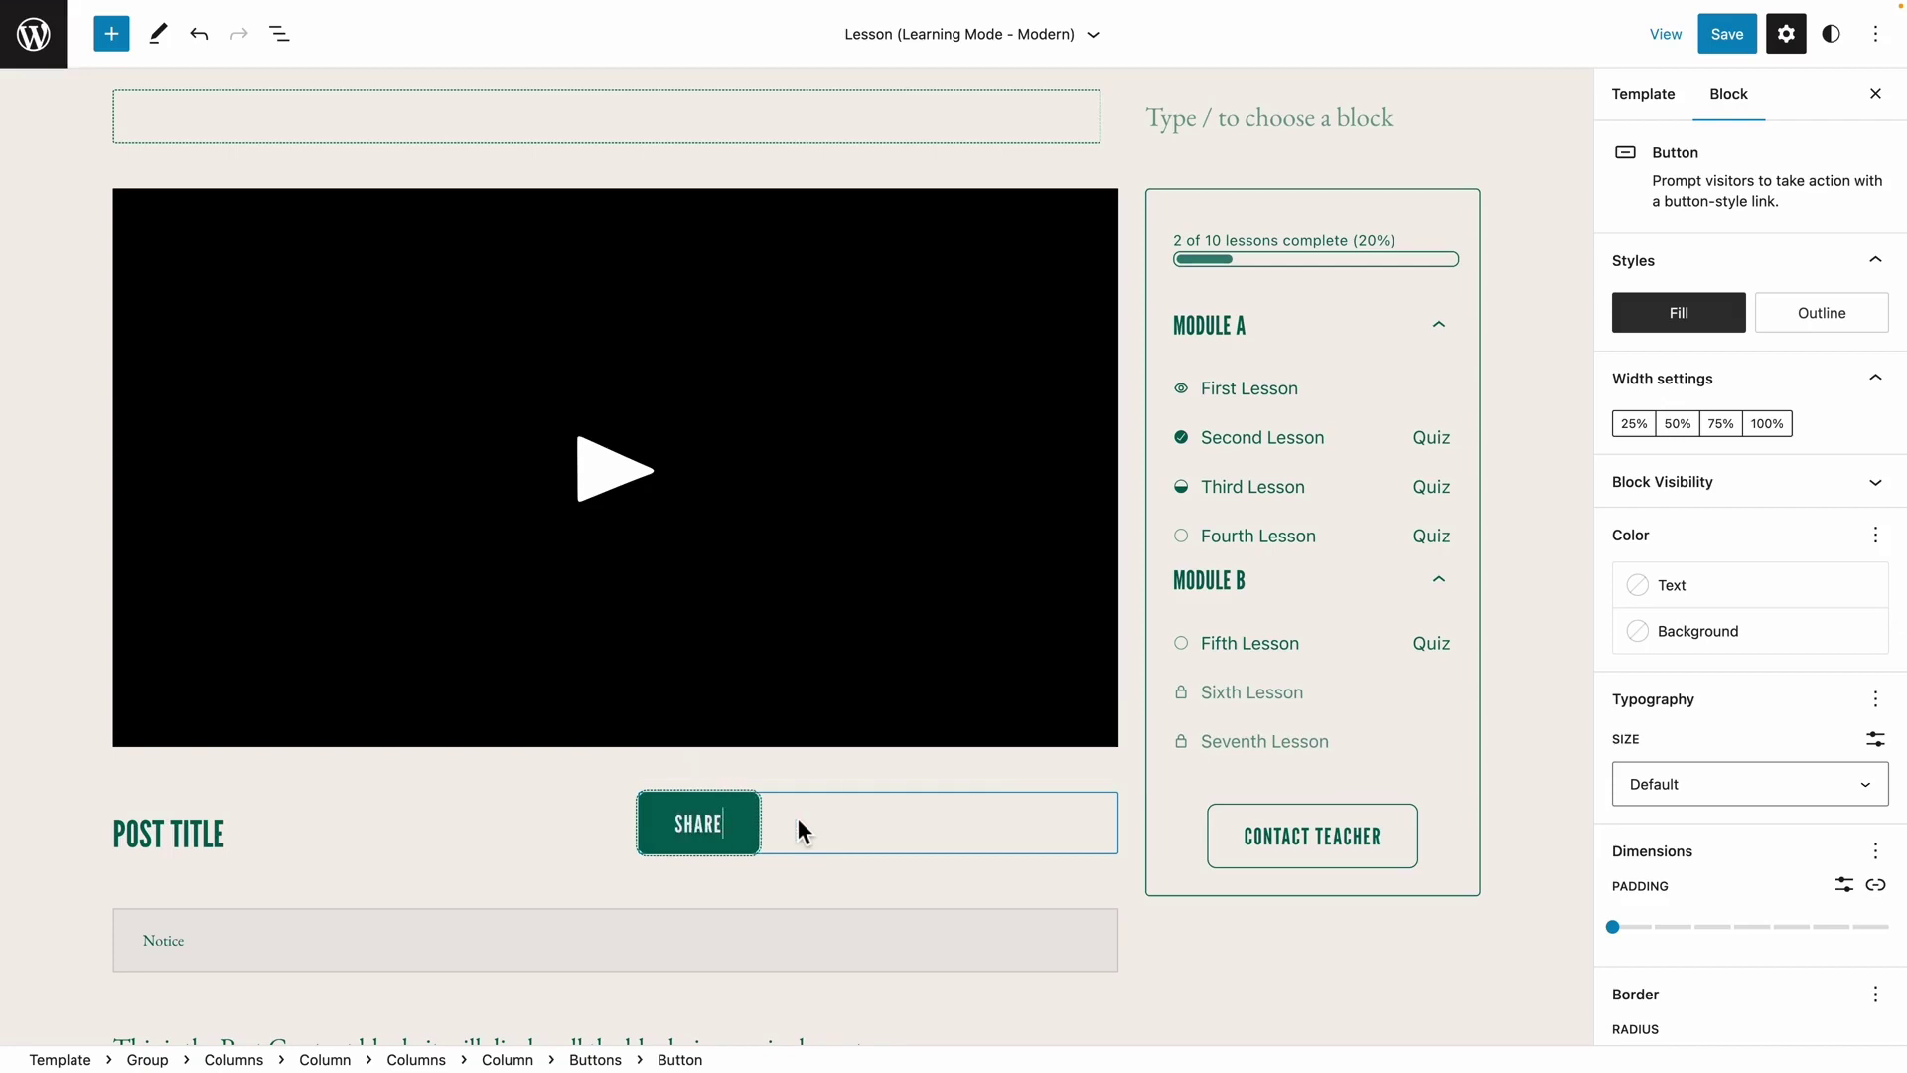
{"action": "left_click", "coordinate": [798, 823]}
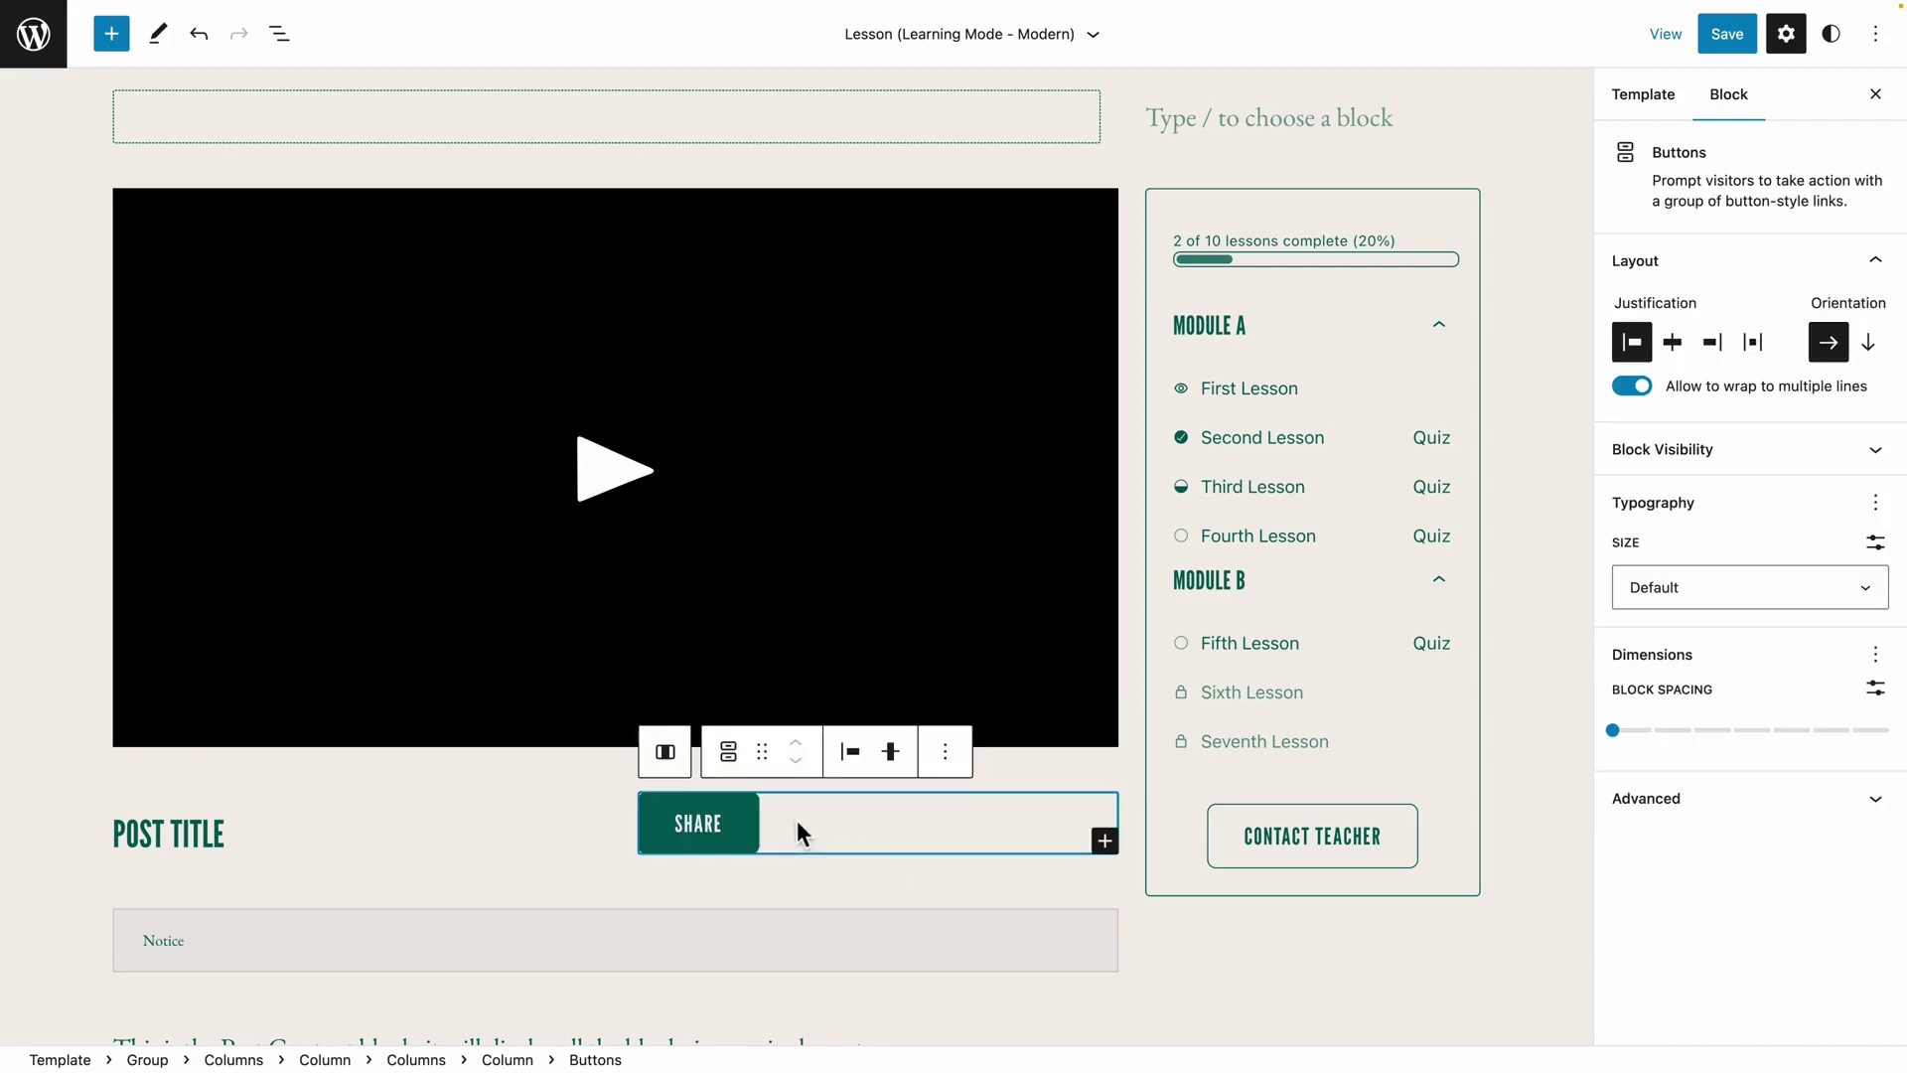
{"action": "left_click", "coordinate": [1104, 840]}
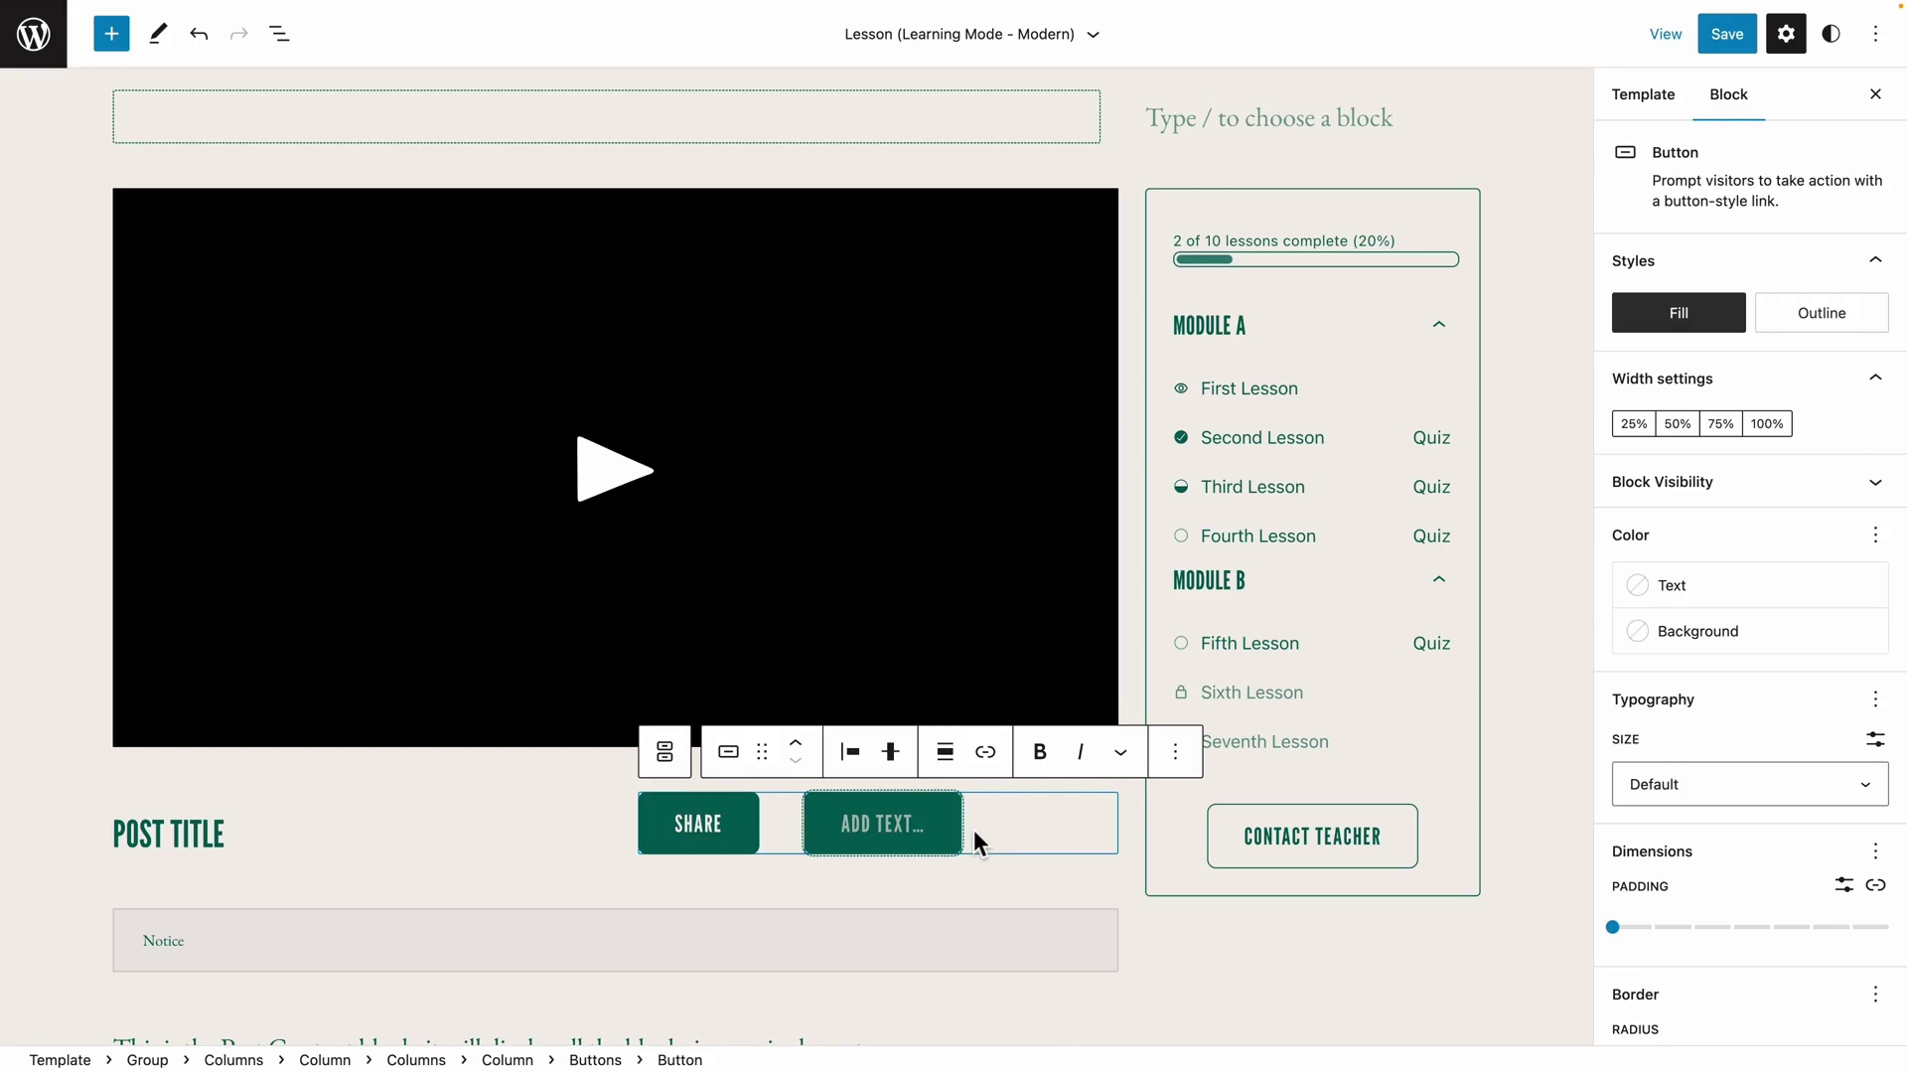
{"action": "type", "text": "Materials"}
{"action": "left_click", "coordinate": [1032, 827]}
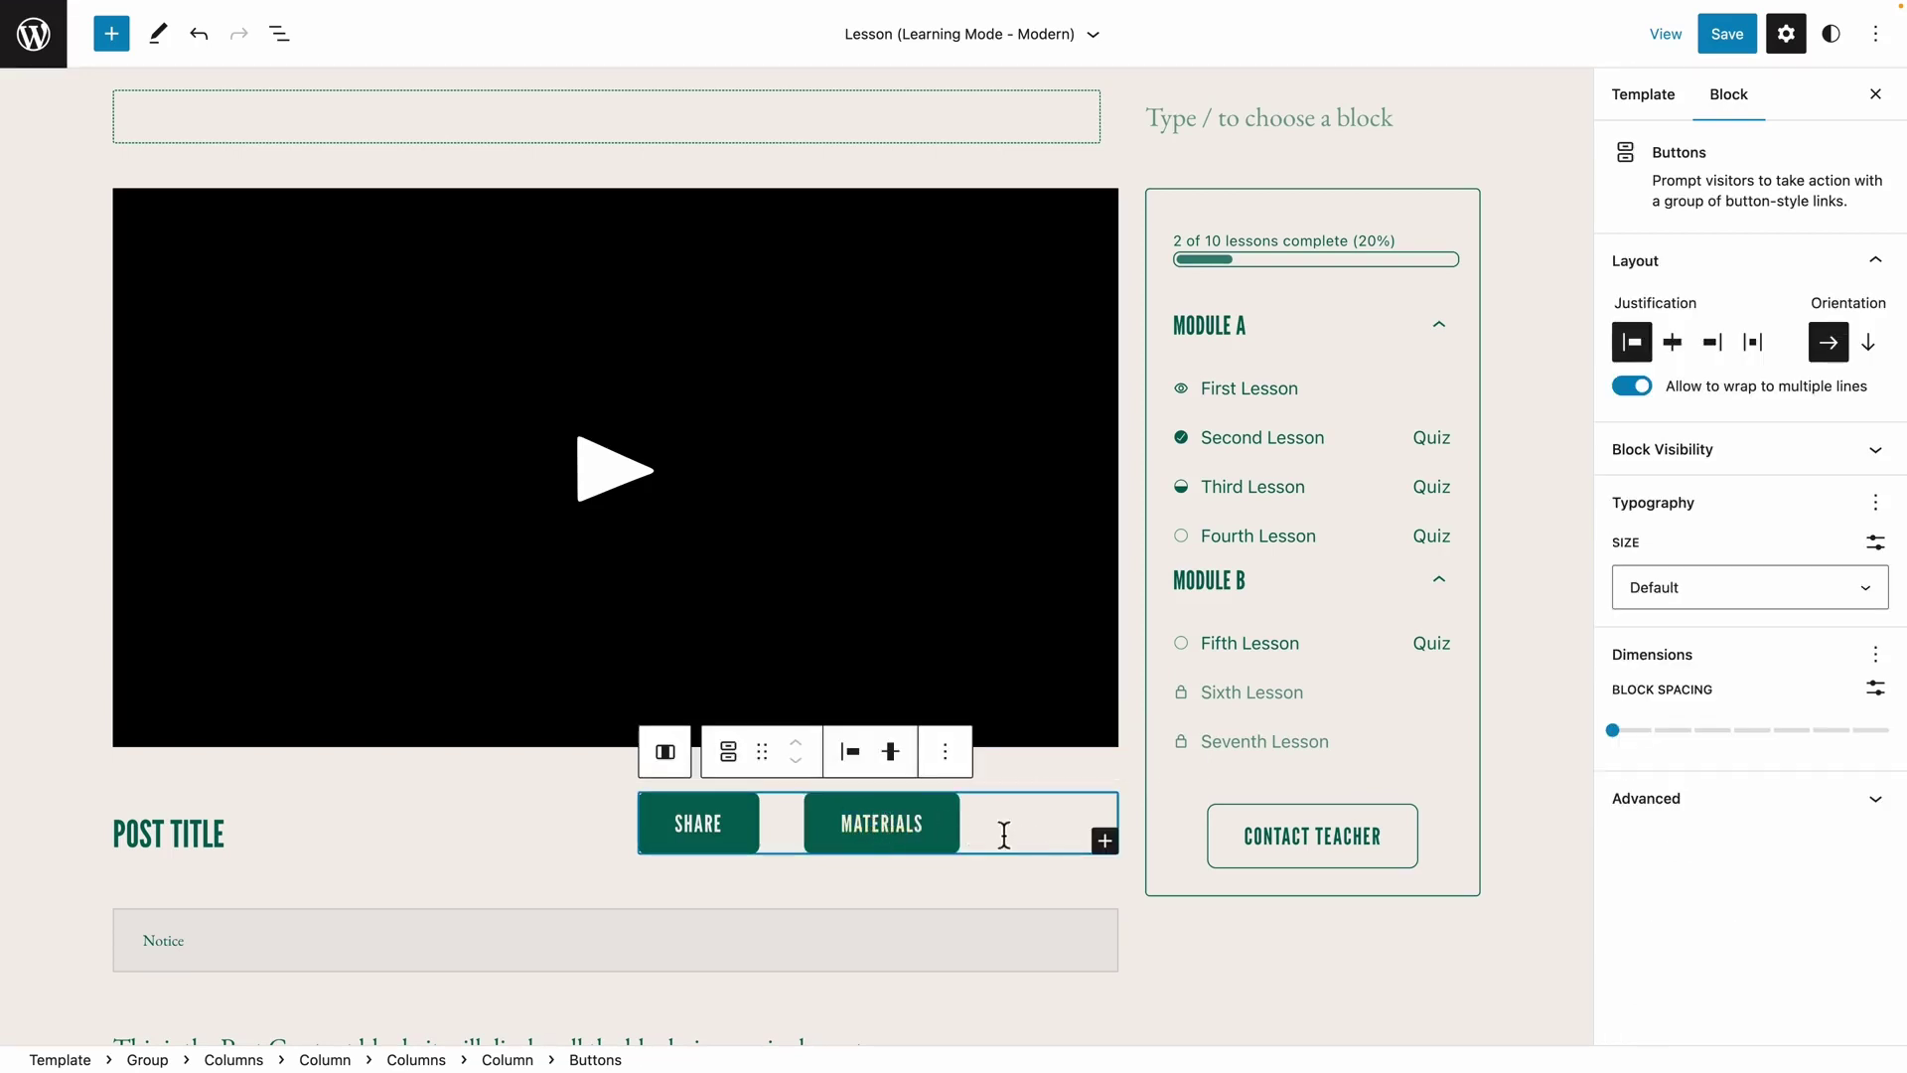
{"action": "left_click", "coordinate": [1104, 840]}
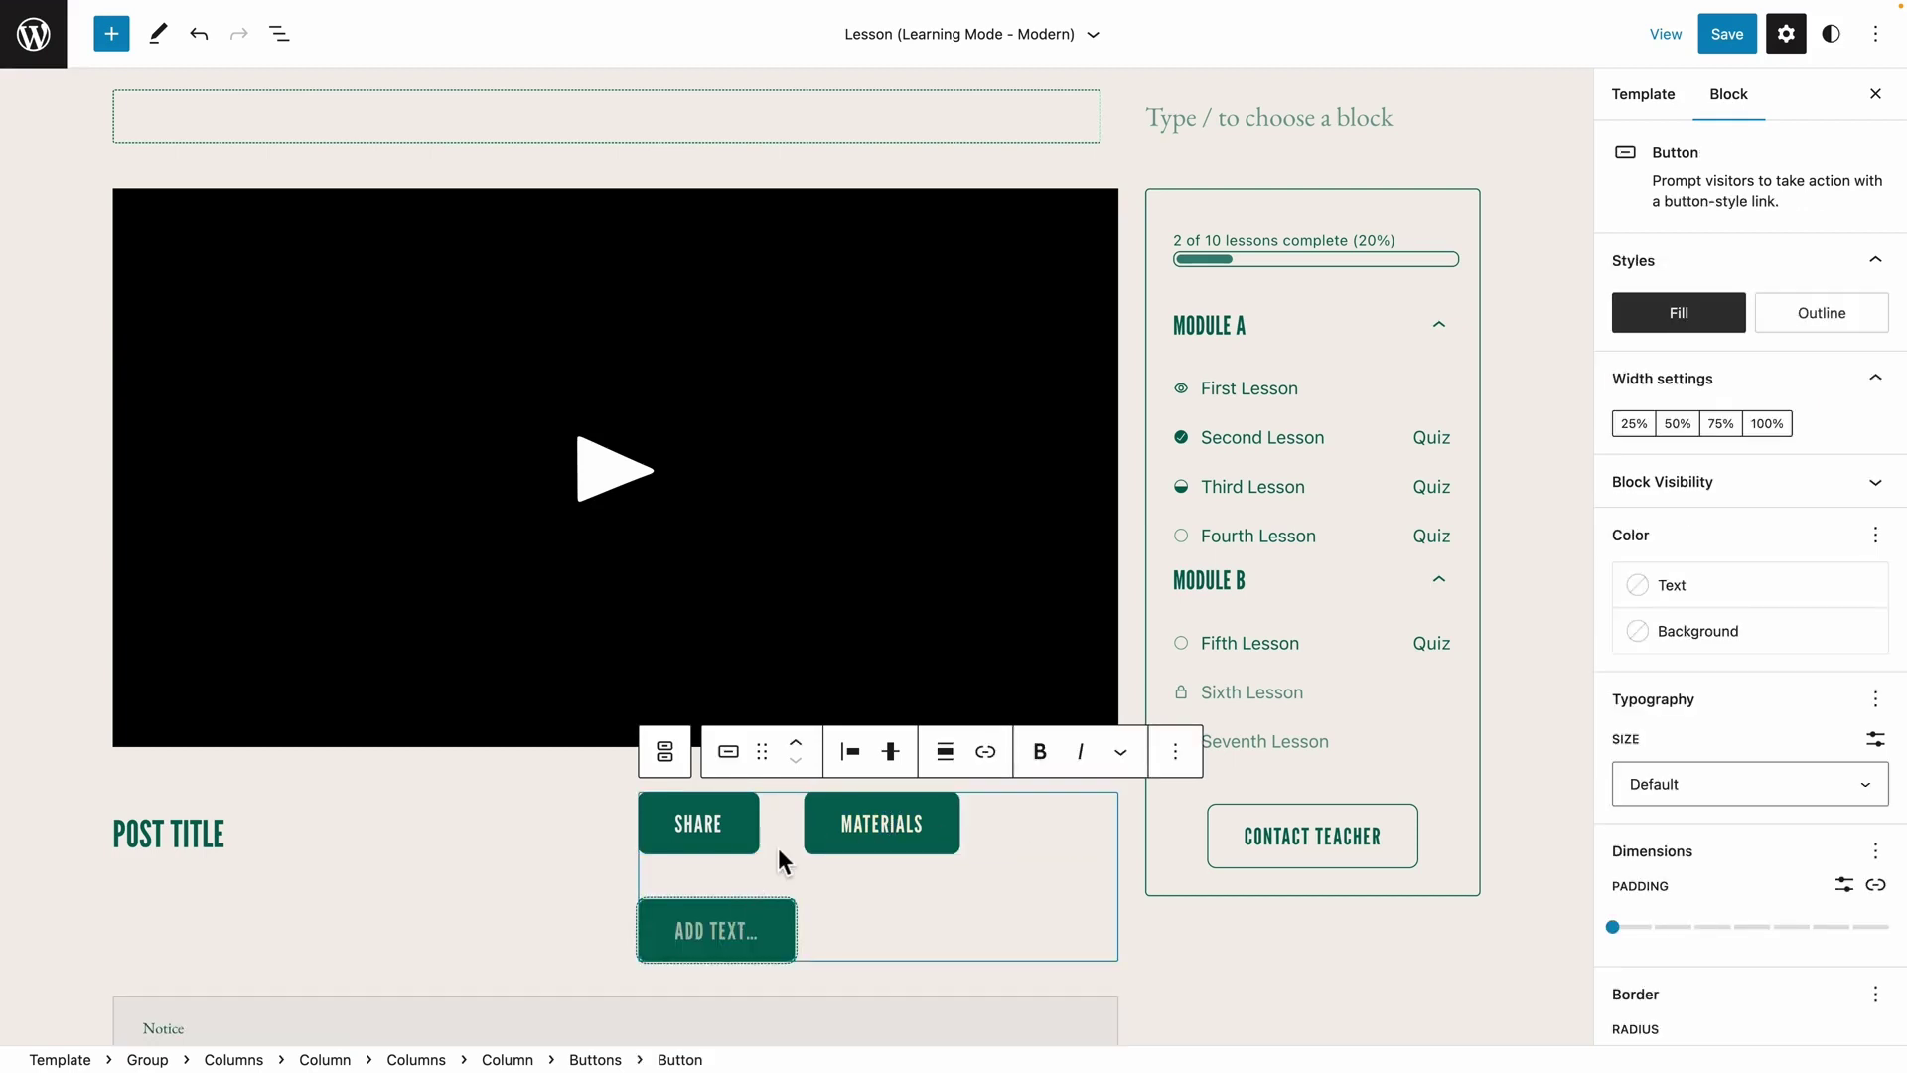
{"action": "scroll", "coordinate": [778, 848], "scroll_direction": "up", "scroll_amount": 1}
{"action": "type", "text": "FEEDB"}
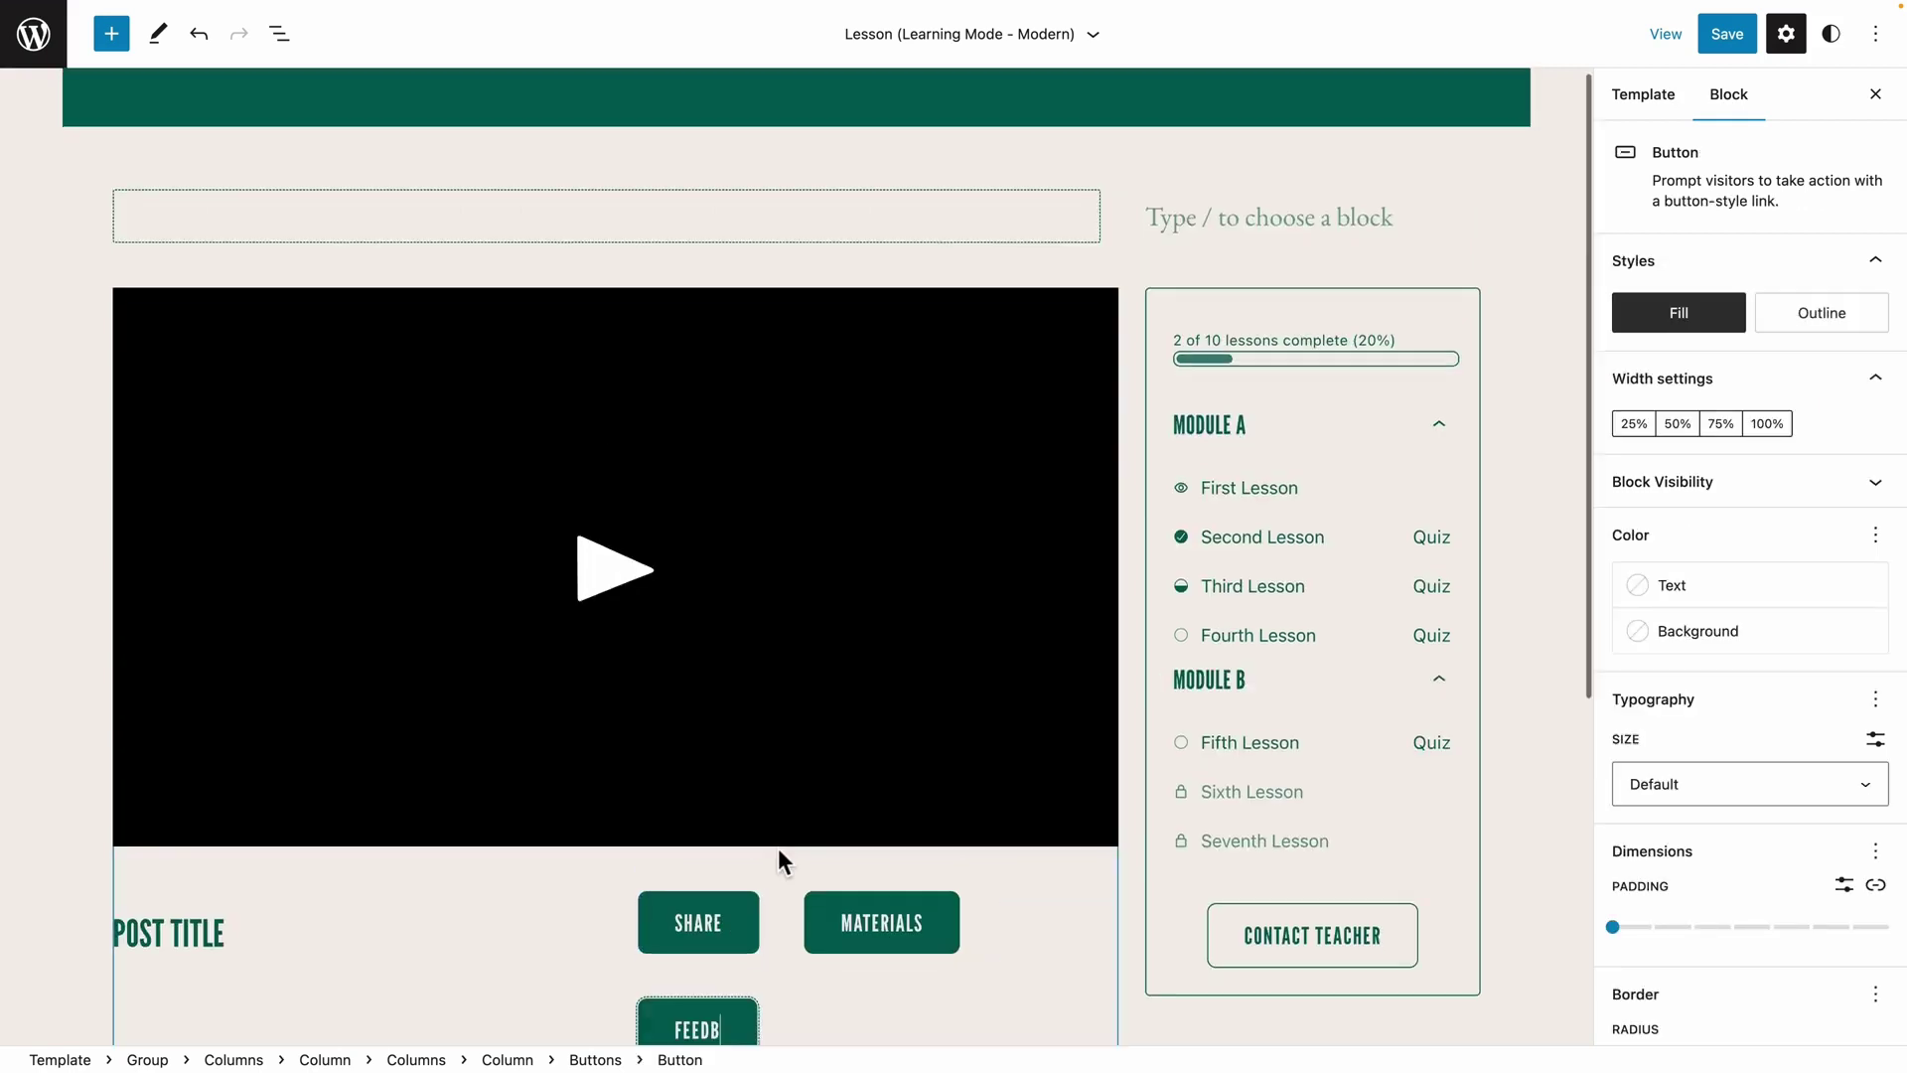
{"action": "type", "text": "ACK"}
Justify the buttons right and try 50% and 25% widths on the SHARE button
{"action": "left_click", "coordinate": [851, 850]}
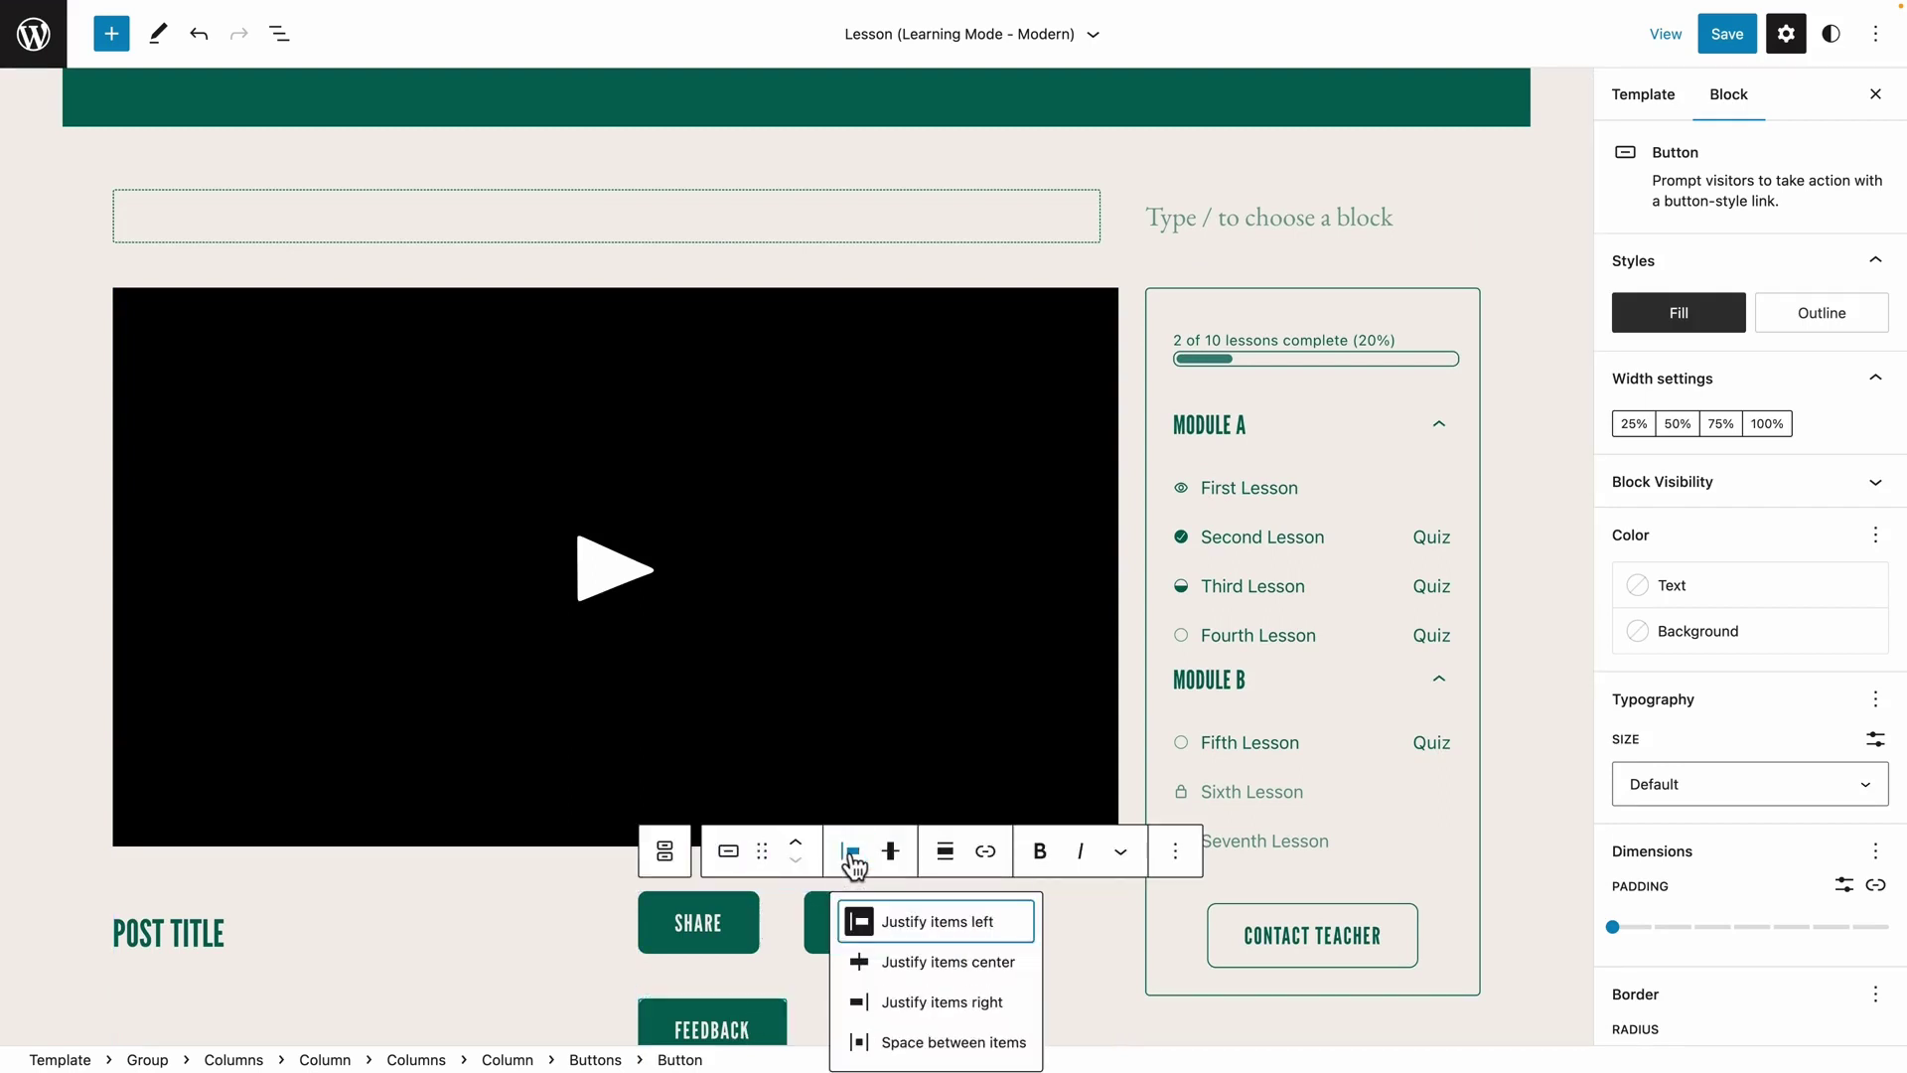
{"action": "left_click", "coordinate": [909, 1003]}
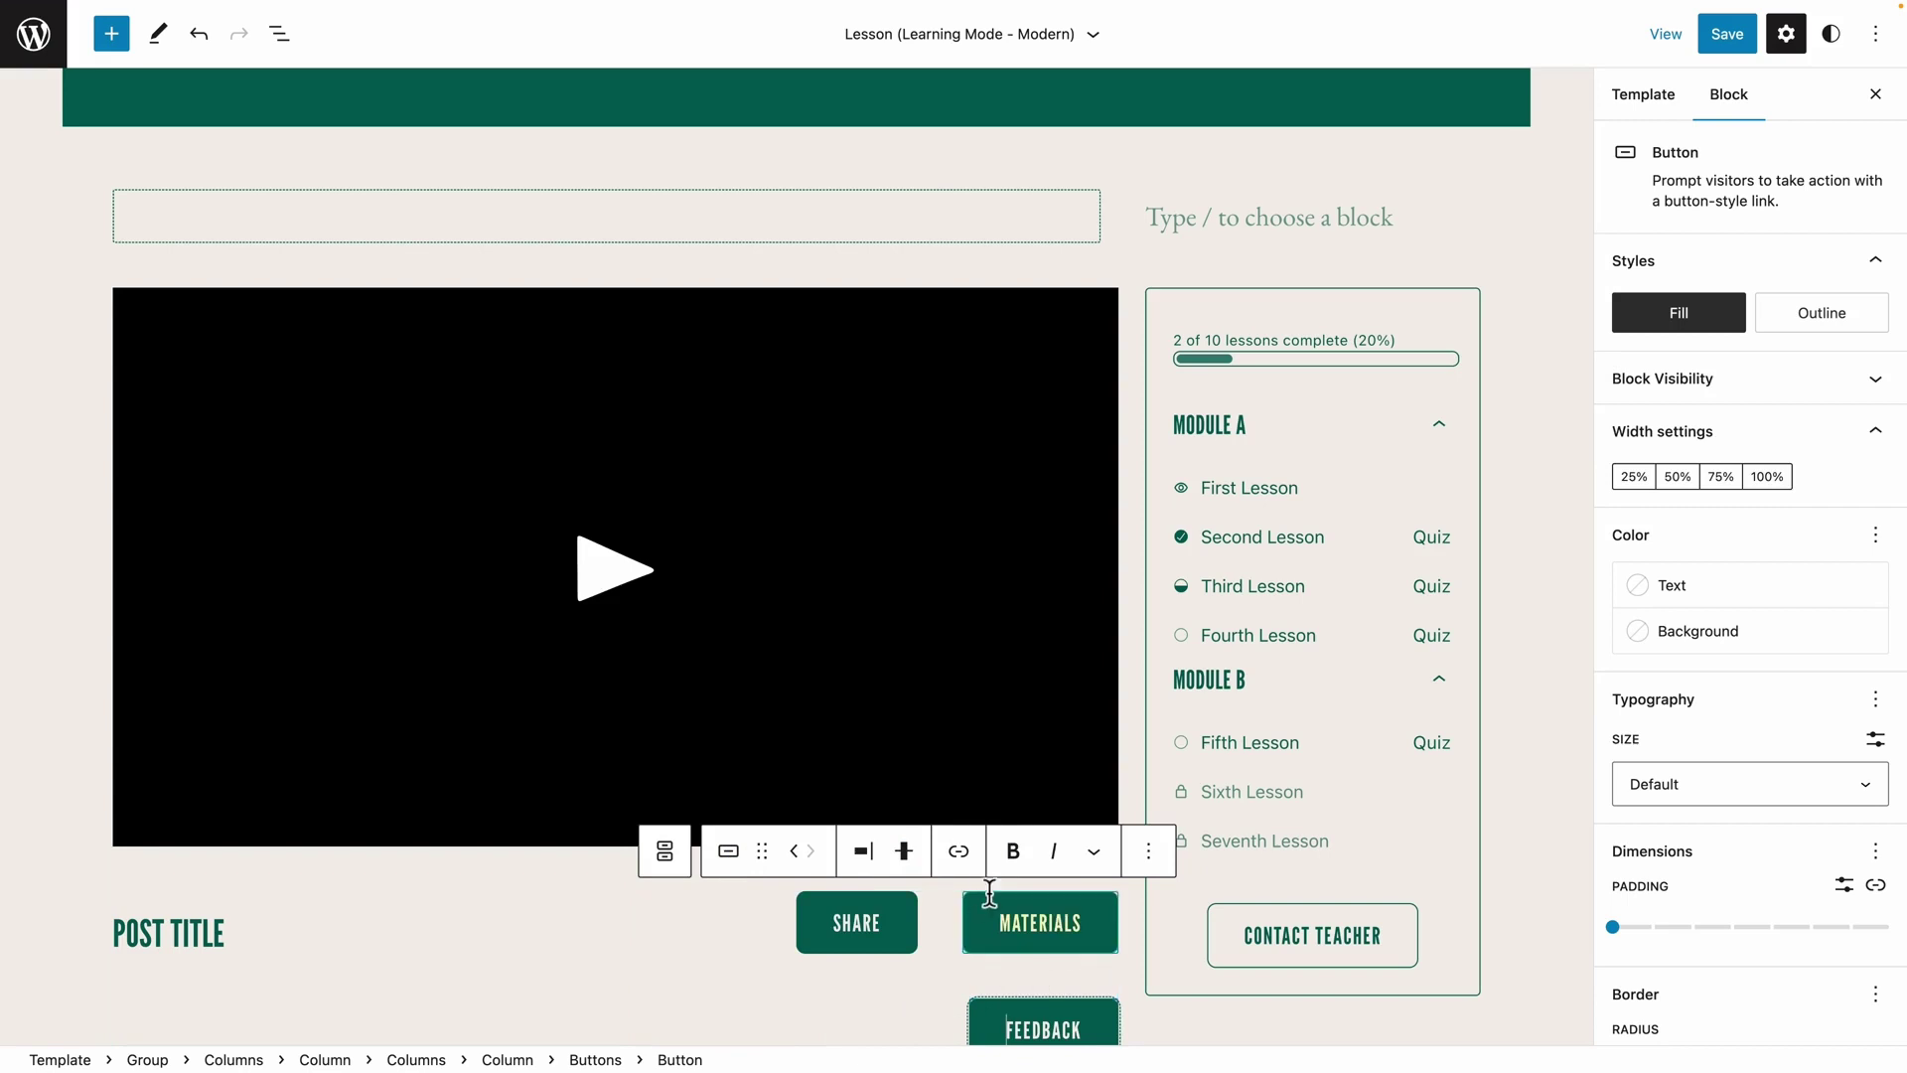
{"action": "left_click", "coordinate": [723, 915]}
{"action": "left_click", "coordinate": [536, 902]}
{"action": "left_click", "coordinate": [803, 919]}
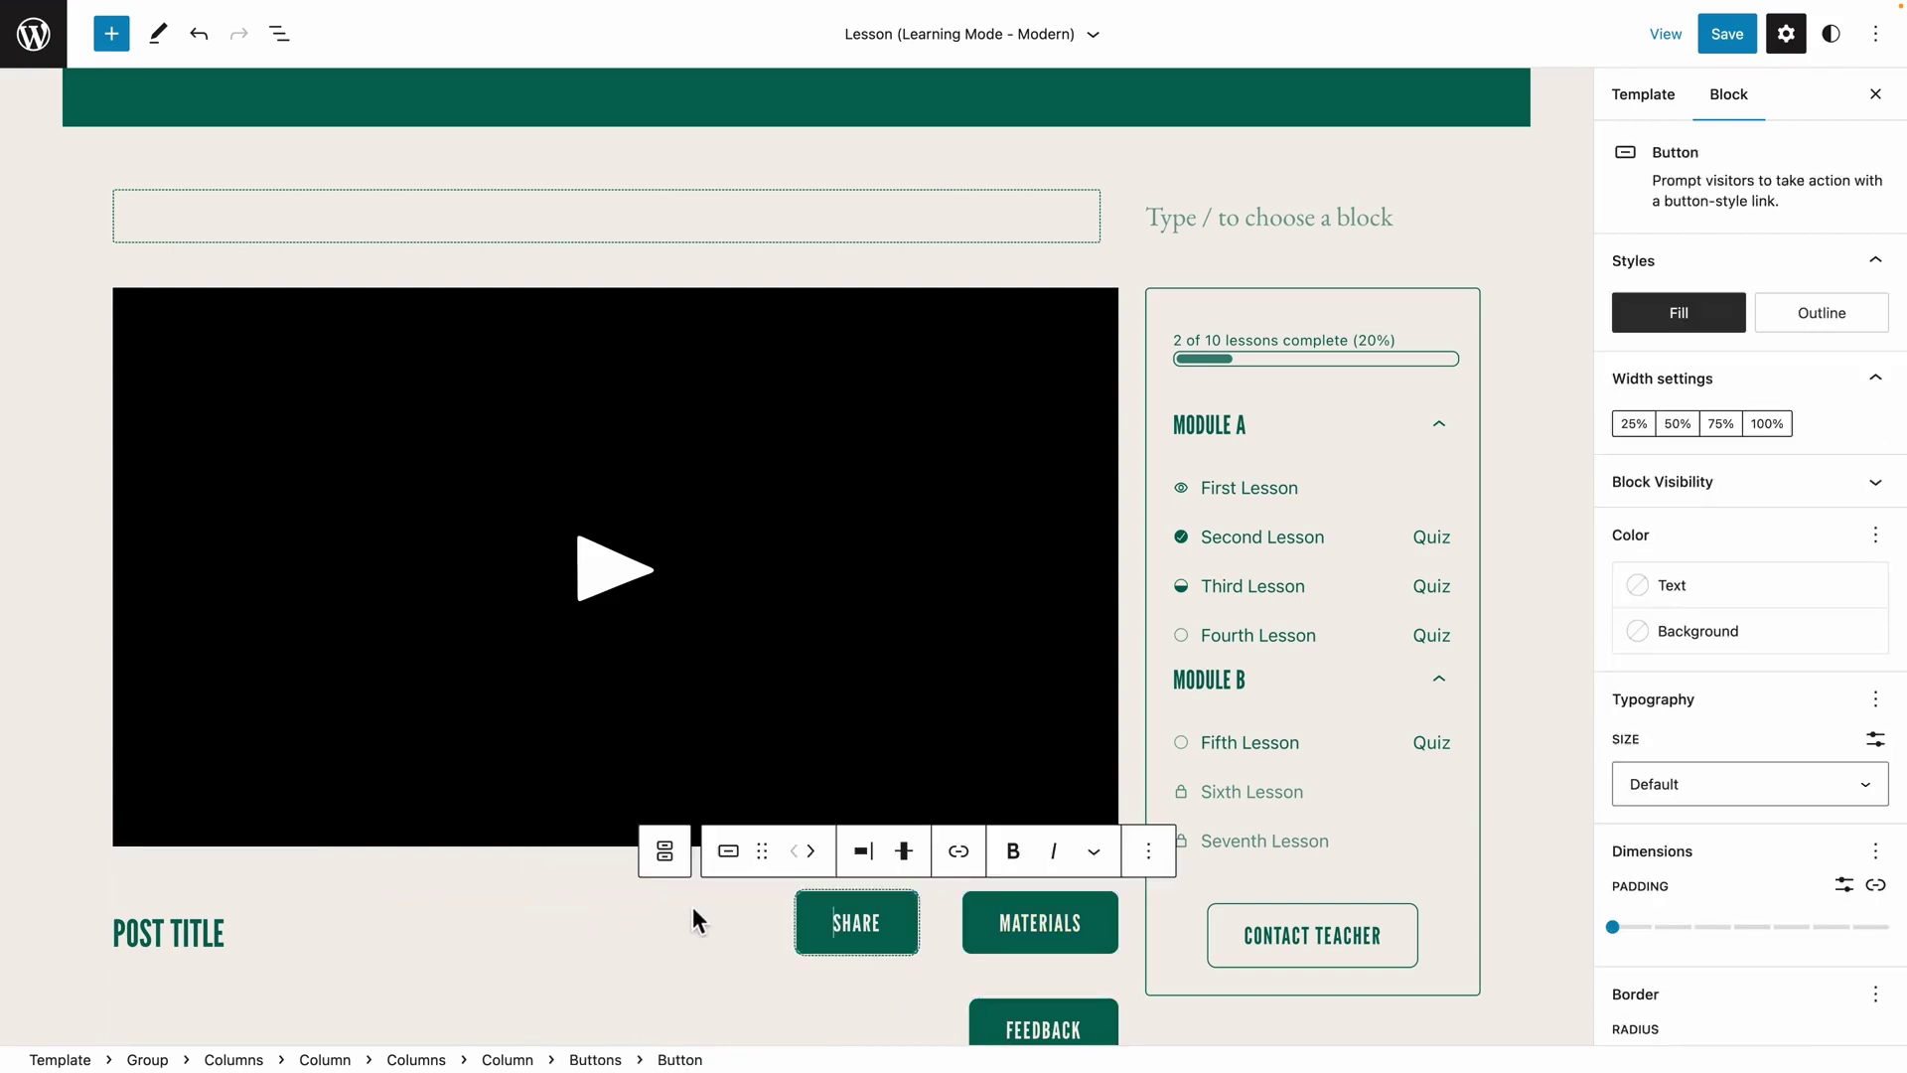
{"action": "left_click", "coordinate": [1676, 429]}
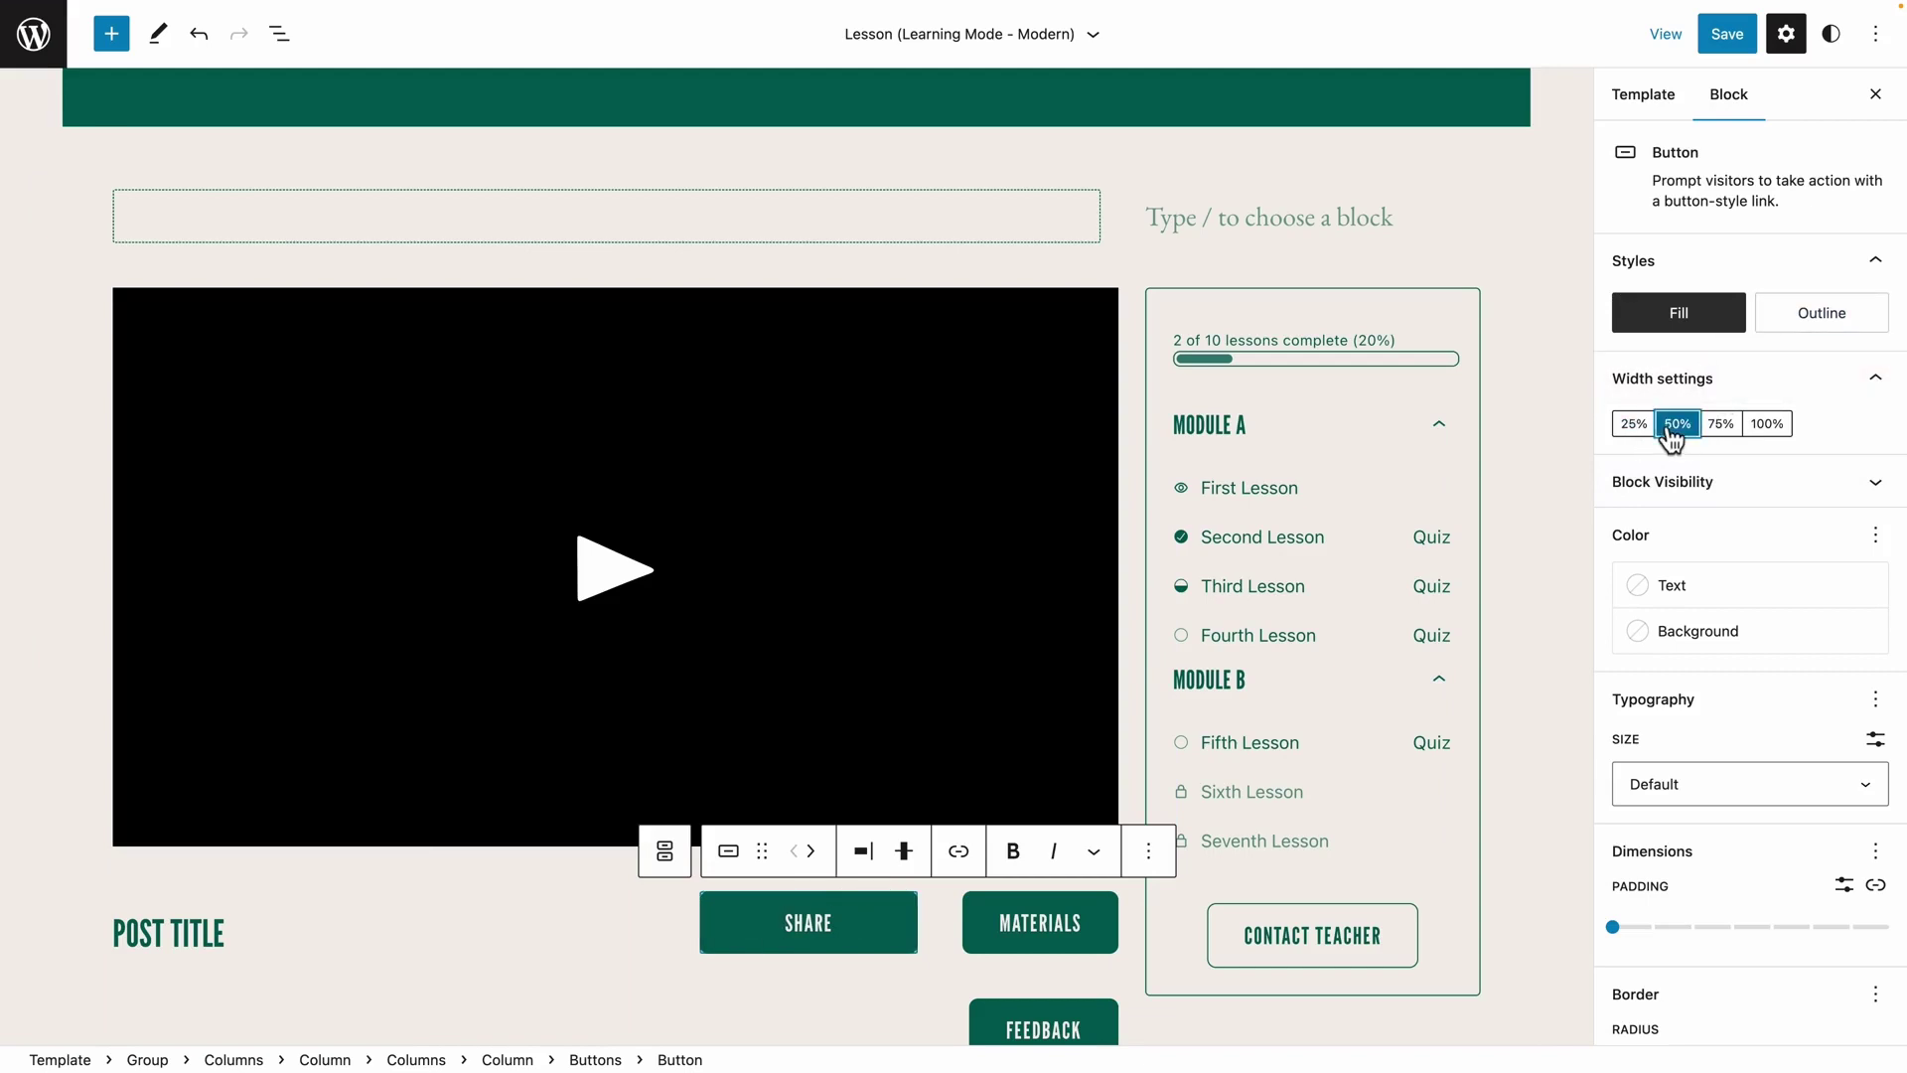
{"action": "left_click", "coordinate": [1632, 433]}
Set the buttons' column width to 65%
{"action": "left_click", "coordinate": [984, 892]}
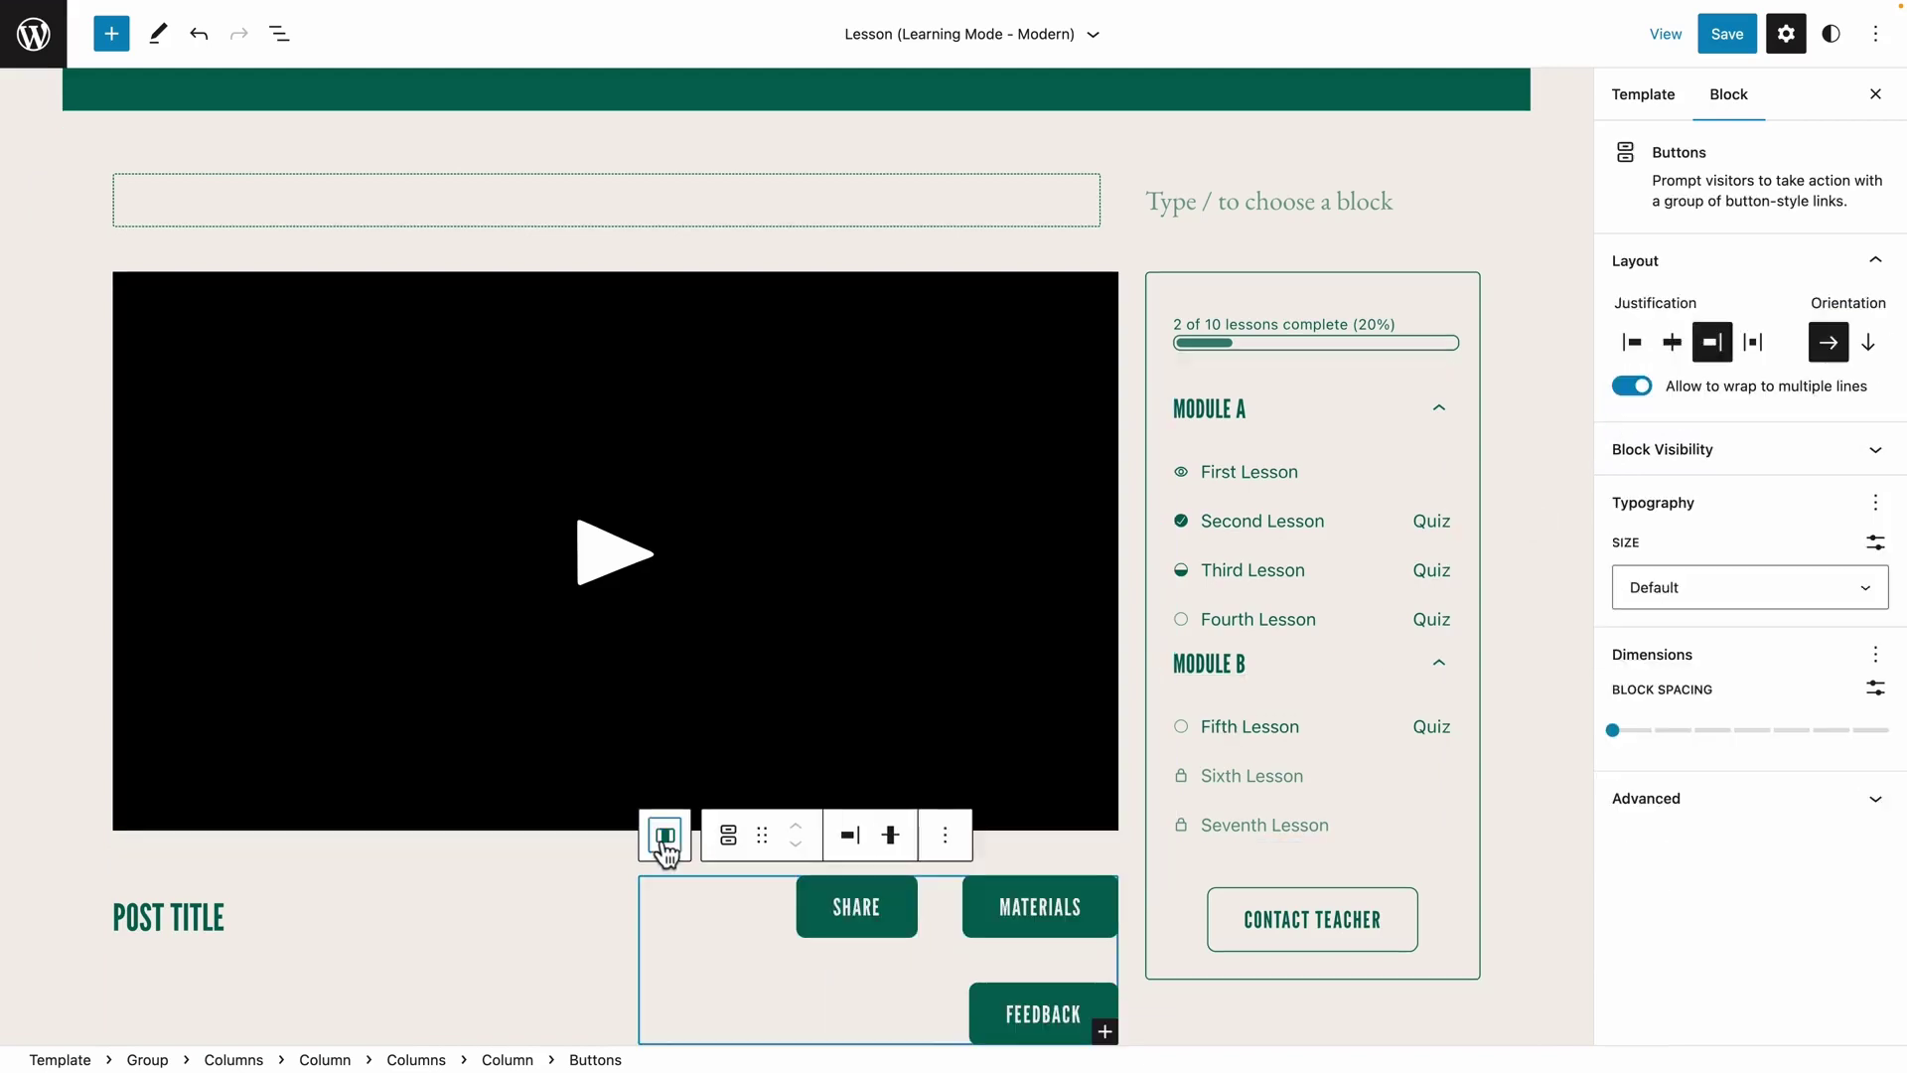
{"action": "left_click", "coordinate": [667, 843]}
{"action": "left_click", "coordinate": [1837, 464]}
{"action": "left_click", "coordinate": [1876, 464]}
{"action": "left_click", "coordinate": [1876, 481]}
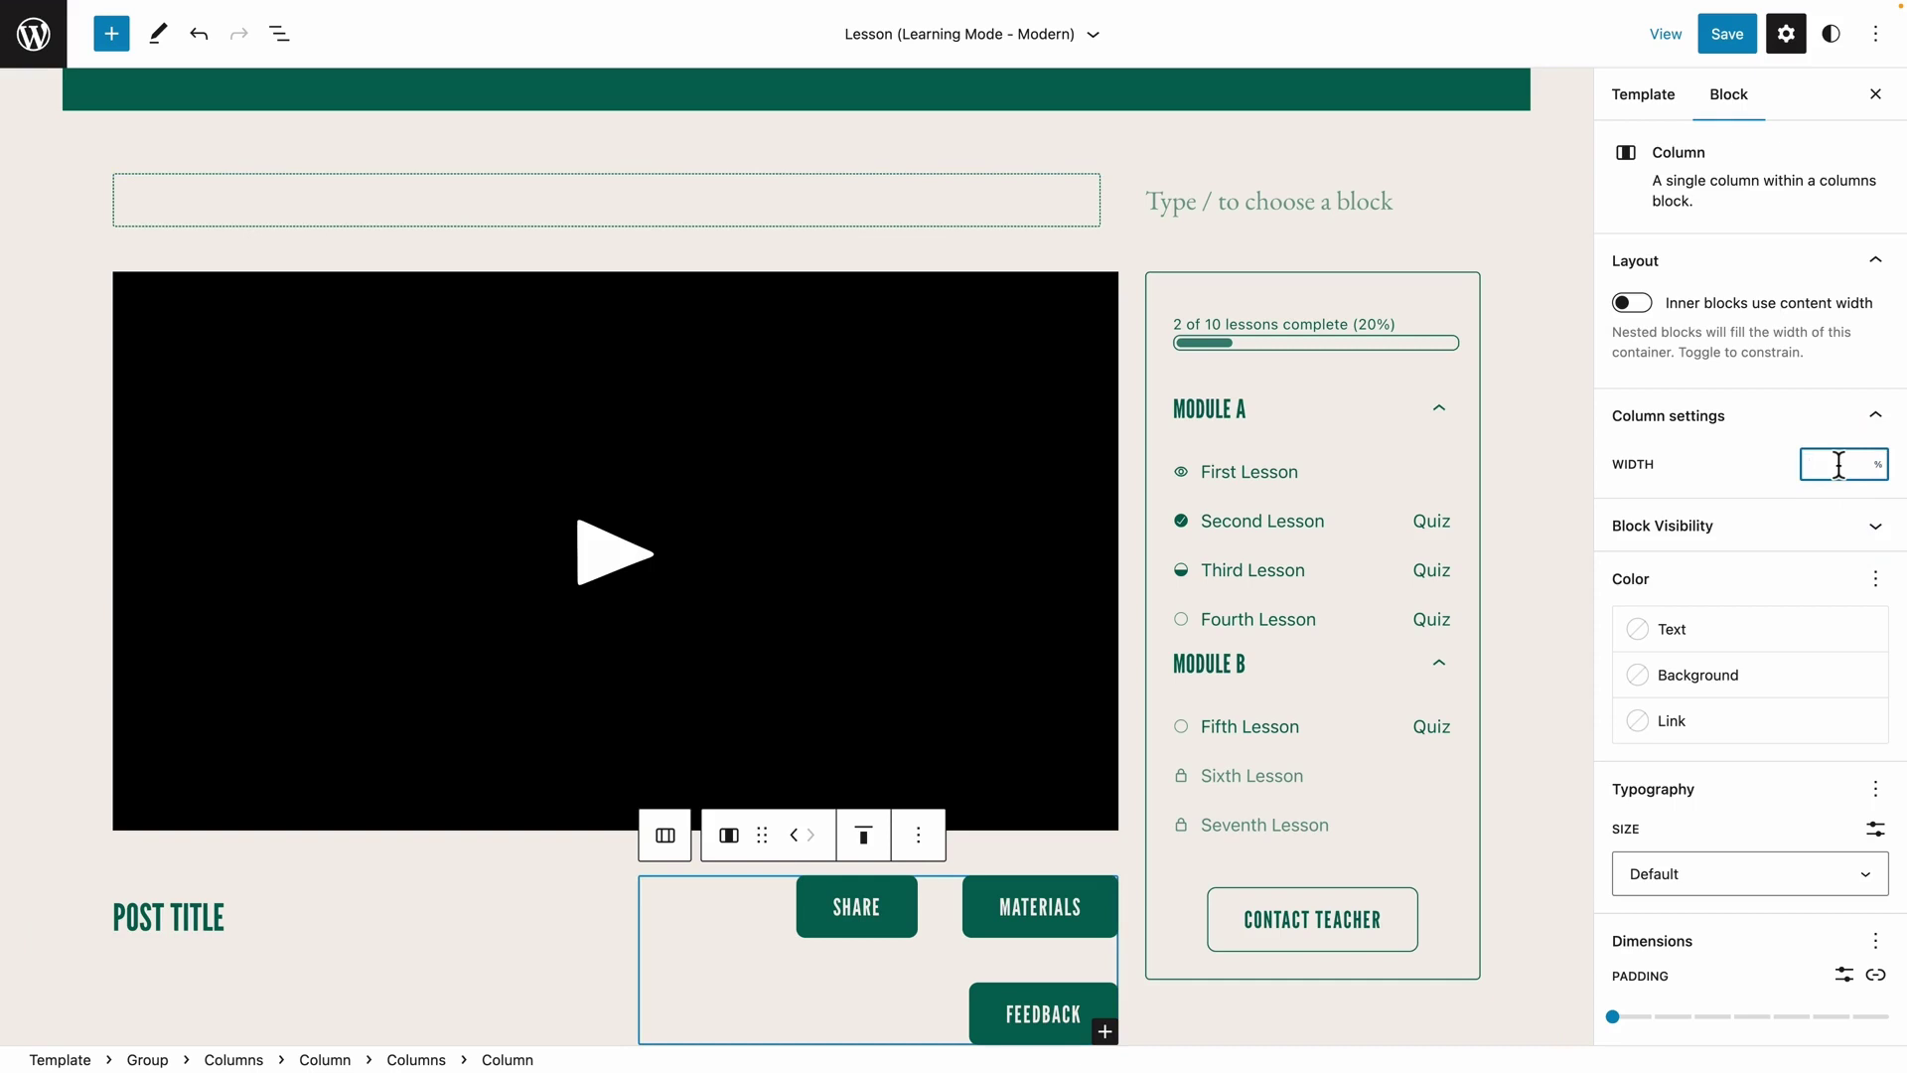
{"action": "type", "text": "65"}
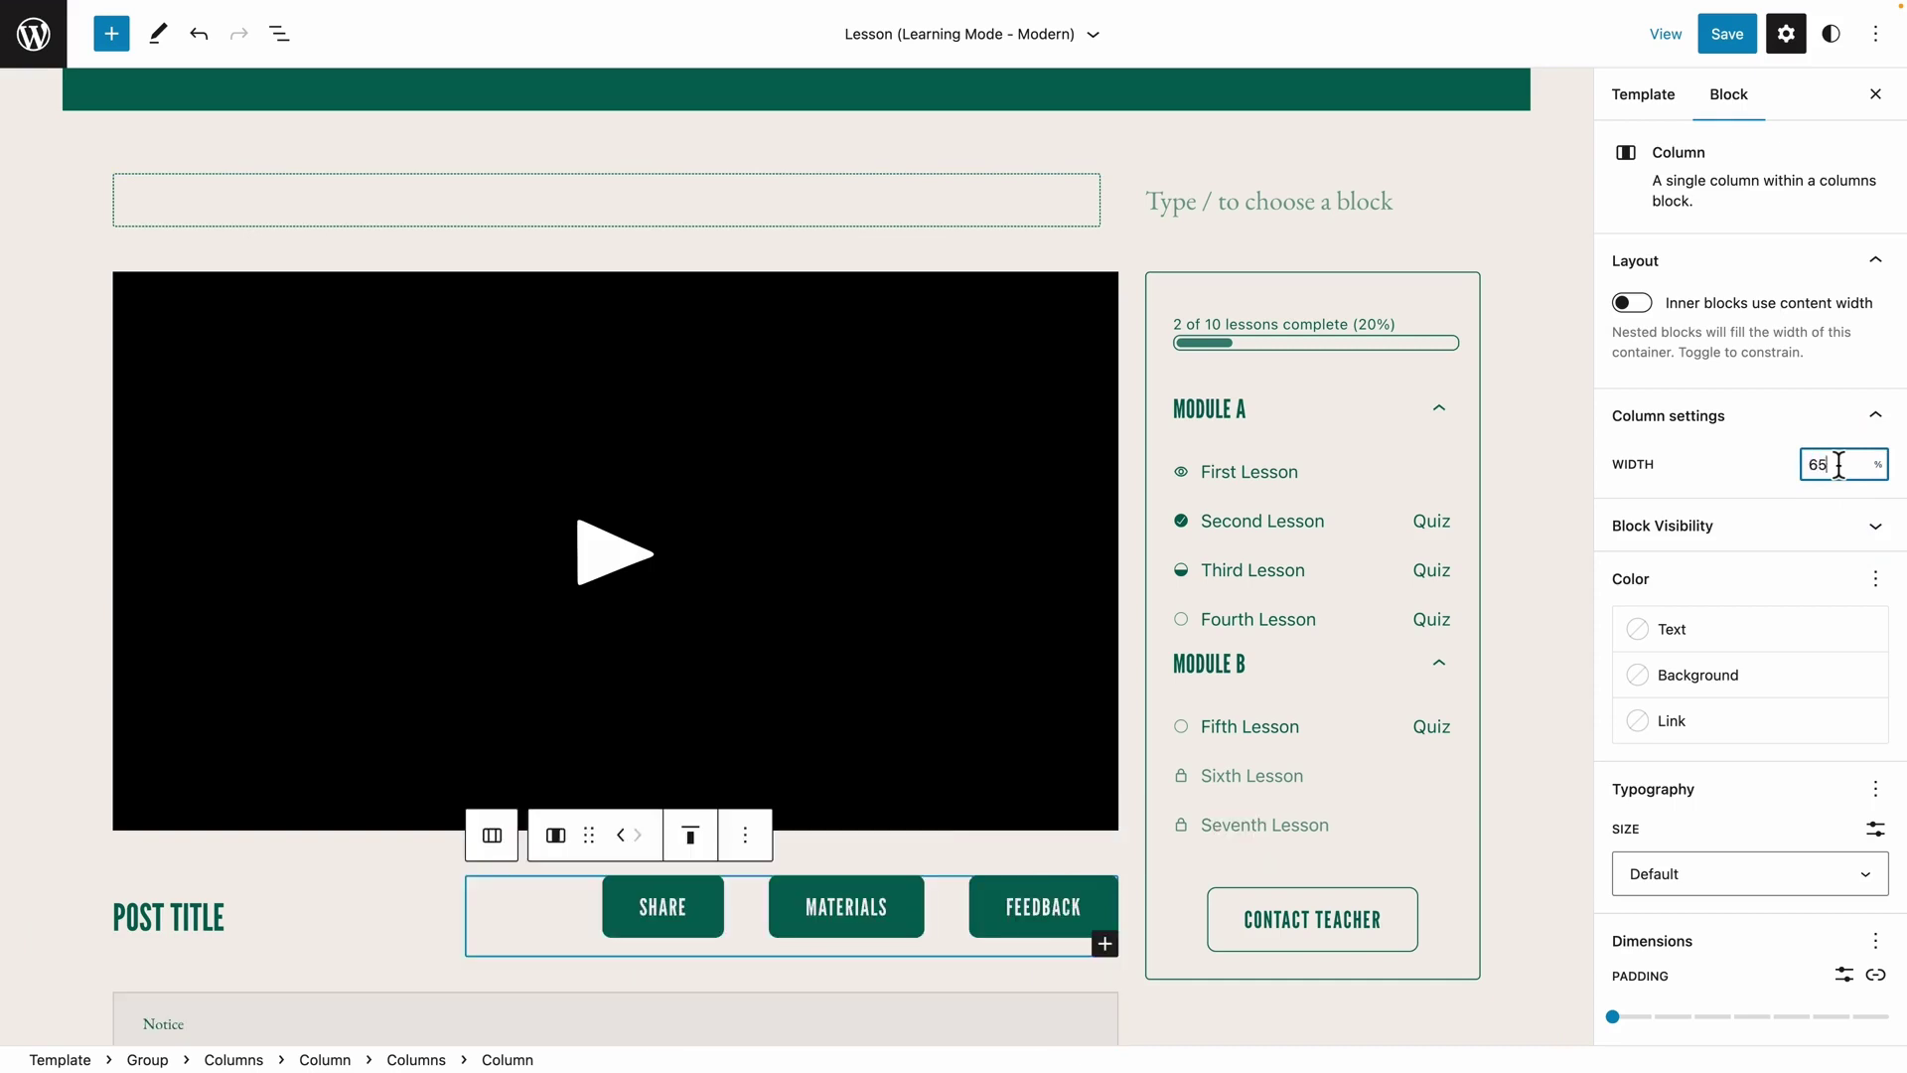
Set the button group's typography size to Small (1.125rem)
{"action": "left_click", "coordinate": [312, 917]}
{"action": "left_click", "coordinate": [659, 908]}
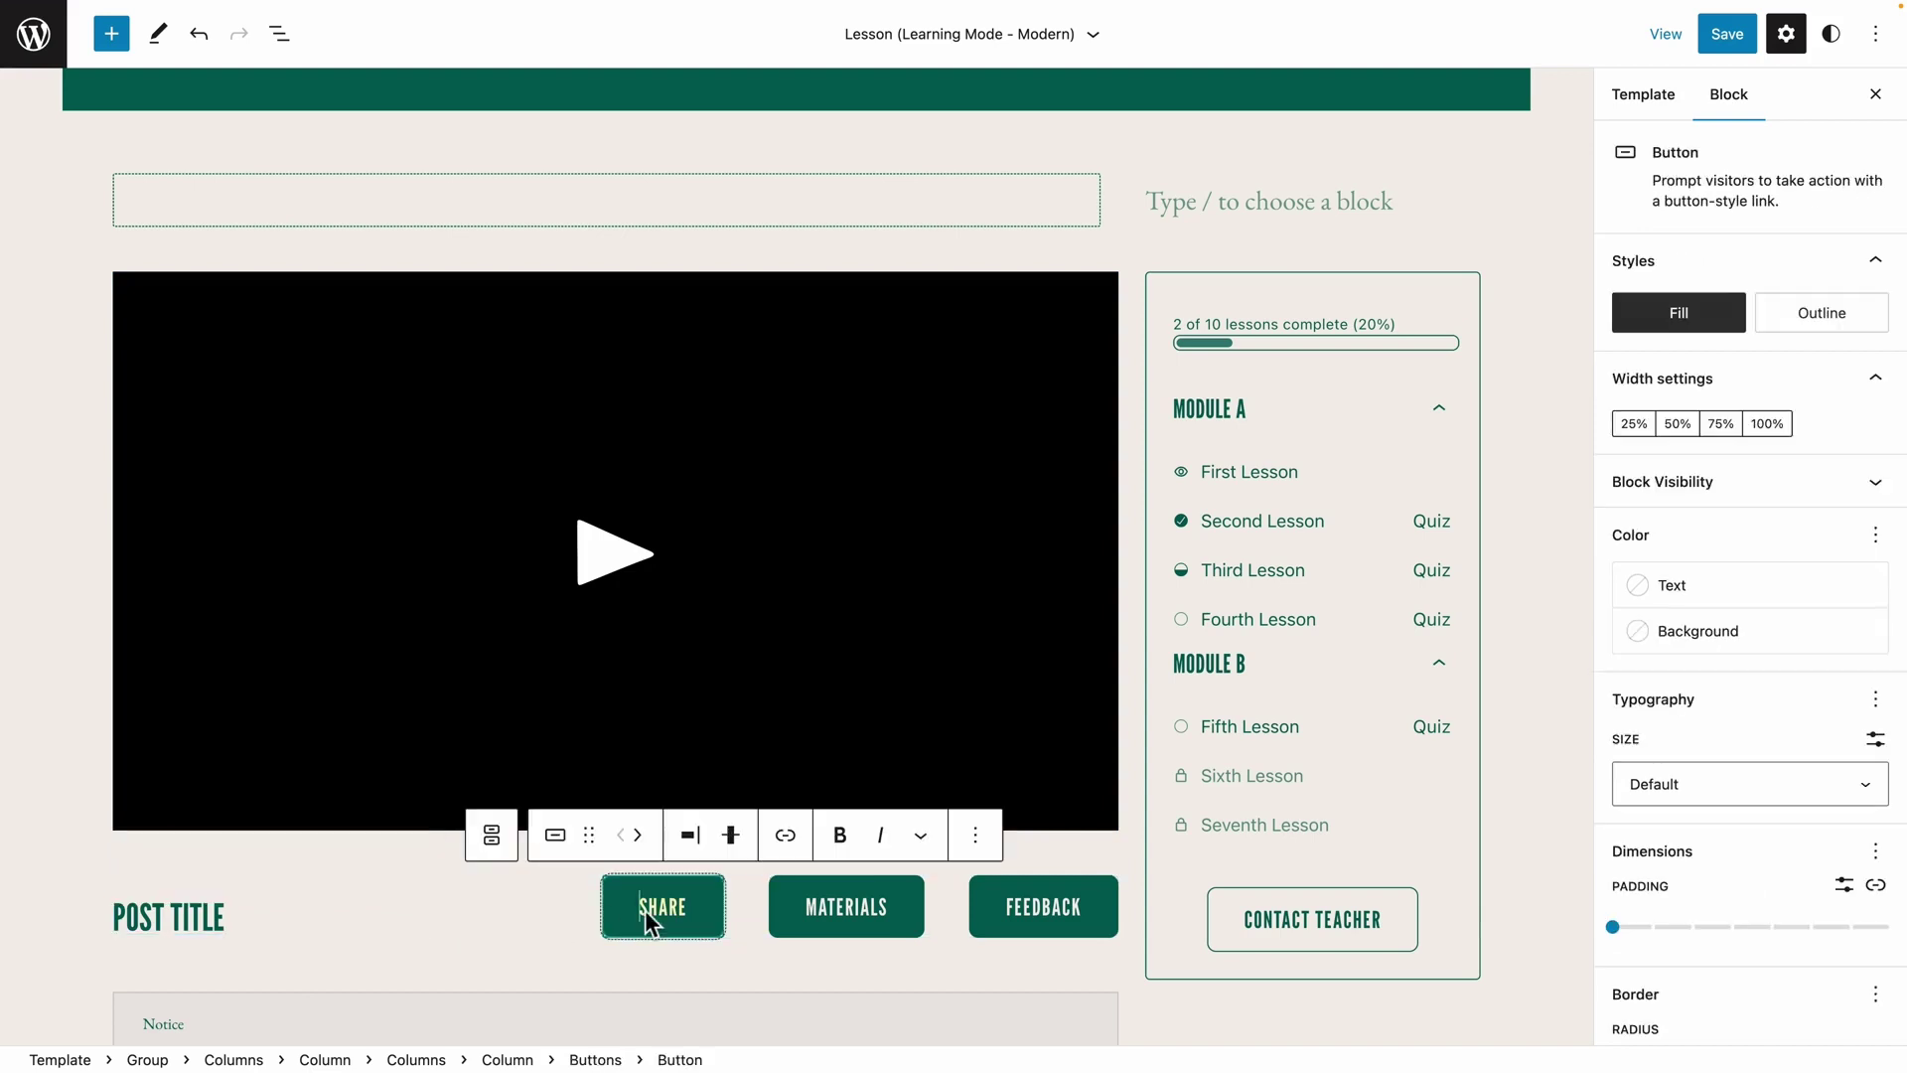
{"action": "scroll", "coordinate": [1670, 736], "scroll_direction": "down", "scroll_amount": 1}
{"action": "scroll", "coordinate": [1670, 751], "scroll_direction": "down", "scroll_amount": 1}
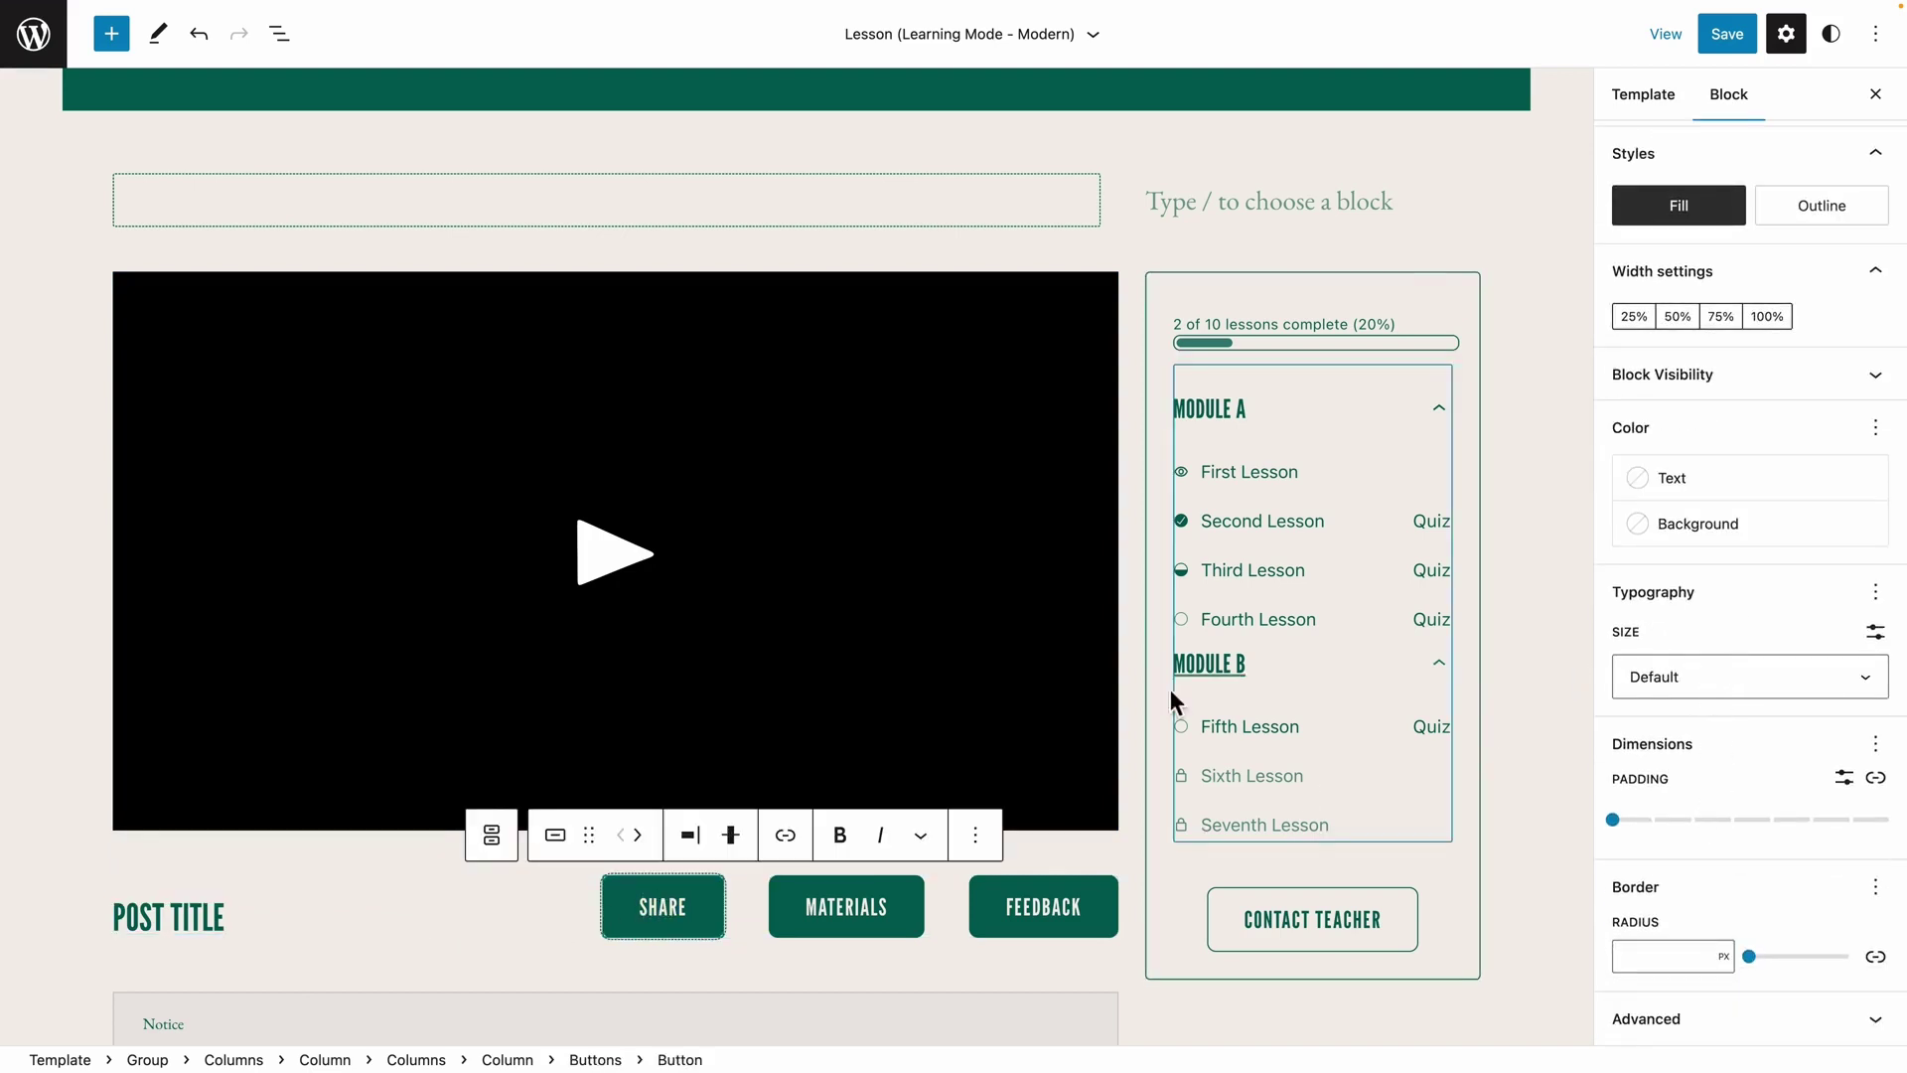
{"action": "left_click", "coordinate": [555, 835]}
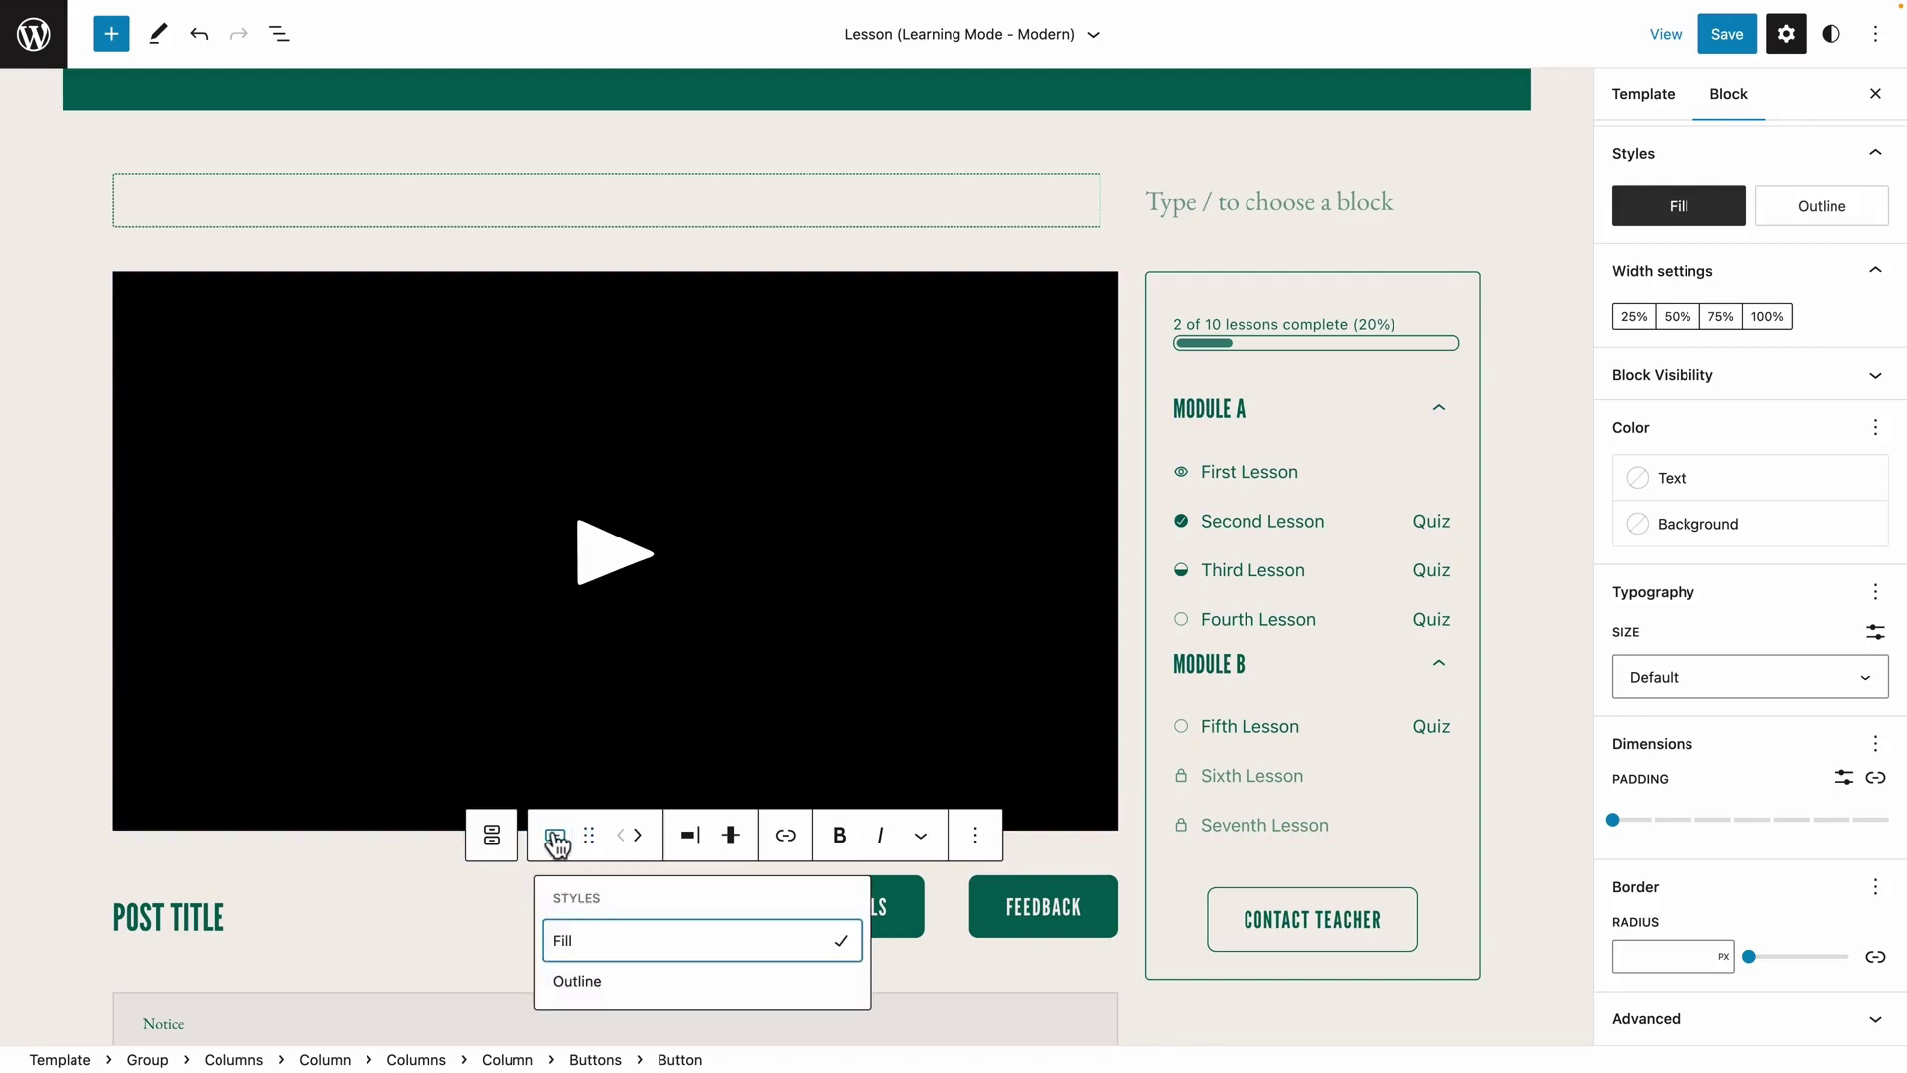
{"action": "left_click", "coordinate": [493, 837]}
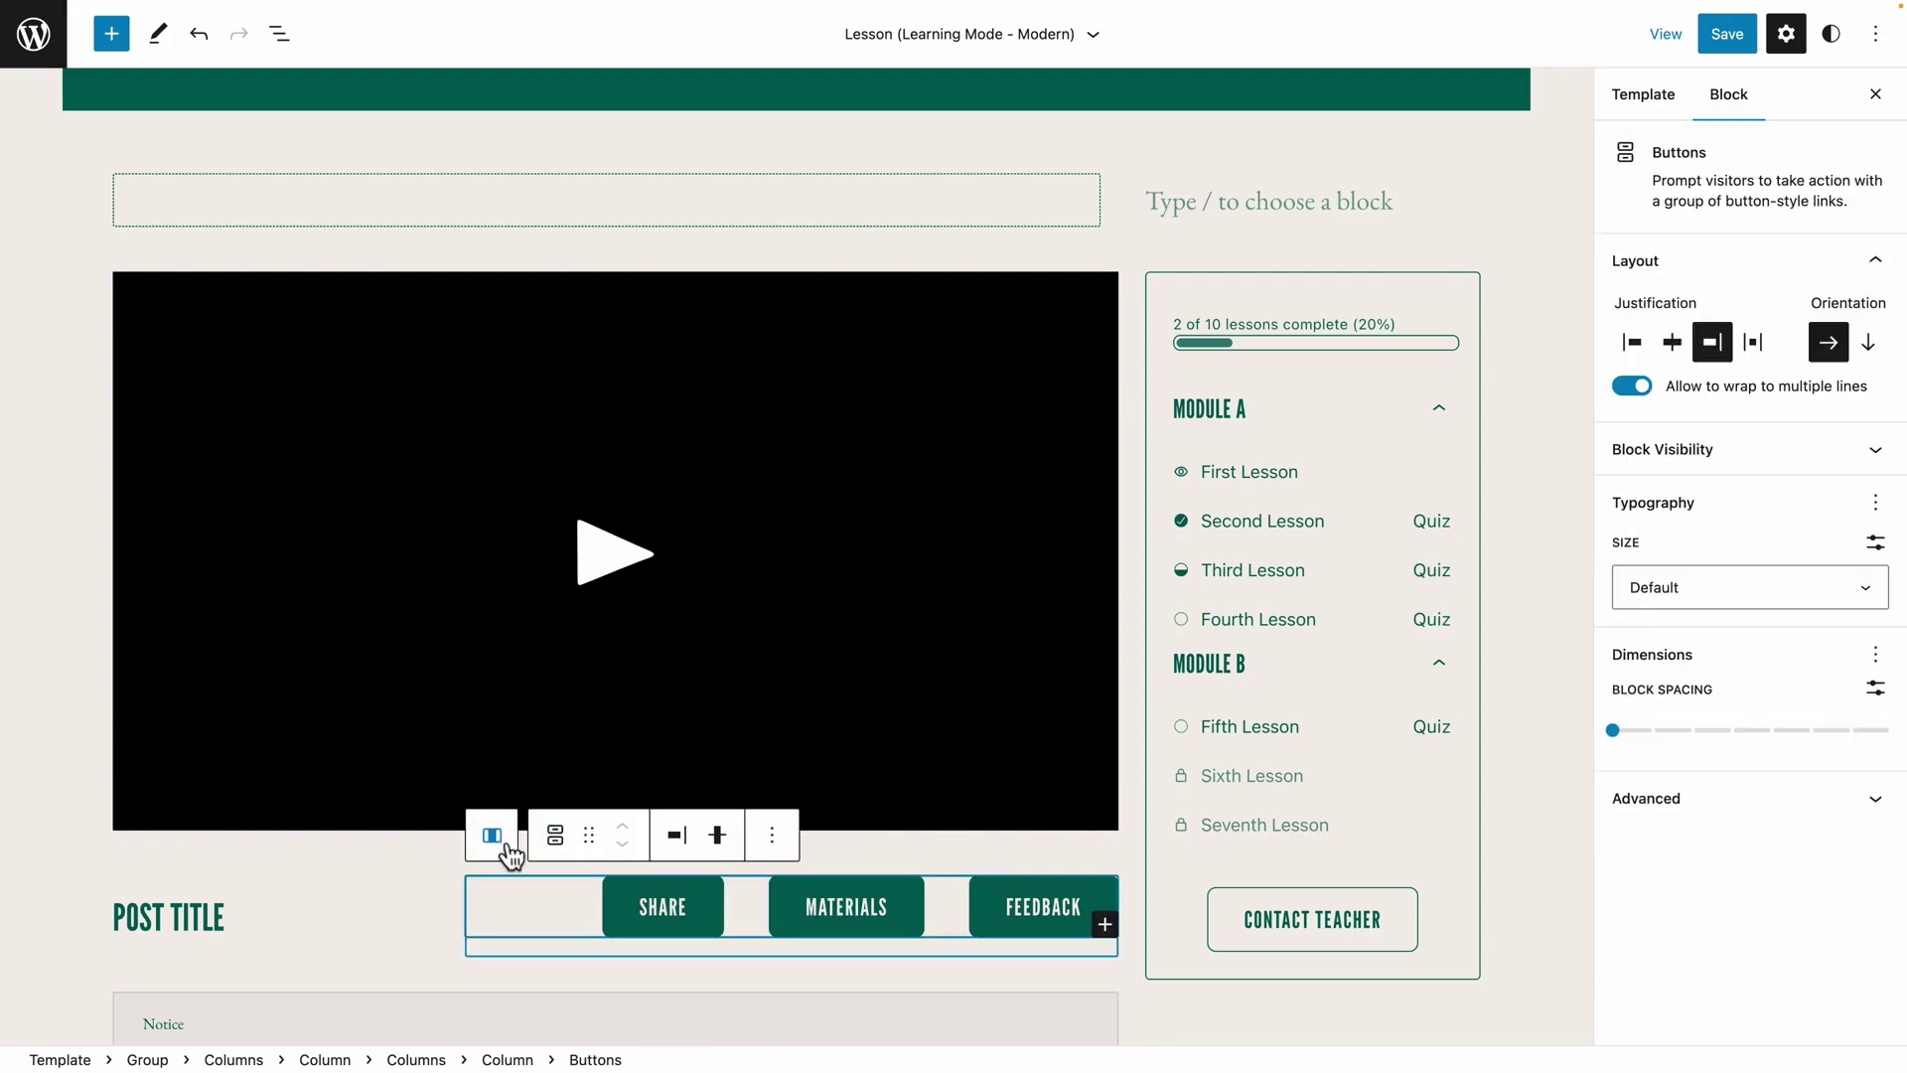
{"action": "left_click", "coordinate": [1734, 598]}
{"action": "left_click", "coordinate": [1696, 842]}
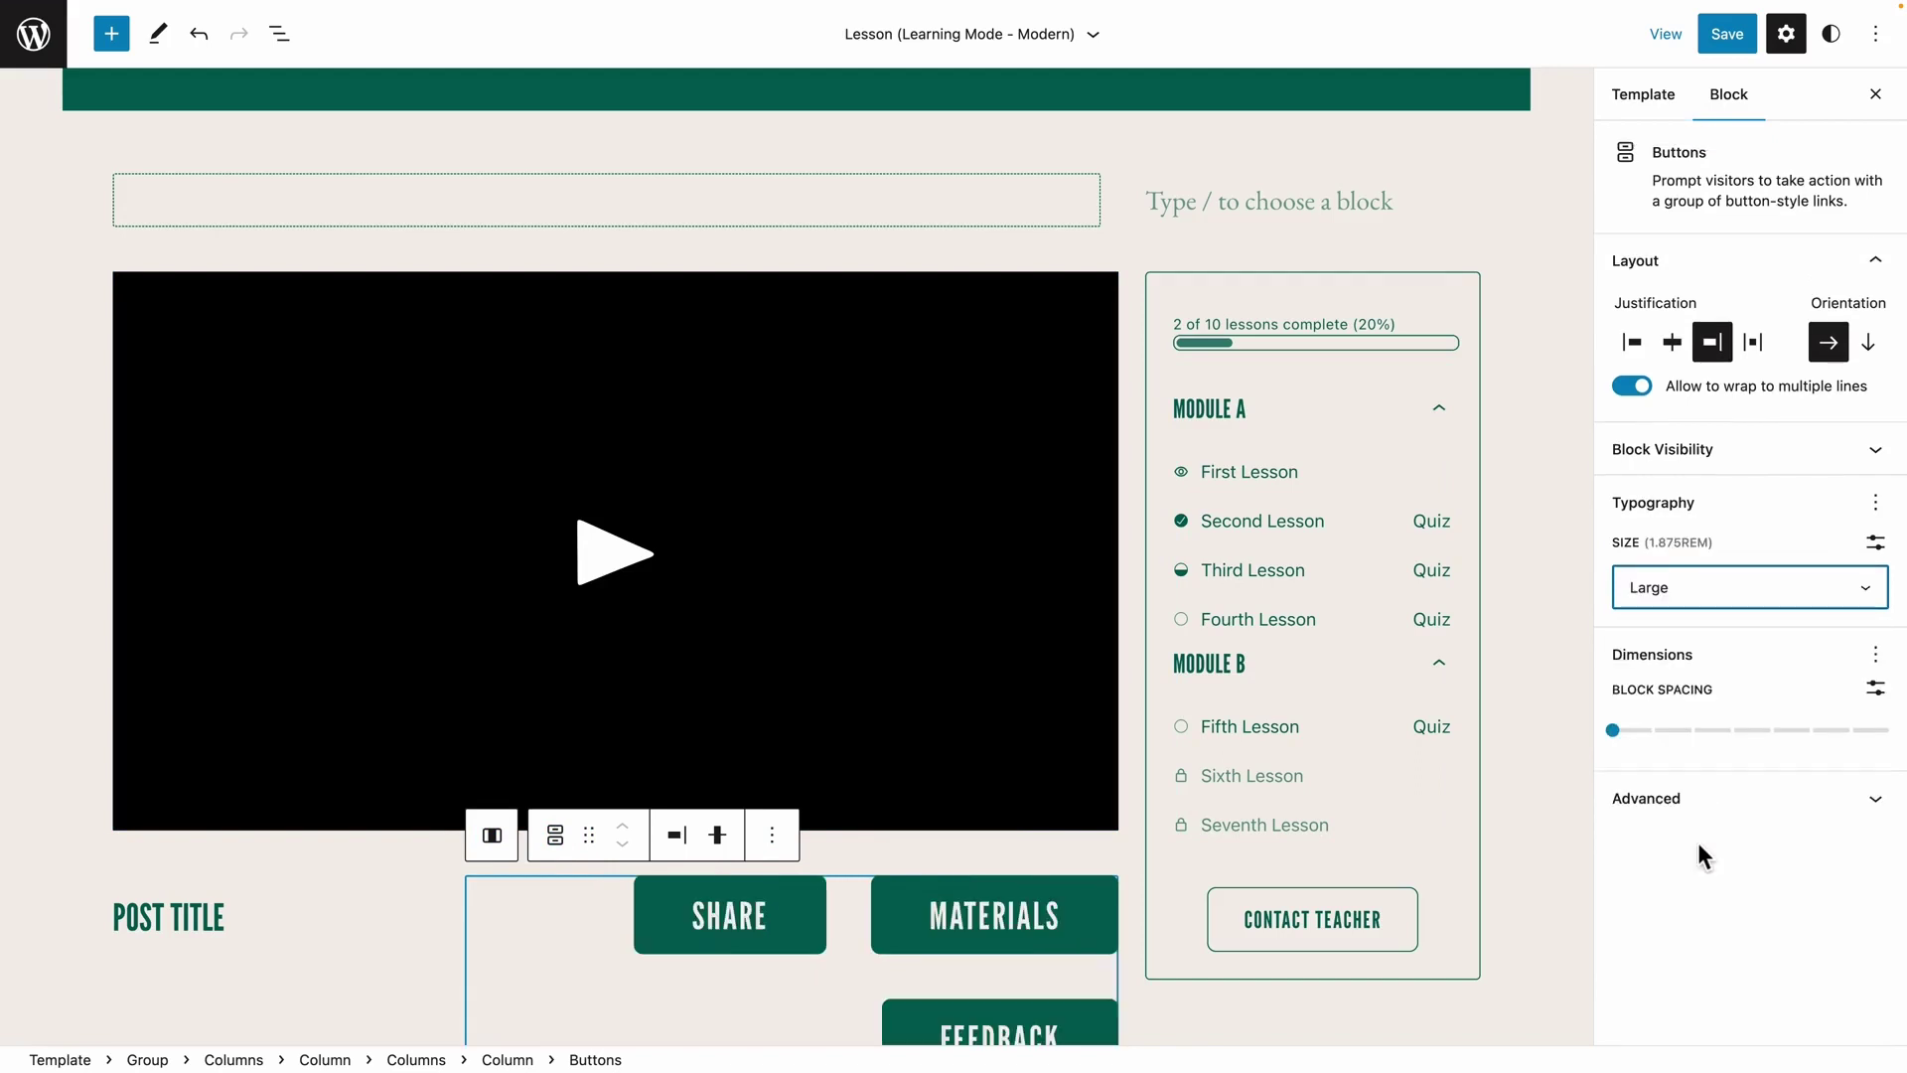
{"action": "left_click", "coordinate": [1698, 586]}
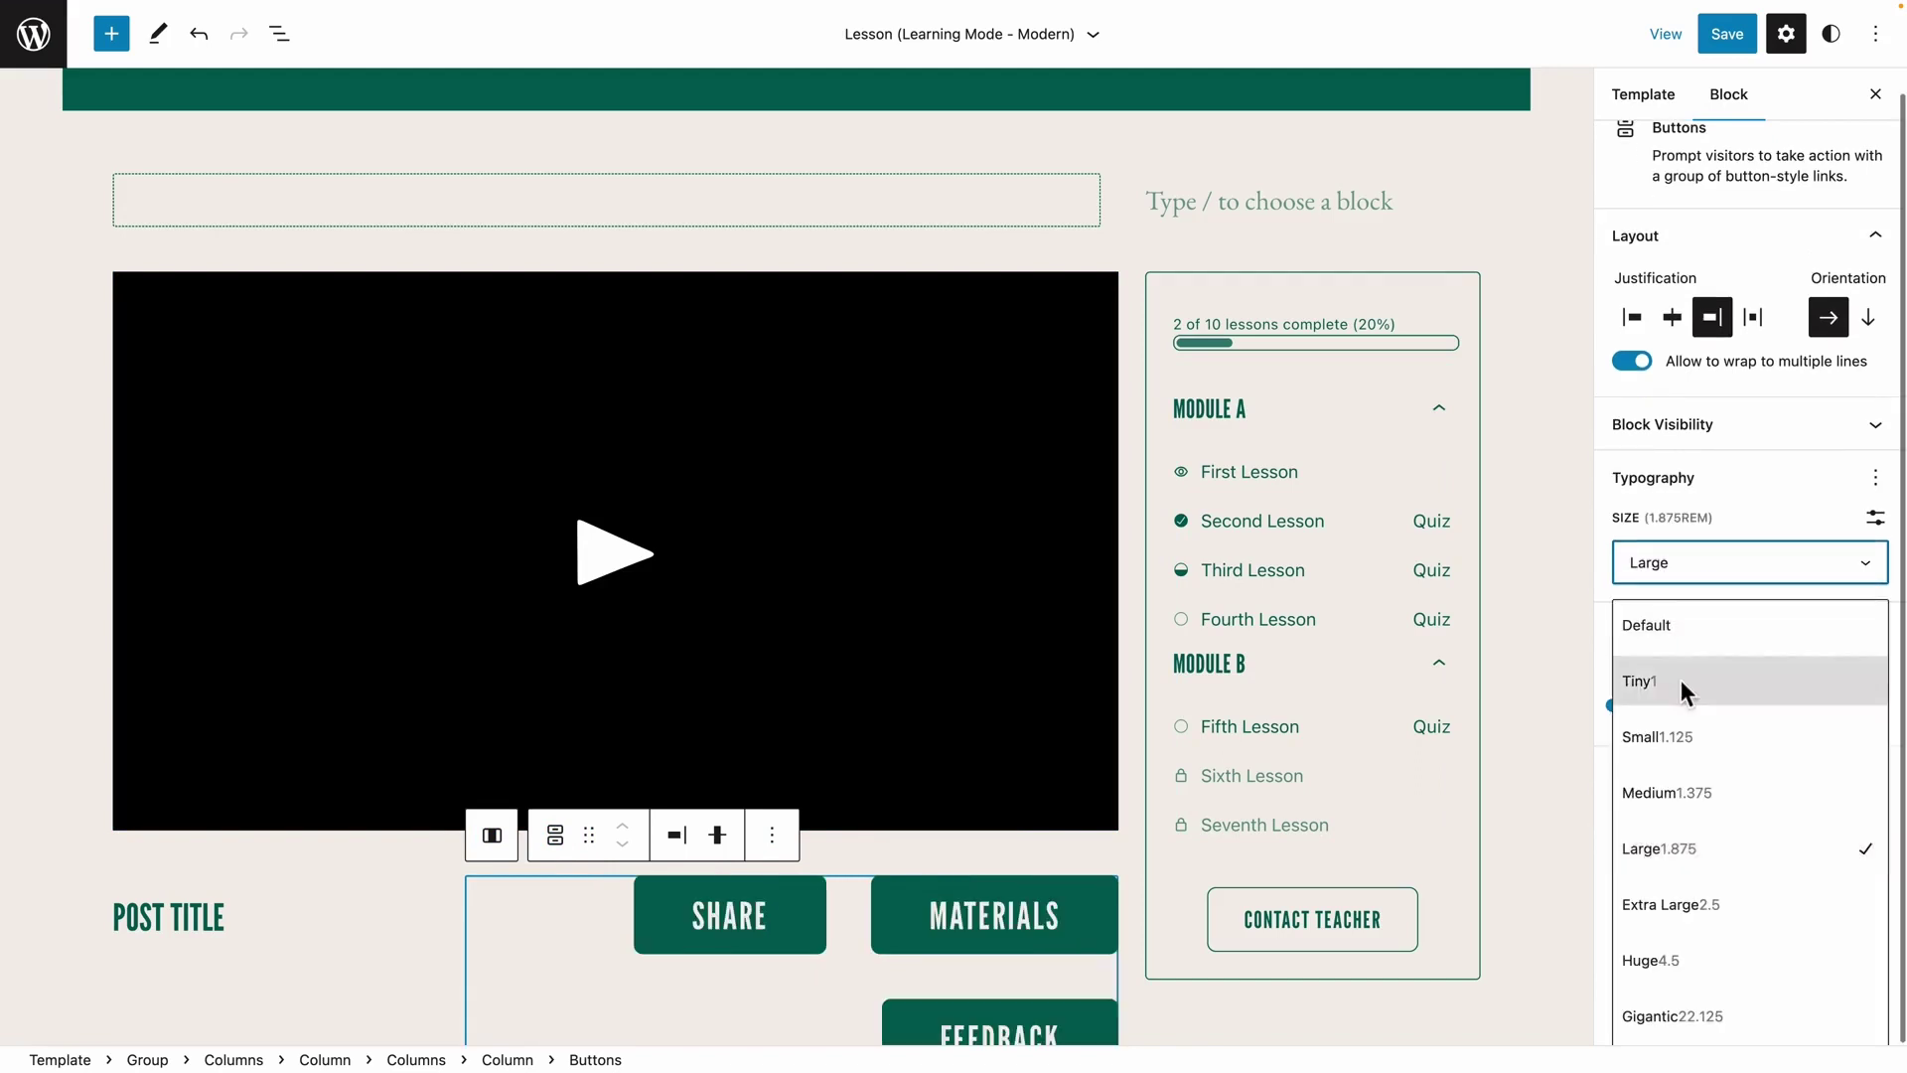
{"action": "left_click", "coordinate": [1679, 736]}
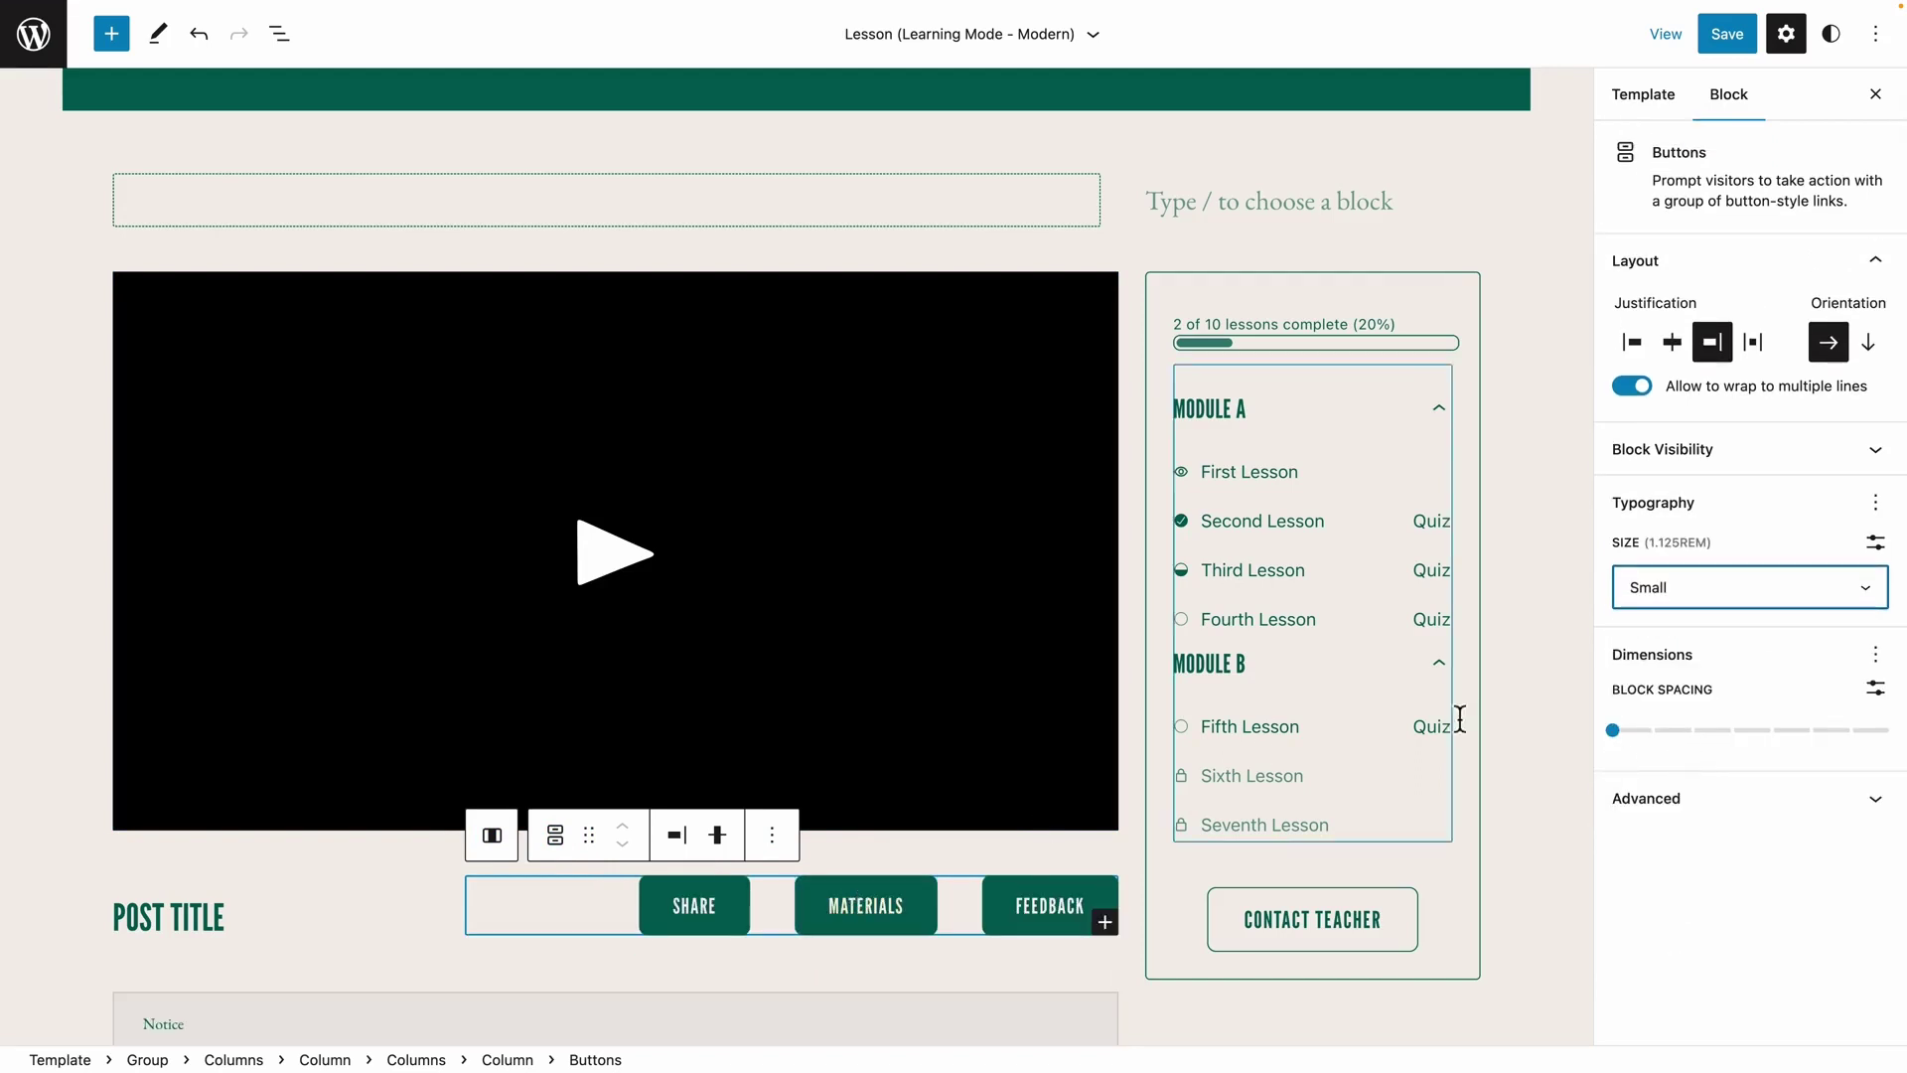
Enable the Margin control in the button group's Dimensions options
{"action": "left_click", "coordinate": [1874, 655]}
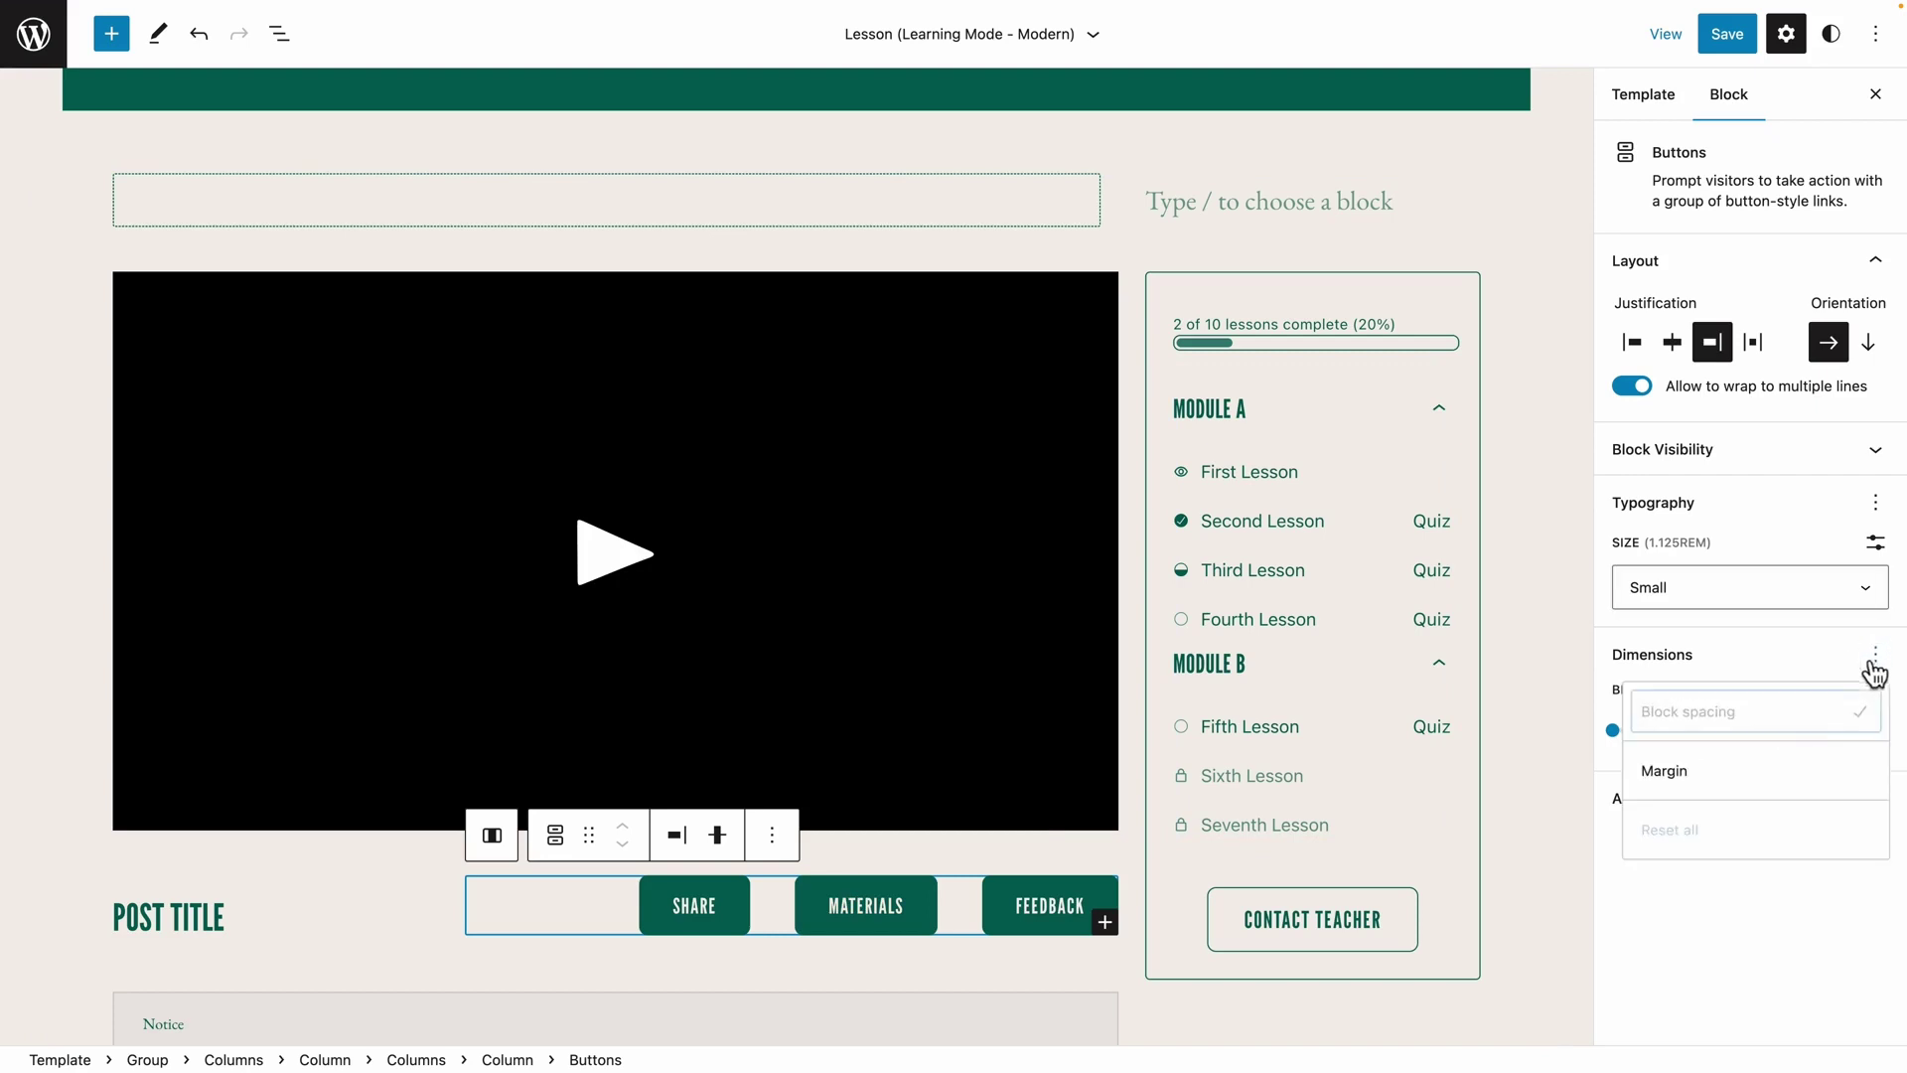
{"action": "left_click", "coordinate": [1752, 771]}
{"action": "left_click", "coordinate": [1696, 663]}
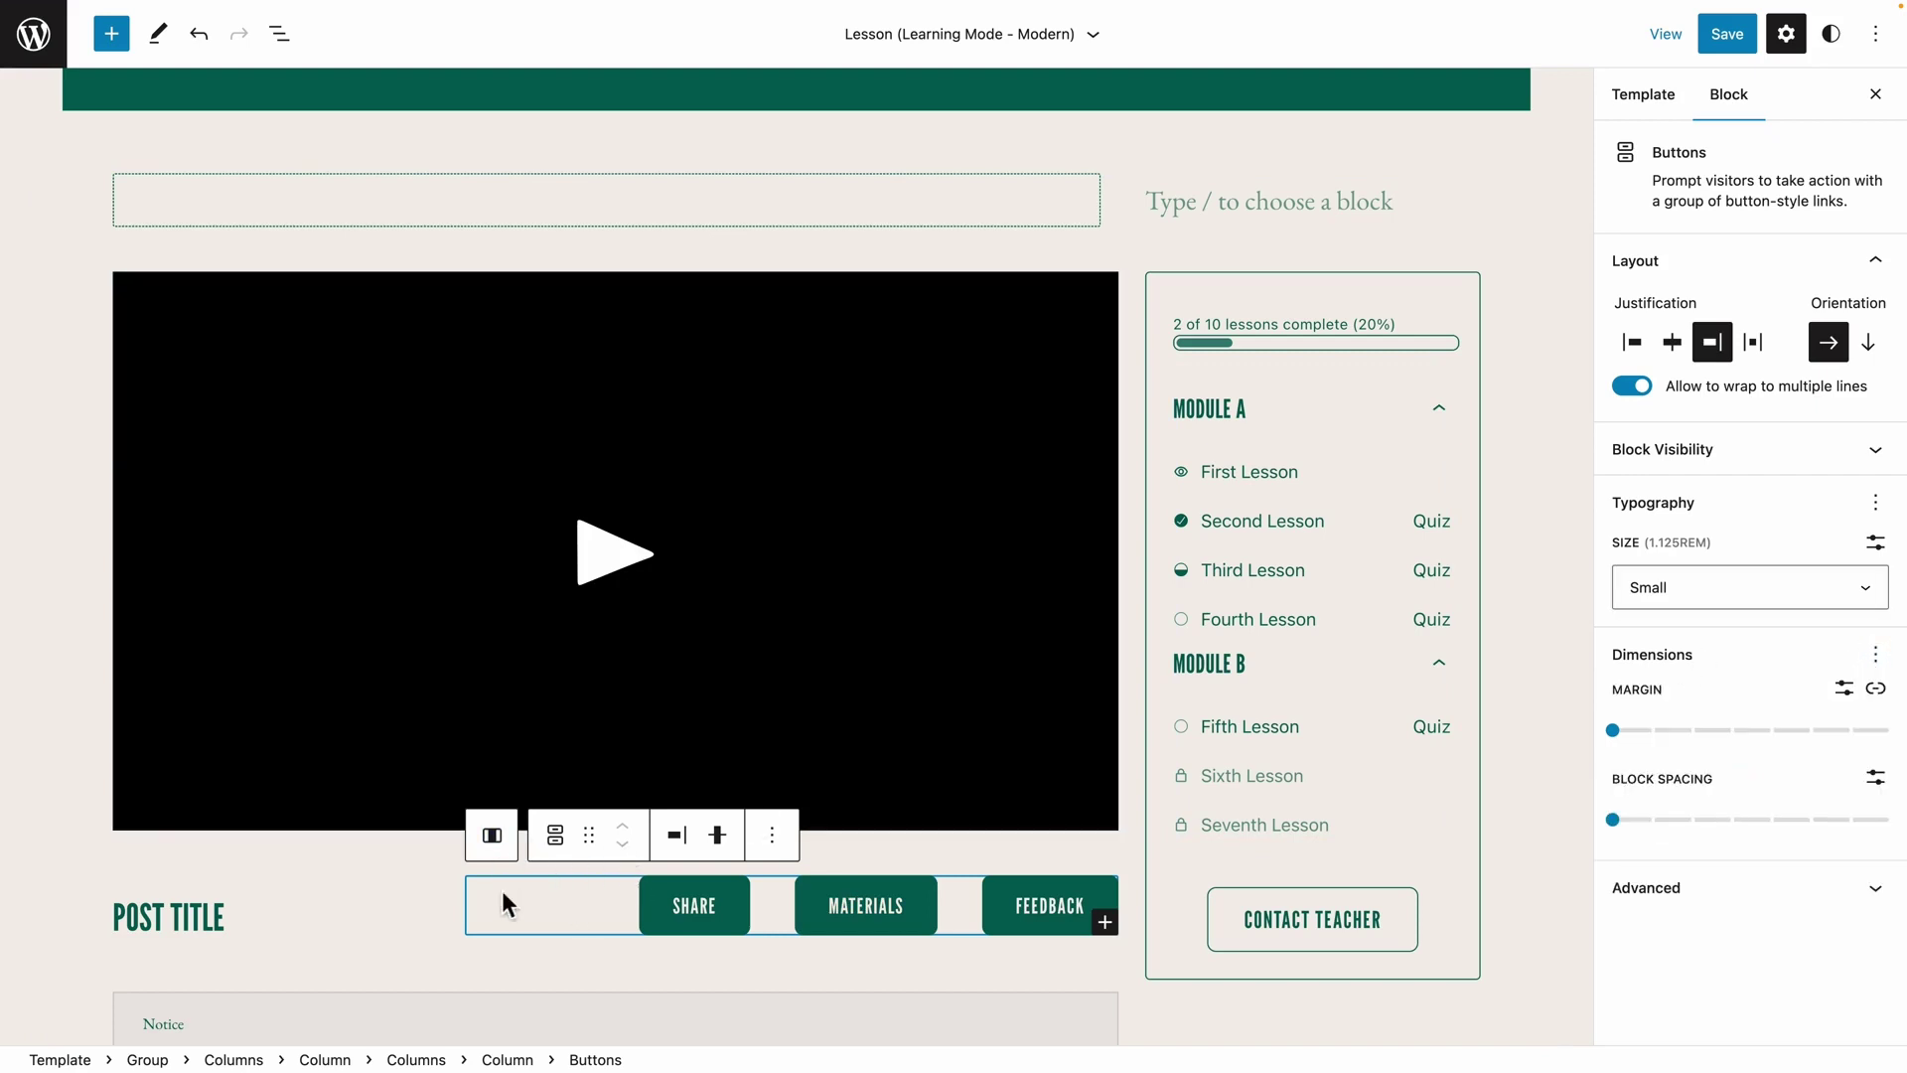
{"action": "left_click", "coordinate": [310, 908]}
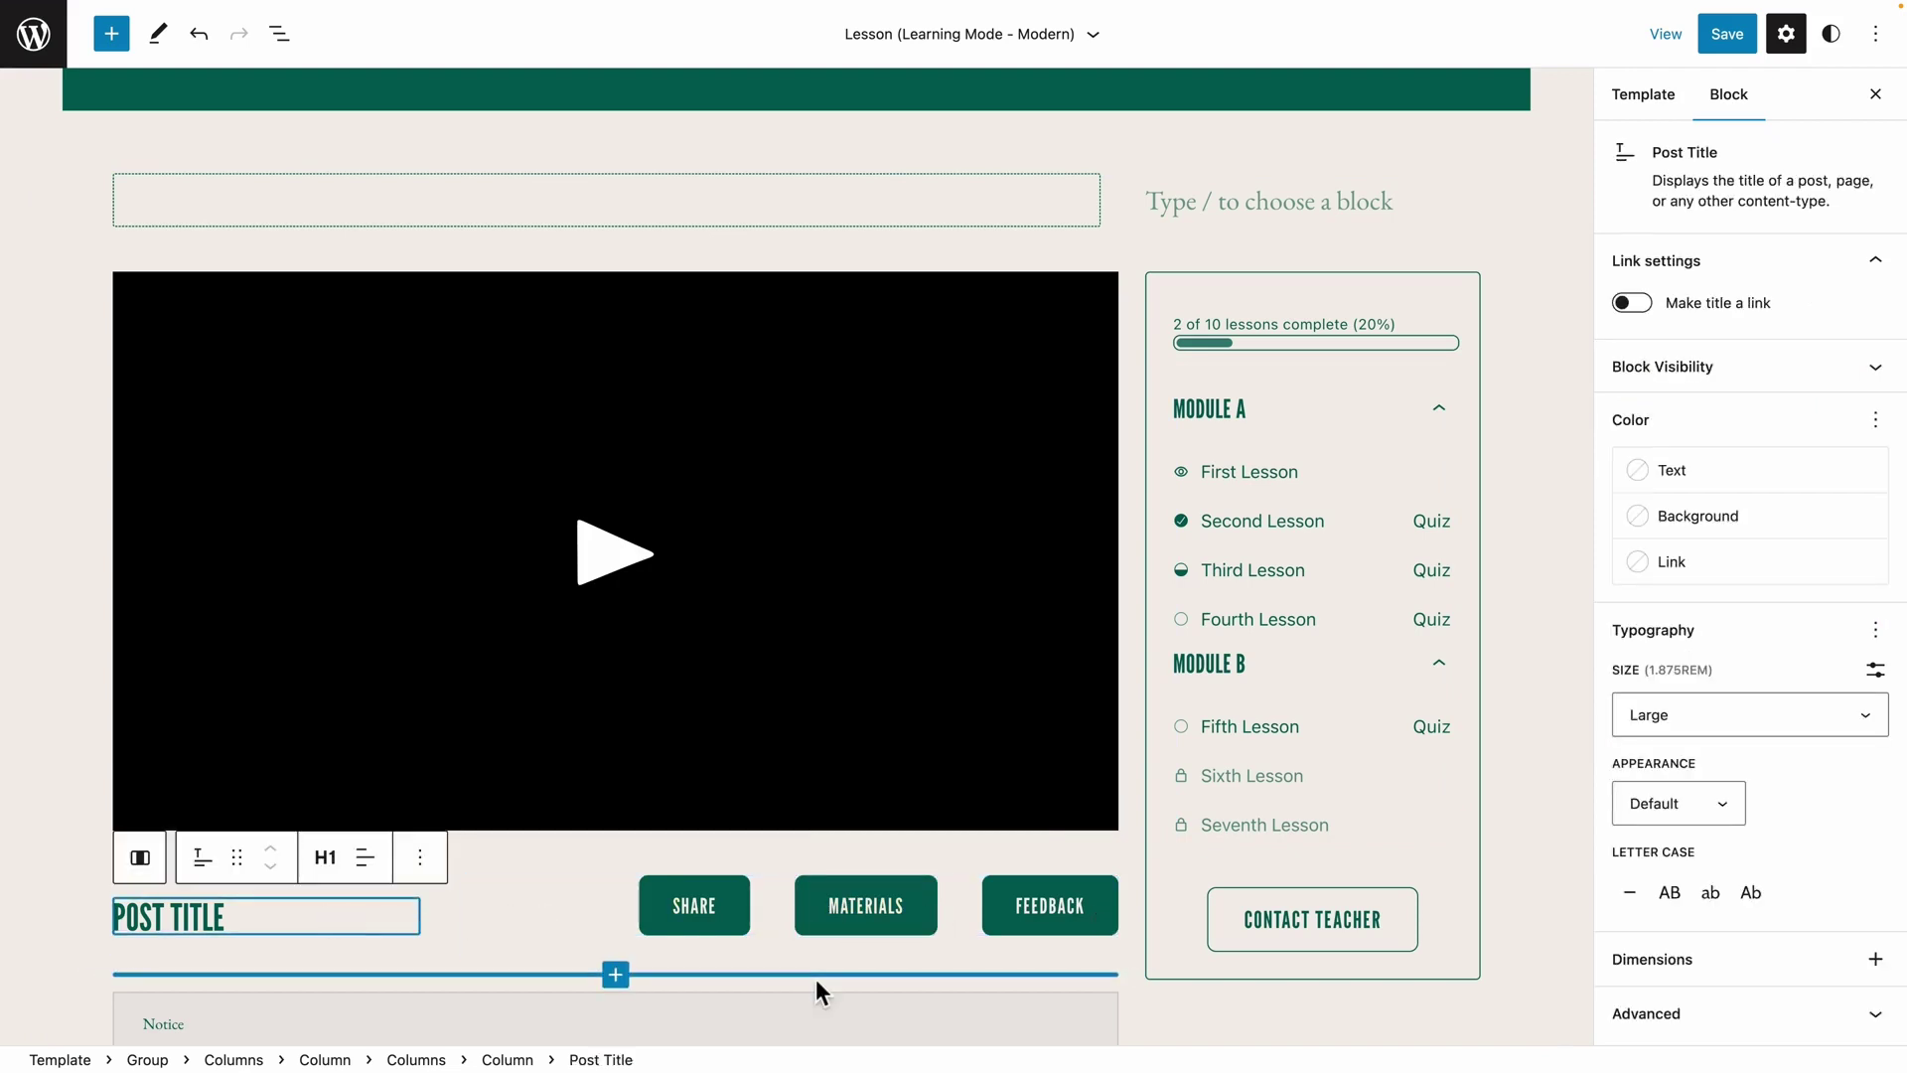
Select the empty Columns row above the lesson video and remove it through its block options
{"action": "left_click", "coordinate": [653, 190]}
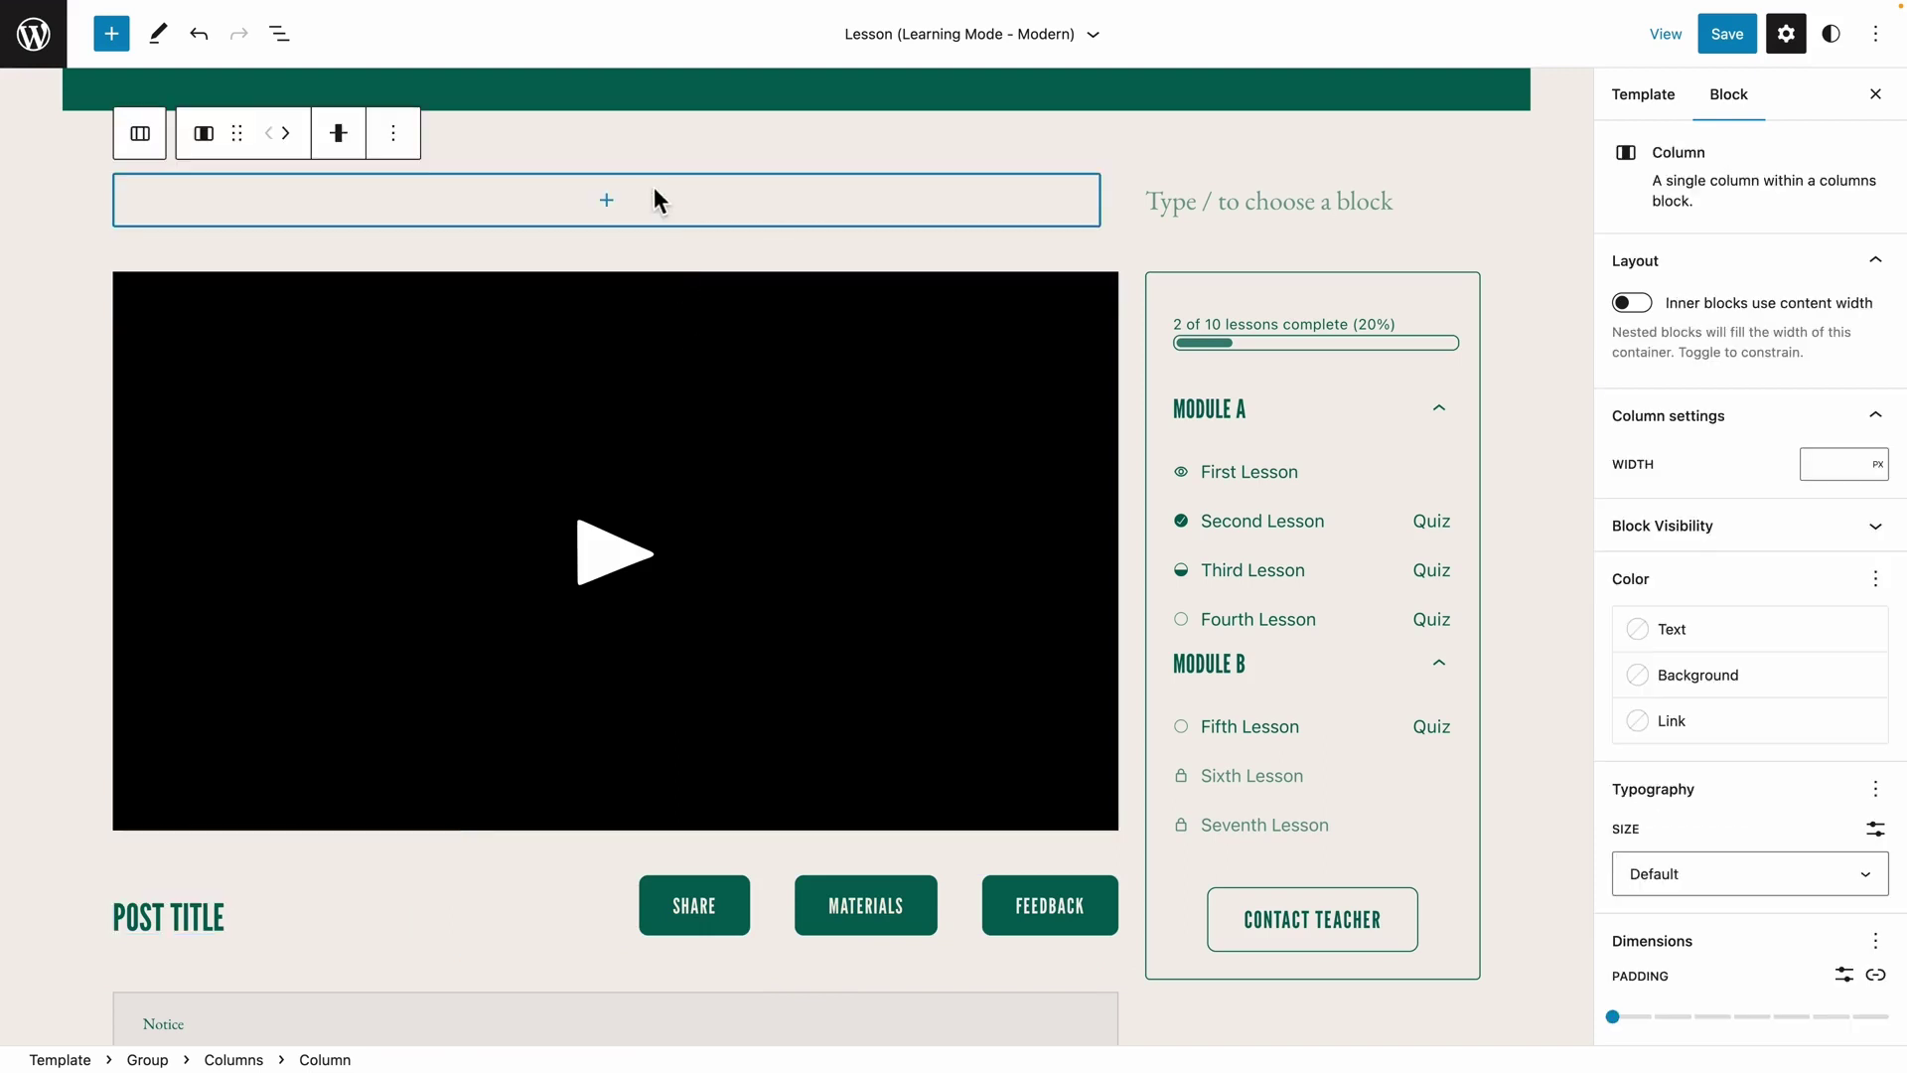
{"action": "left_click", "coordinate": [652, 191]}
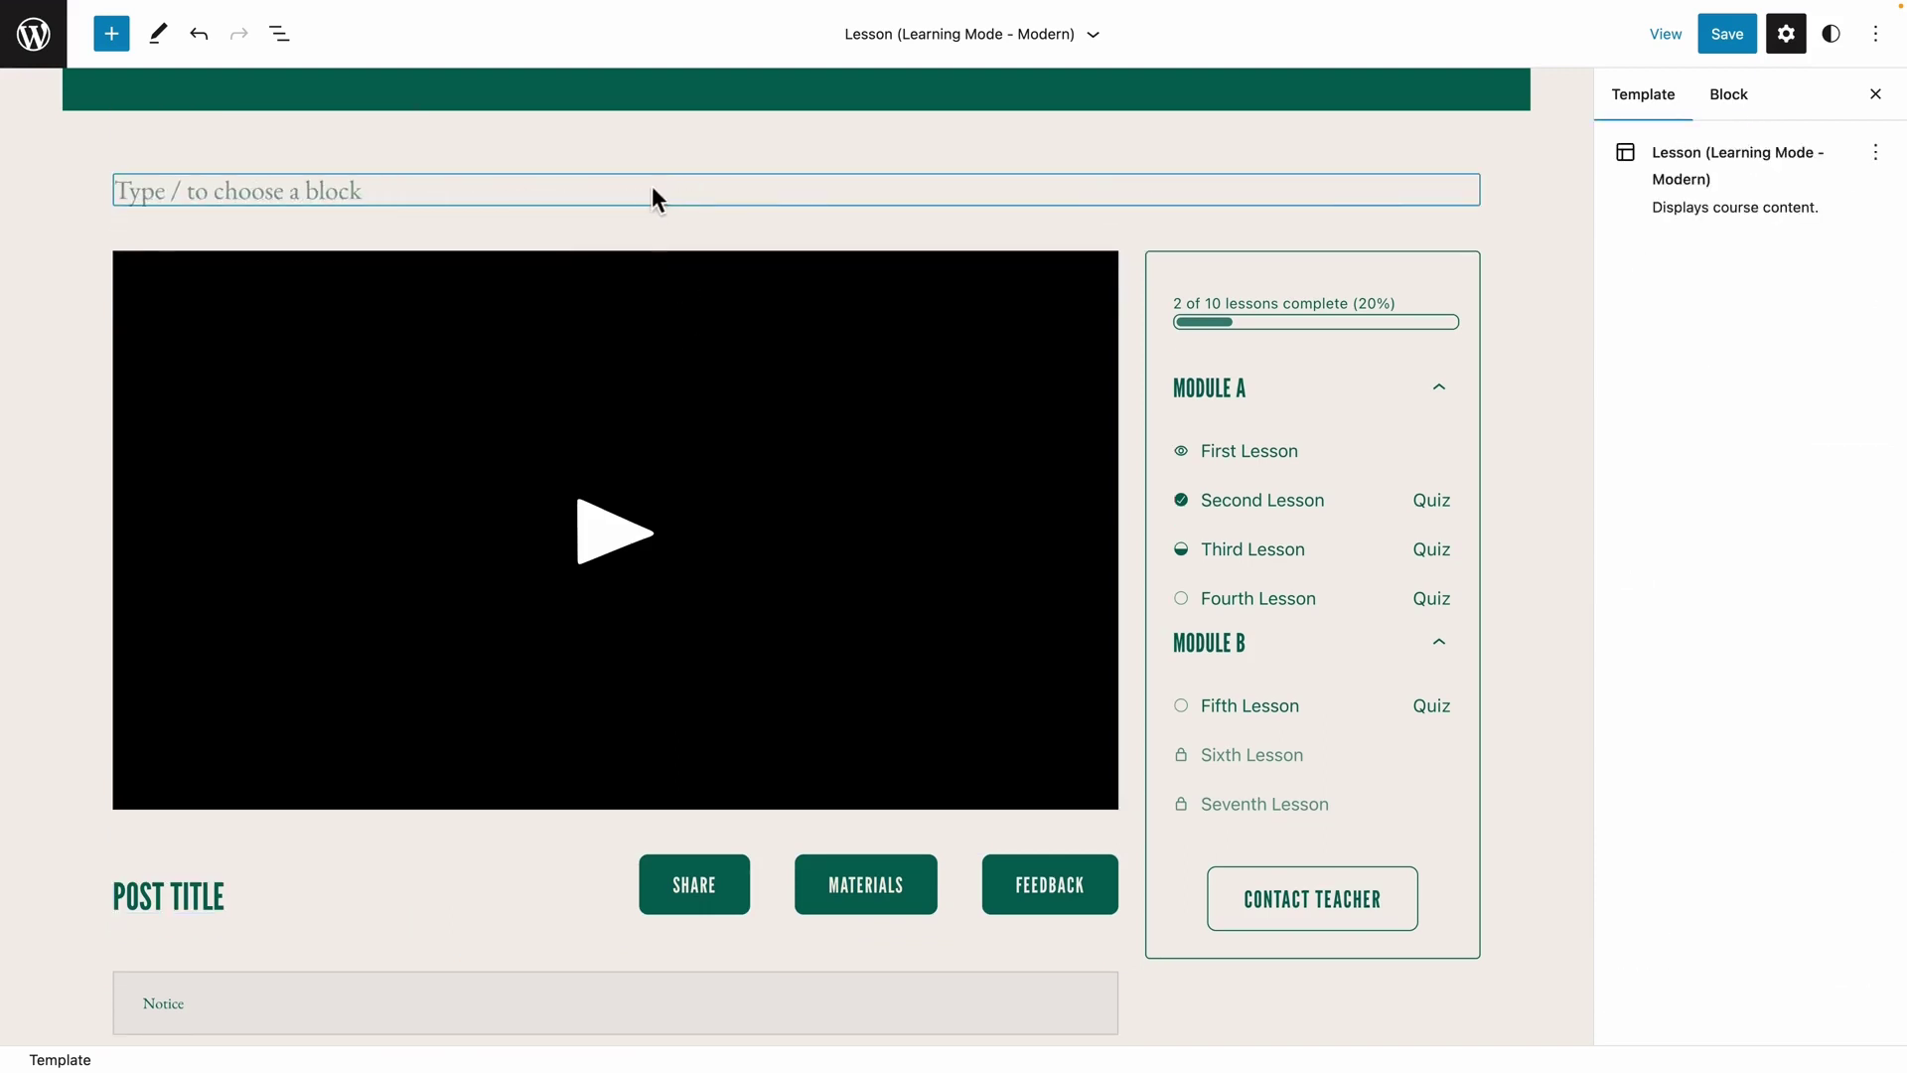
{"action": "left_click", "coordinate": [549, 192]}
{"action": "left_click", "coordinate": [437, 144]}
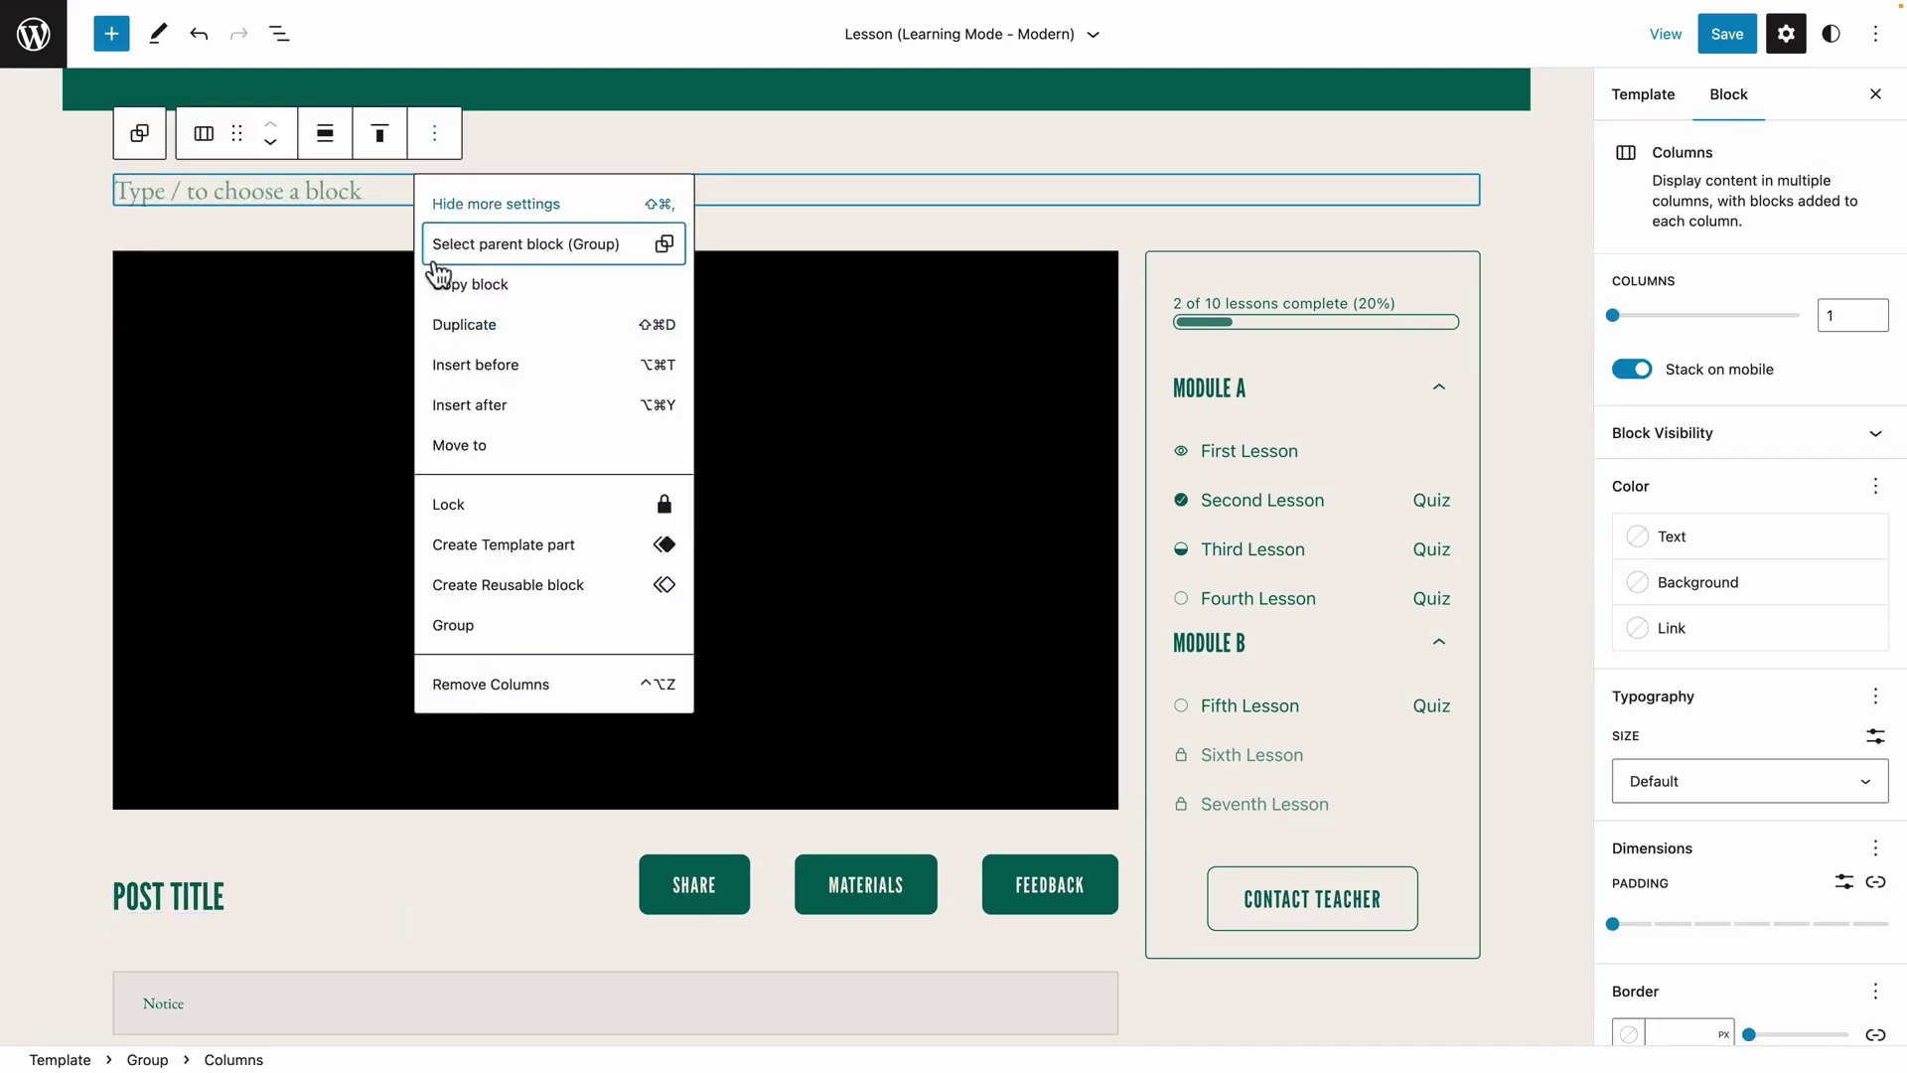
{"action": "left_click", "coordinate": [462, 683]}
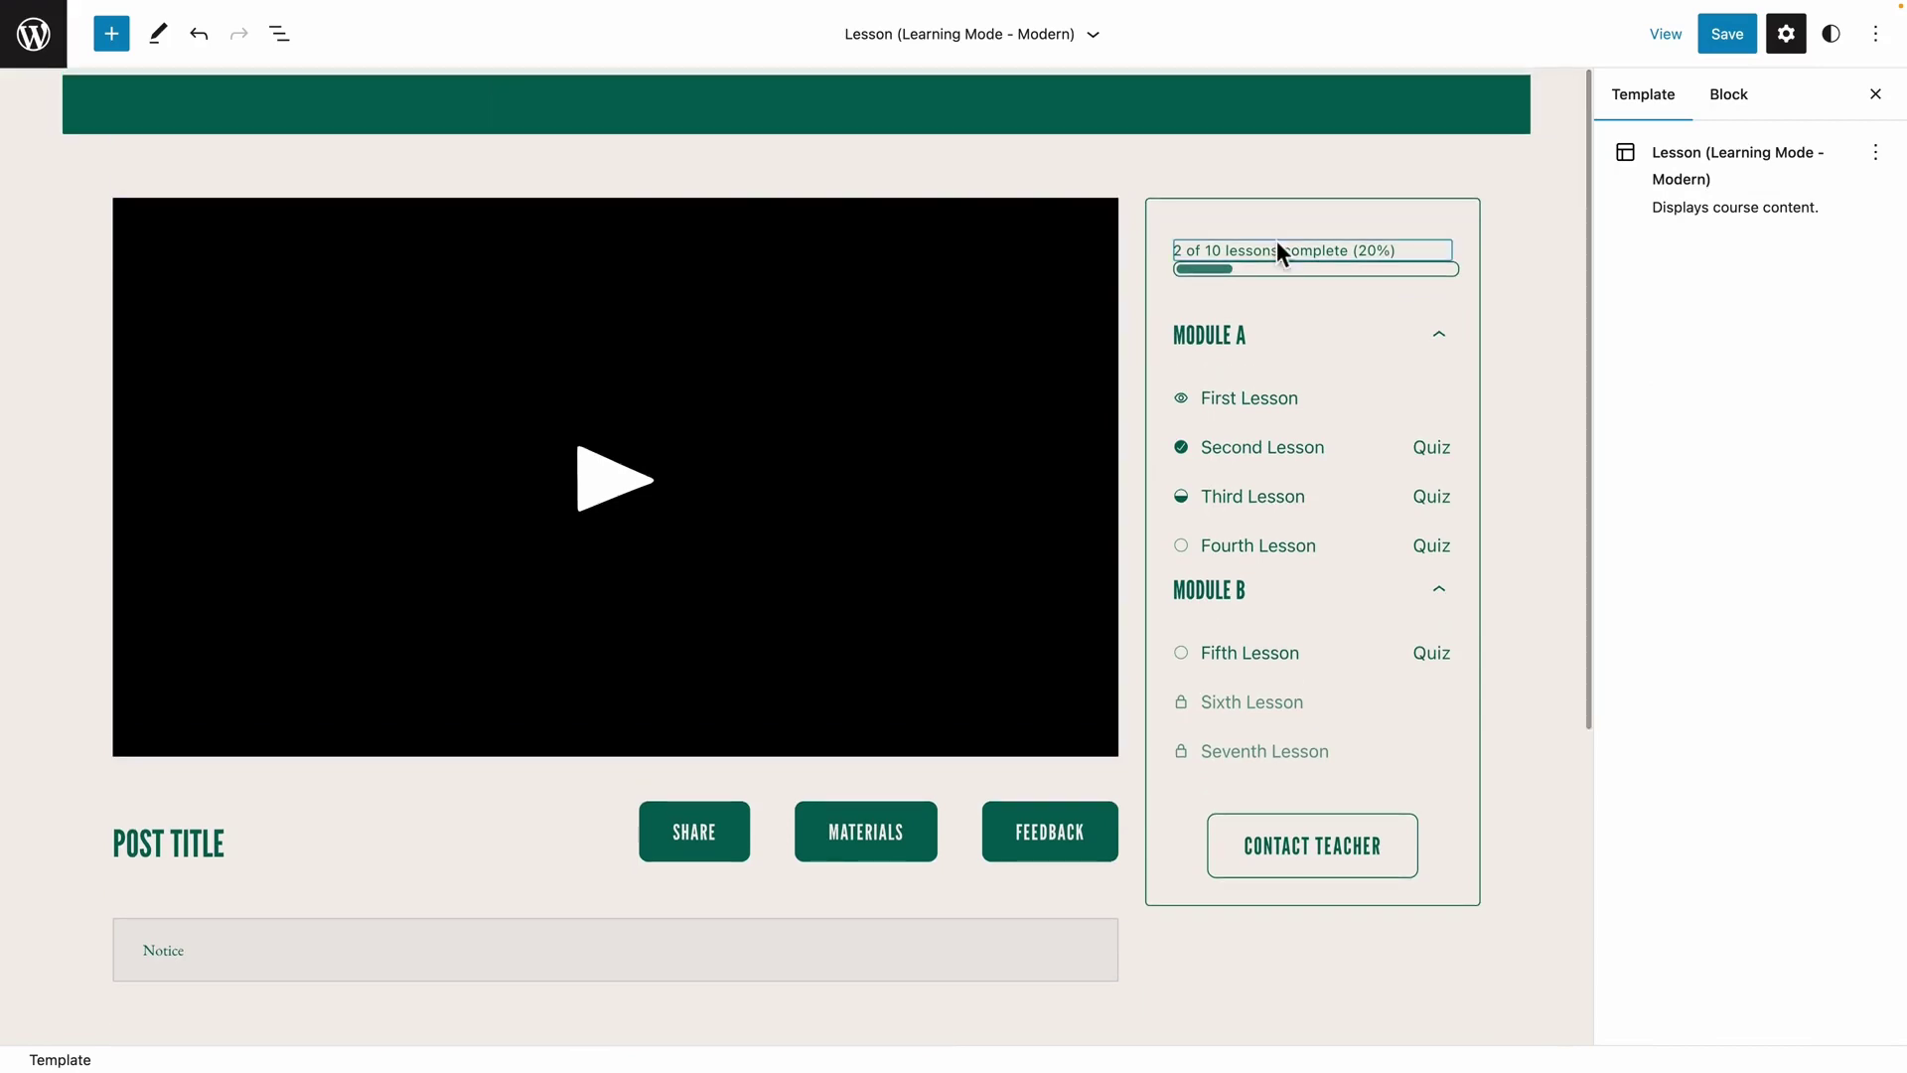
{"action": "scroll", "coordinate": [931, 717], "scroll_direction": "down", "scroll_amount": 5}
{"action": "scroll", "coordinate": [932, 717], "scroll_direction": "up", "scroll_amount": 4}
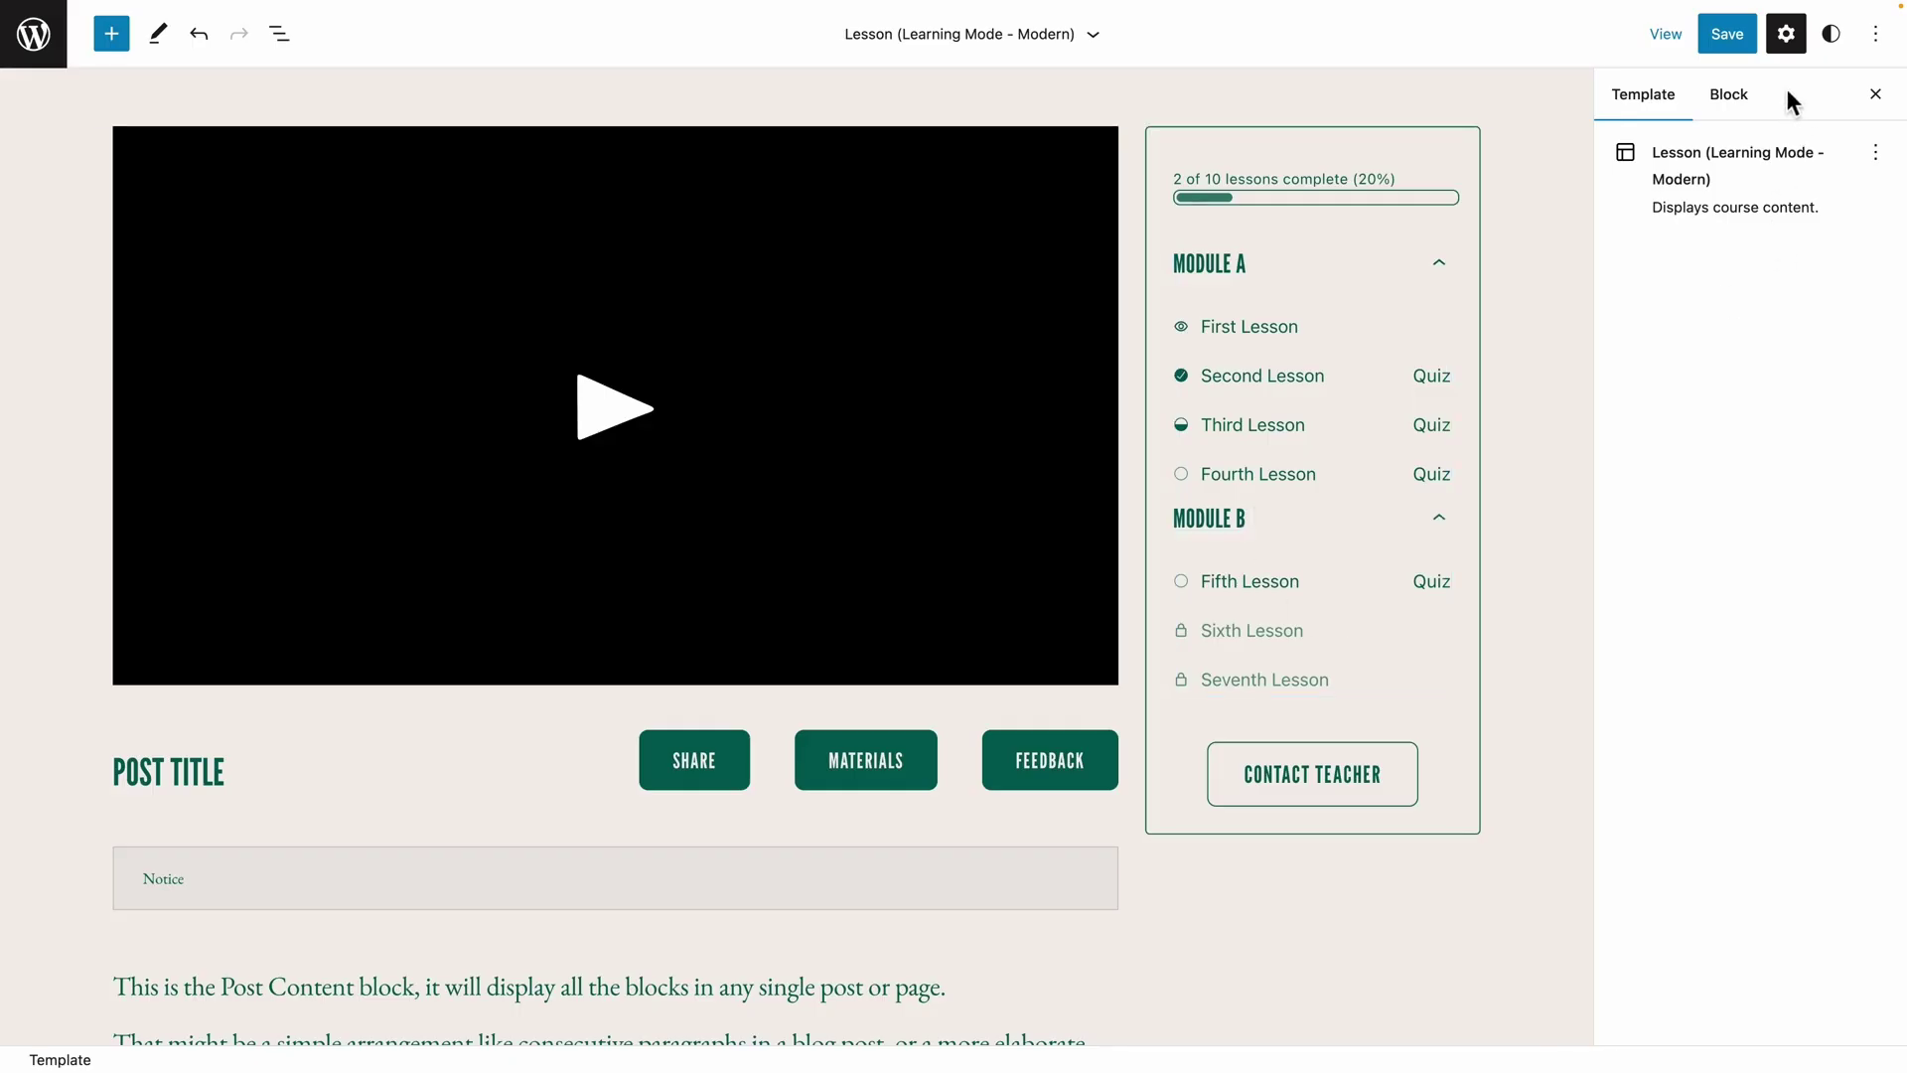
Apply the Dark variation from Browse styles in the site Styles panel
{"action": "left_click", "coordinate": [1832, 36]}
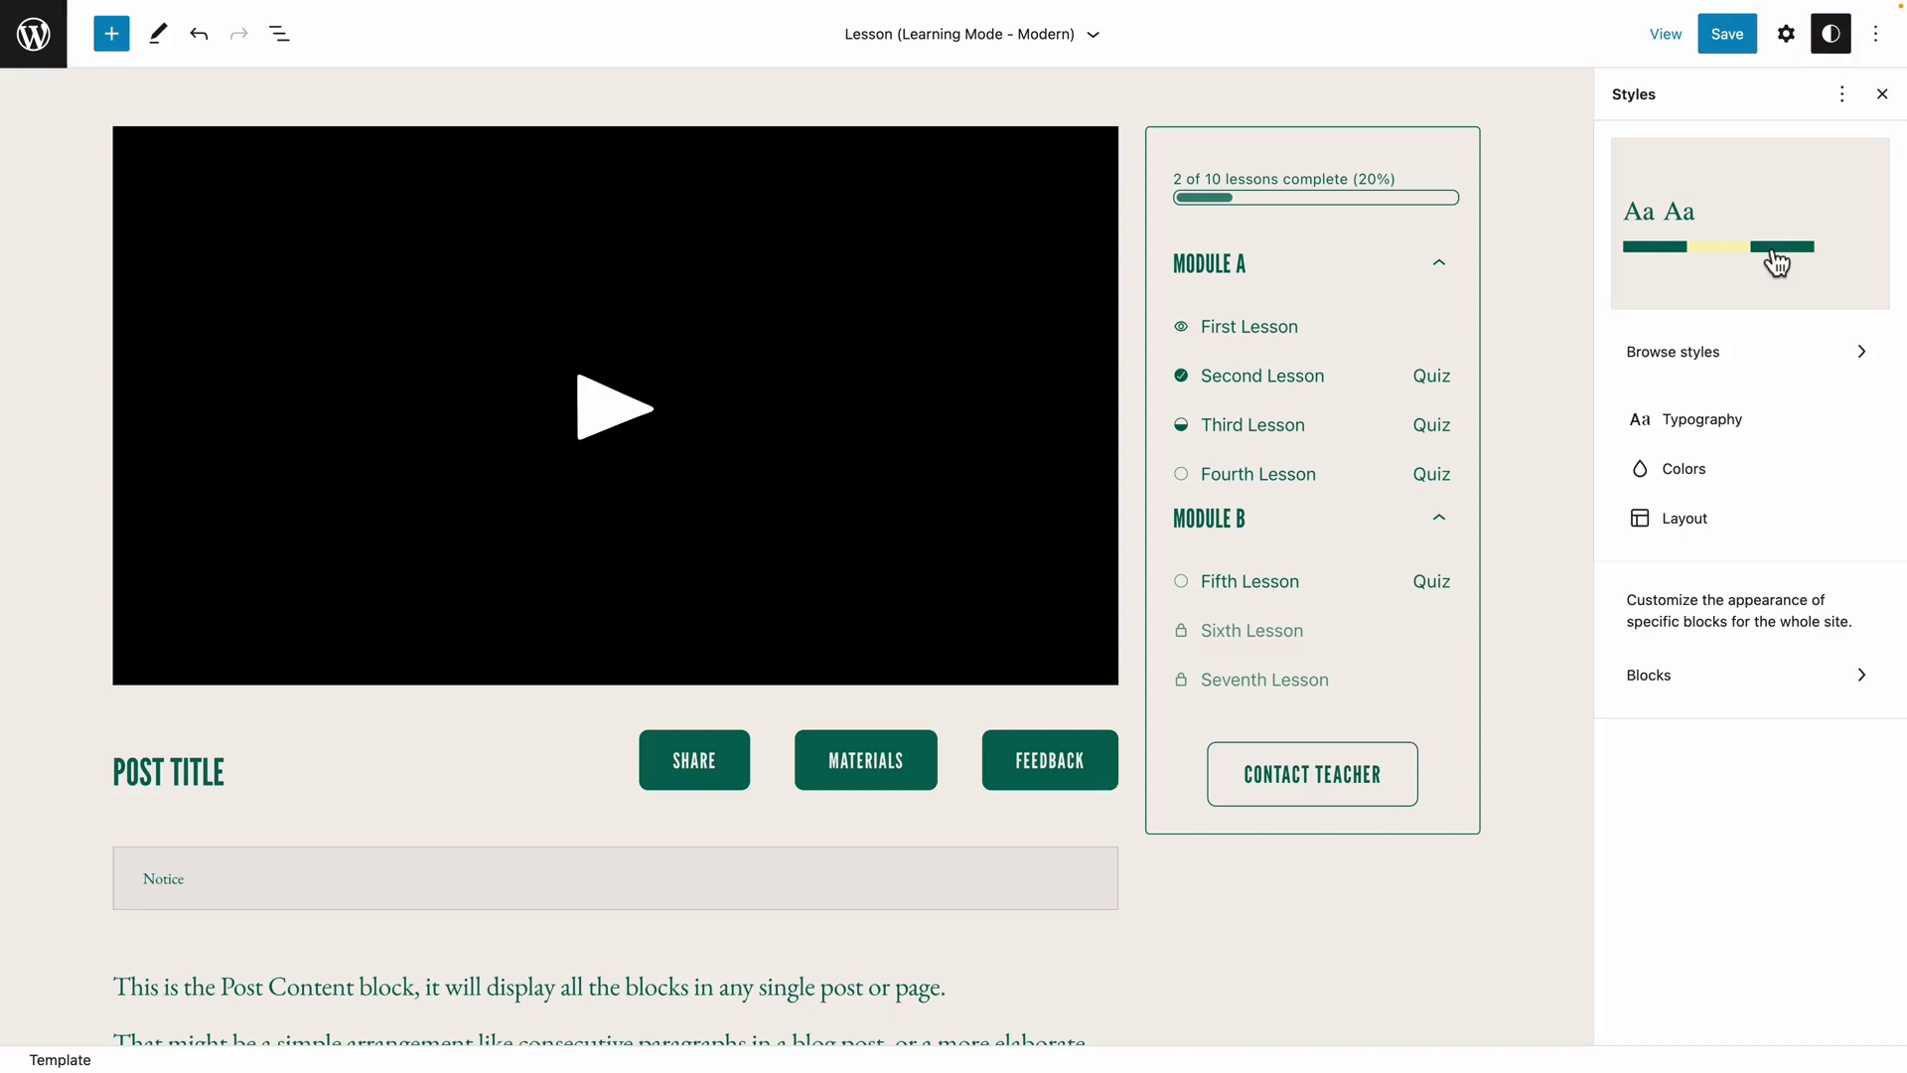
{"action": "left_click", "coordinate": [1706, 366]}
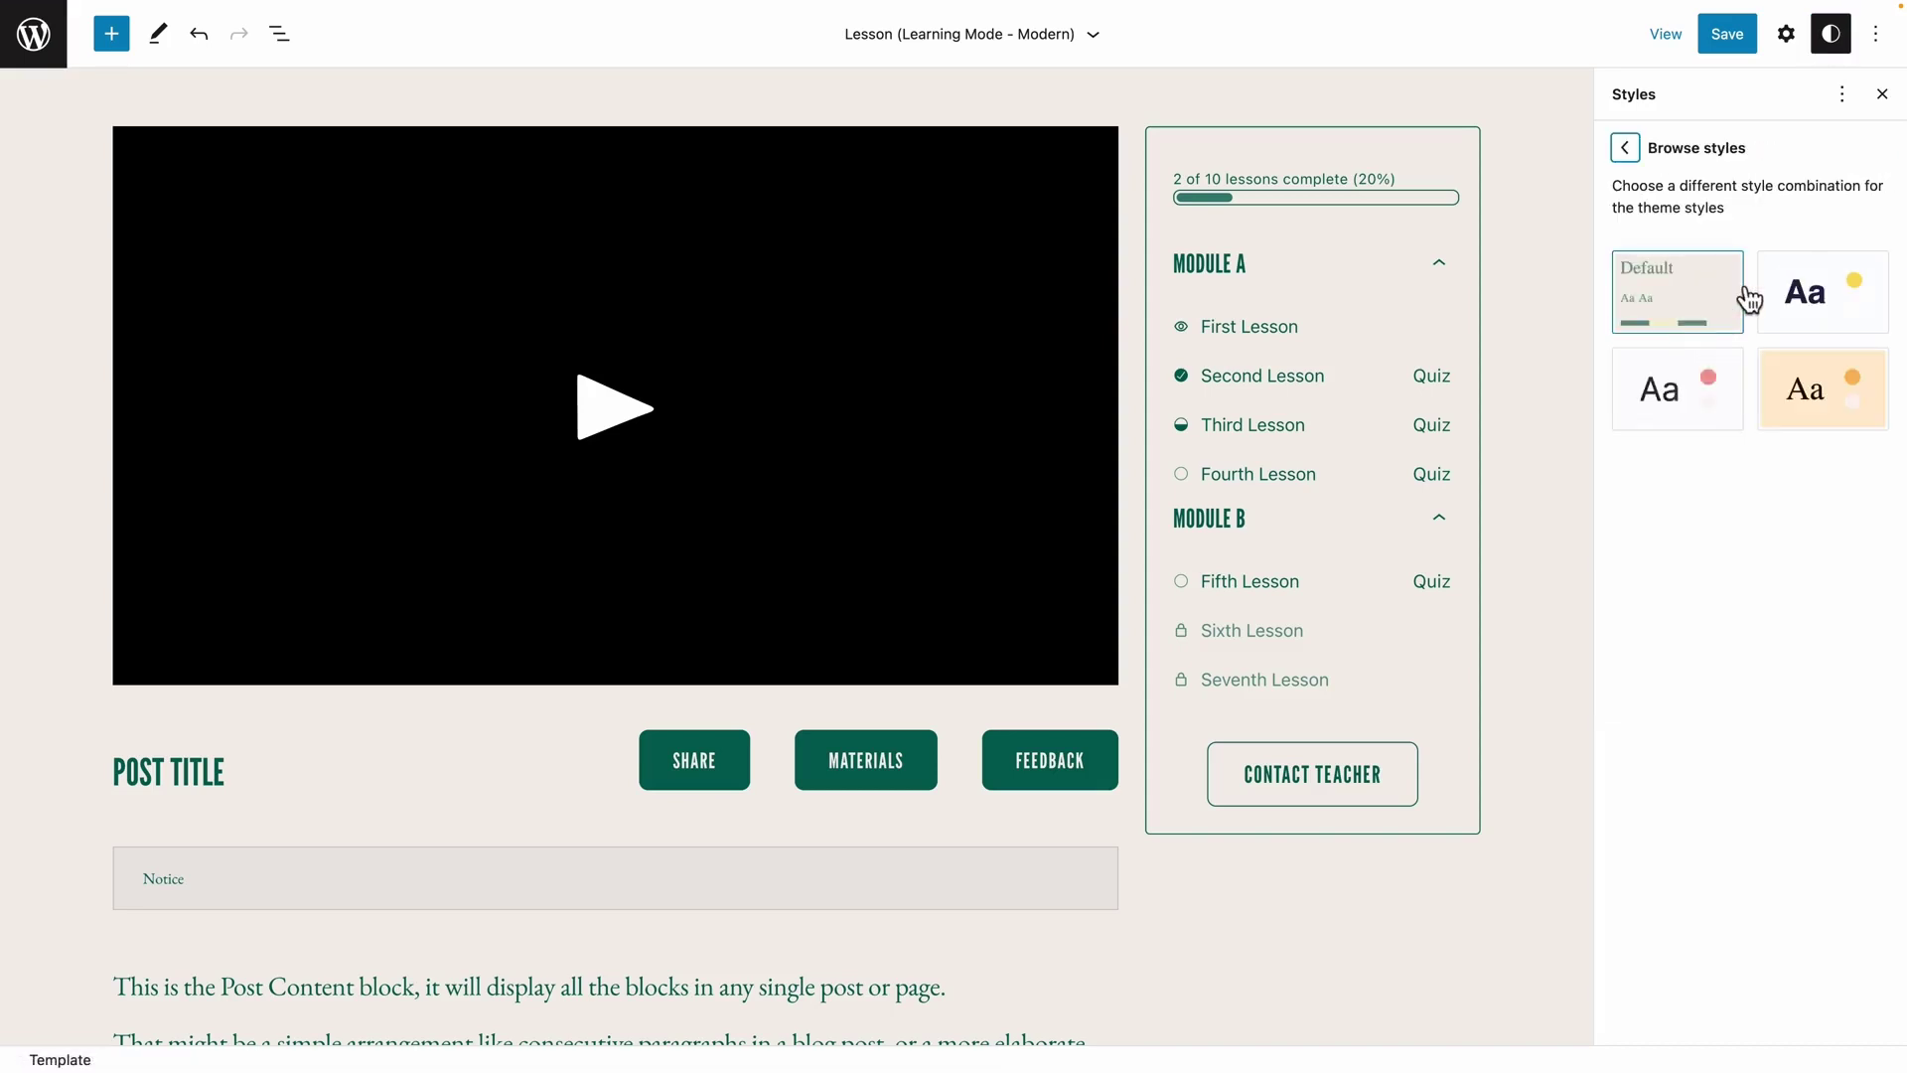
{"action": "left_click", "coordinate": [1669, 402]}
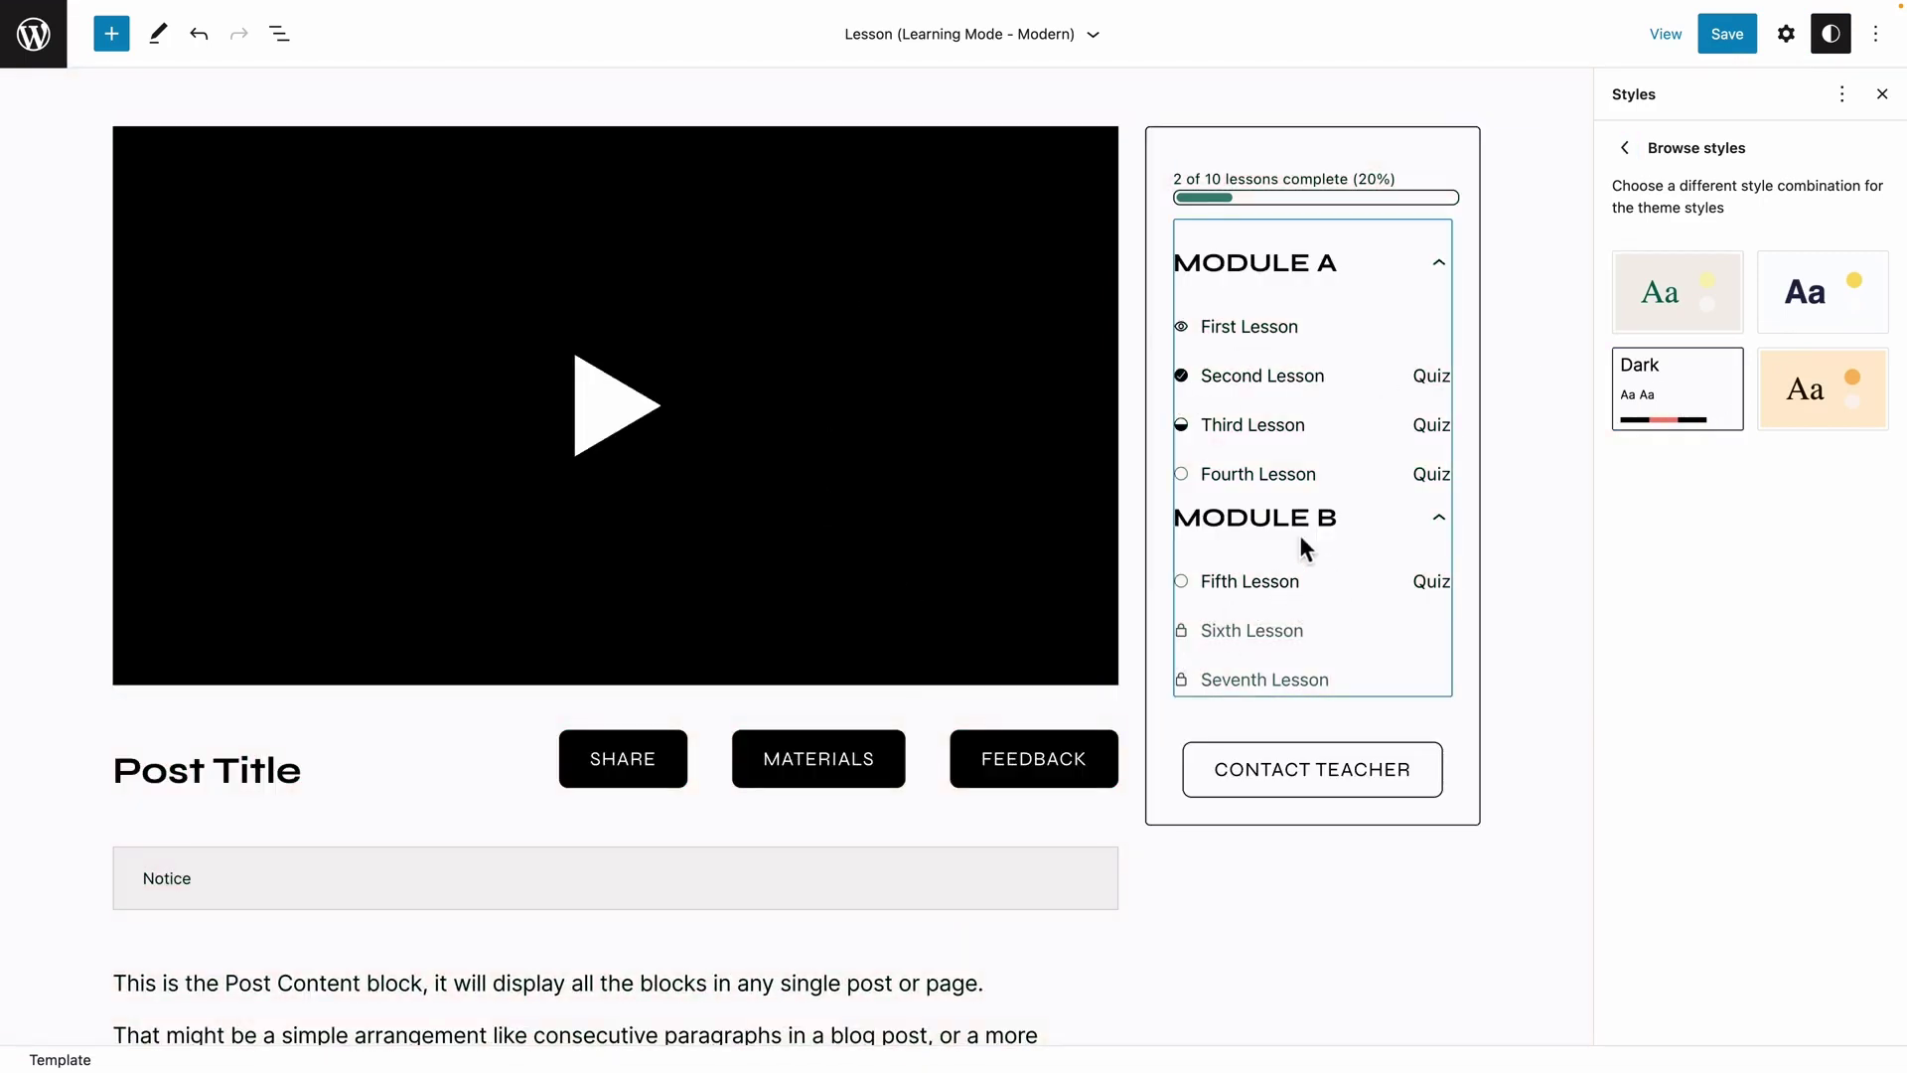
{"action": "scroll", "coordinate": [1299, 535], "scroll_direction": "down", "scroll_amount": 1}
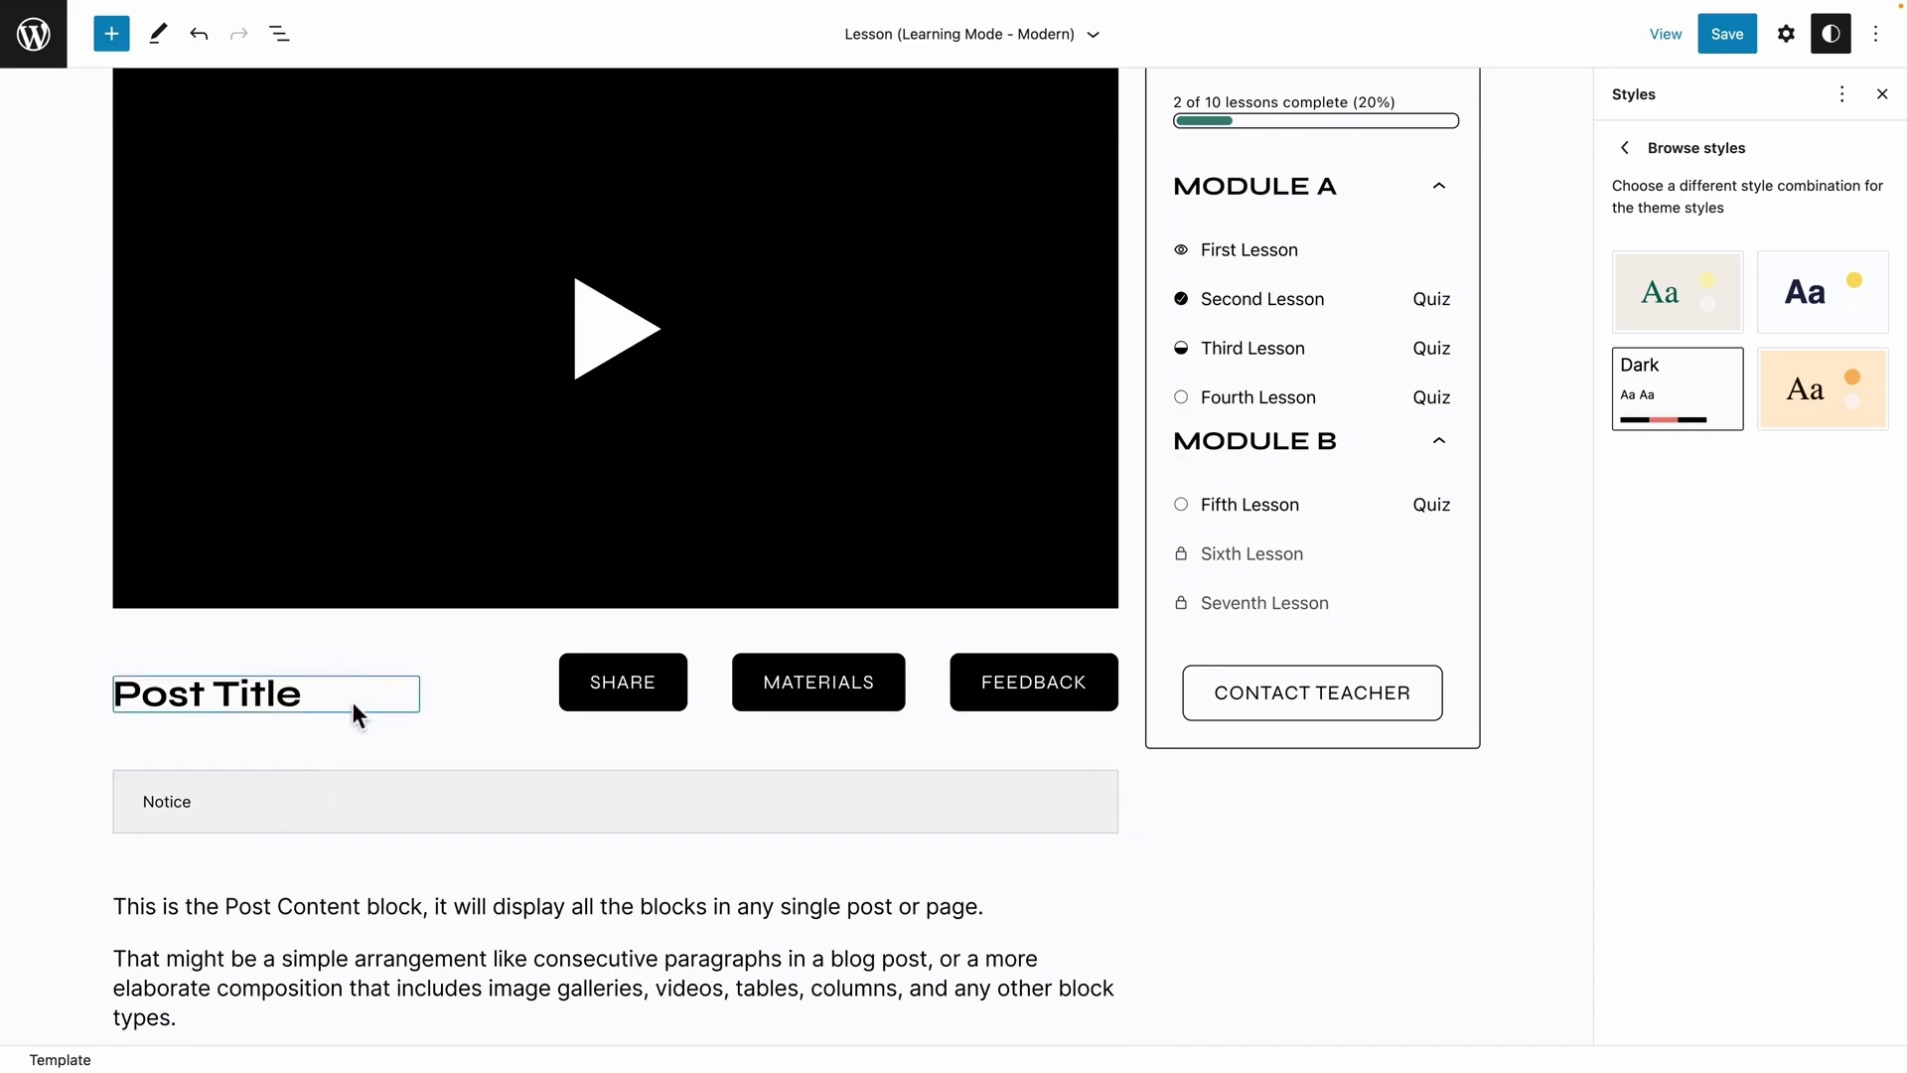
{"action": "scroll", "coordinate": [259, 689], "scroll_direction": "up", "scroll_amount": 2}
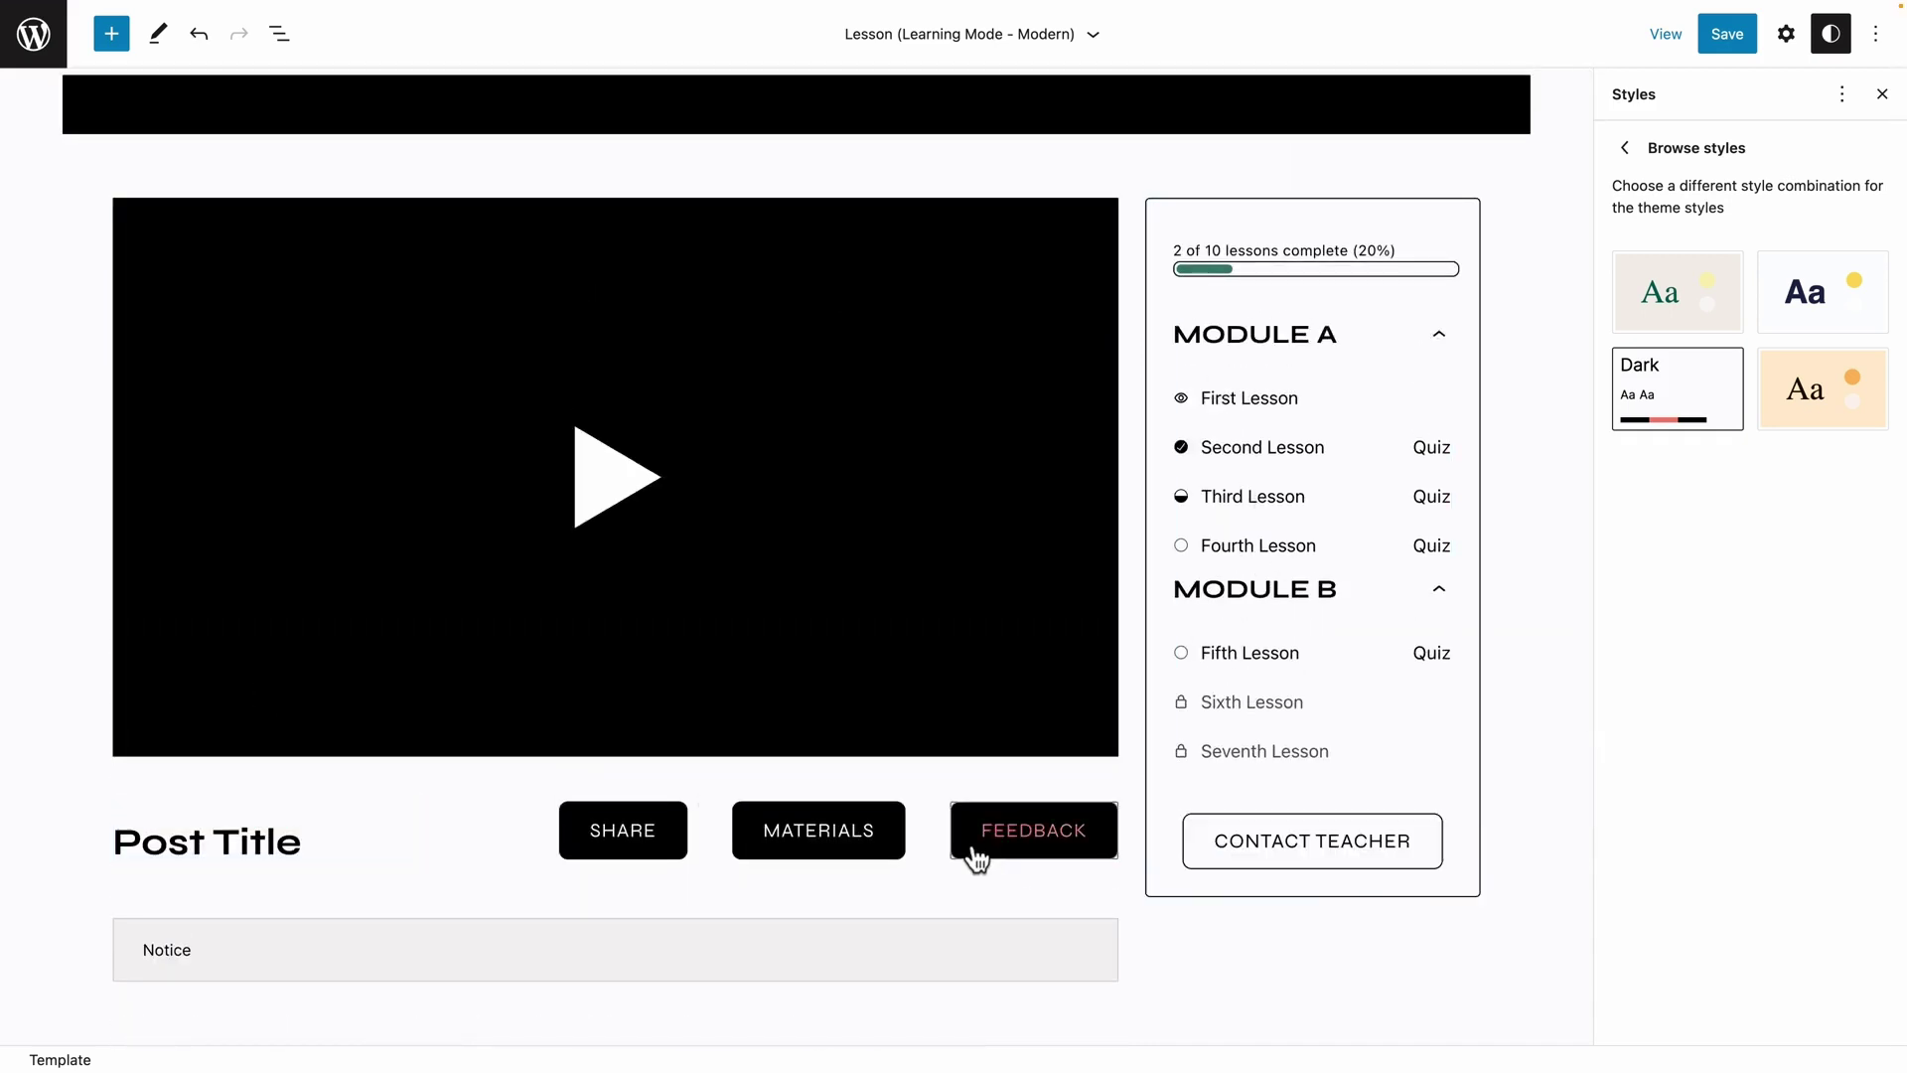
Select the Row block inside the header and show its block Settings instead of Styles
{"action": "left_click", "coordinate": [1619, 147]}
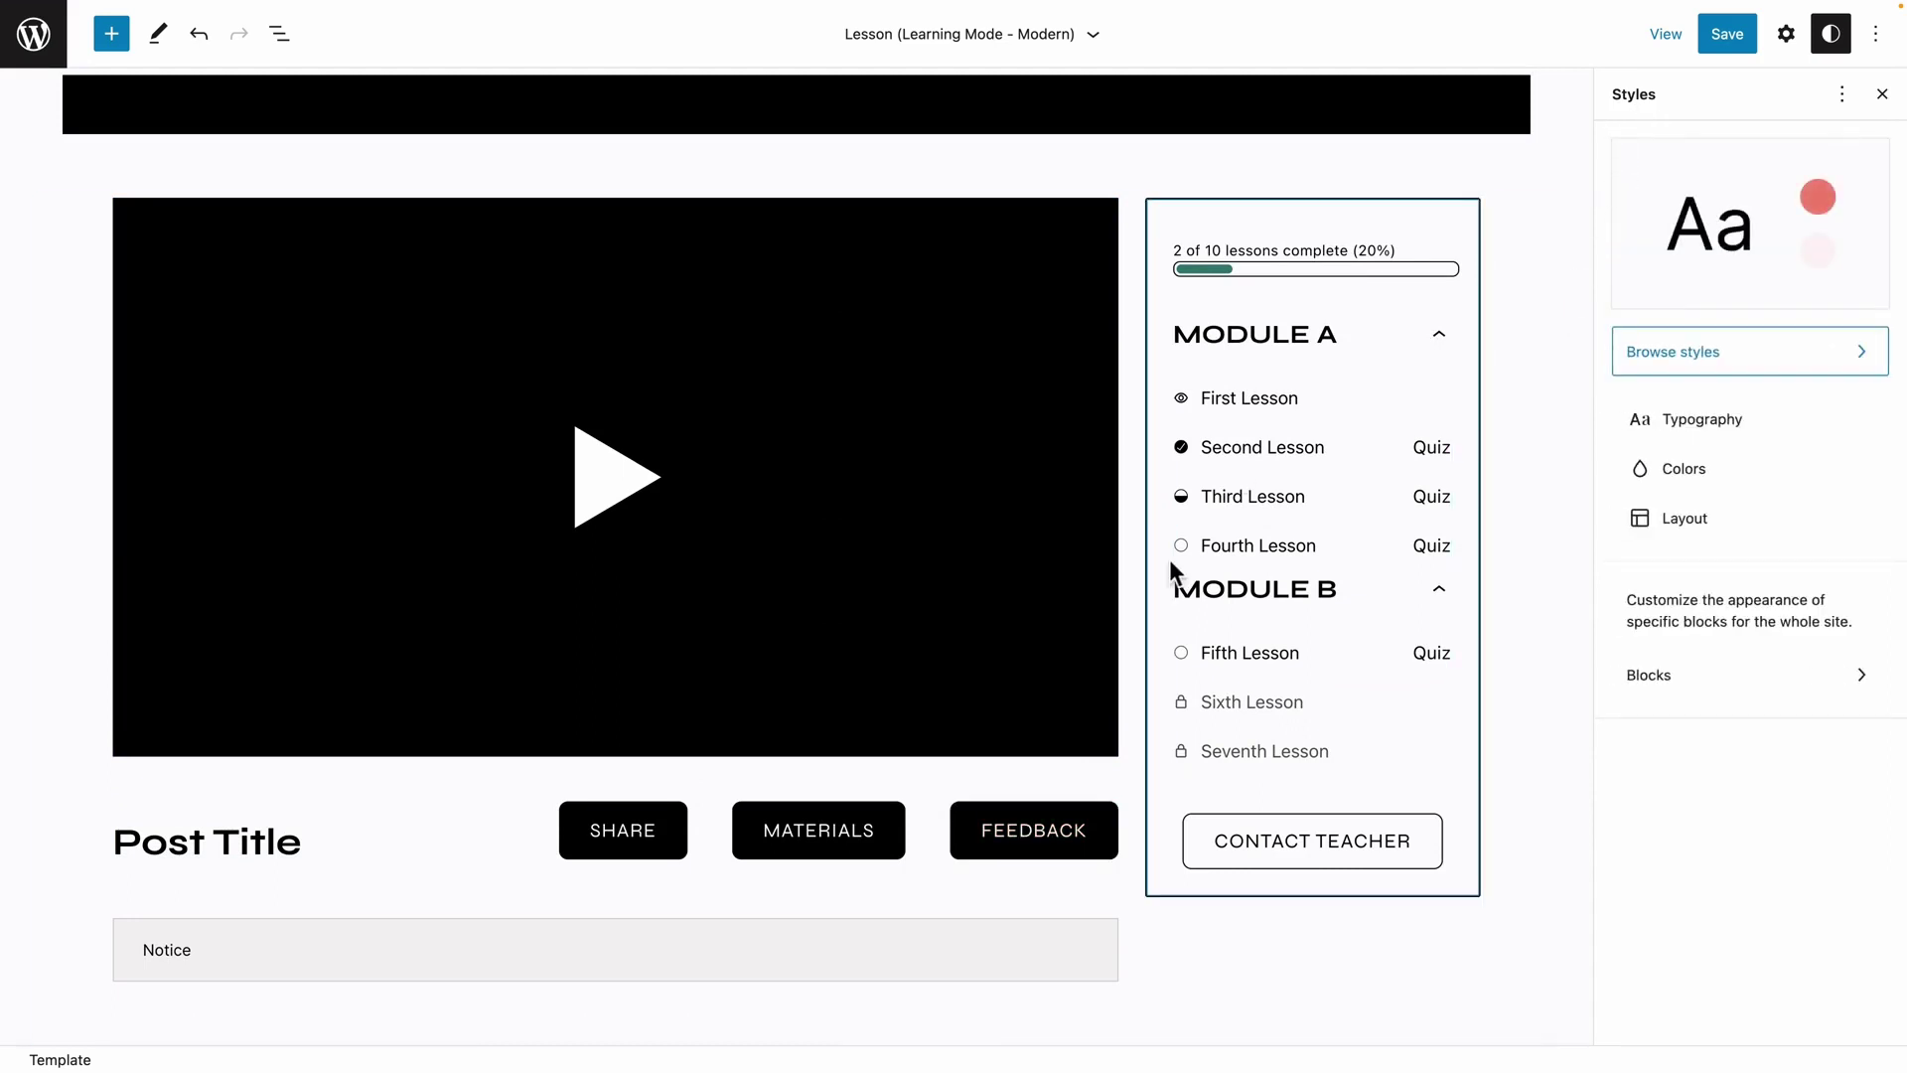
{"action": "left_click", "coordinate": [1181, 97]}
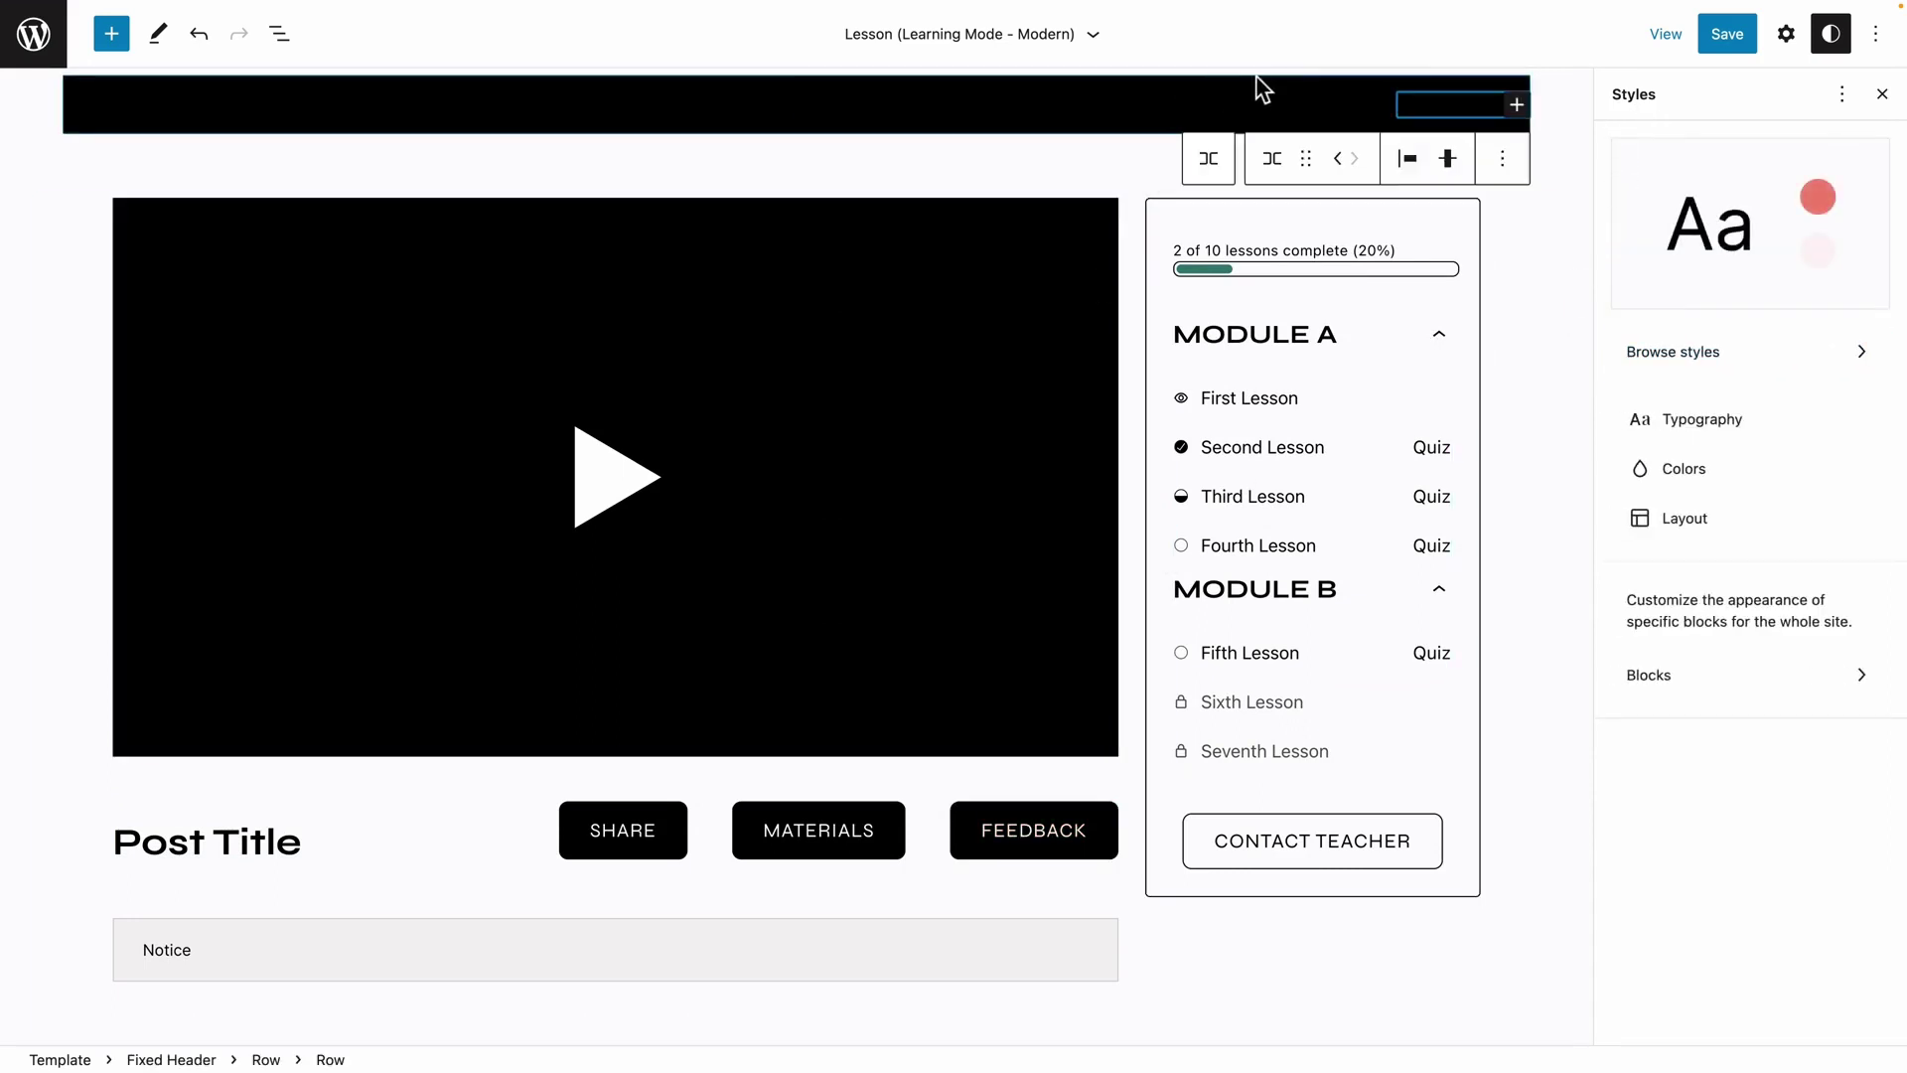
{"action": "left_click", "coordinate": [1880, 97]}
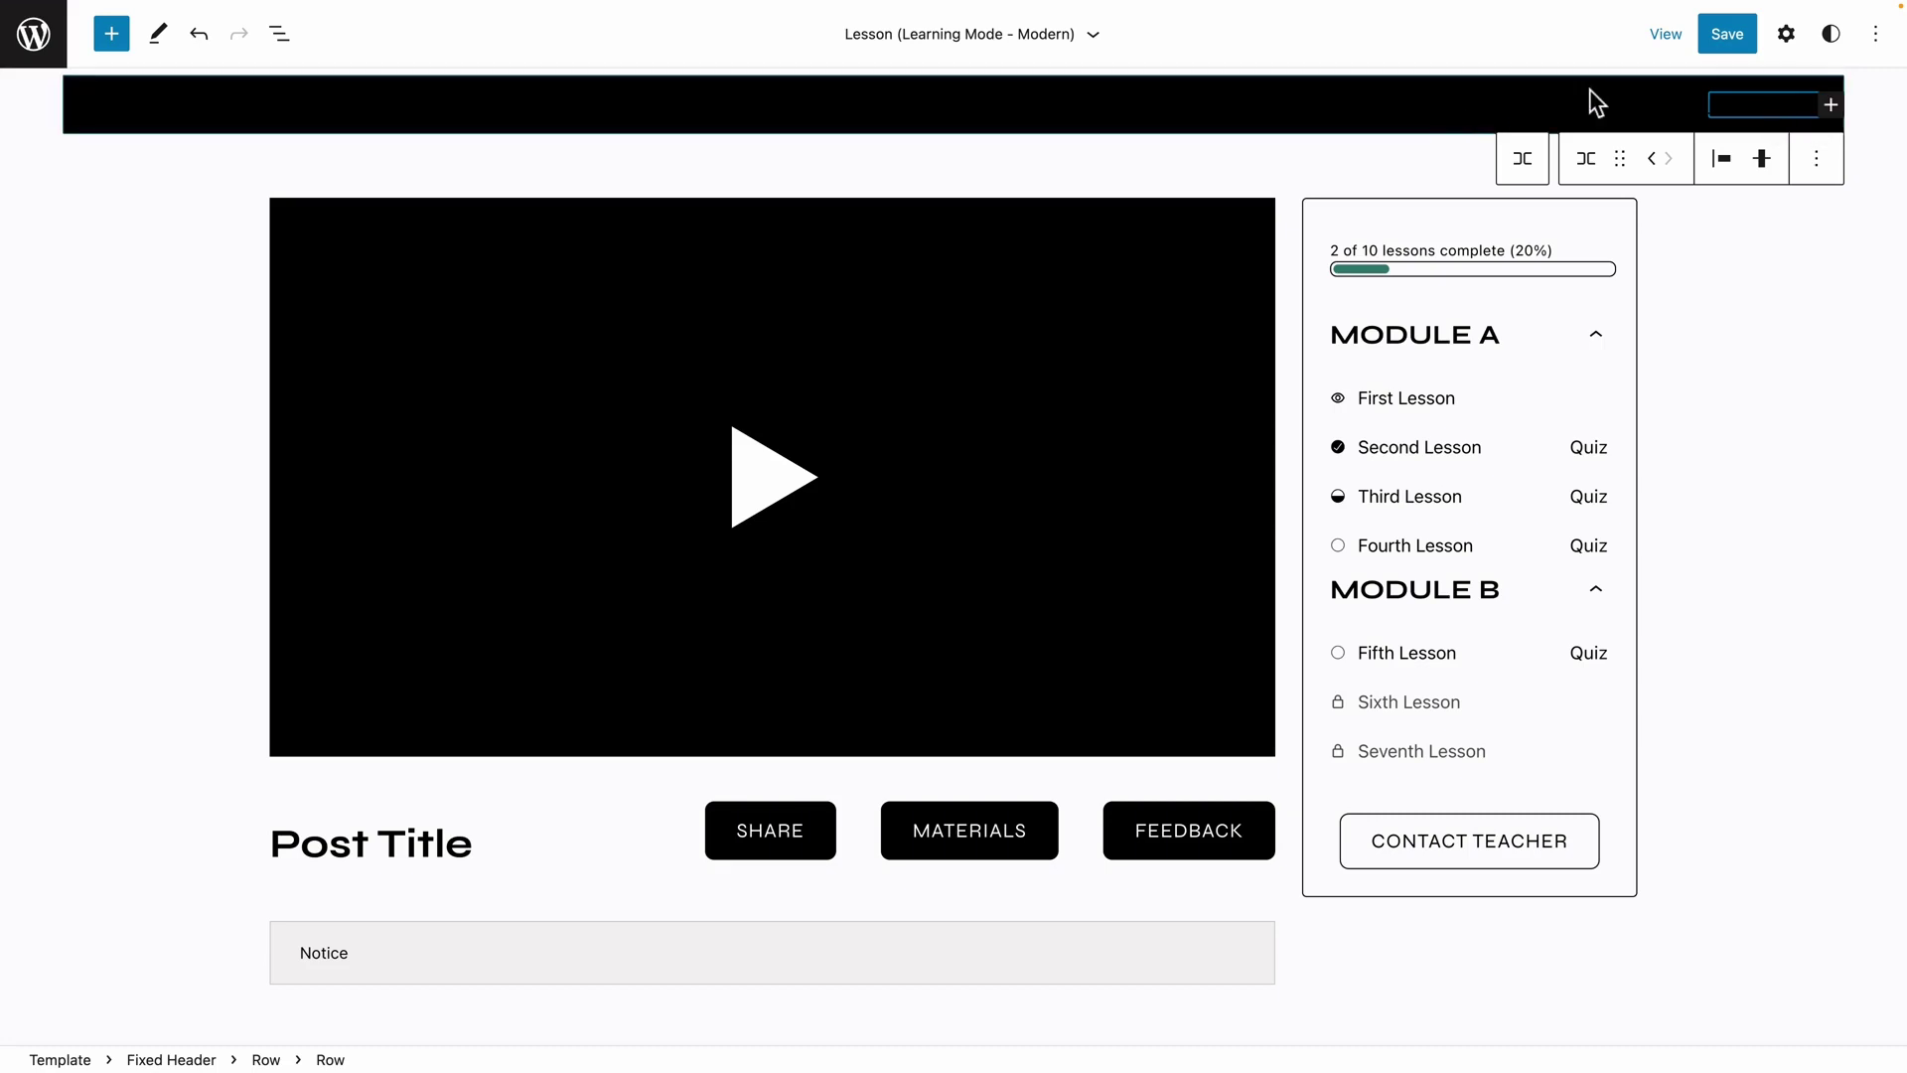
{"action": "left_click", "coordinate": [1786, 33]}
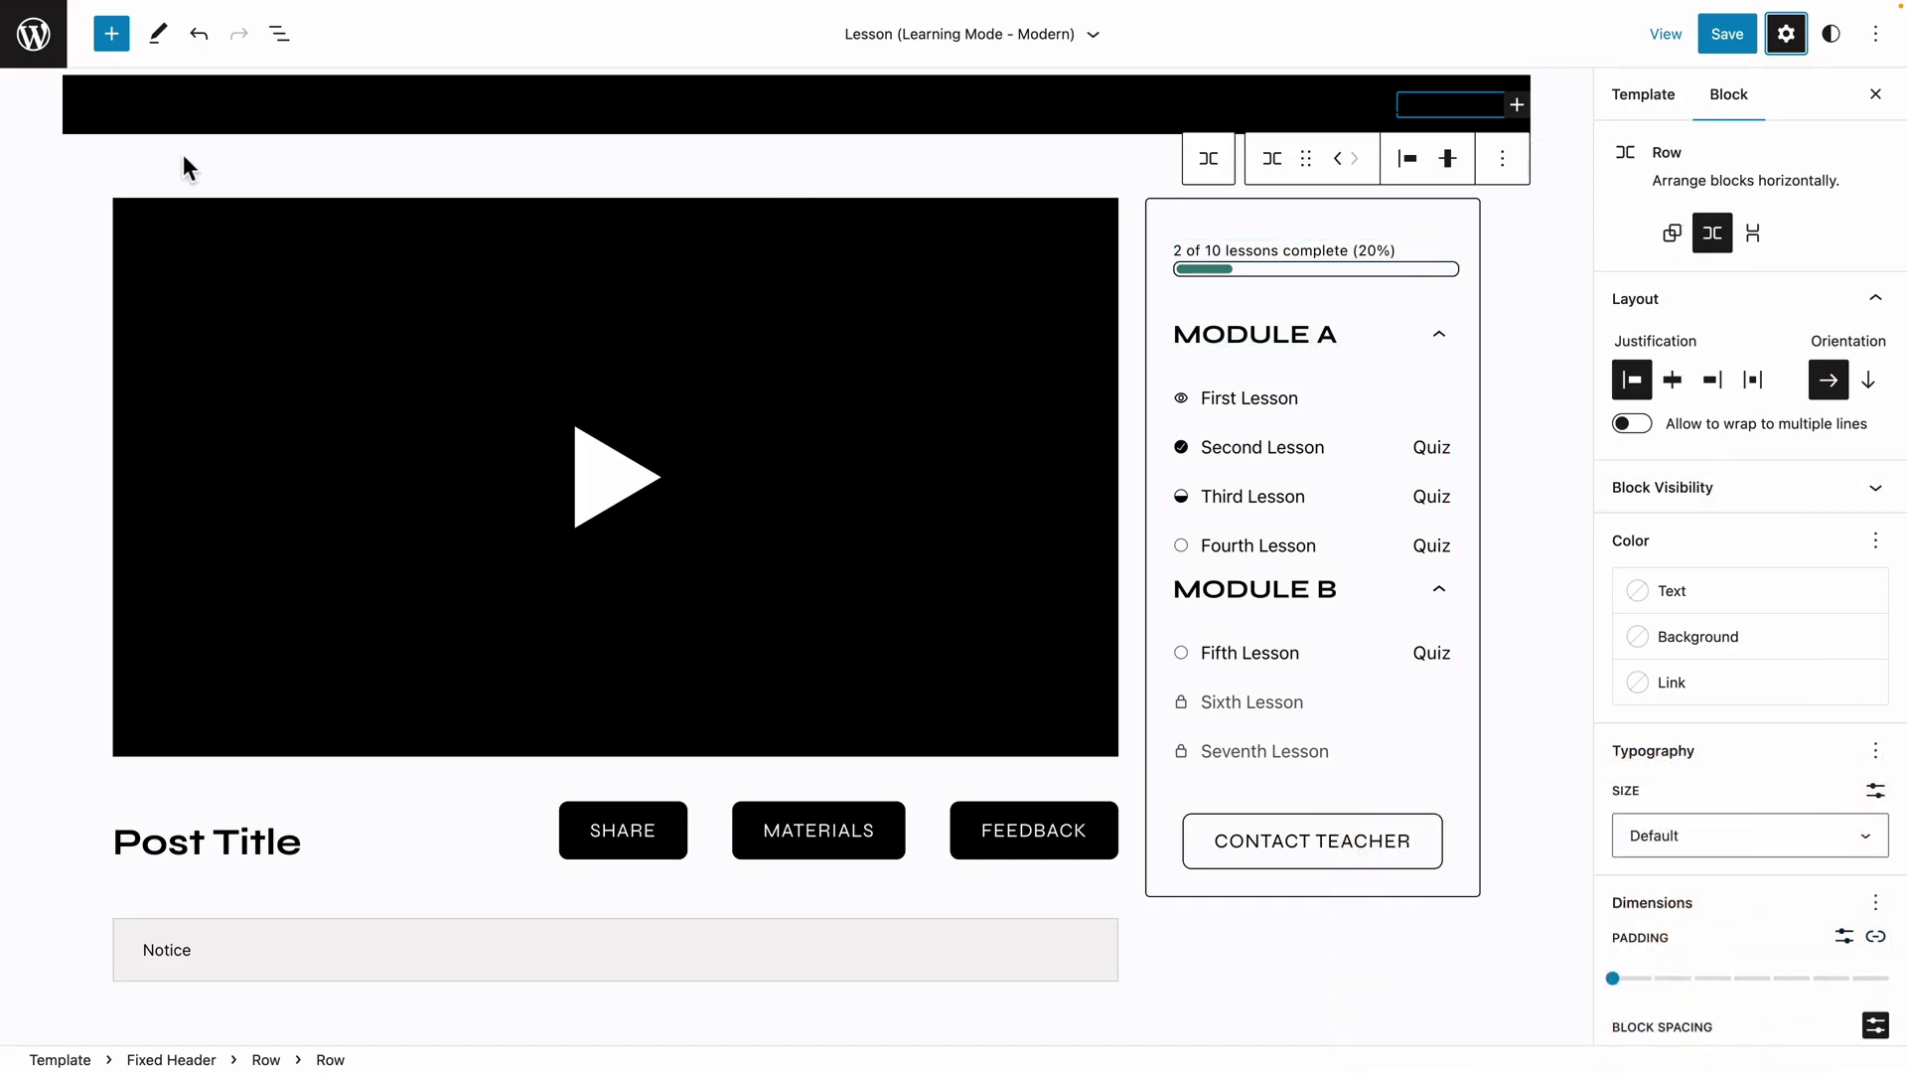
Set the site background colour to black in Styles > Colors
{"action": "left_click", "coordinate": [1832, 36]}
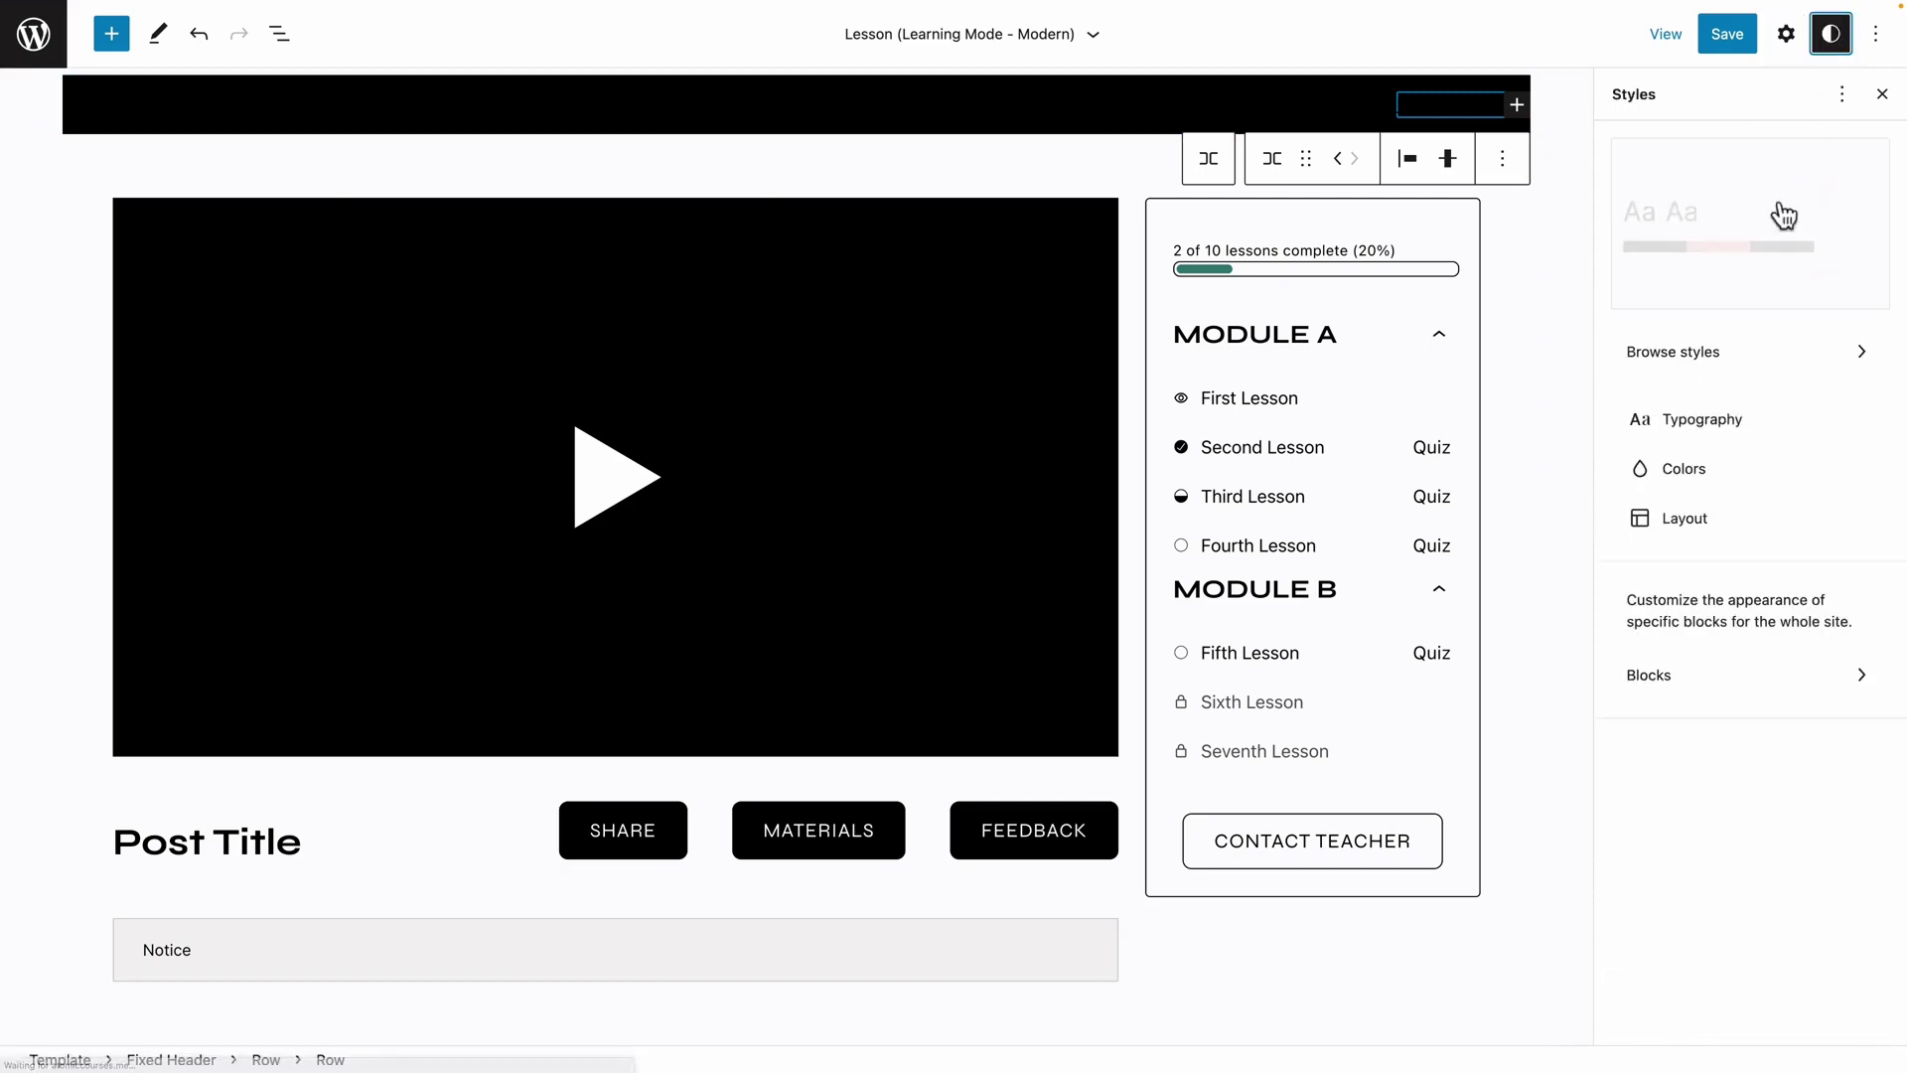
{"action": "left_click", "coordinate": [1693, 477]}
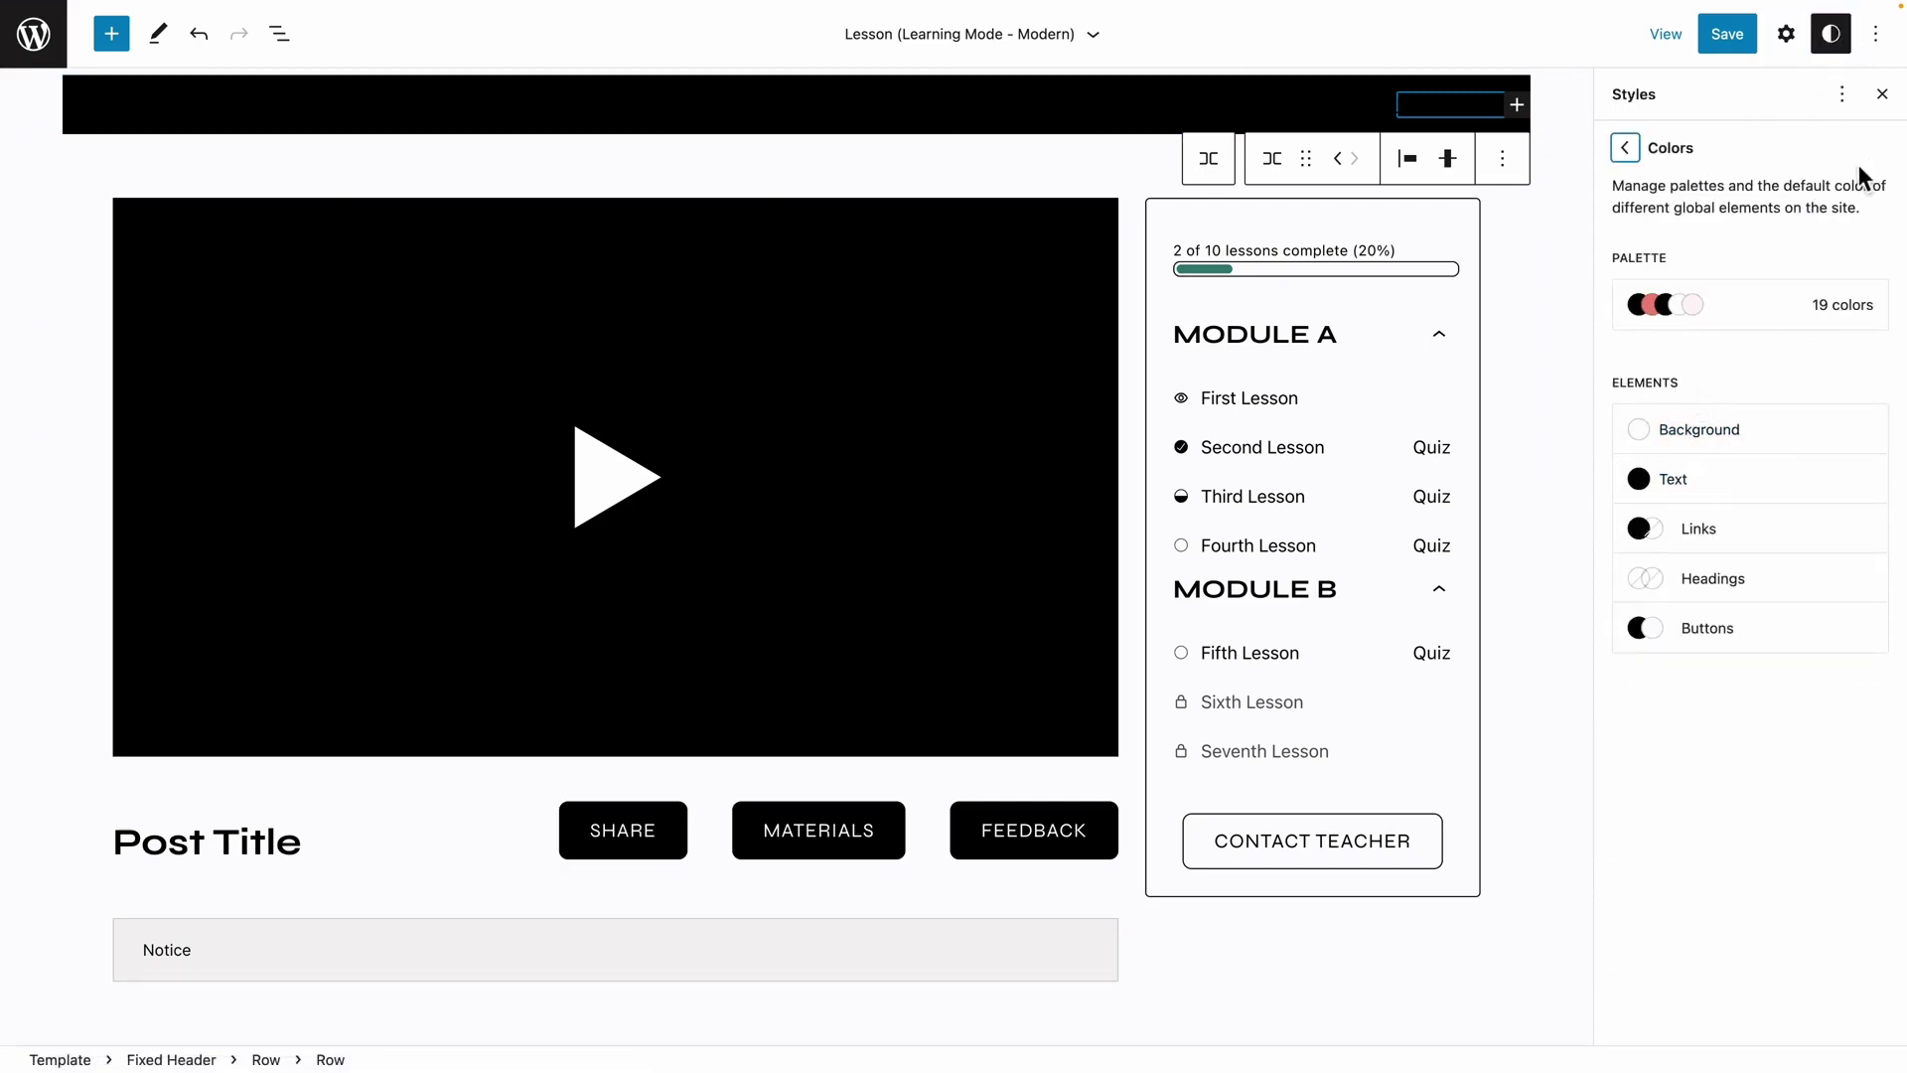
{"action": "left_click", "coordinate": [1842, 95]}
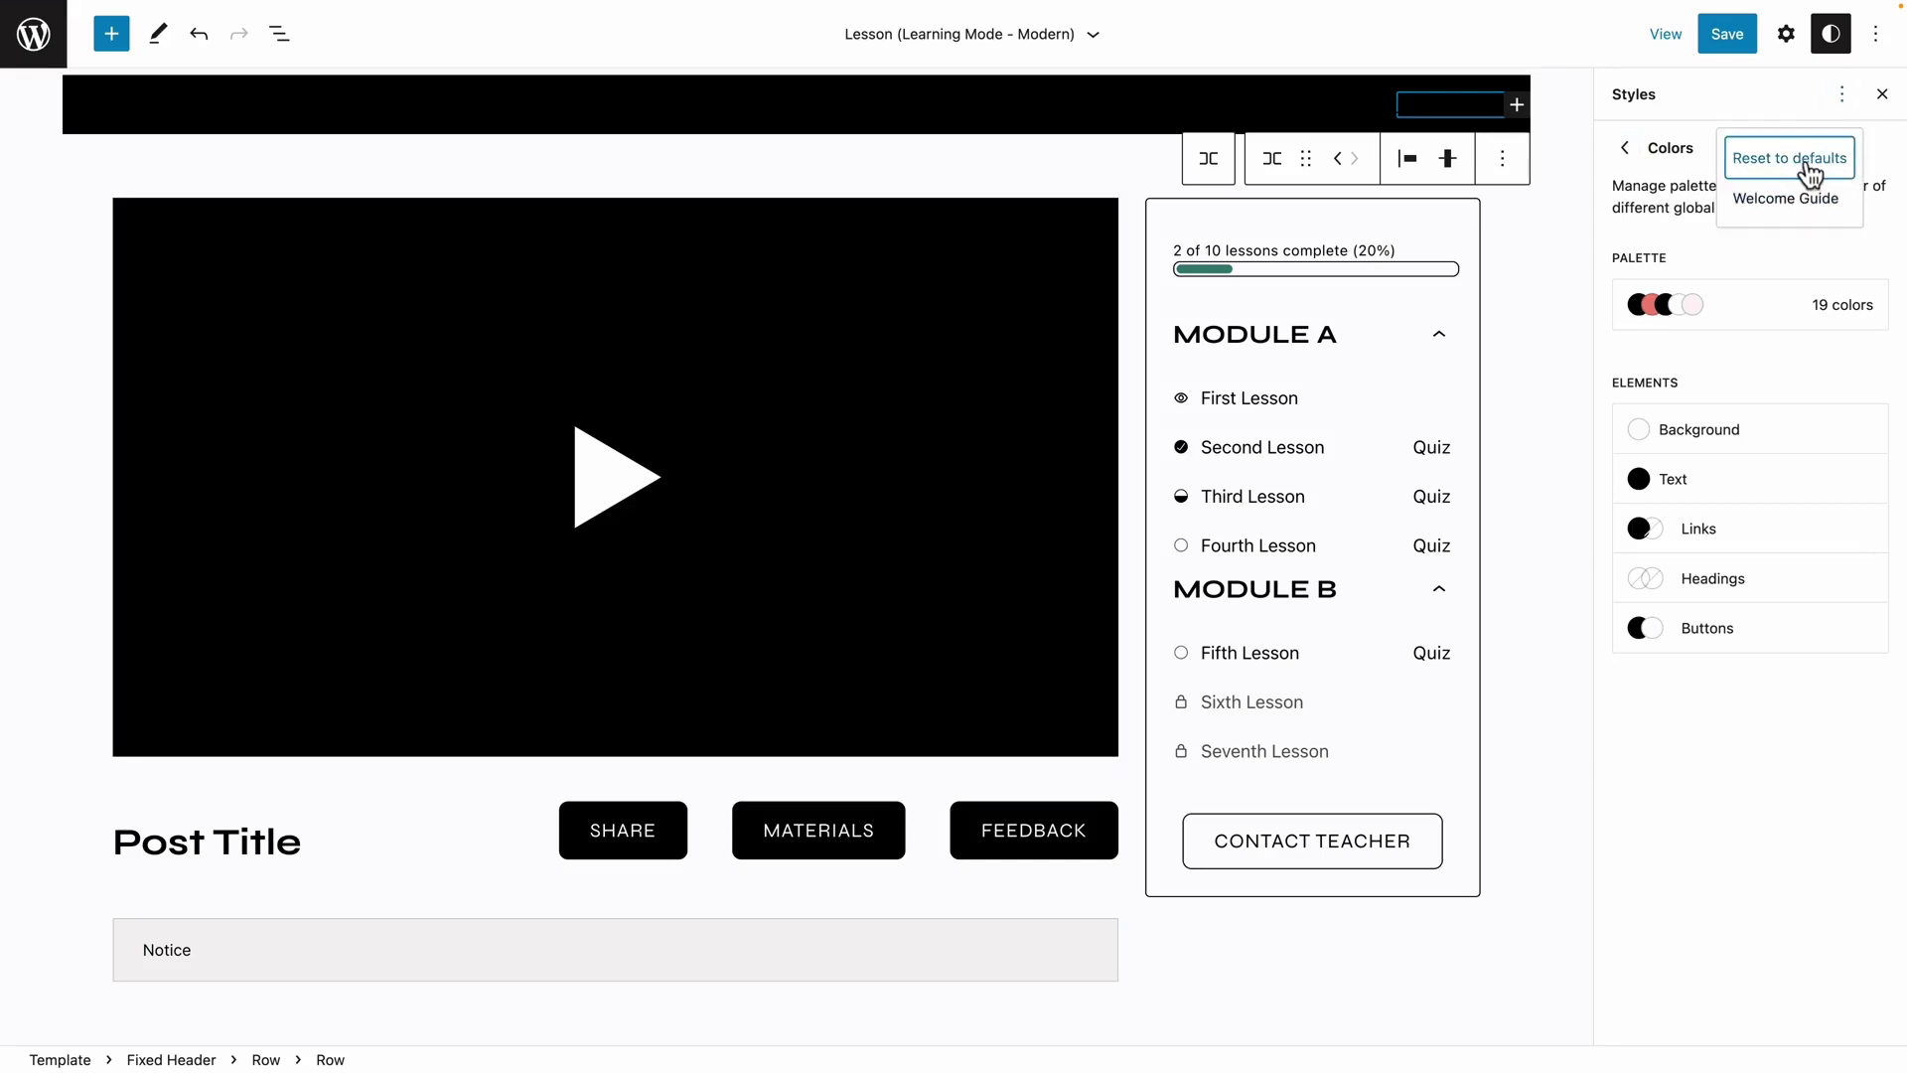
{"action": "left_click", "coordinate": [1756, 272]}
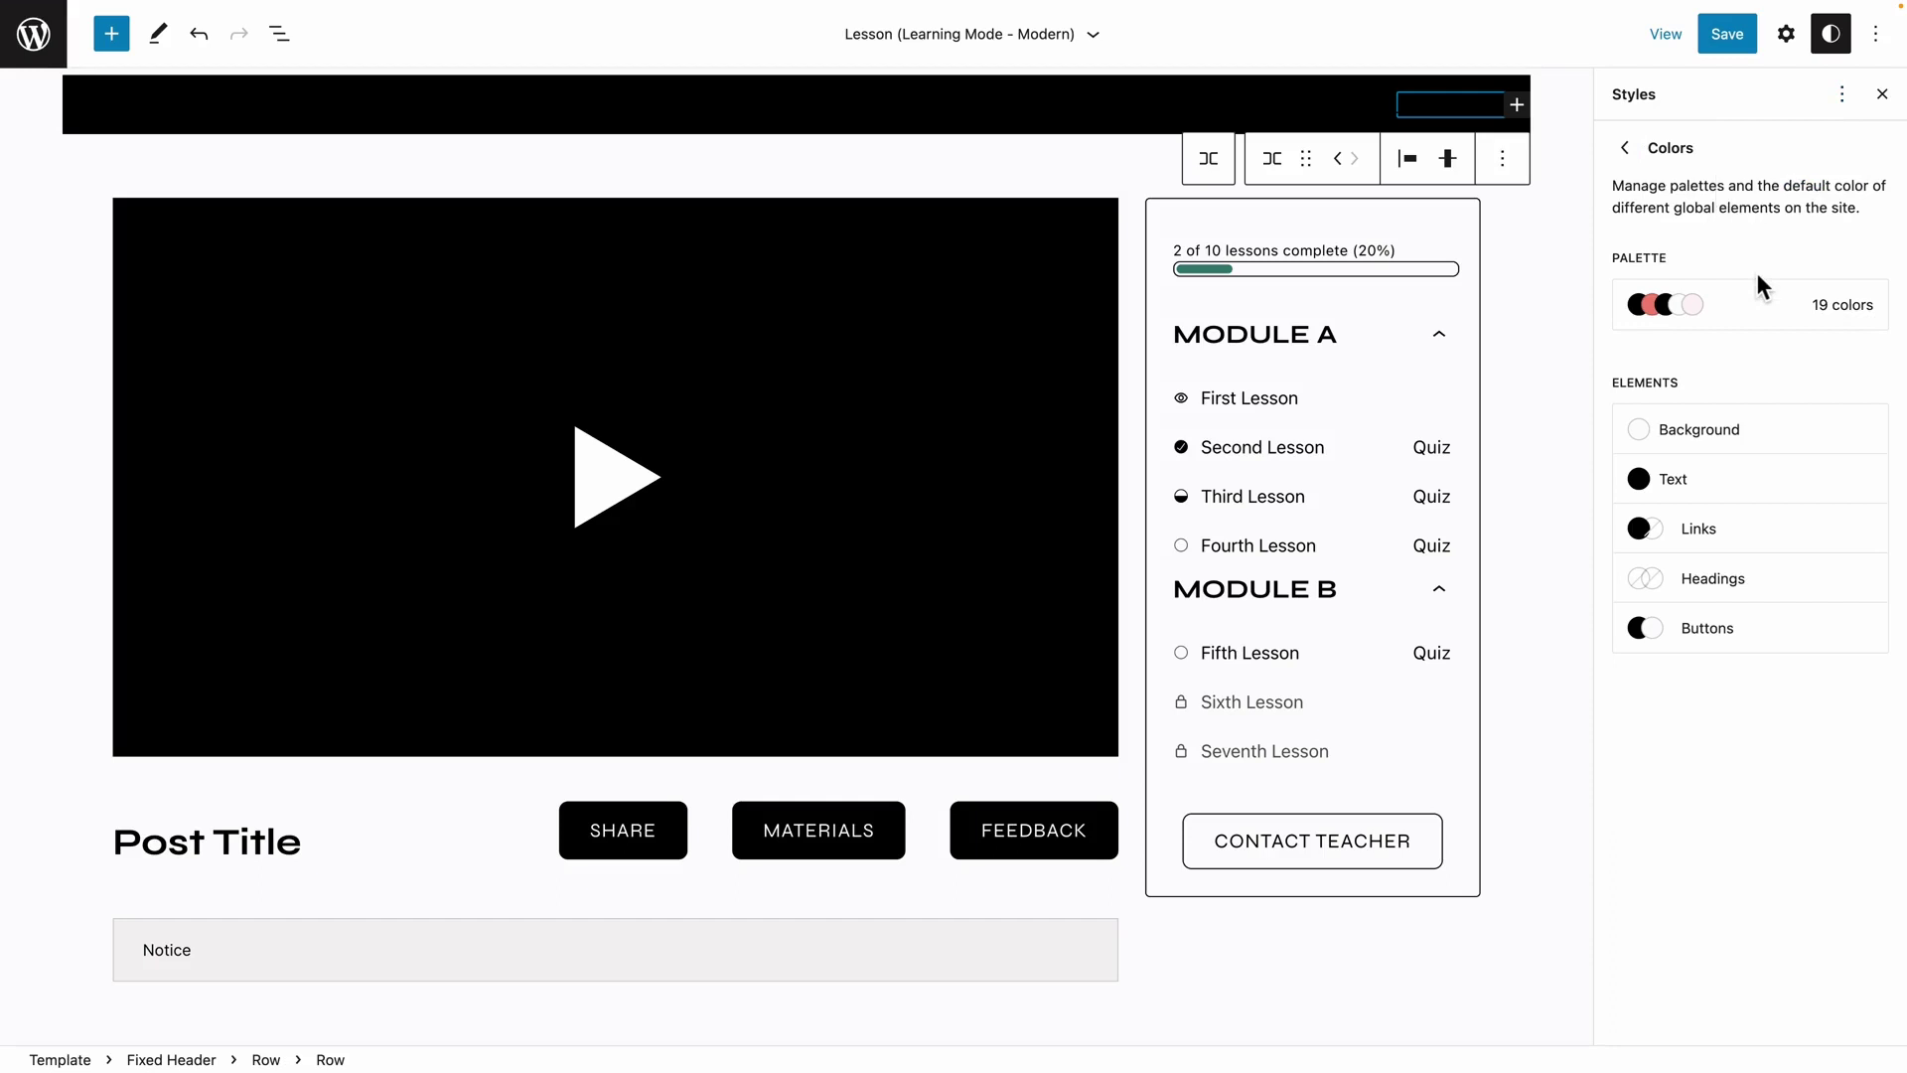
{"action": "left_click", "coordinate": [1697, 447]}
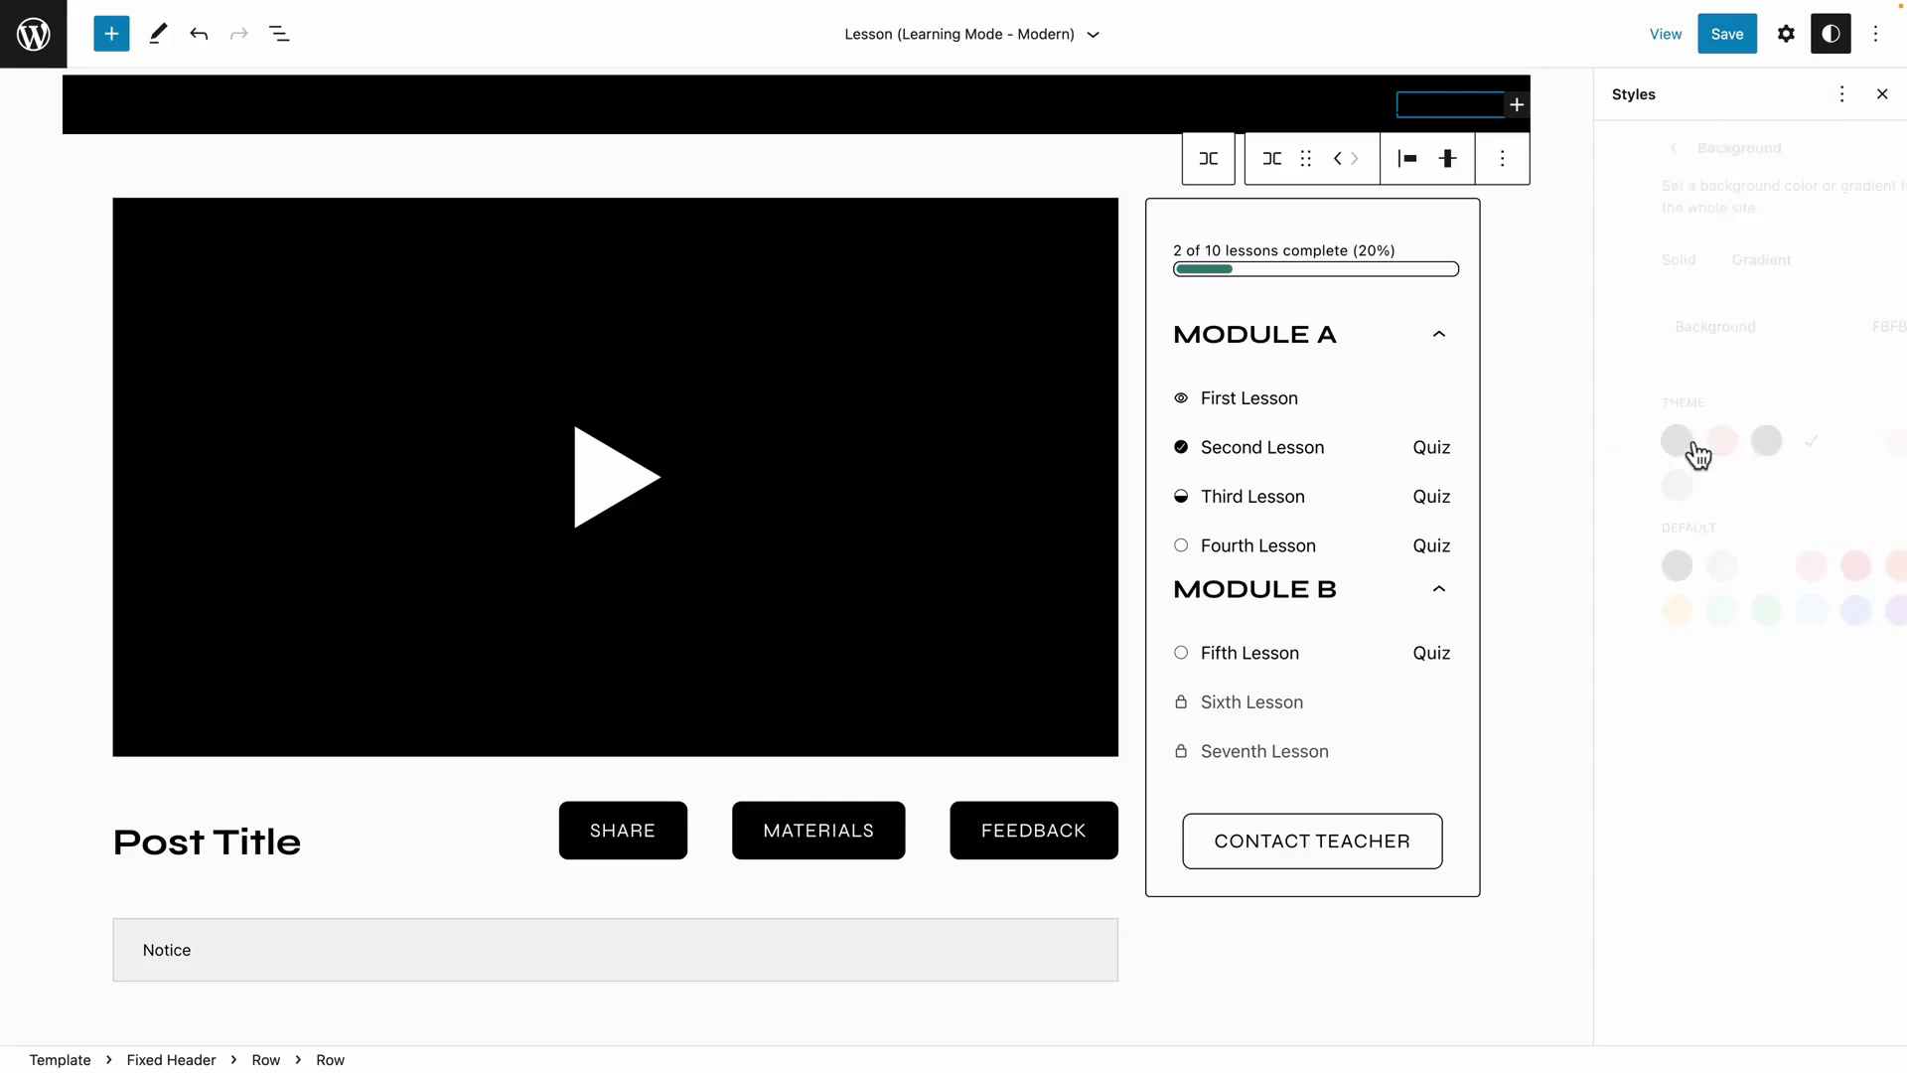
{"action": "left_click", "coordinate": [1627, 442]}
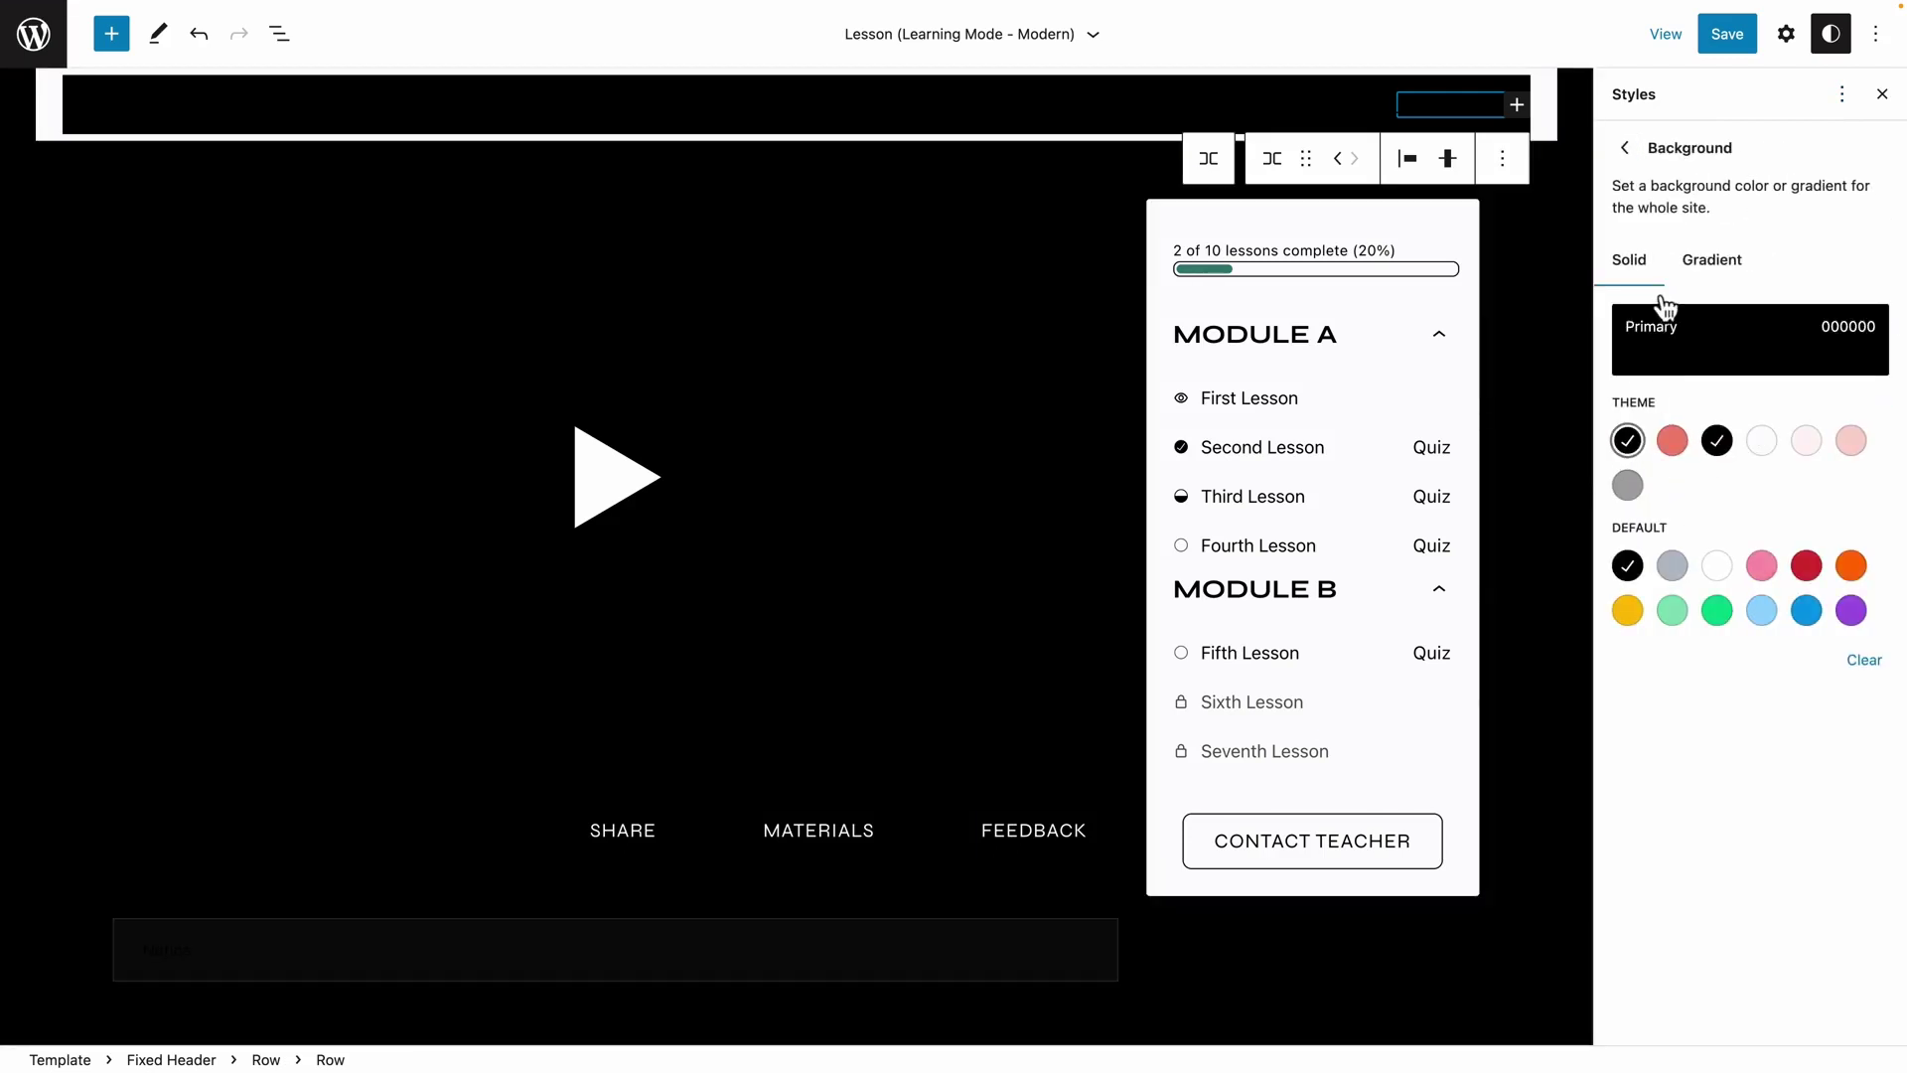
{"action": "left_click", "coordinate": [1626, 149]}
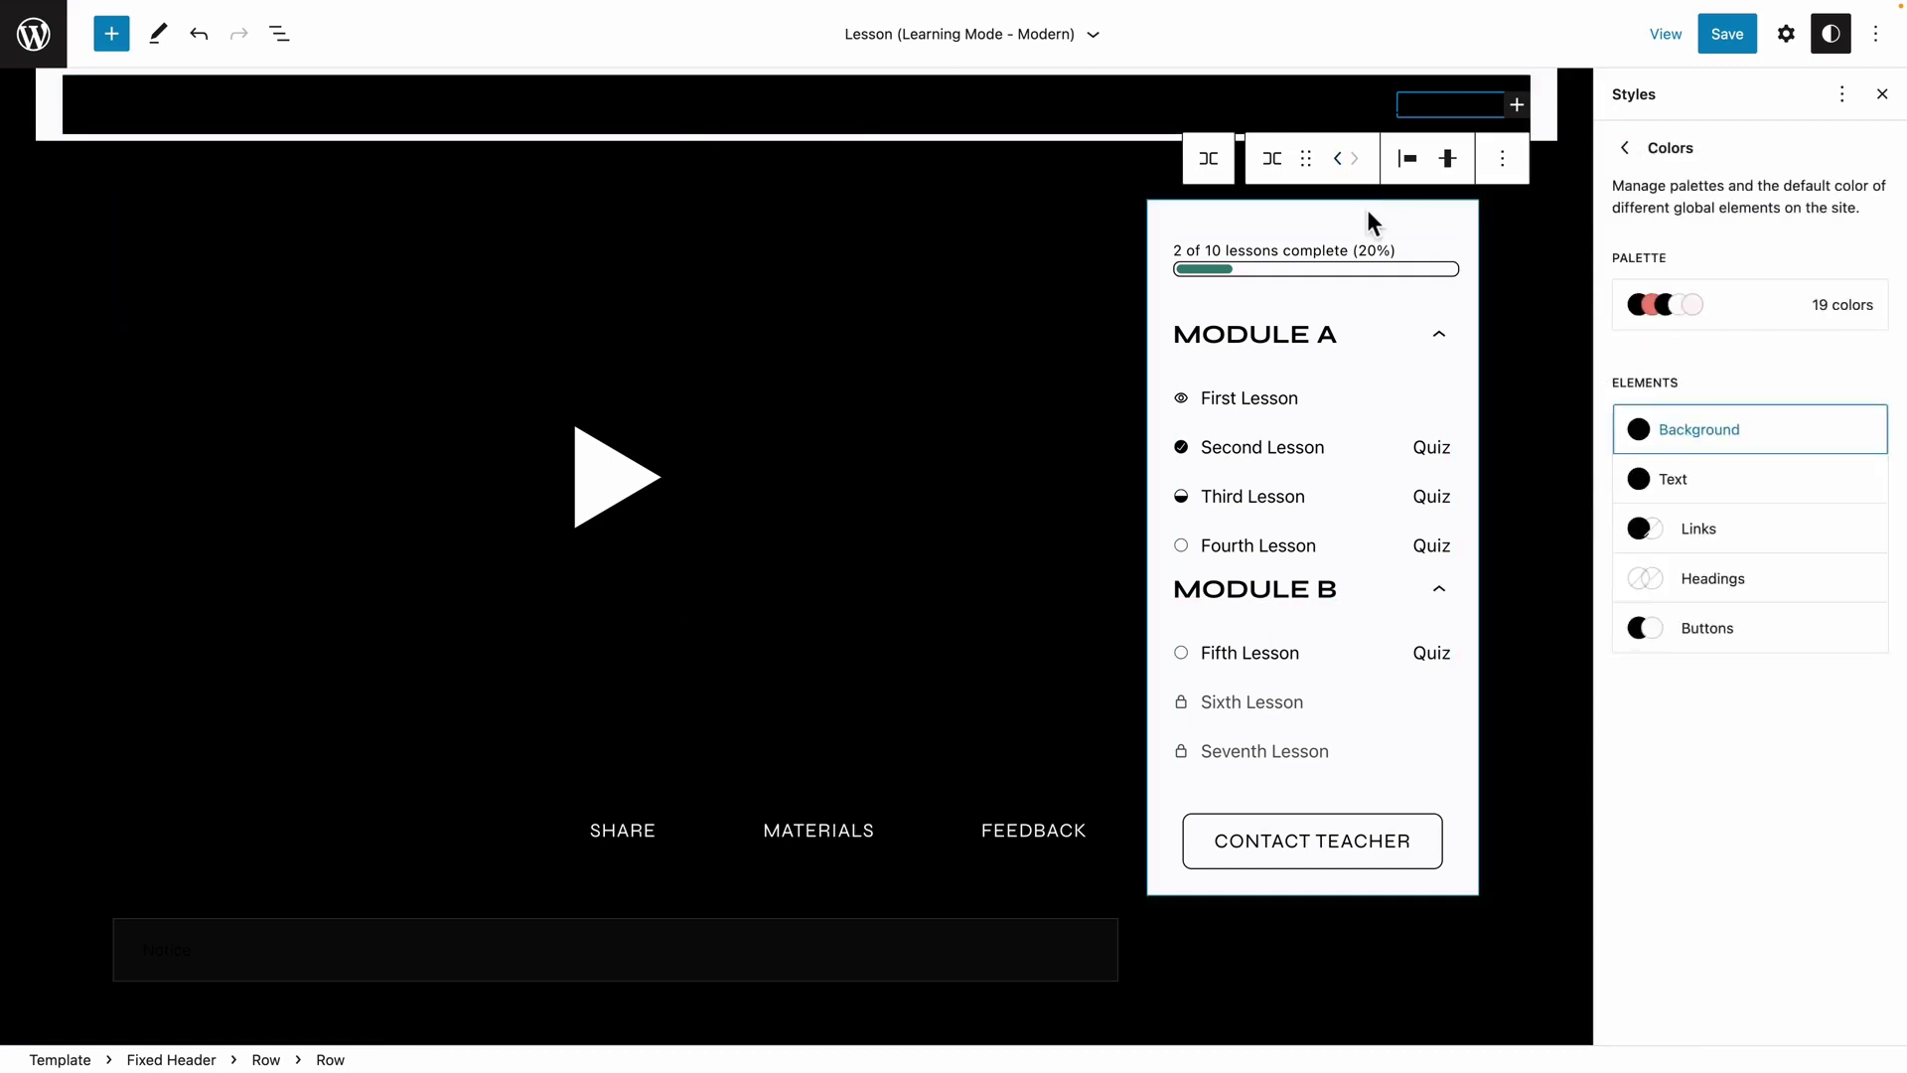
Make default text off-white FBFBFB, and links Tertiary FBF3F2 with pale pink F8CFC8 on hover
{"action": "left_click", "coordinate": [1694, 484]}
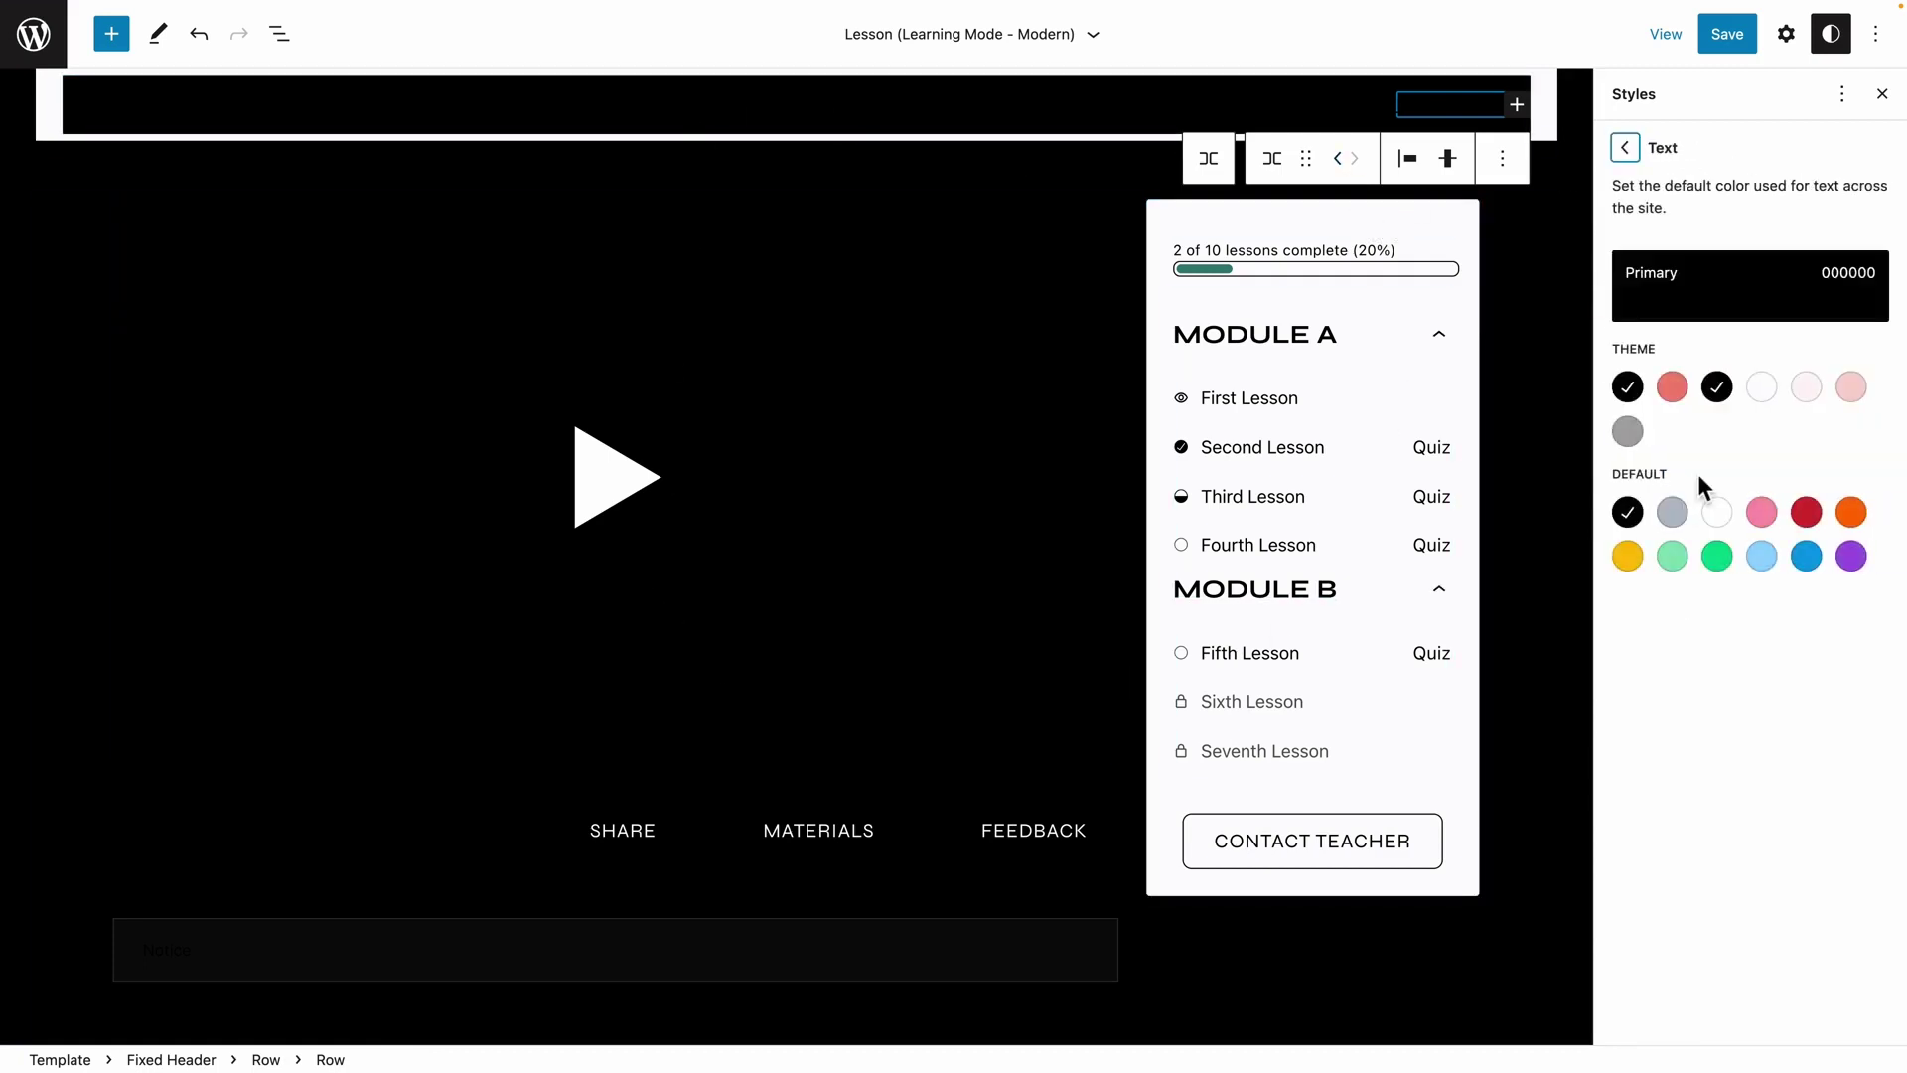
{"action": "left_click", "coordinate": [1756, 397]}
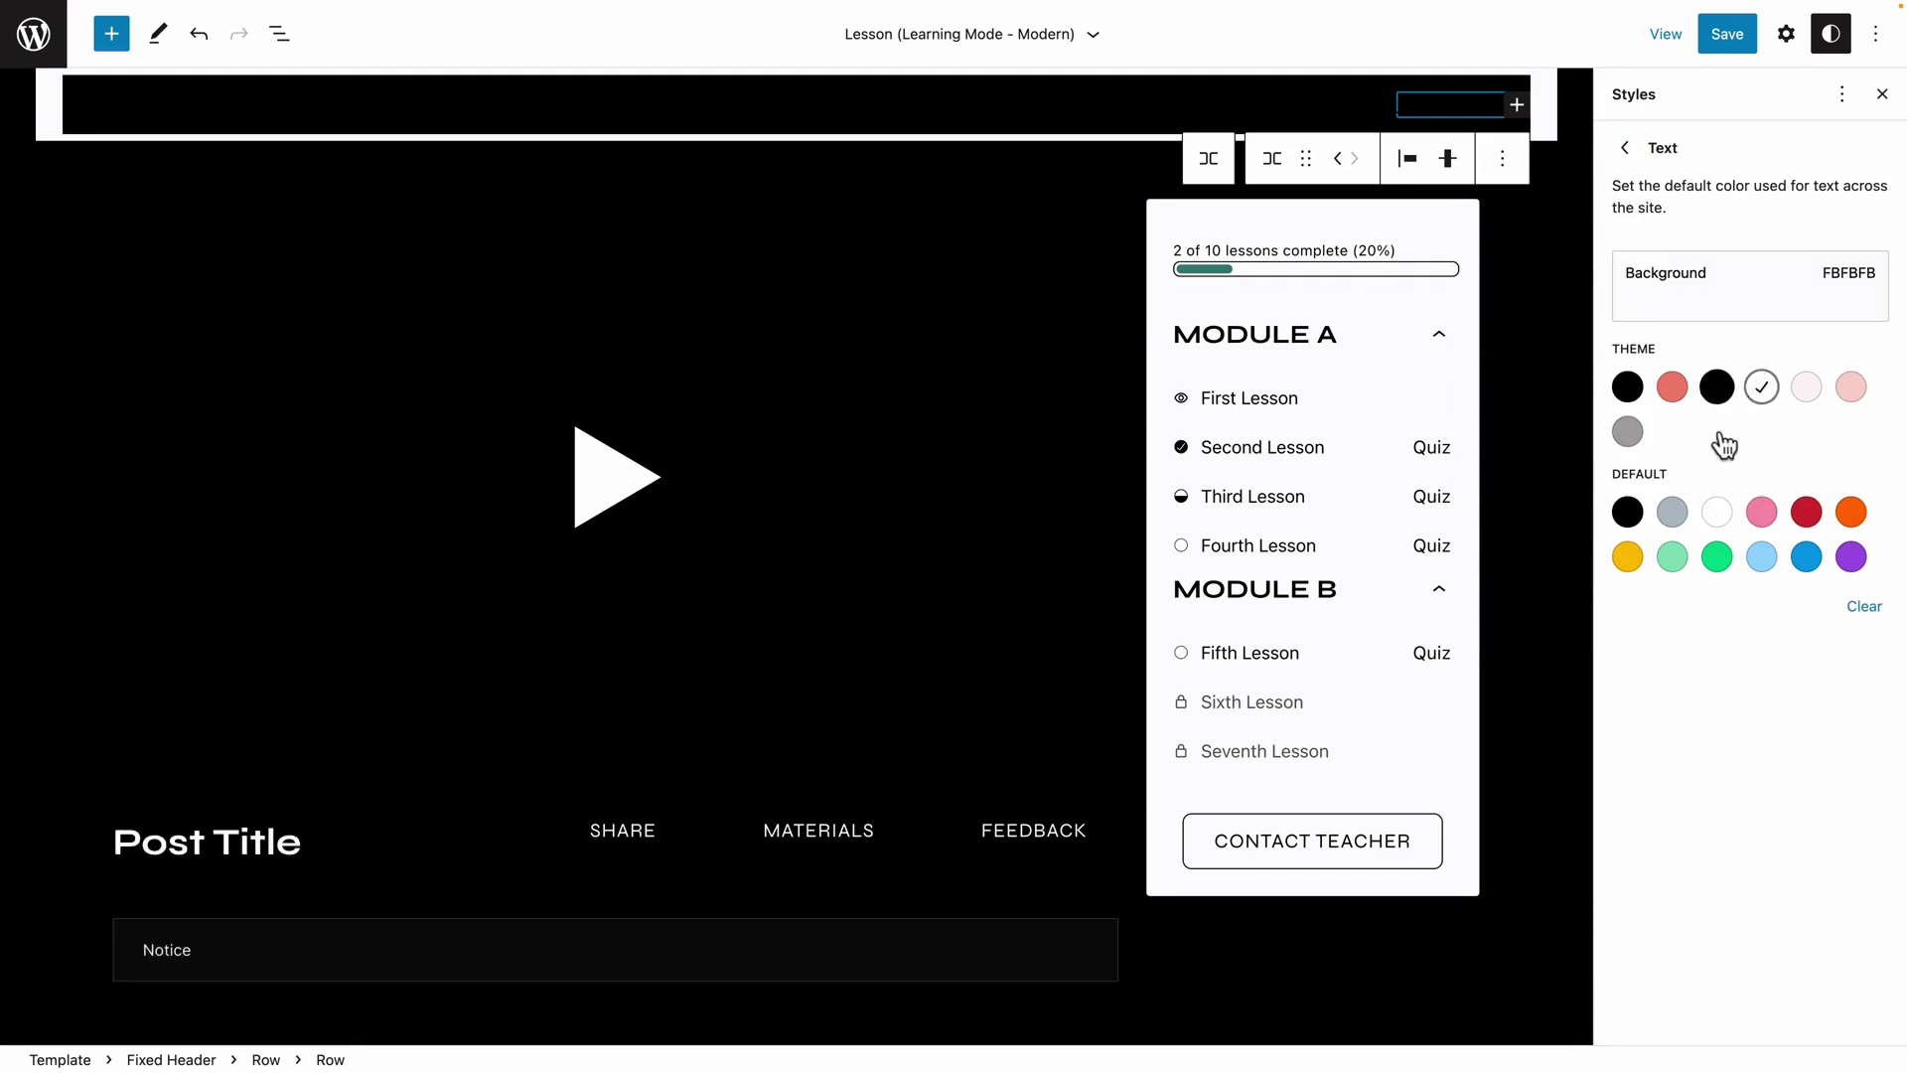
{"action": "left_click", "coordinate": [1620, 149]}
{"action": "left_click", "coordinate": [1706, 520]}
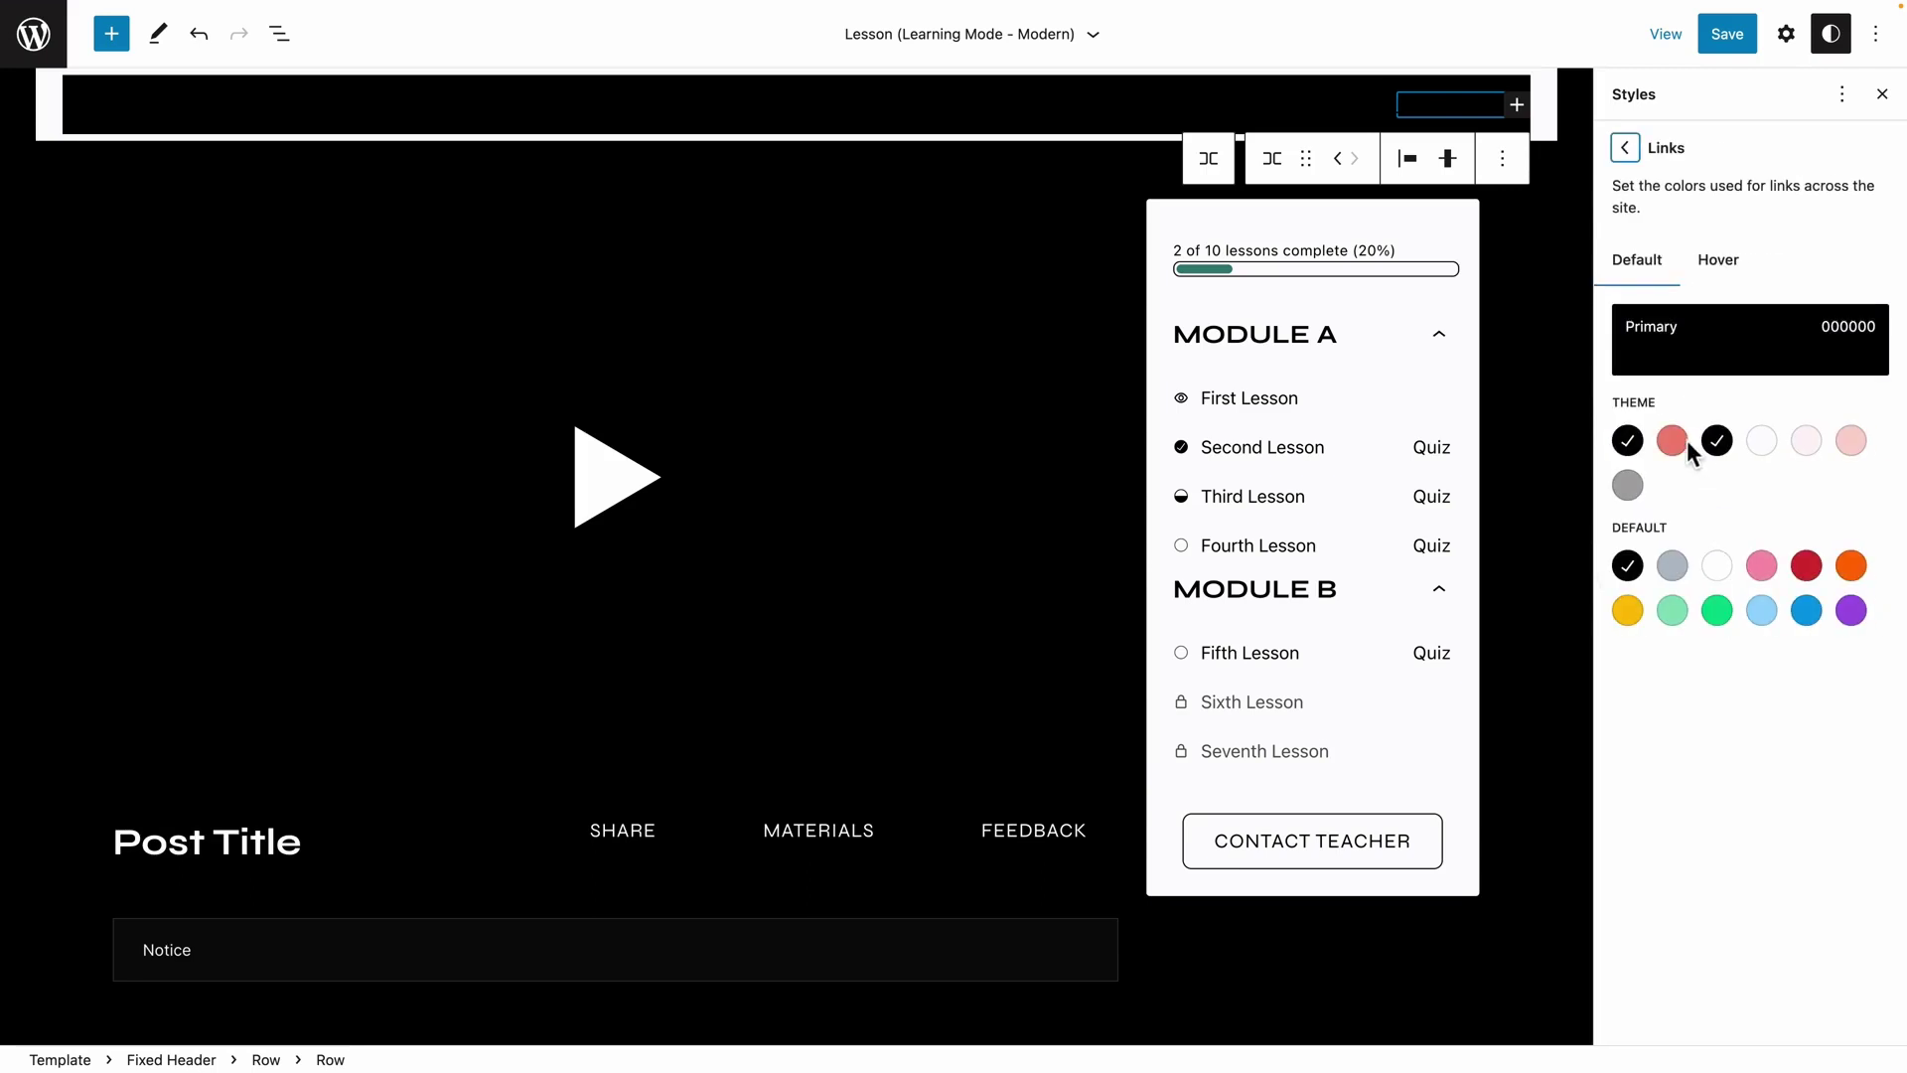
{"action": "left_click", "coordinate": [1807, 455]}
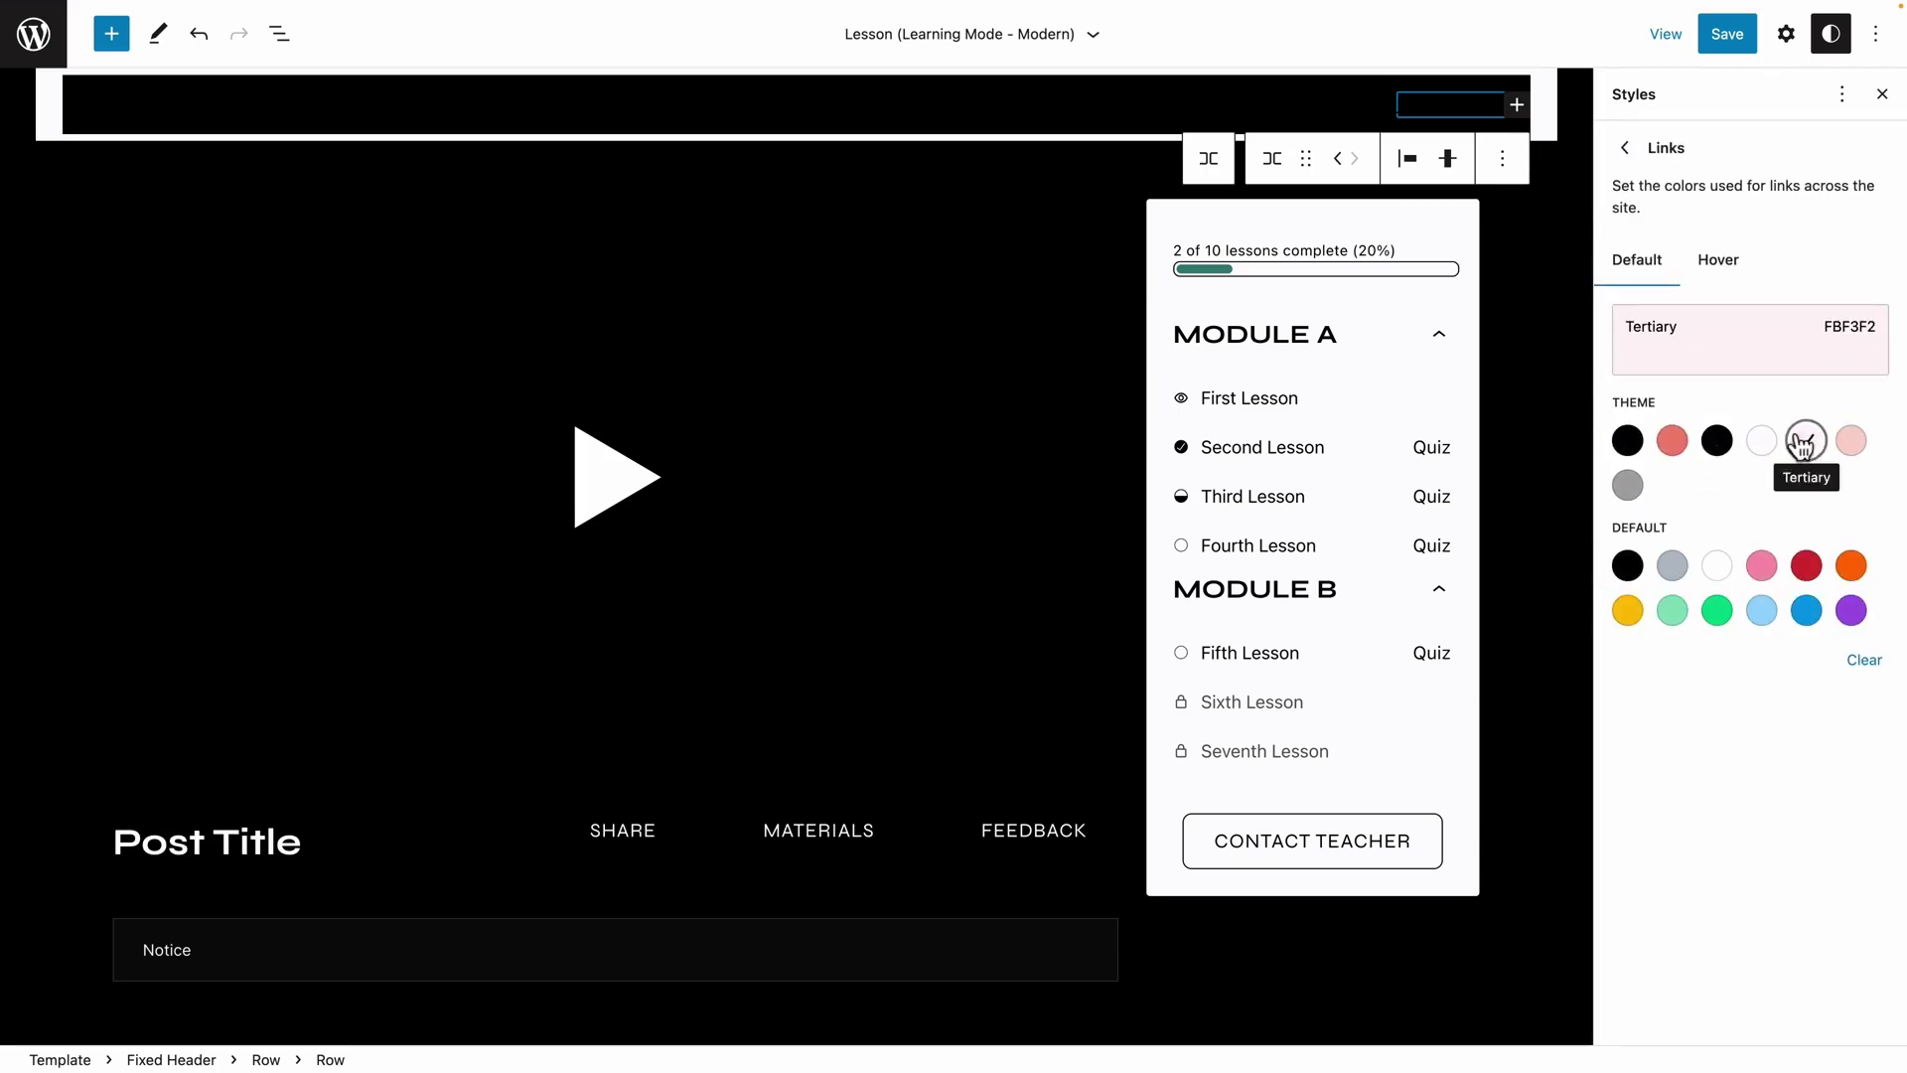
{"action": "left_click", "coordinate": [1717, 261]}
{"action": "left_click", "coordinate": [1850, 437]}
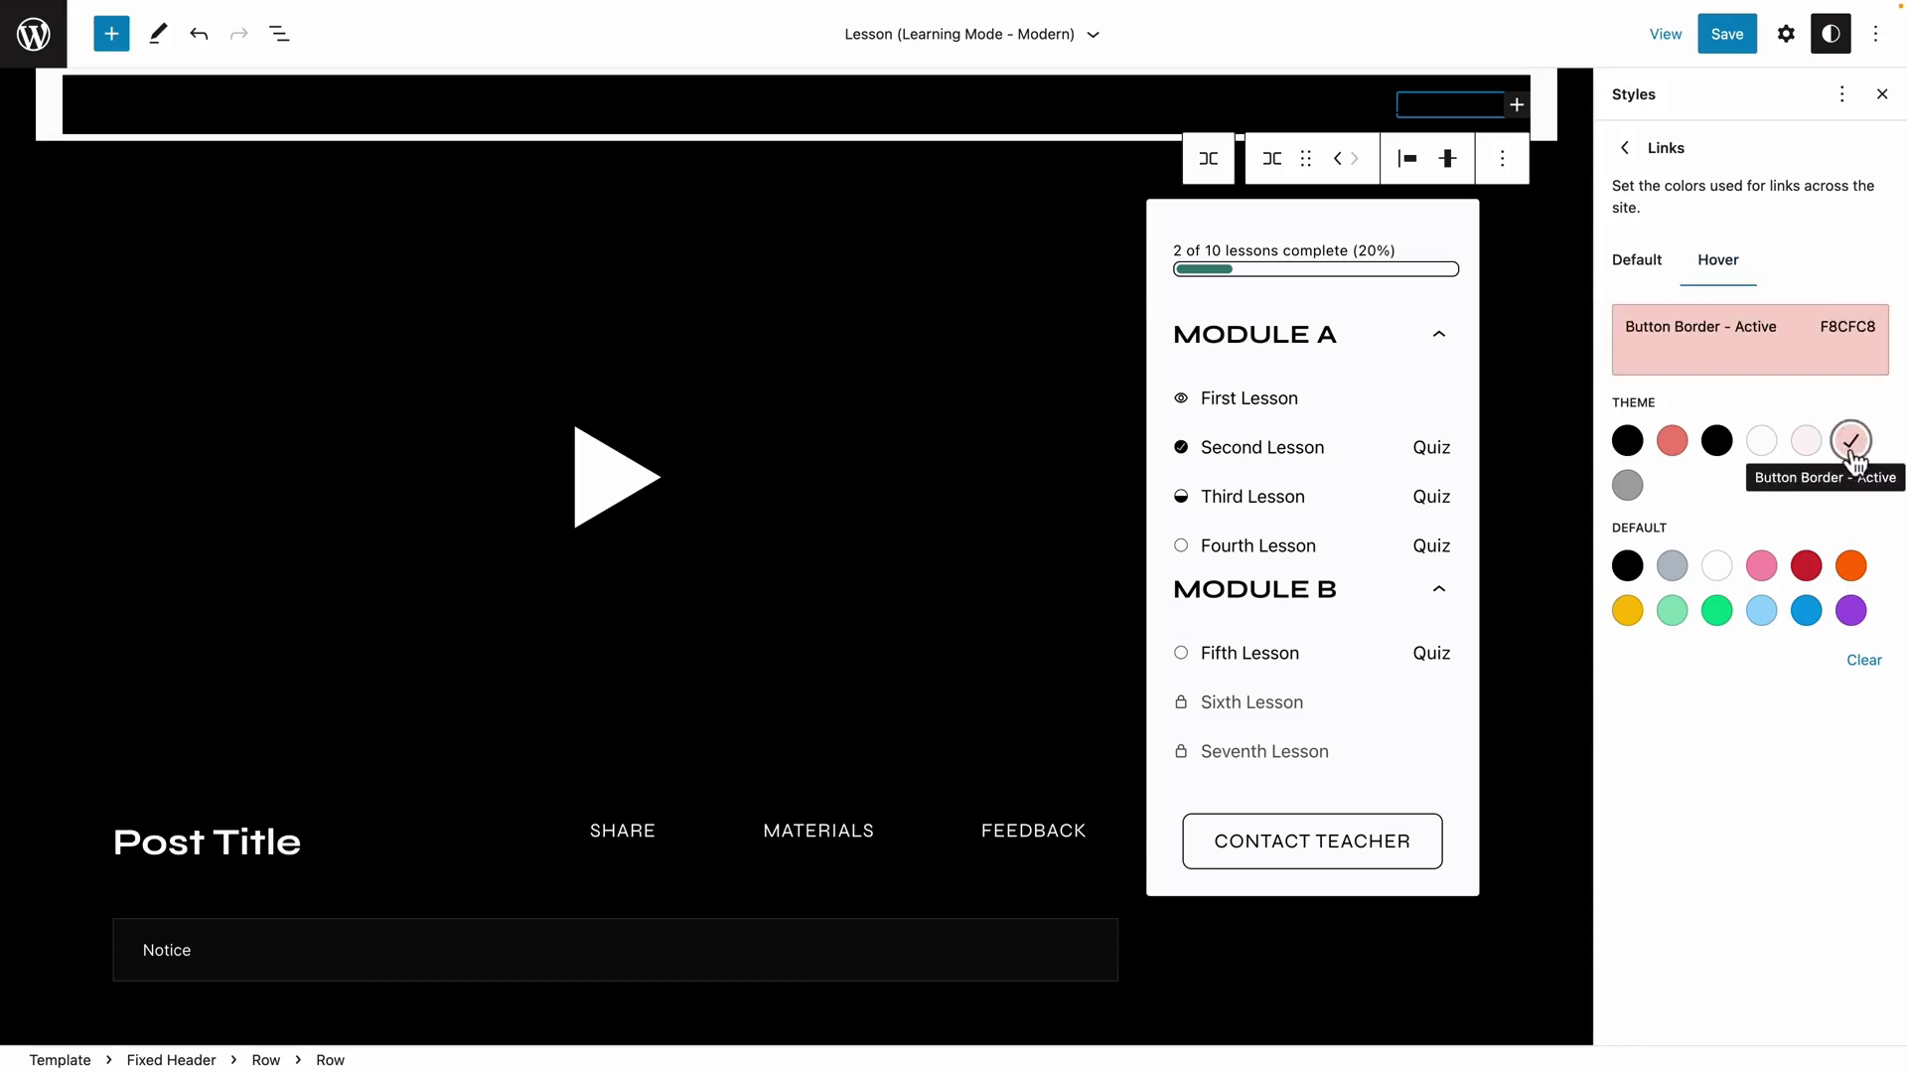
{"action": "left_click", "coordinate": [1625, 149]}
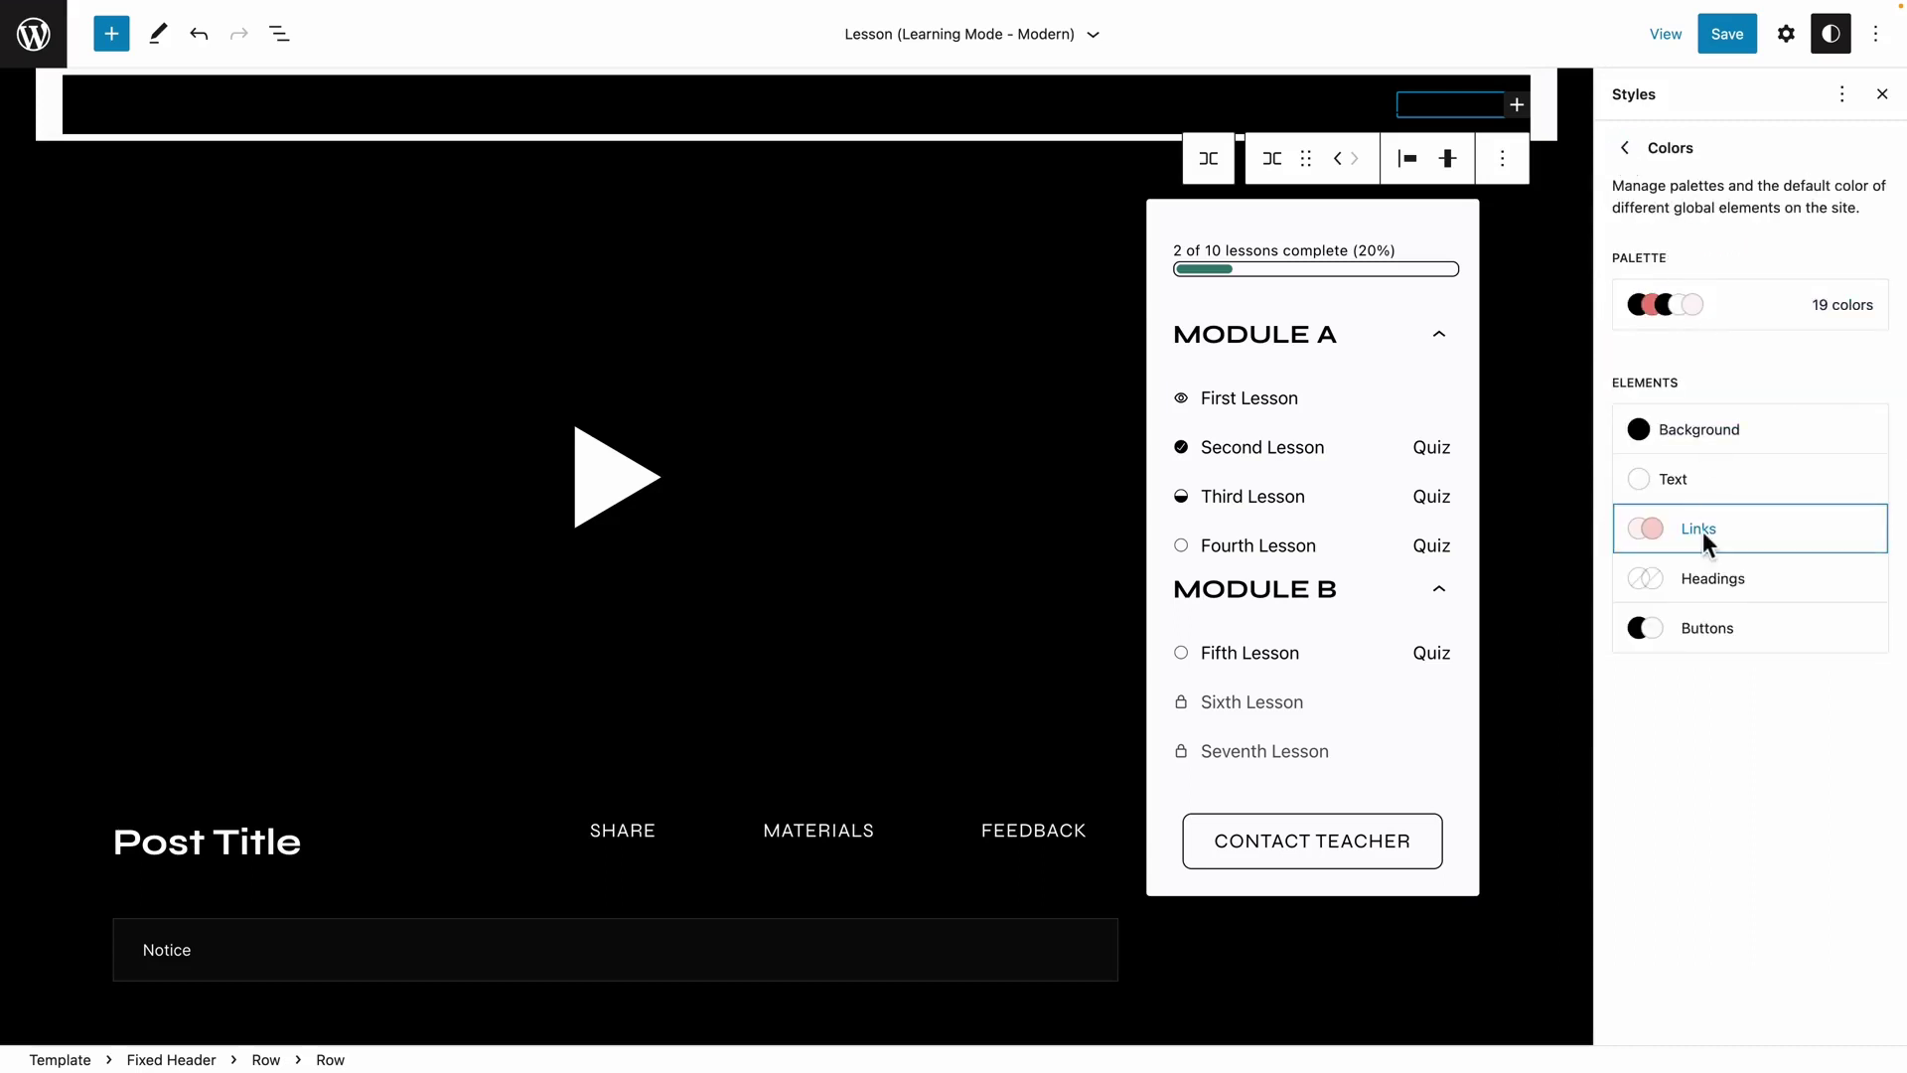
Make all headings off-white FBFBFB and give buttons the coral Secondary EF7E6C background
{"action": "left_click", "coordinate": [1710, 580]}
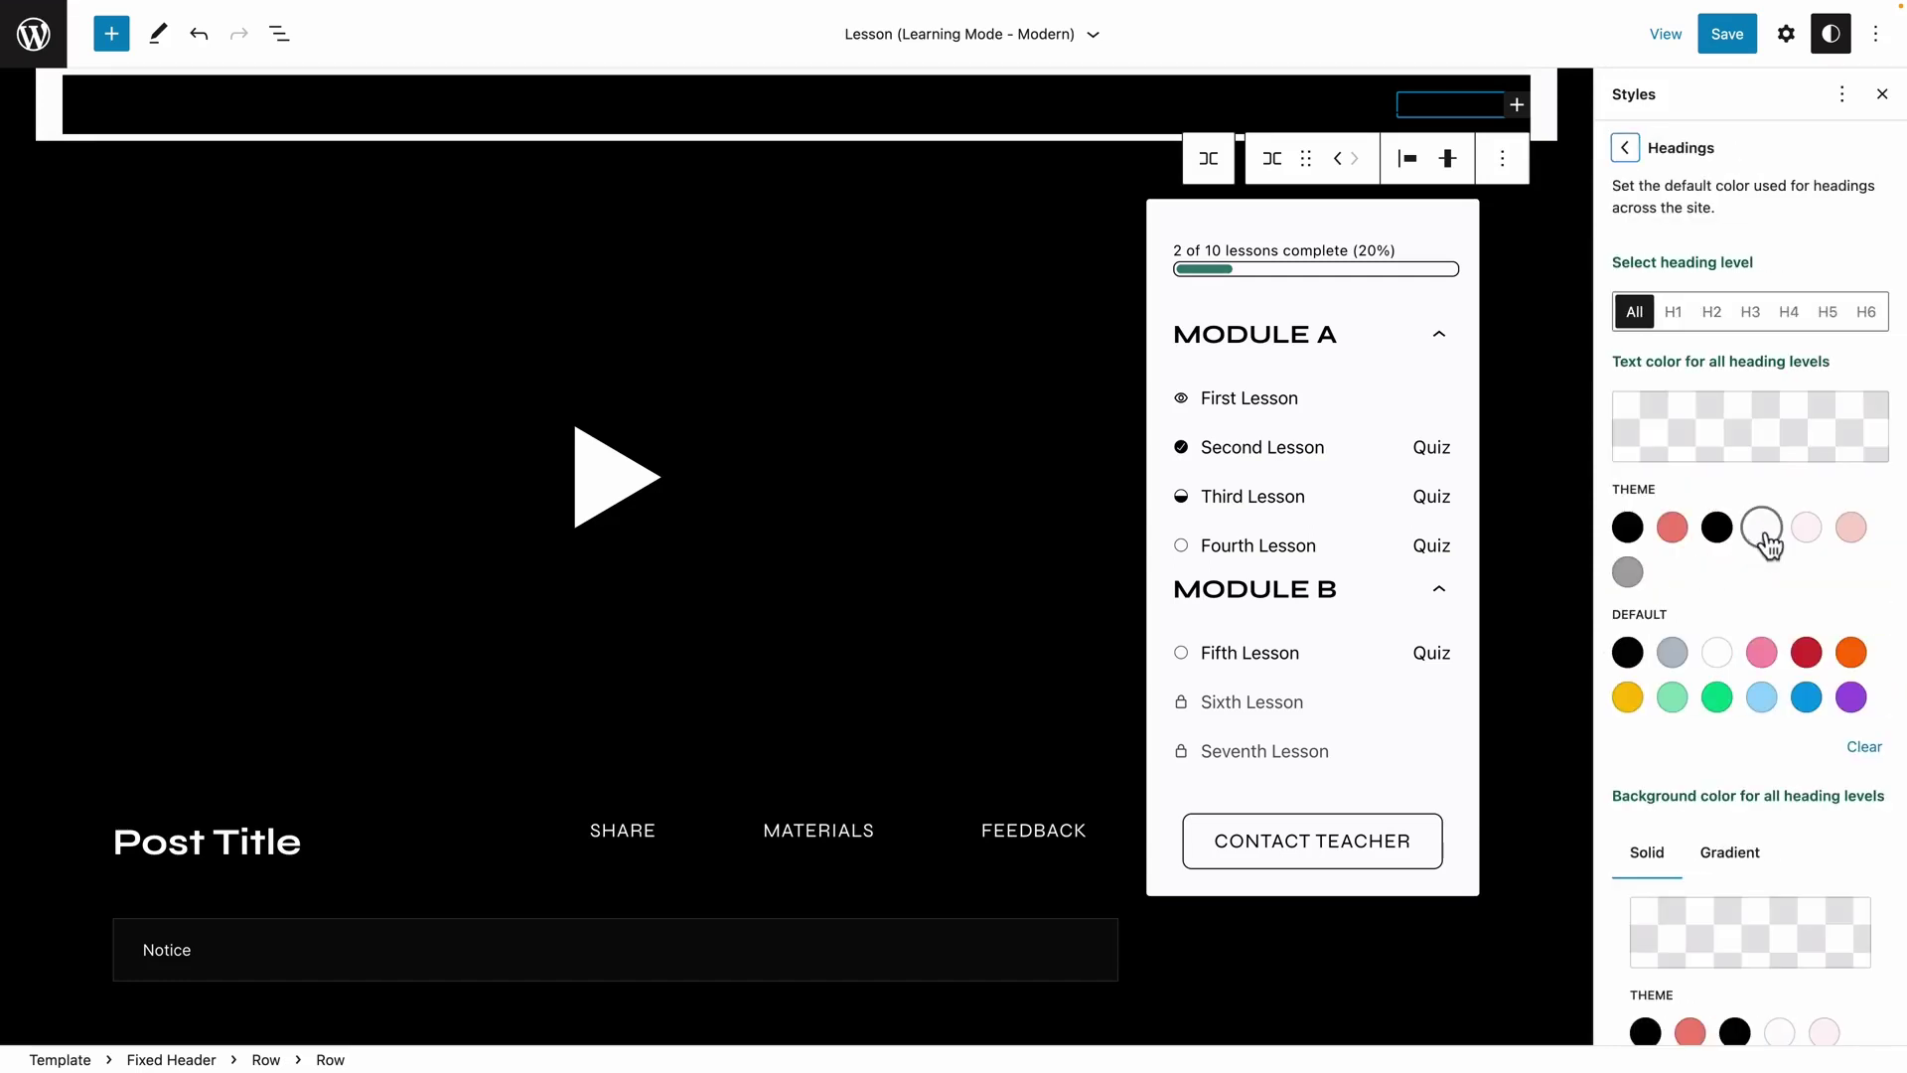
{"action": "left_click", "coordinate": [1763, 532]}
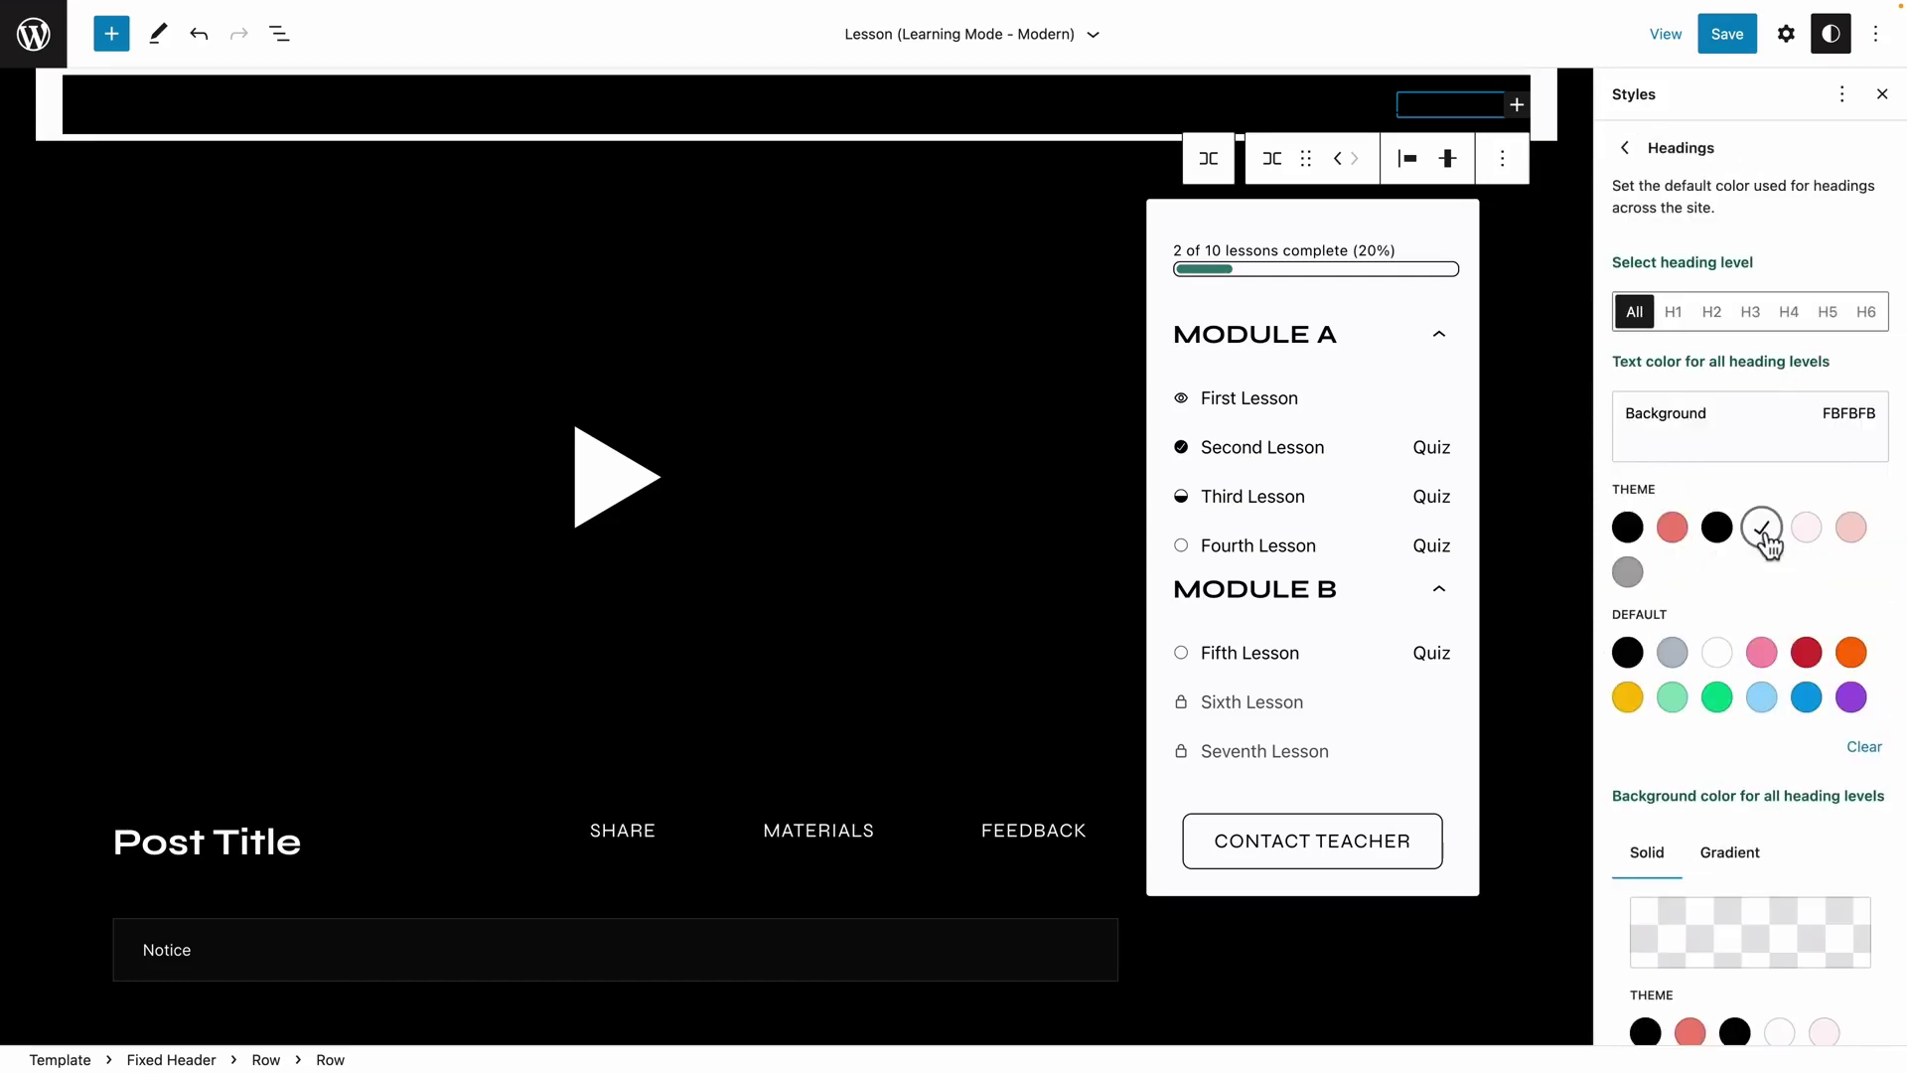
{"action": "left_click", "coordinate": [1625, 149]}
{"action": "left_click", "coordinate": [1683, 620]}
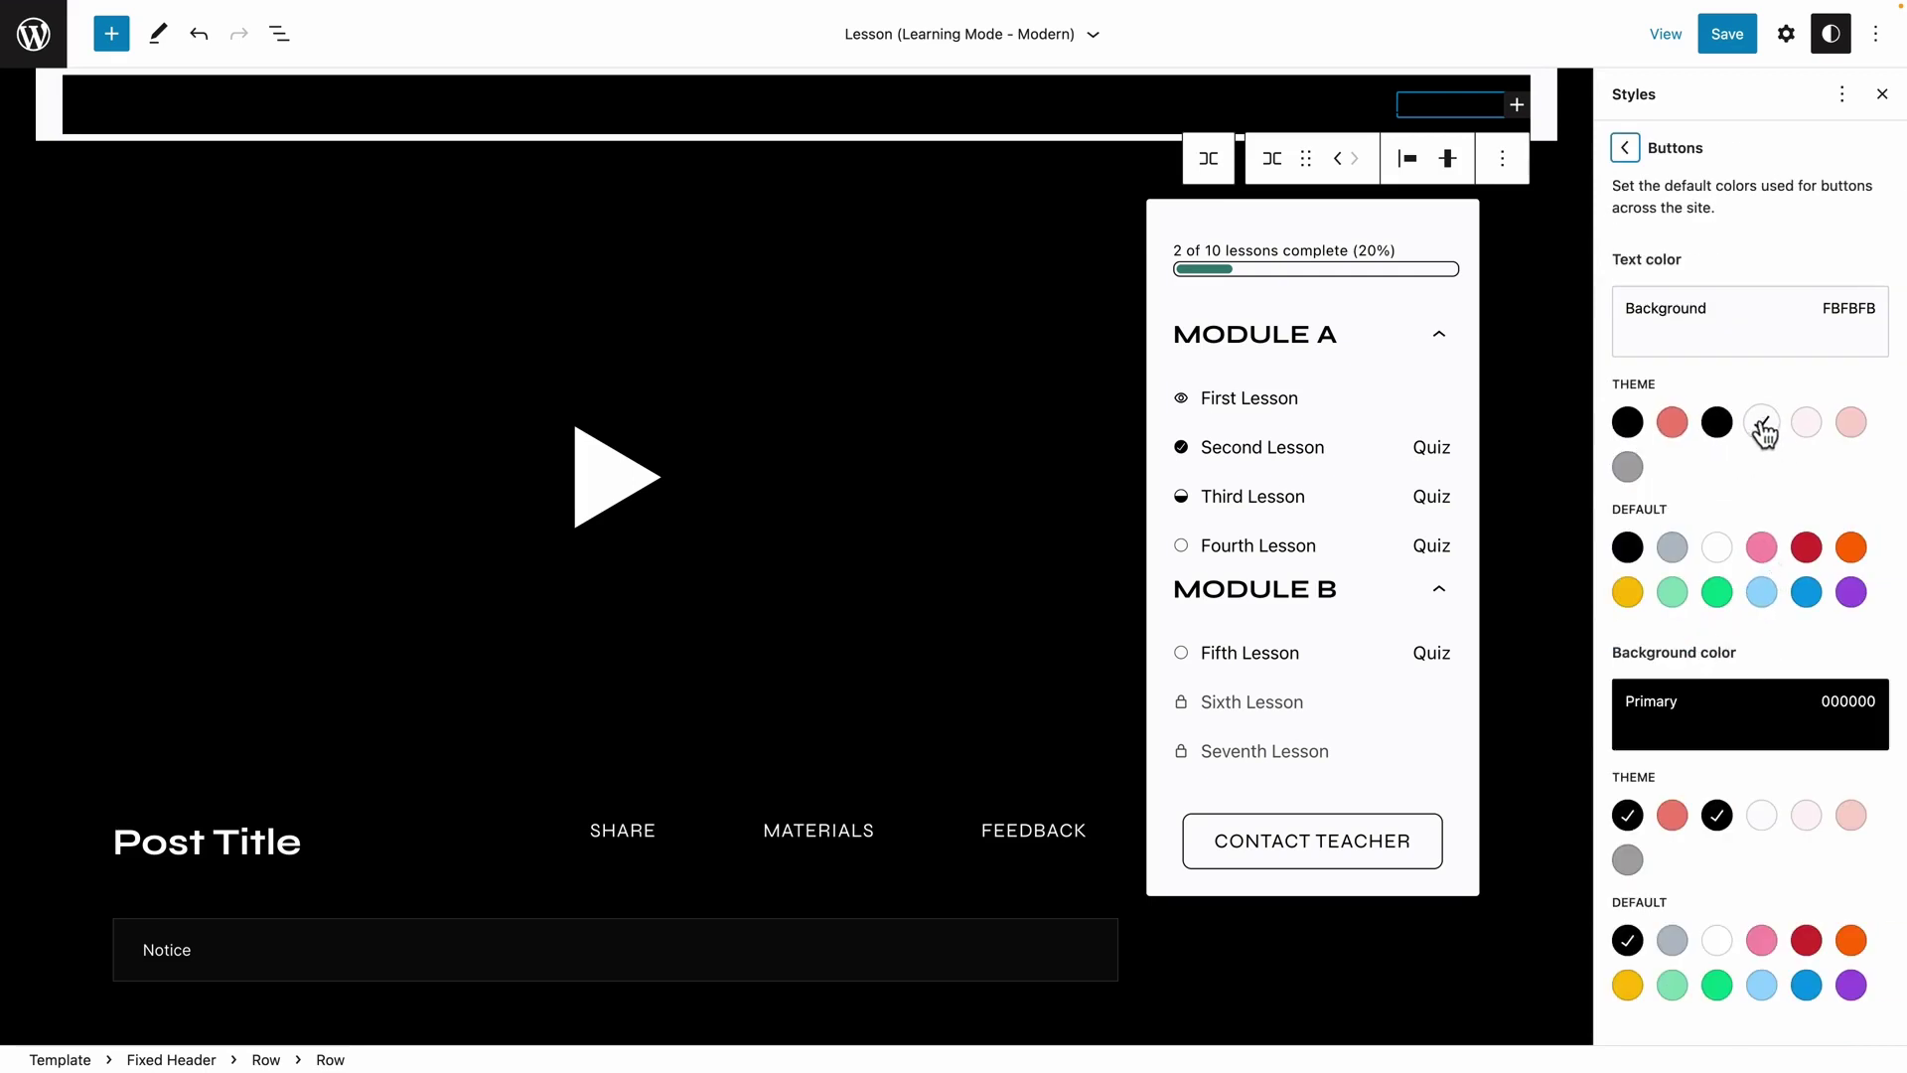
{"action": "left_click", "coordinate": [1674, 816]}
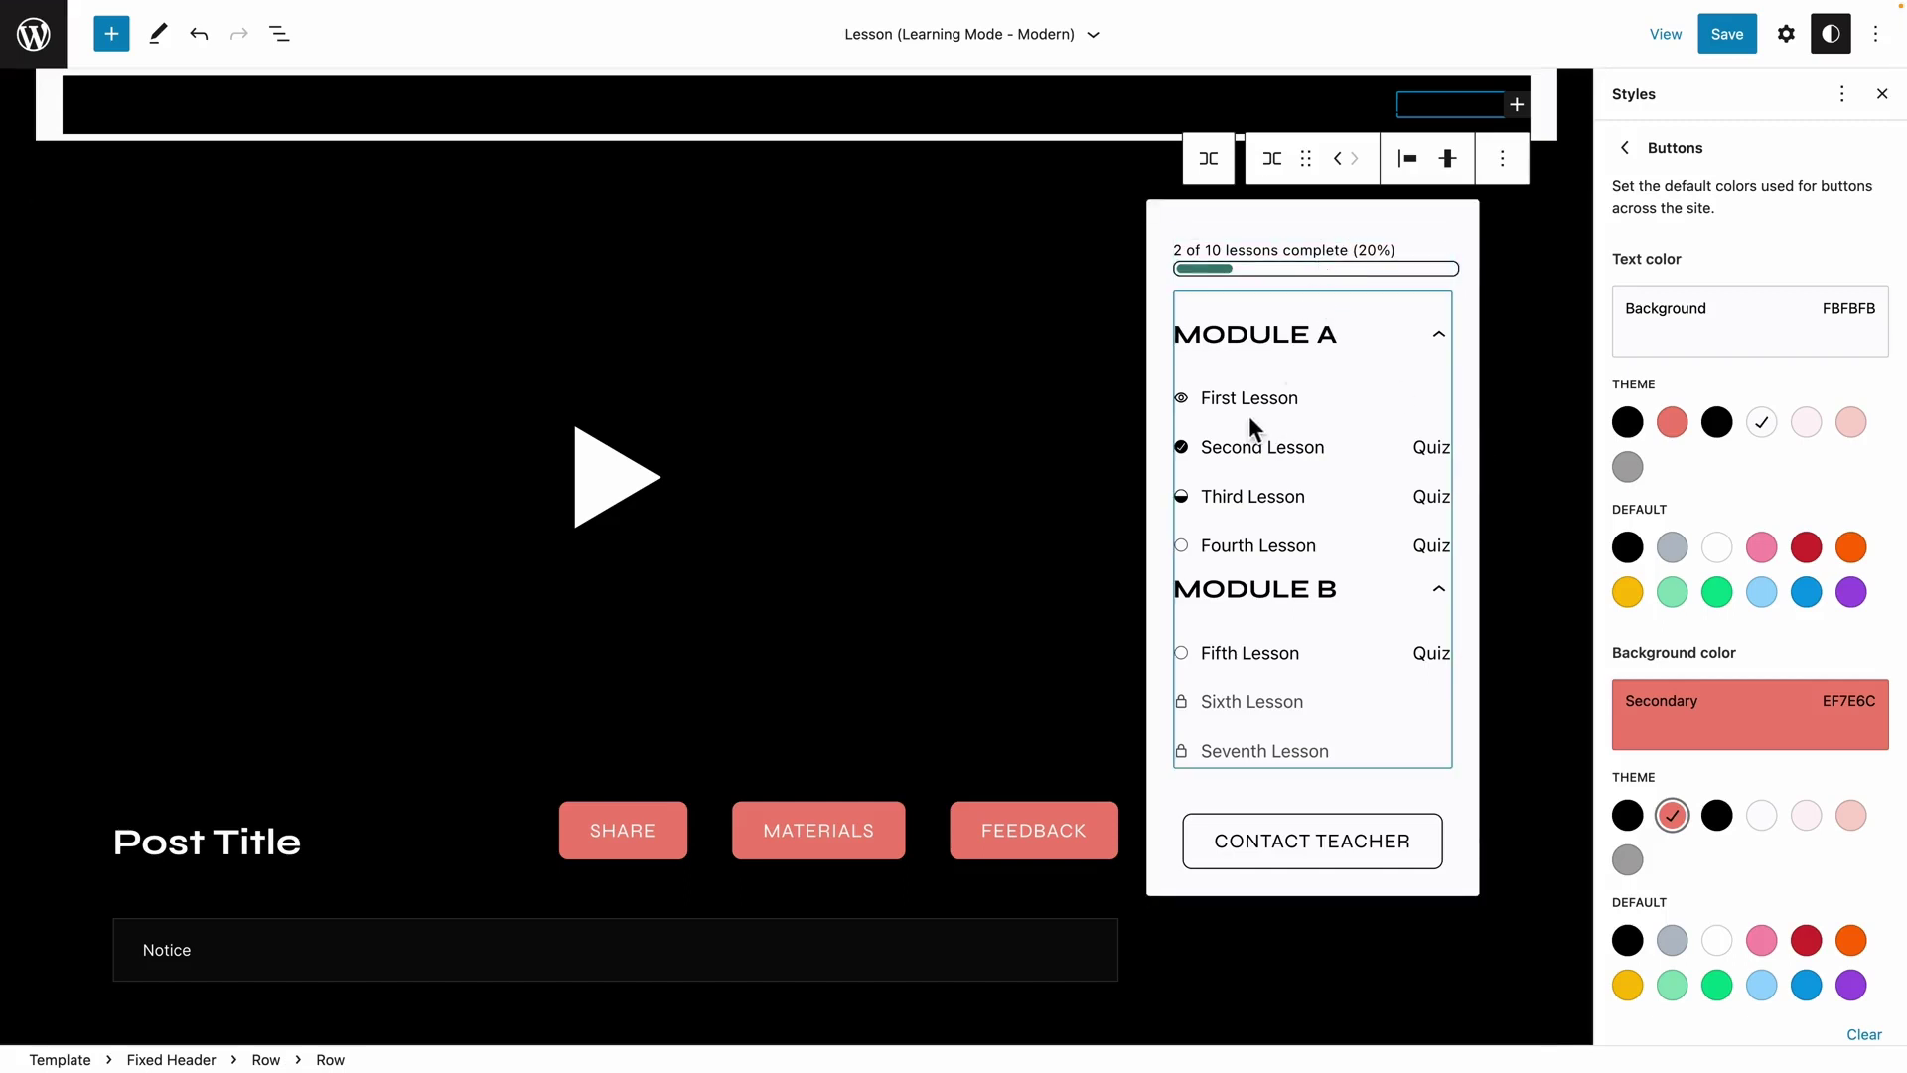
Clear the black background from the header row and start saving the template
{"action": "left_click", "coordinate": [1552, 90]}
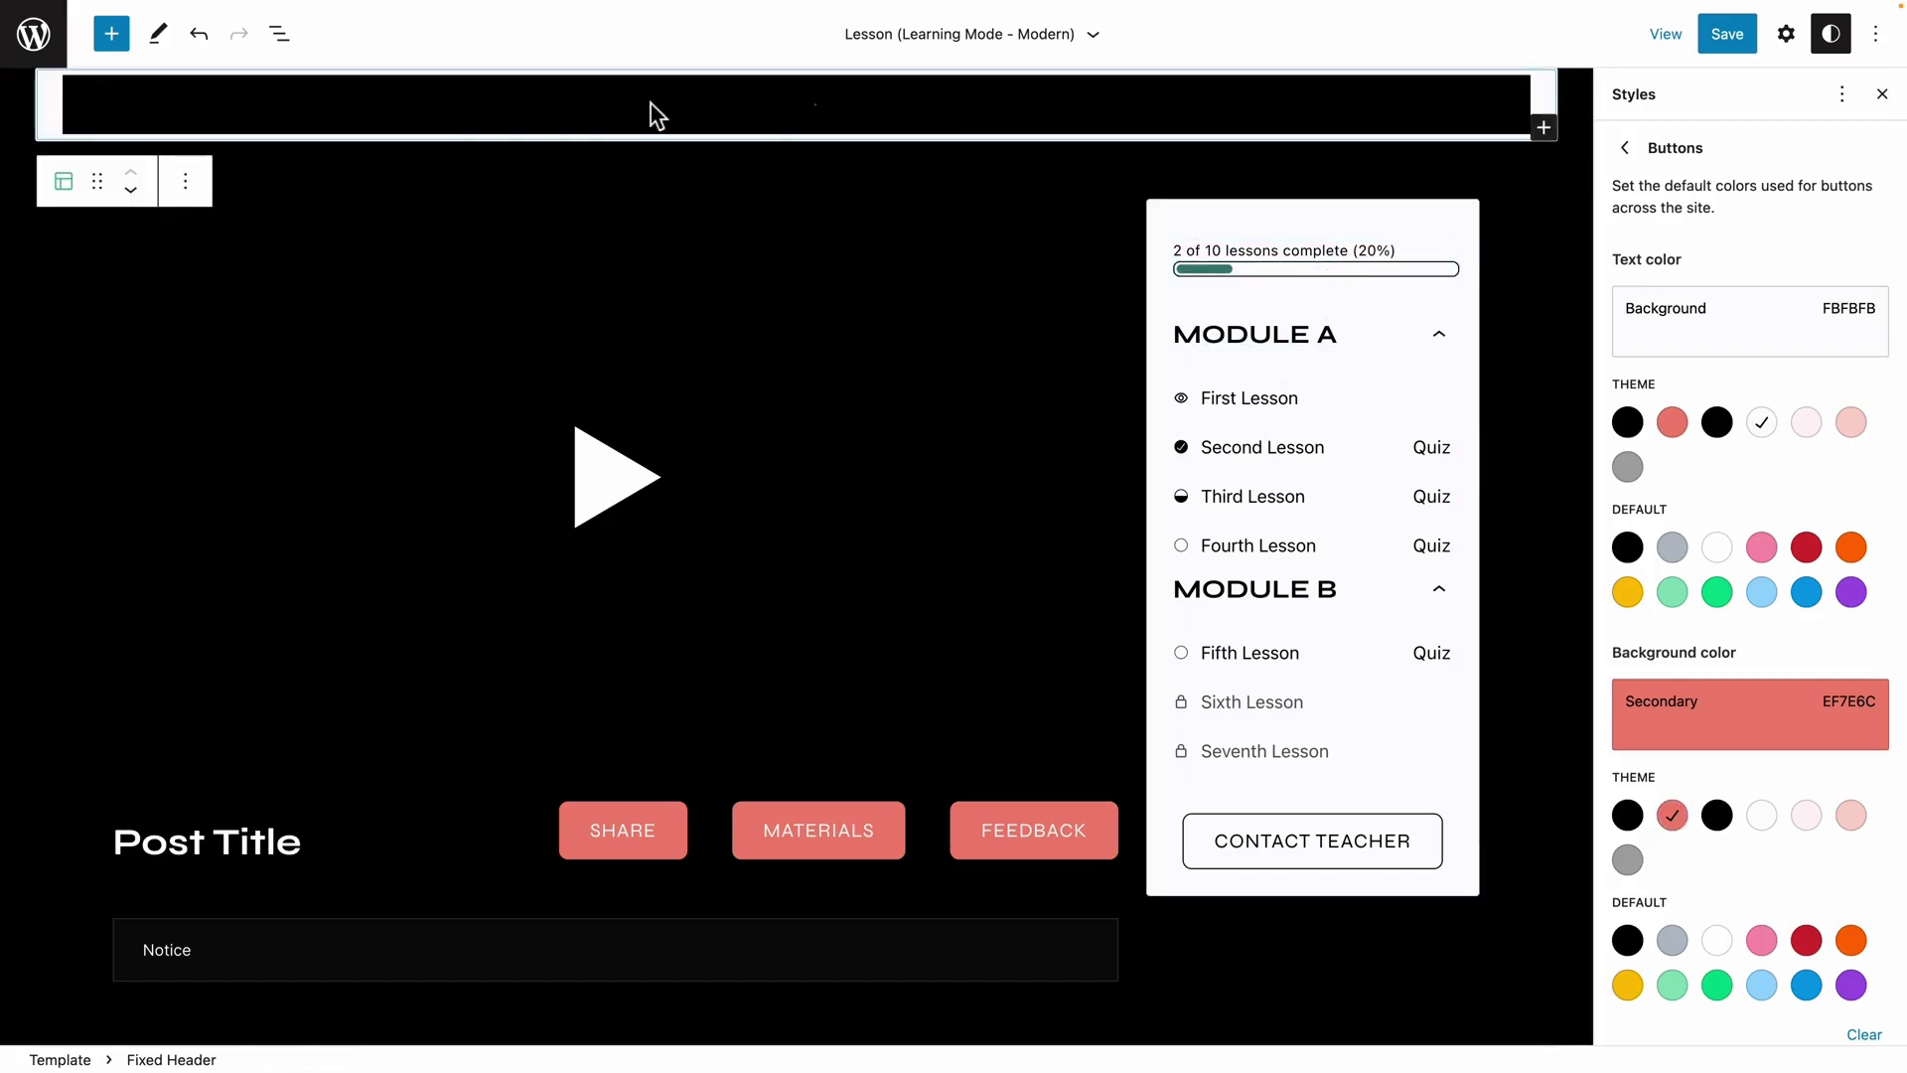
{"action": "left_click", "coordinate": [1880, 95]}
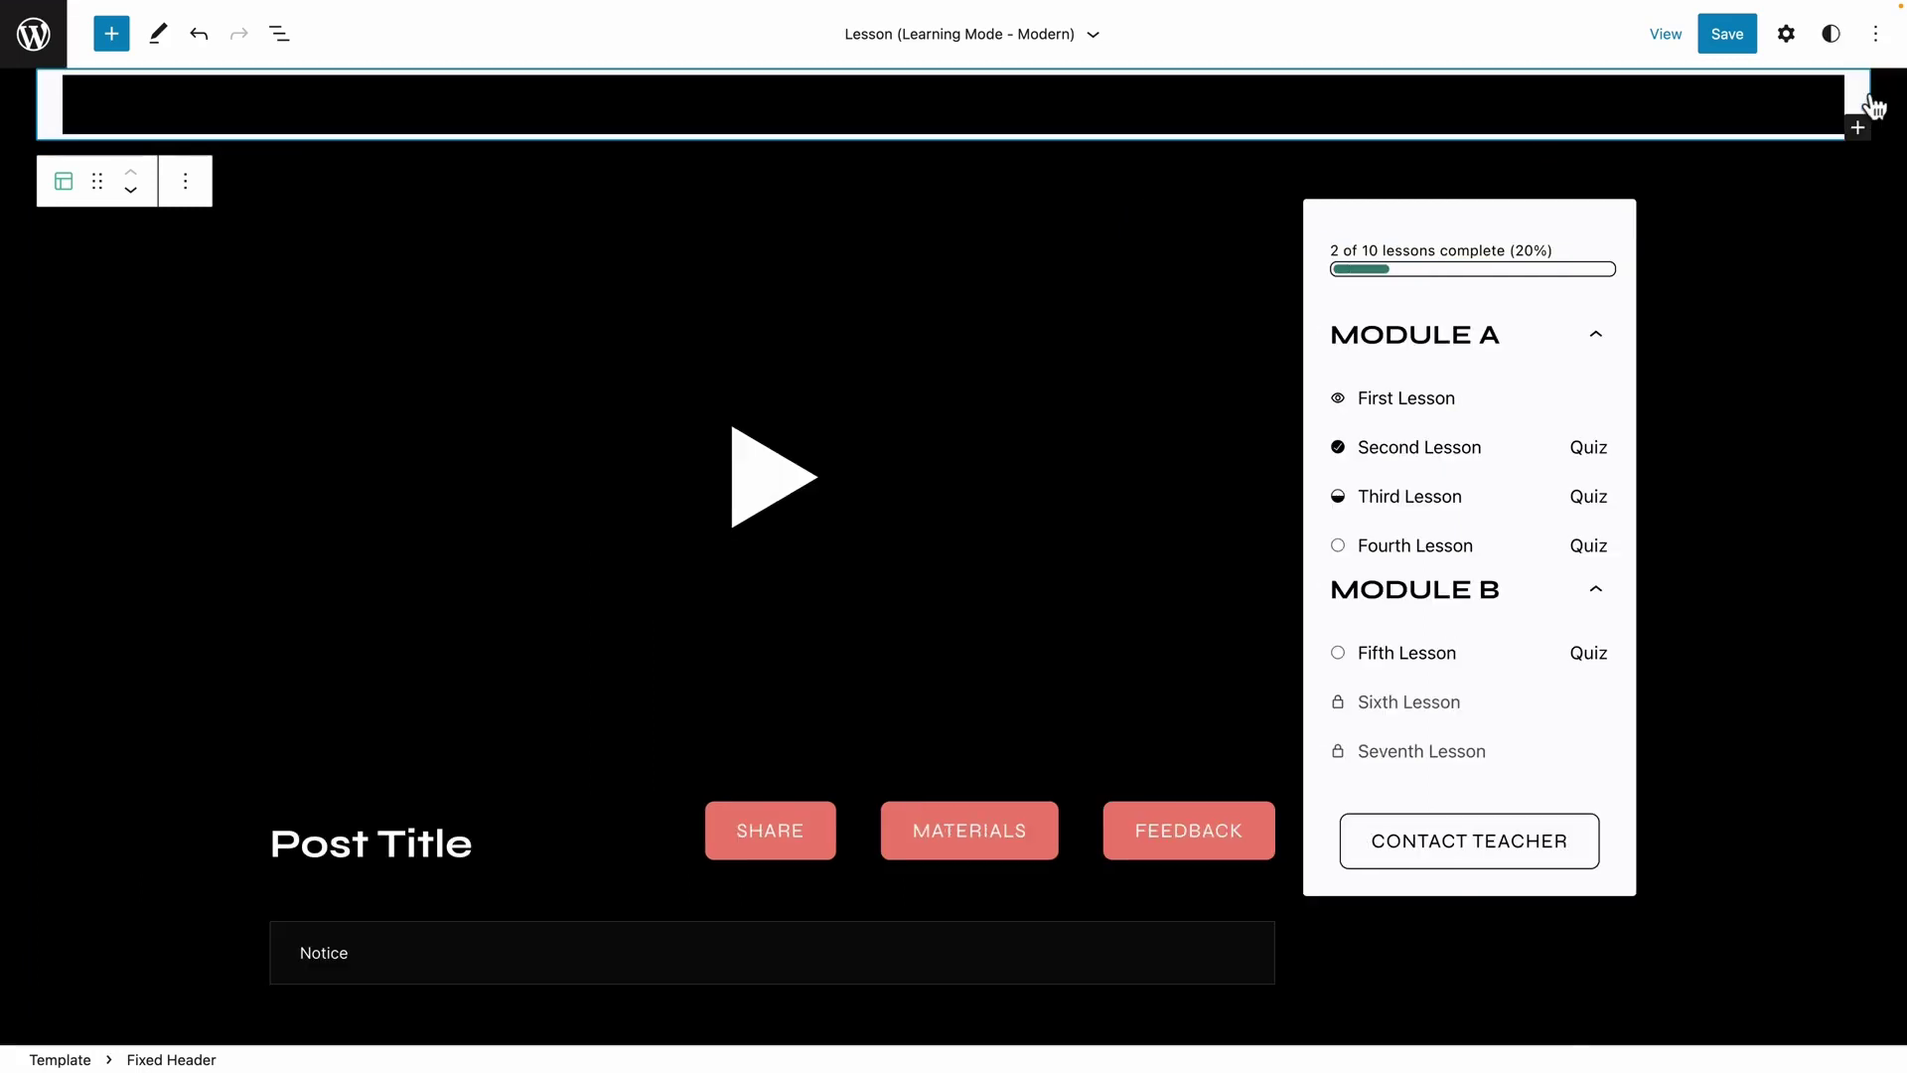
{"action": "left_click", "coordinate": [1827, 81]}
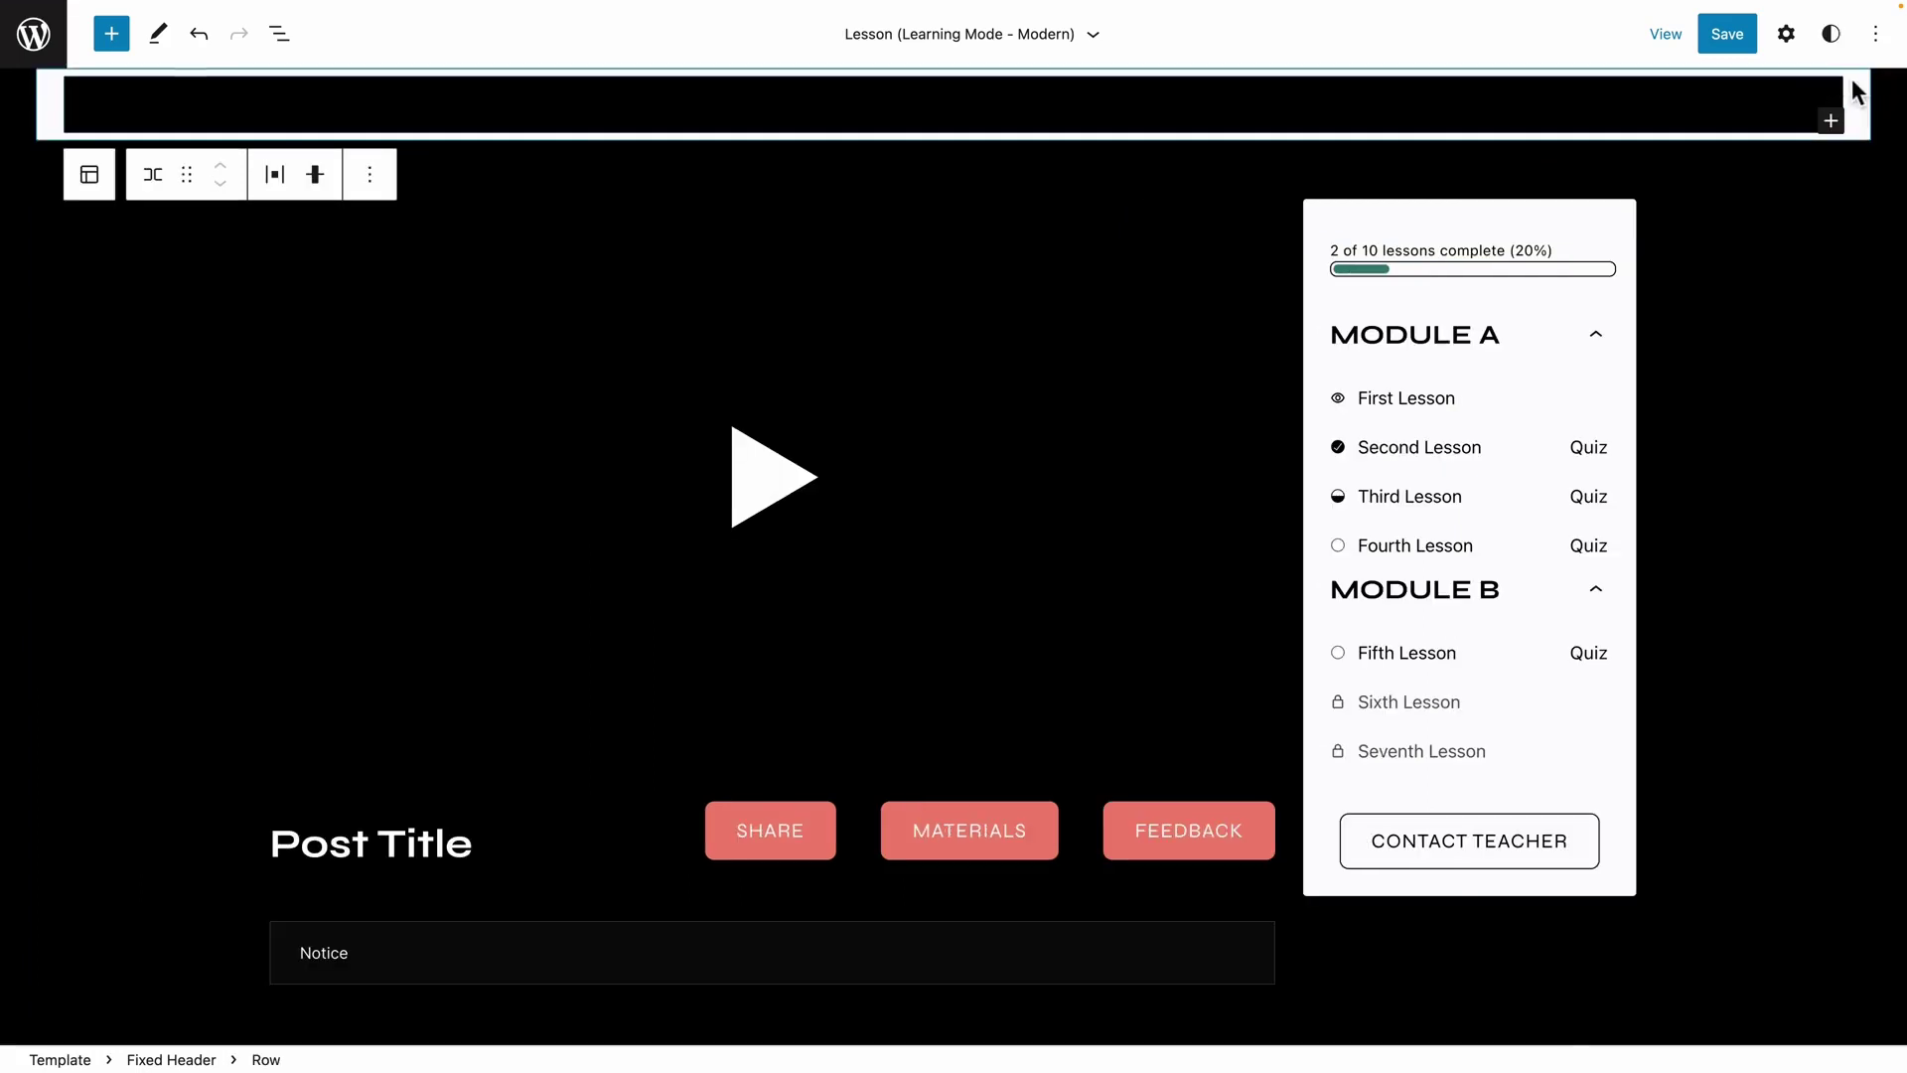
{"action": "left_click", "coordinate": [1786, 34]}
{"action": "scroll", "coordinate": [1728, 605], "scroll_direction": "down", "scroll_amount": 1}
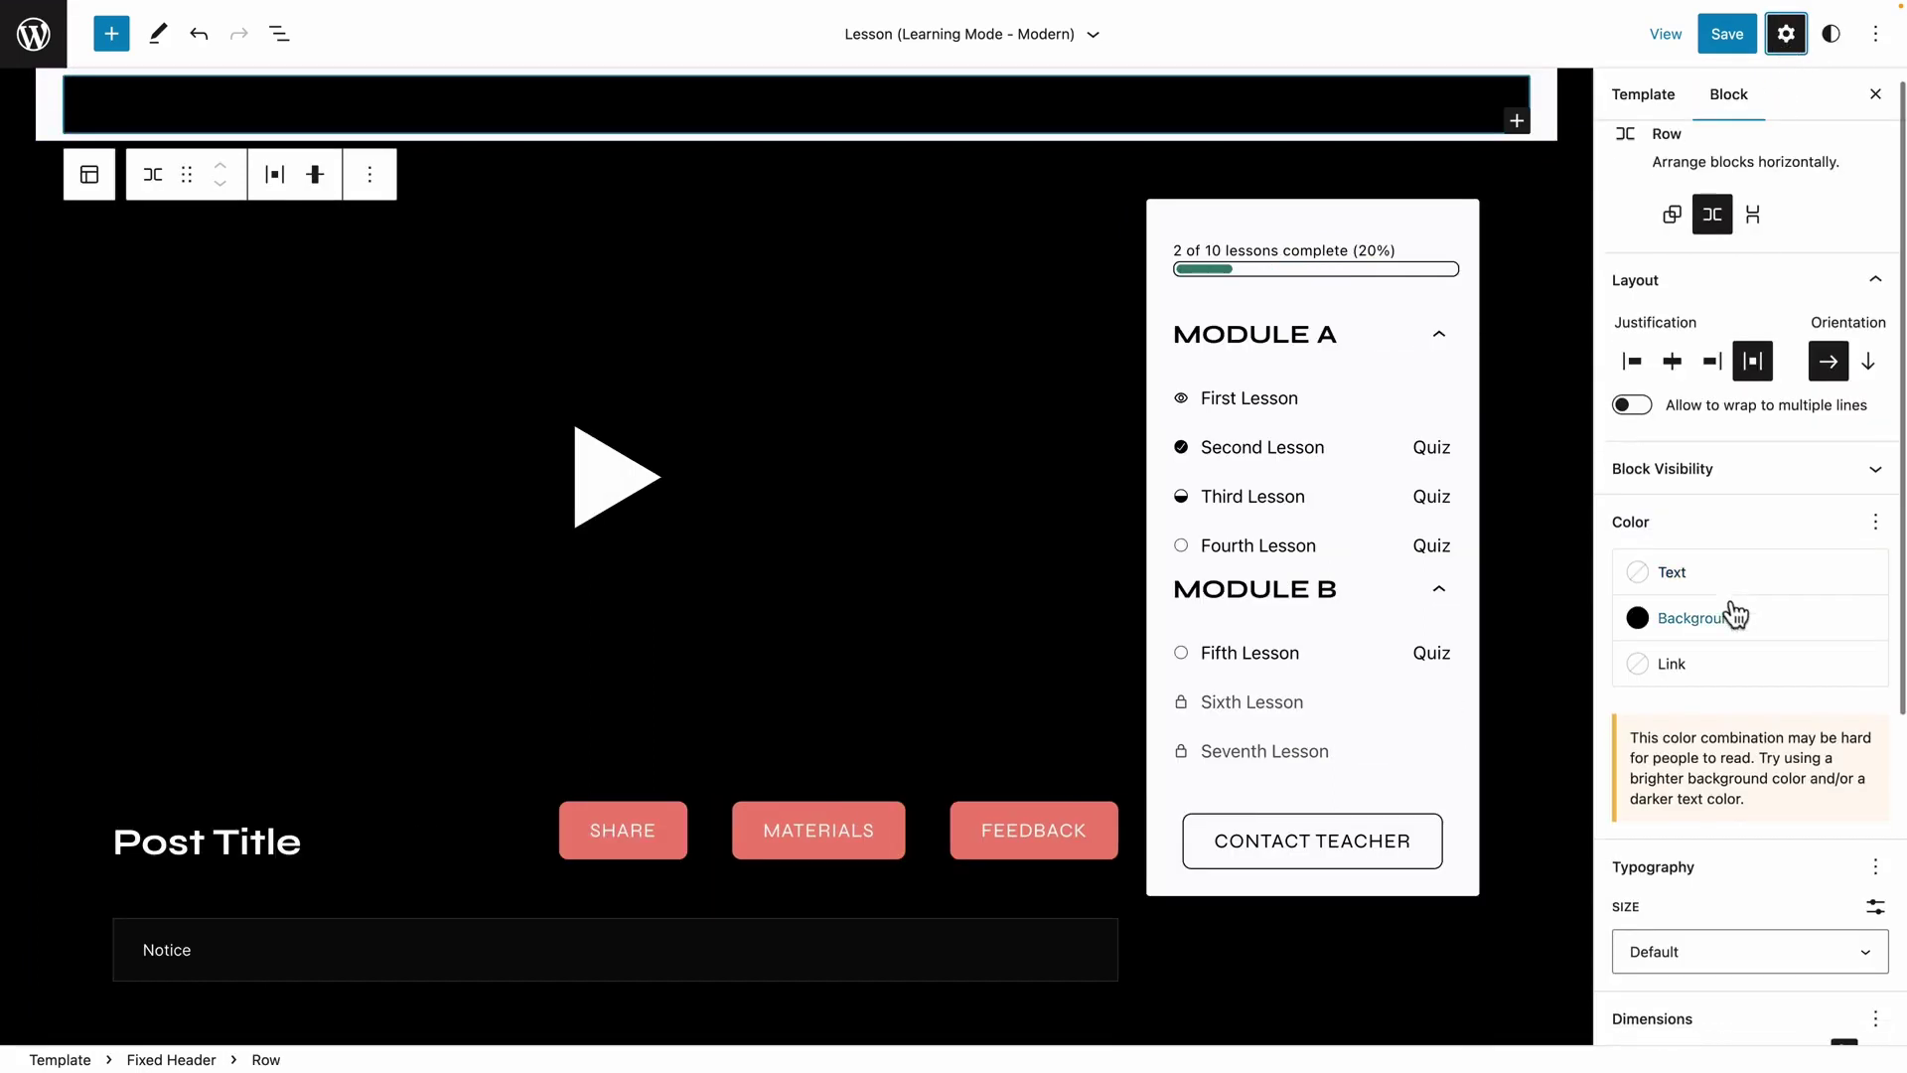
{"action": "left_click", "coordinate": [1702, 626]}
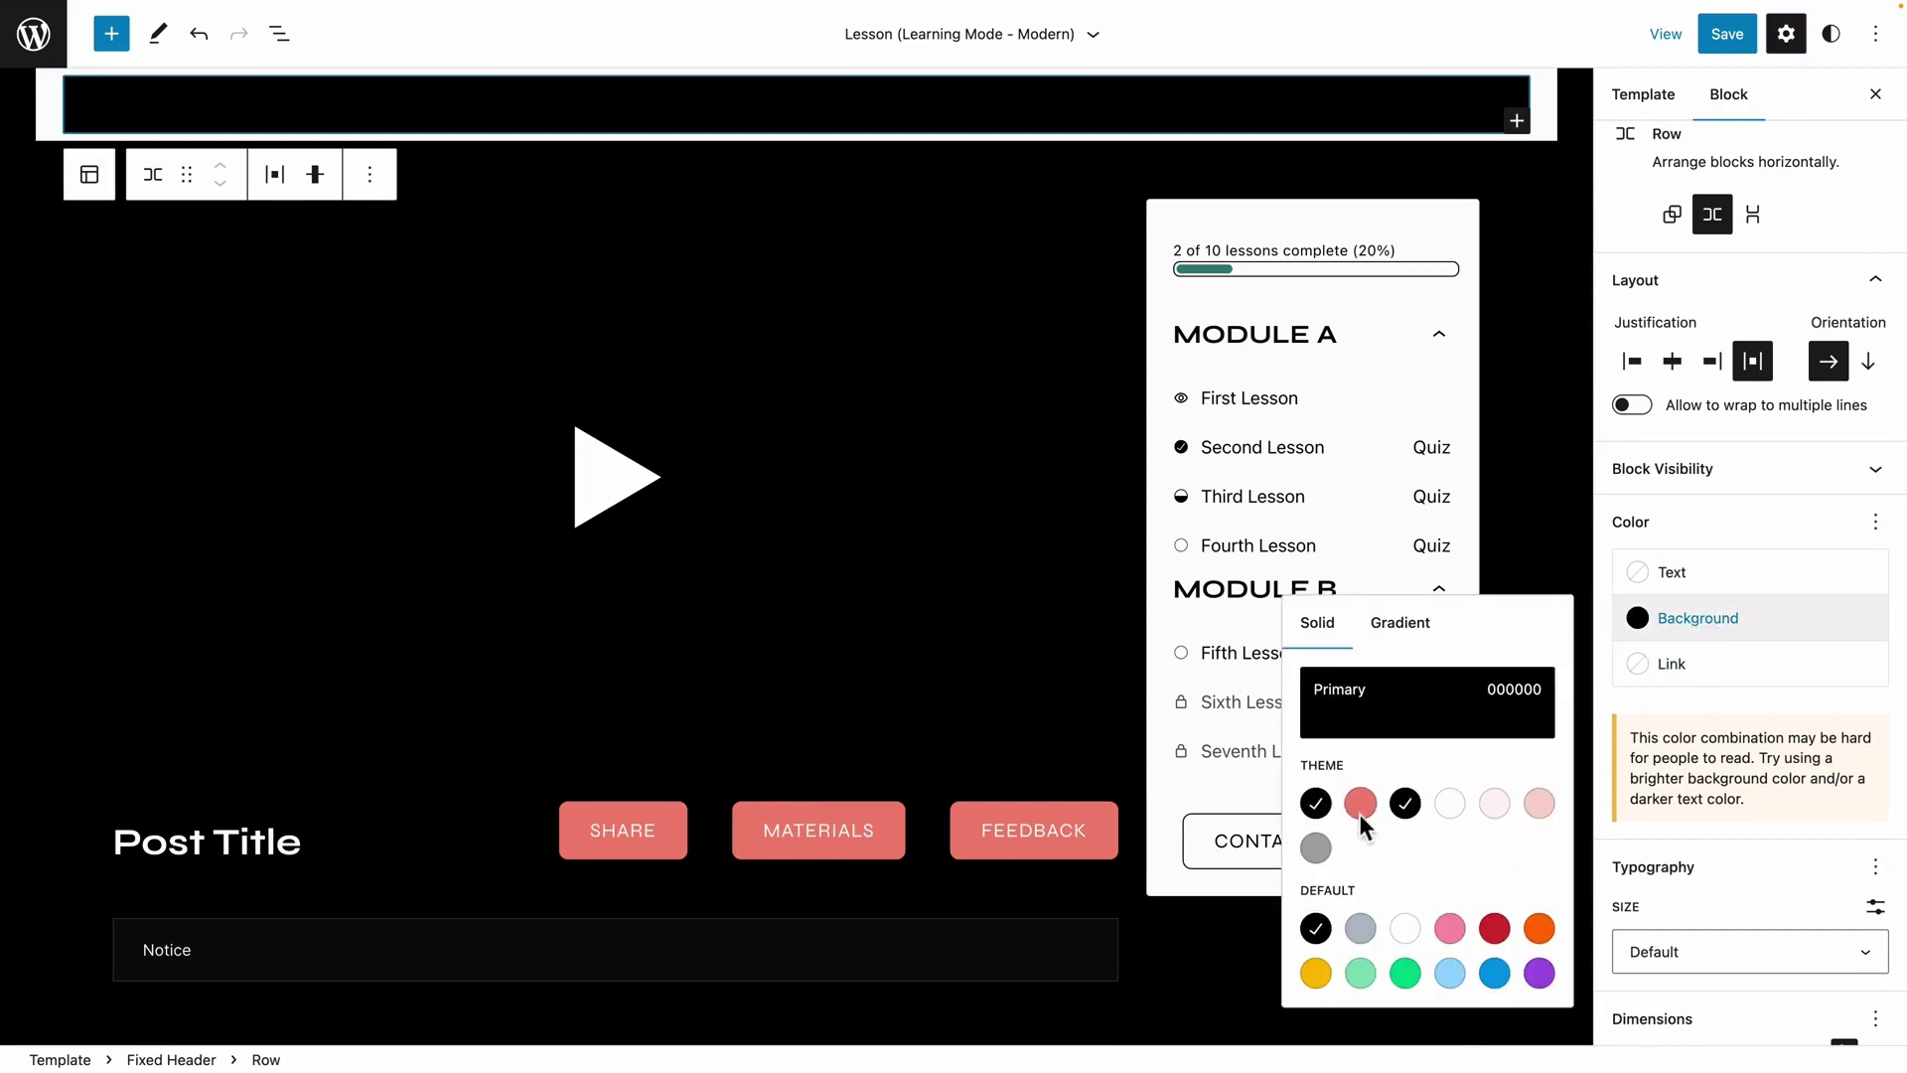
{"action": "left_click", "coordinate": [1312, 807]}
{"action": "left_click", "coordinate": [1666, 528]}
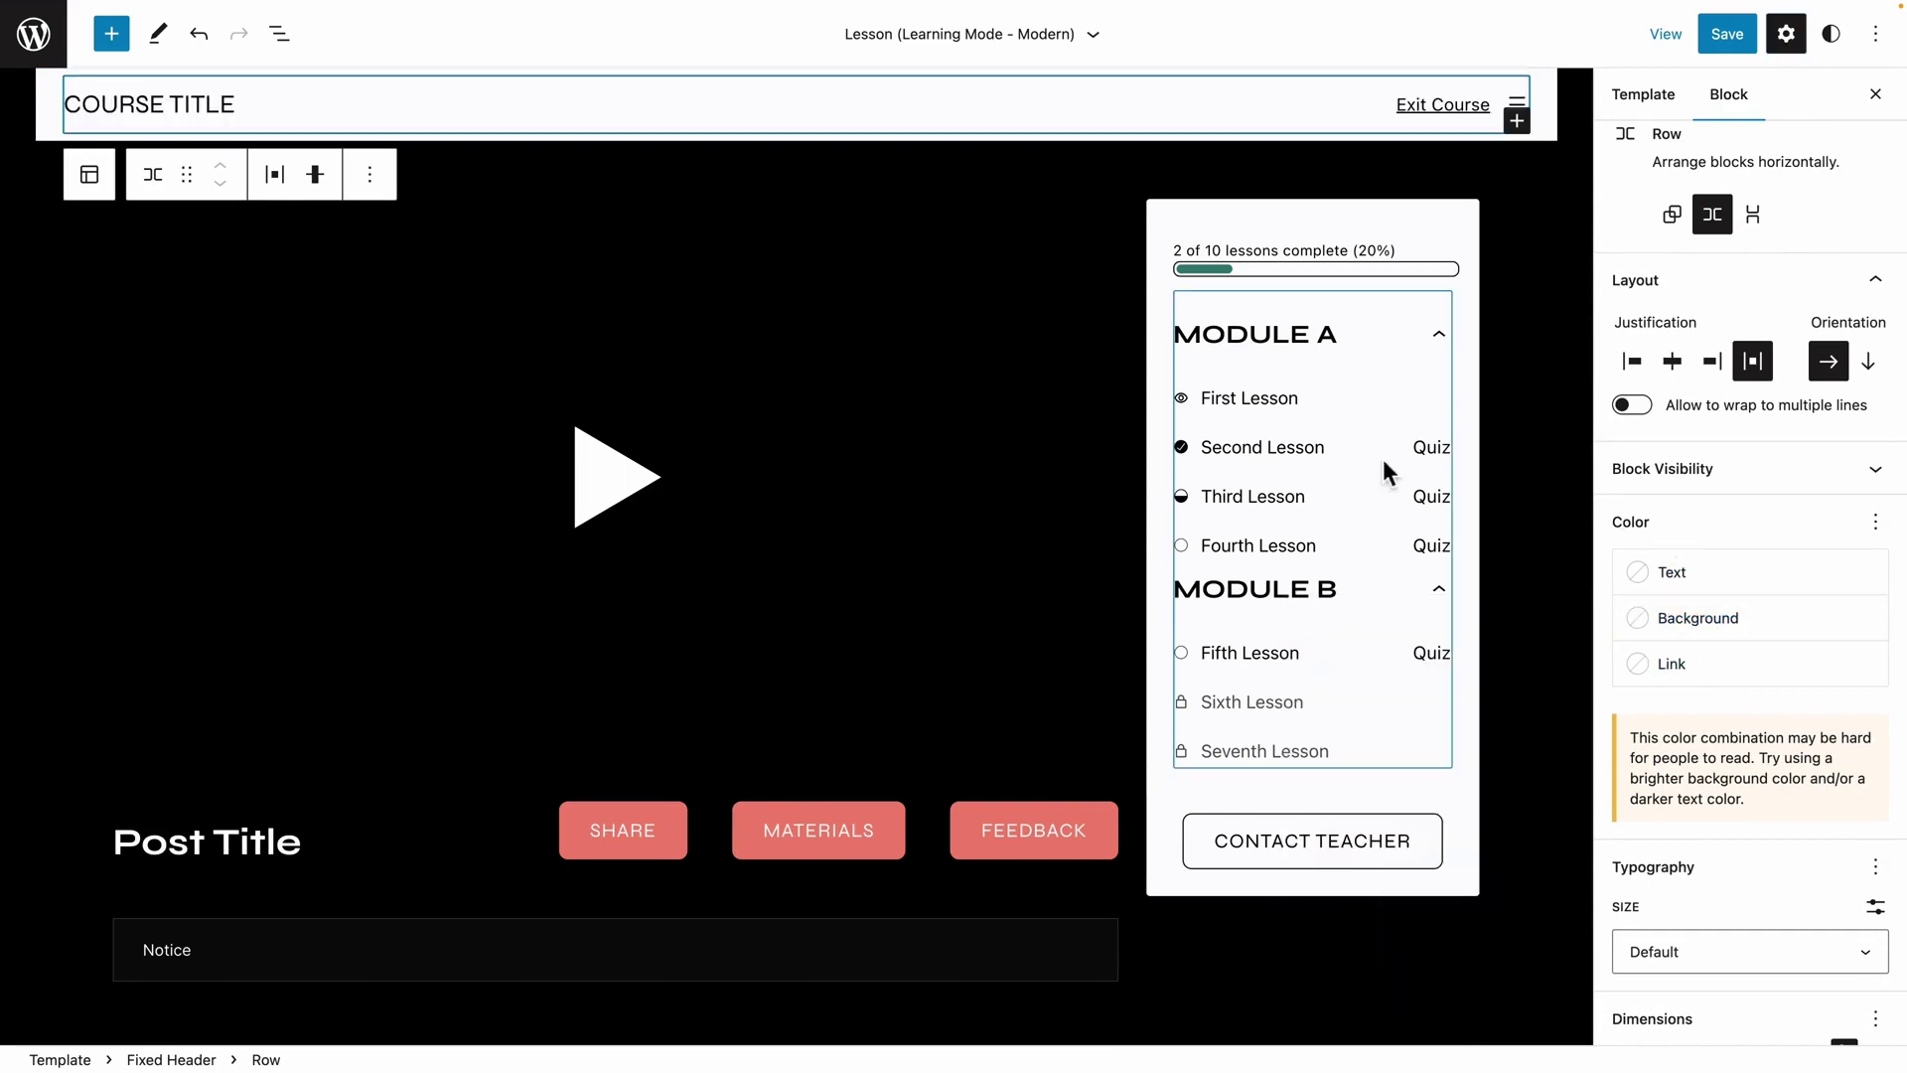
{"action": "left_click", "coordinate": [1549, 203]}
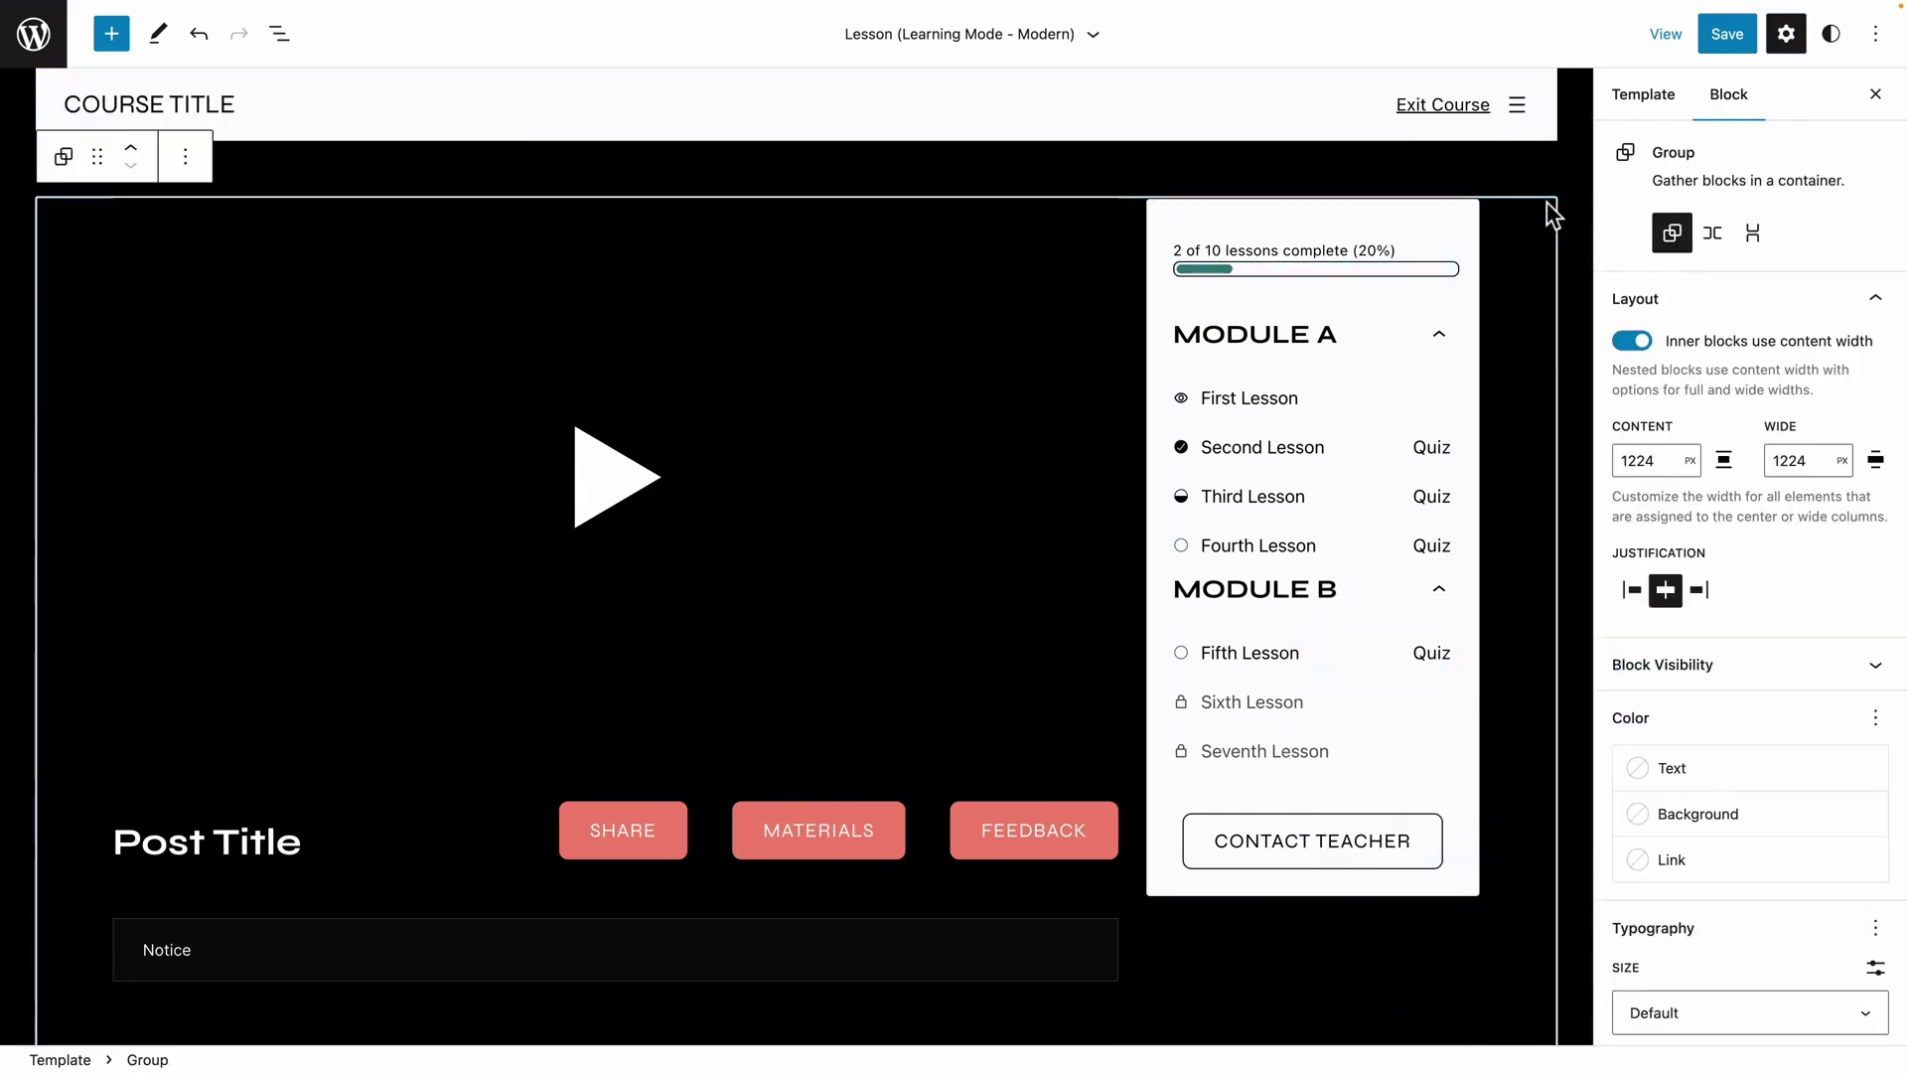
{"action": "left_click", "coordinate": [1729, 38]}
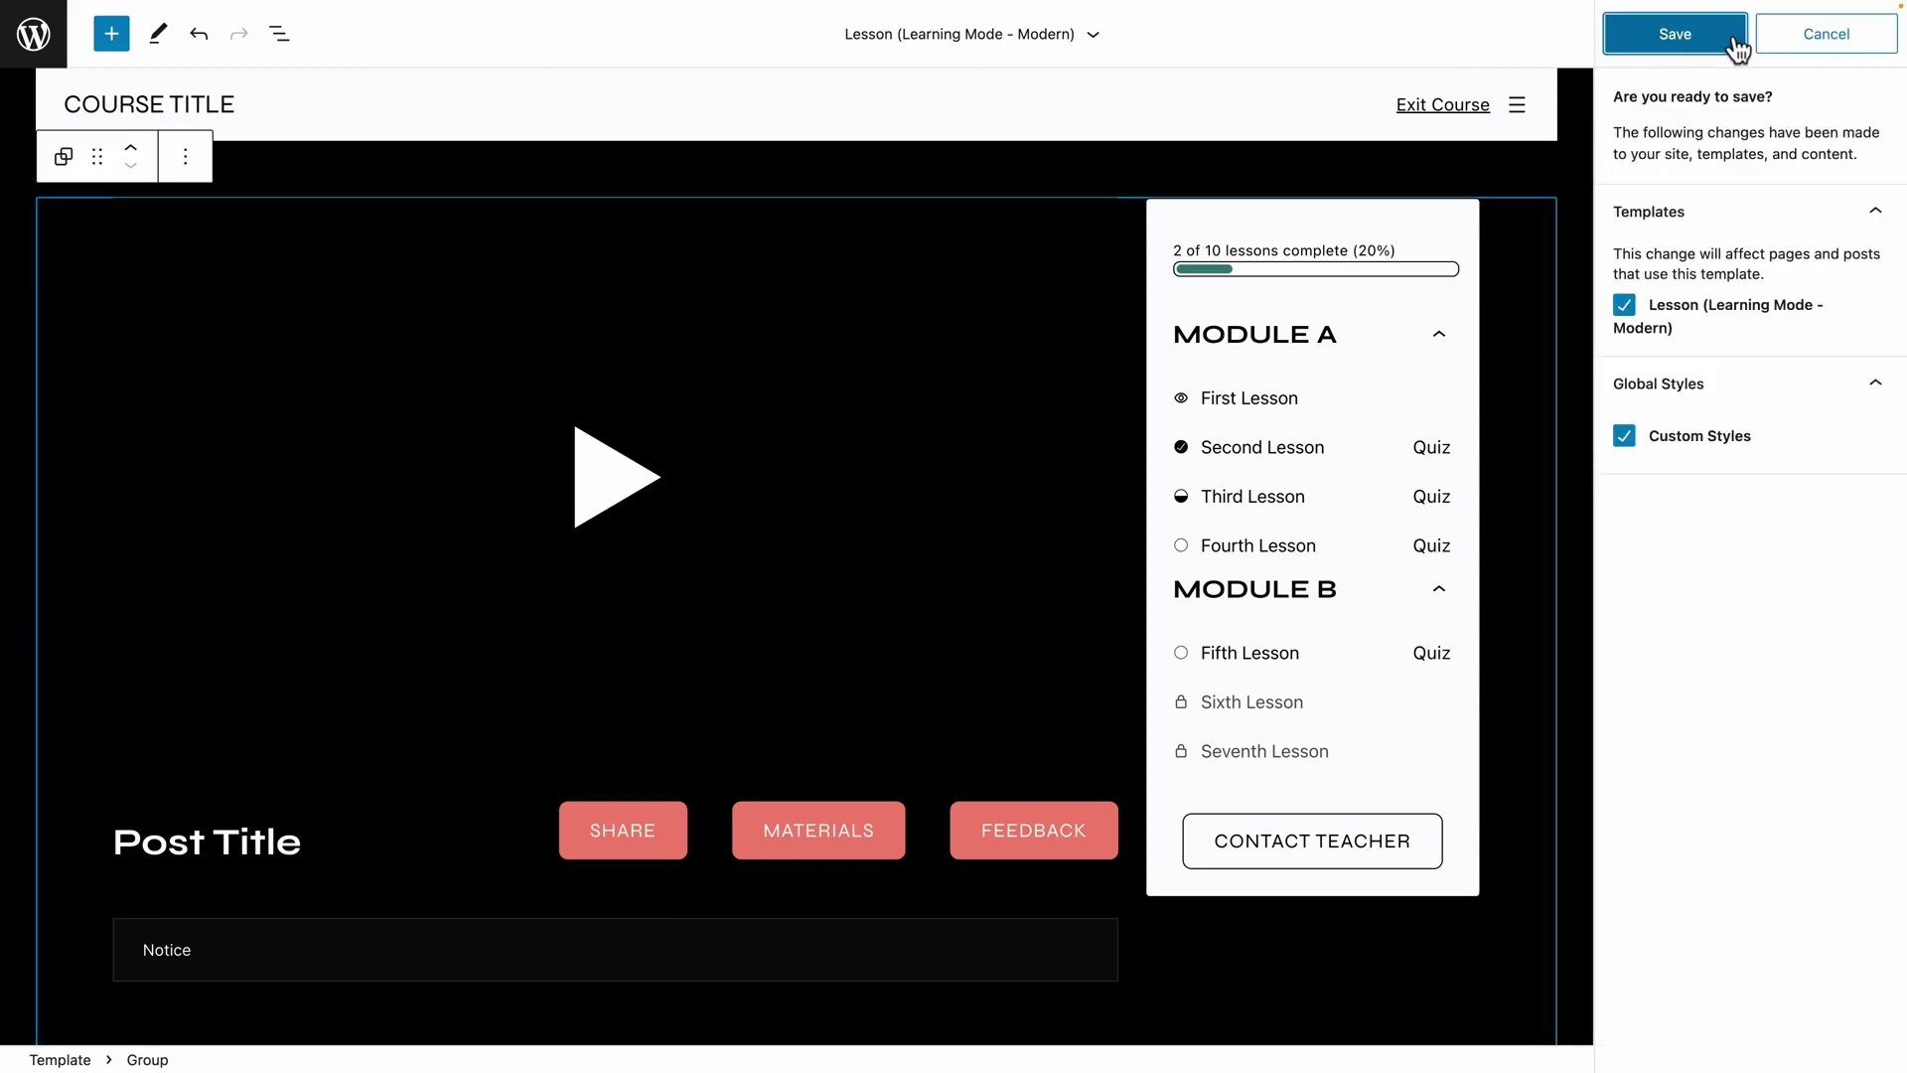
{"action": "left_click", "coordinate": [1714, 42]}
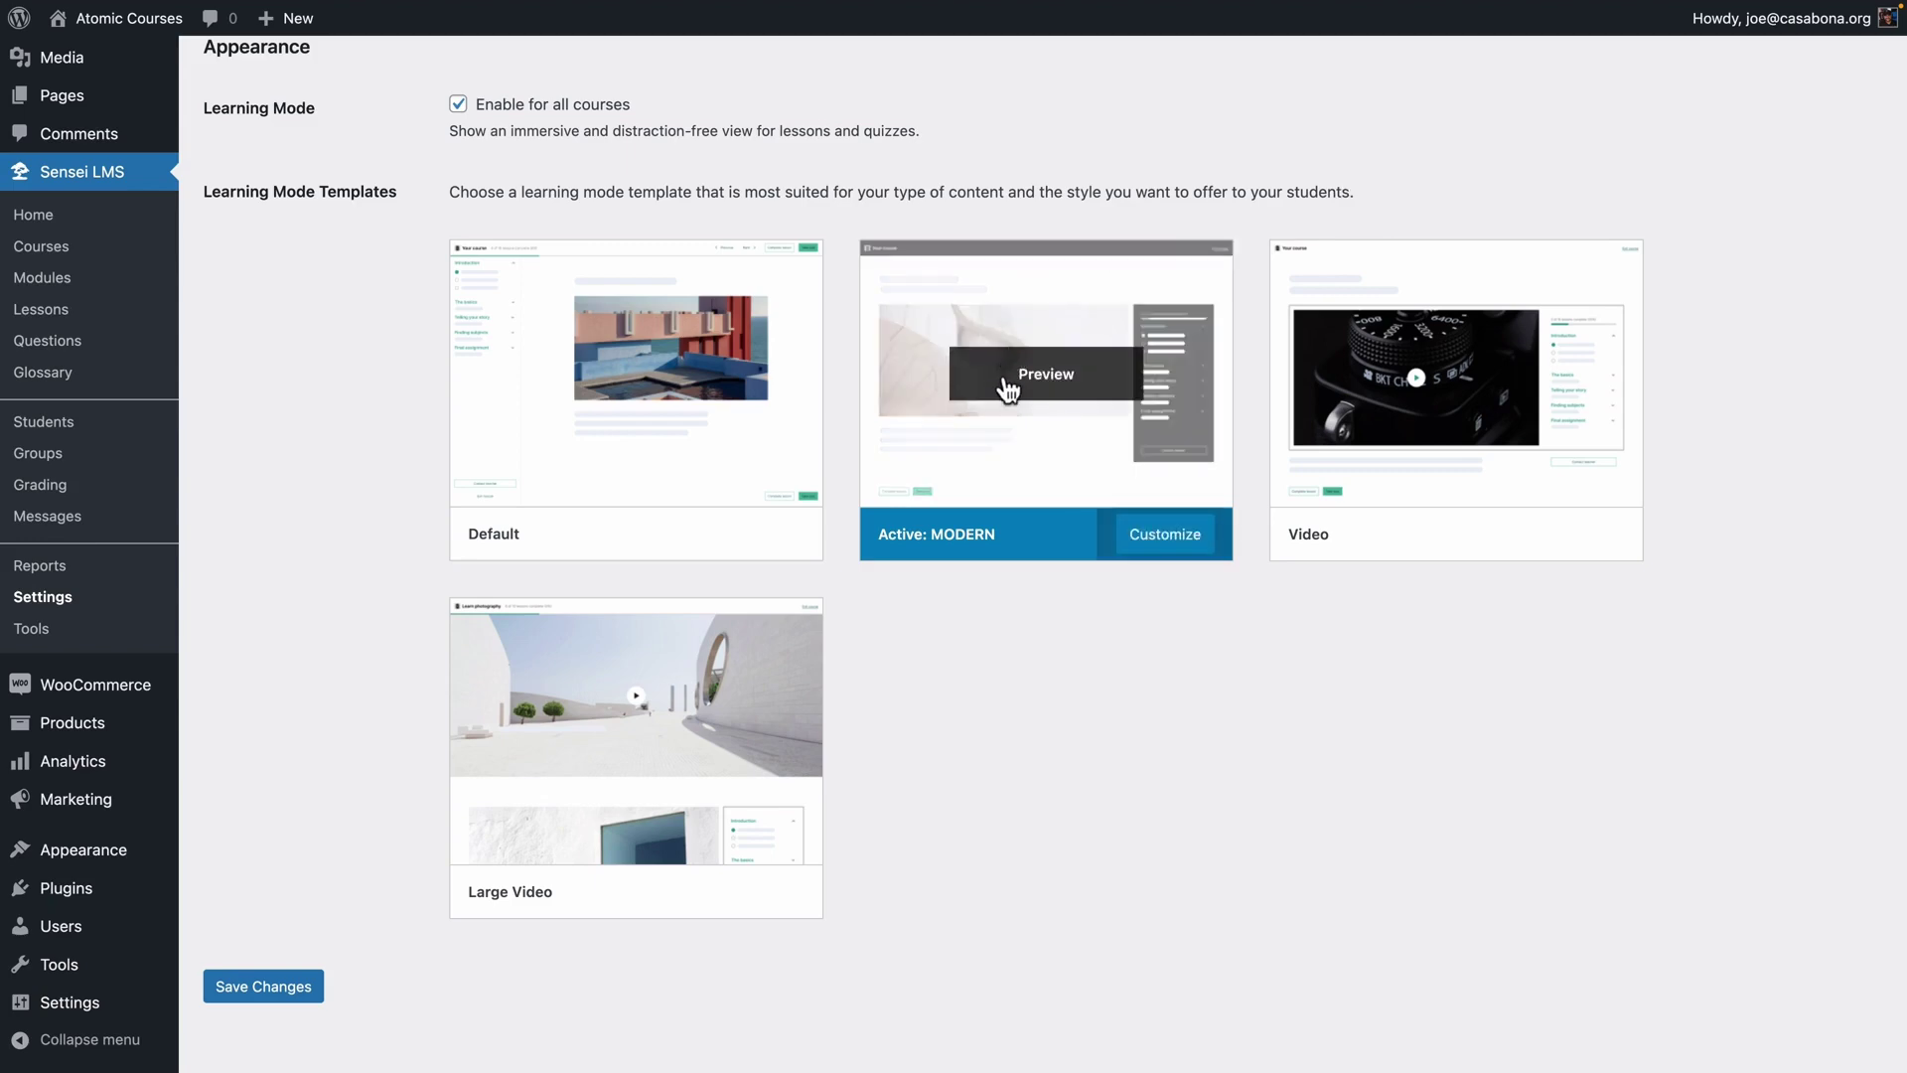
{"action": "left_click", "coordinate": [90, 52]}
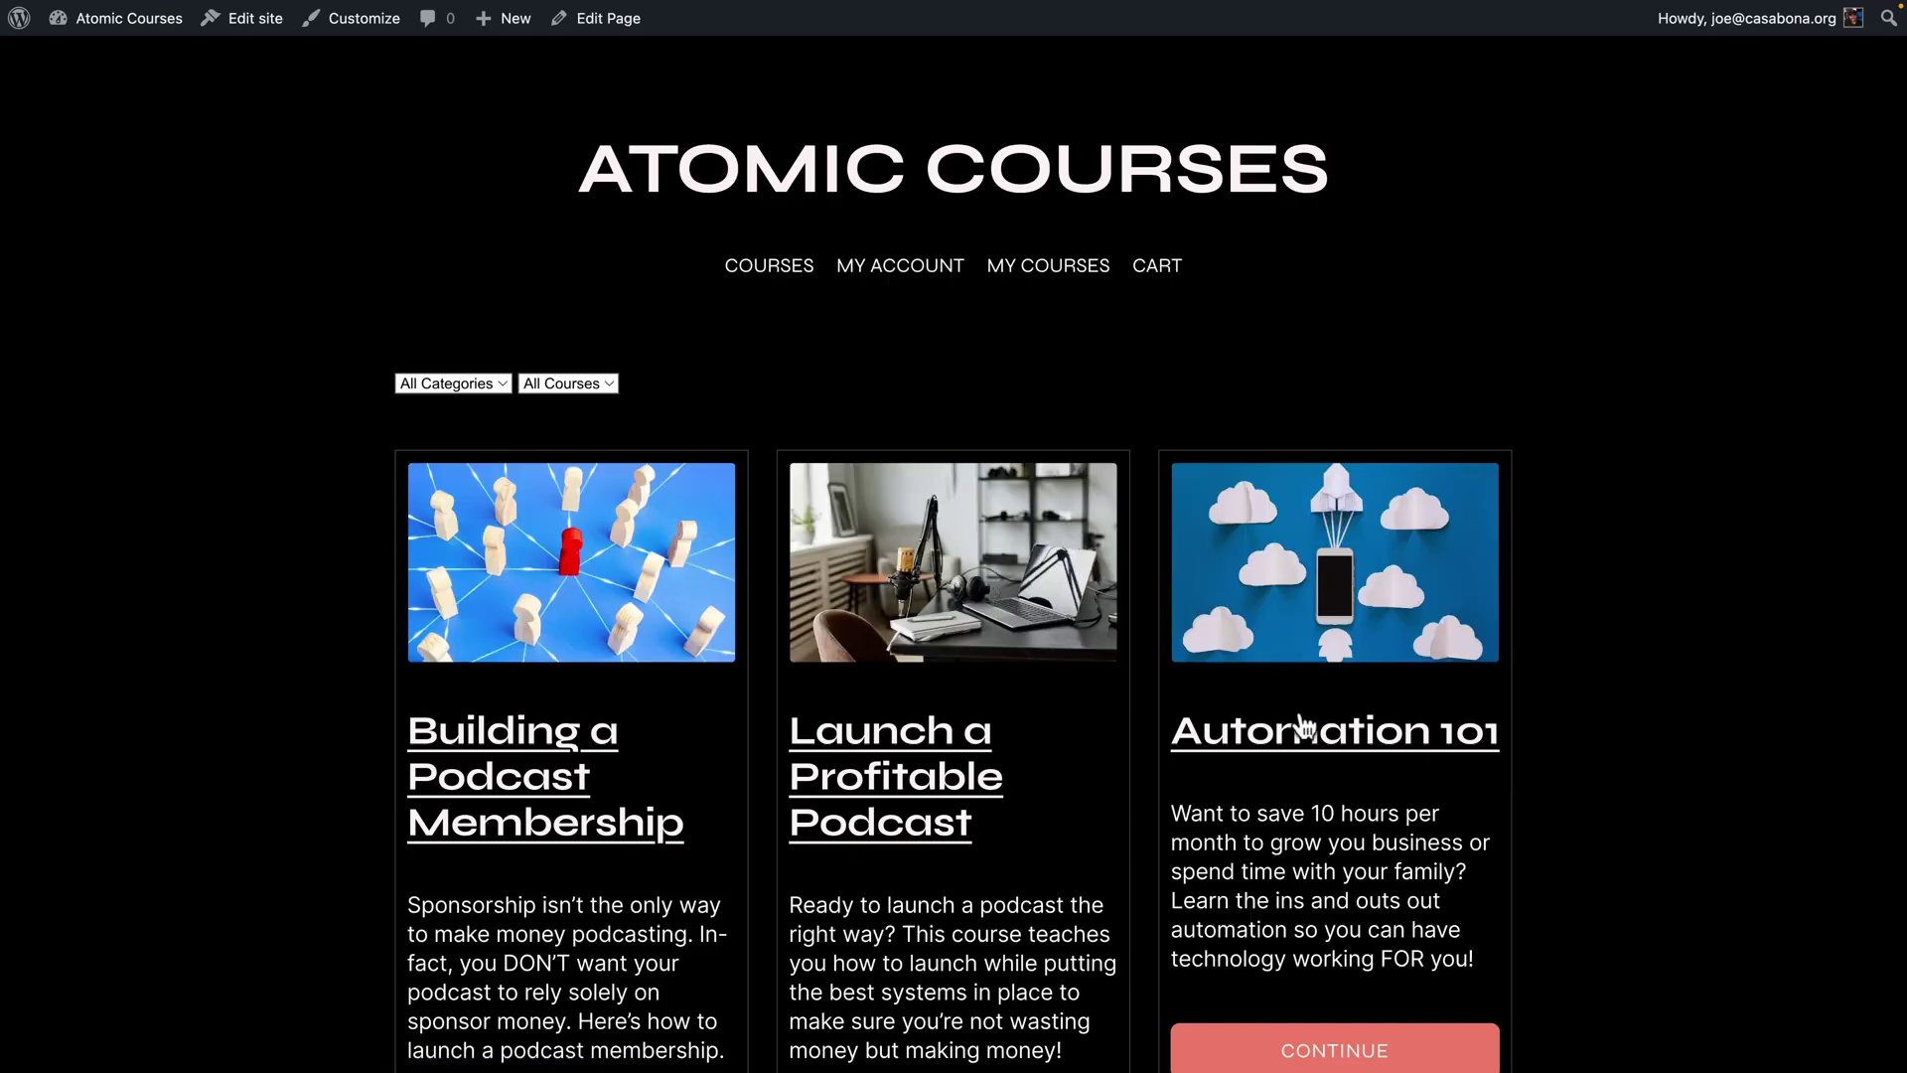
{"action": "left_click", "coordinate": [1304, 730]}
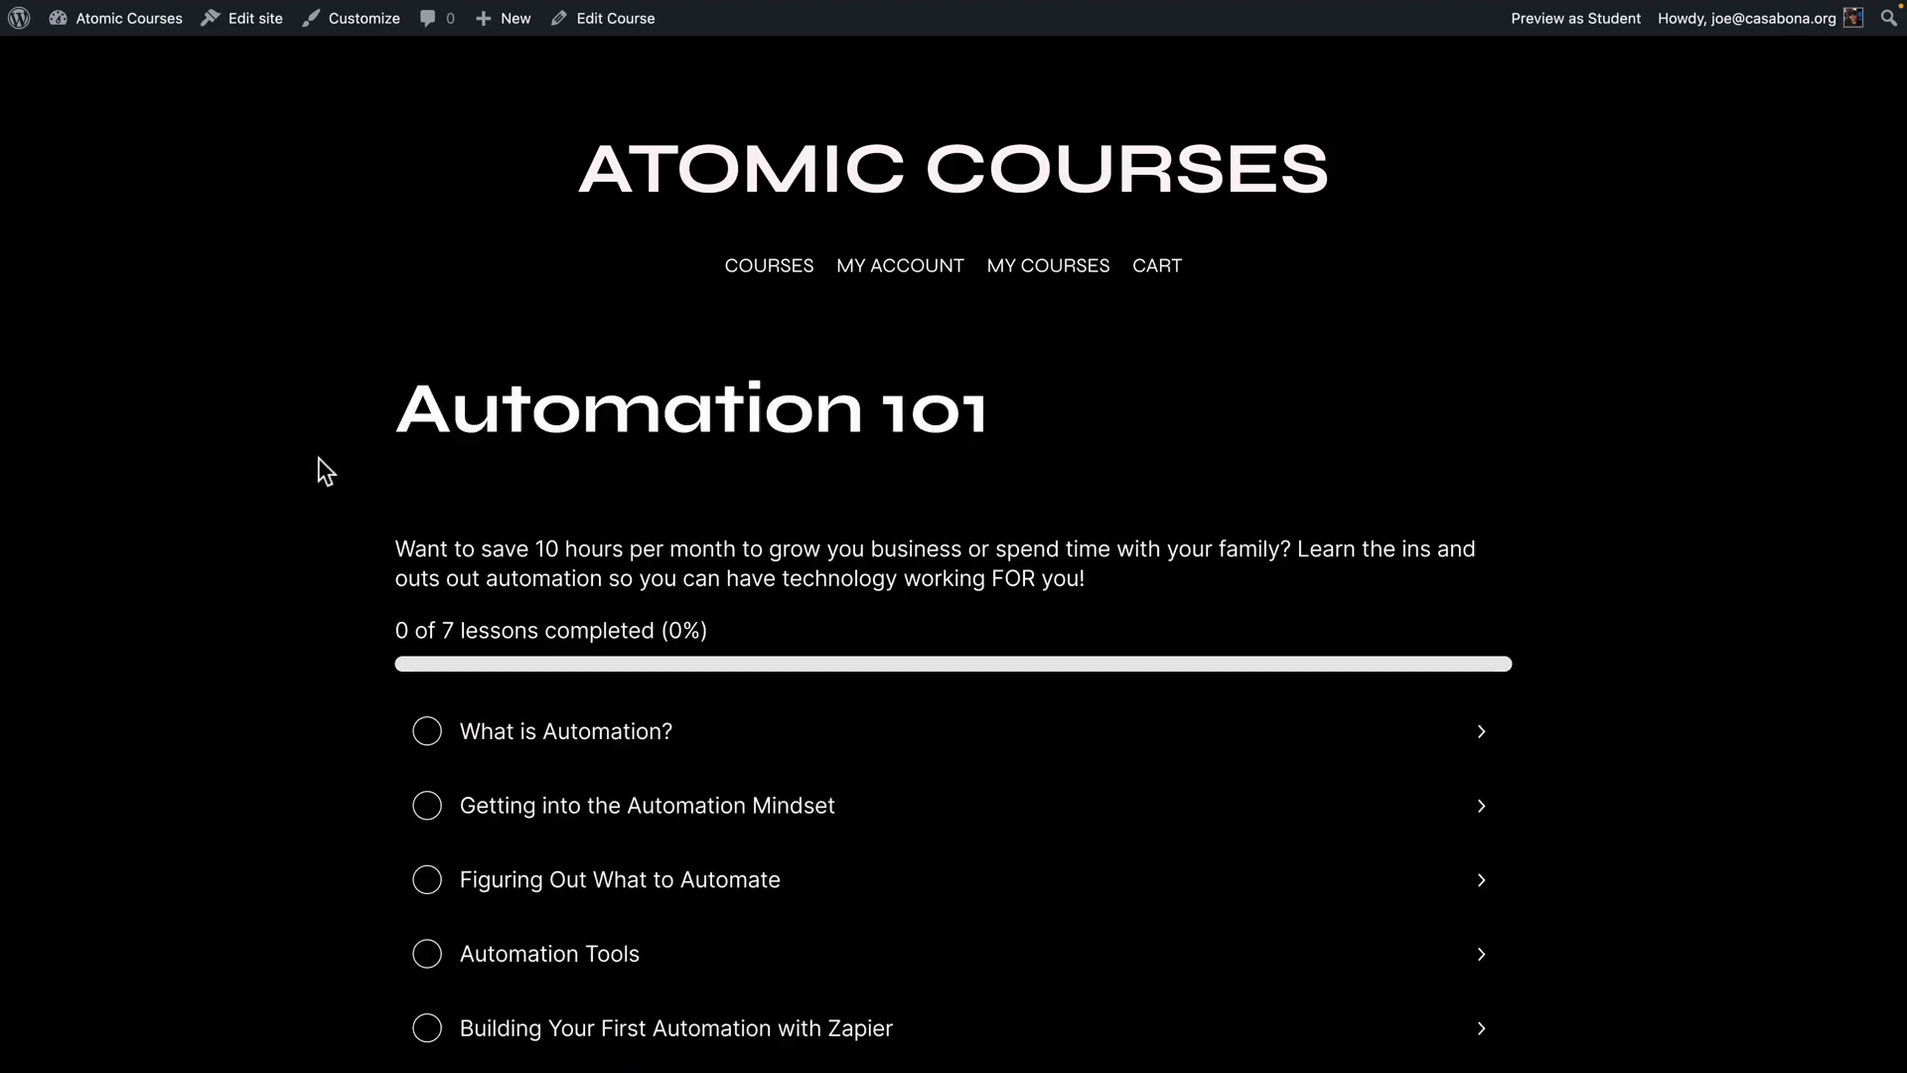
{"action": "left_click", "coordinate": [765, 735]}
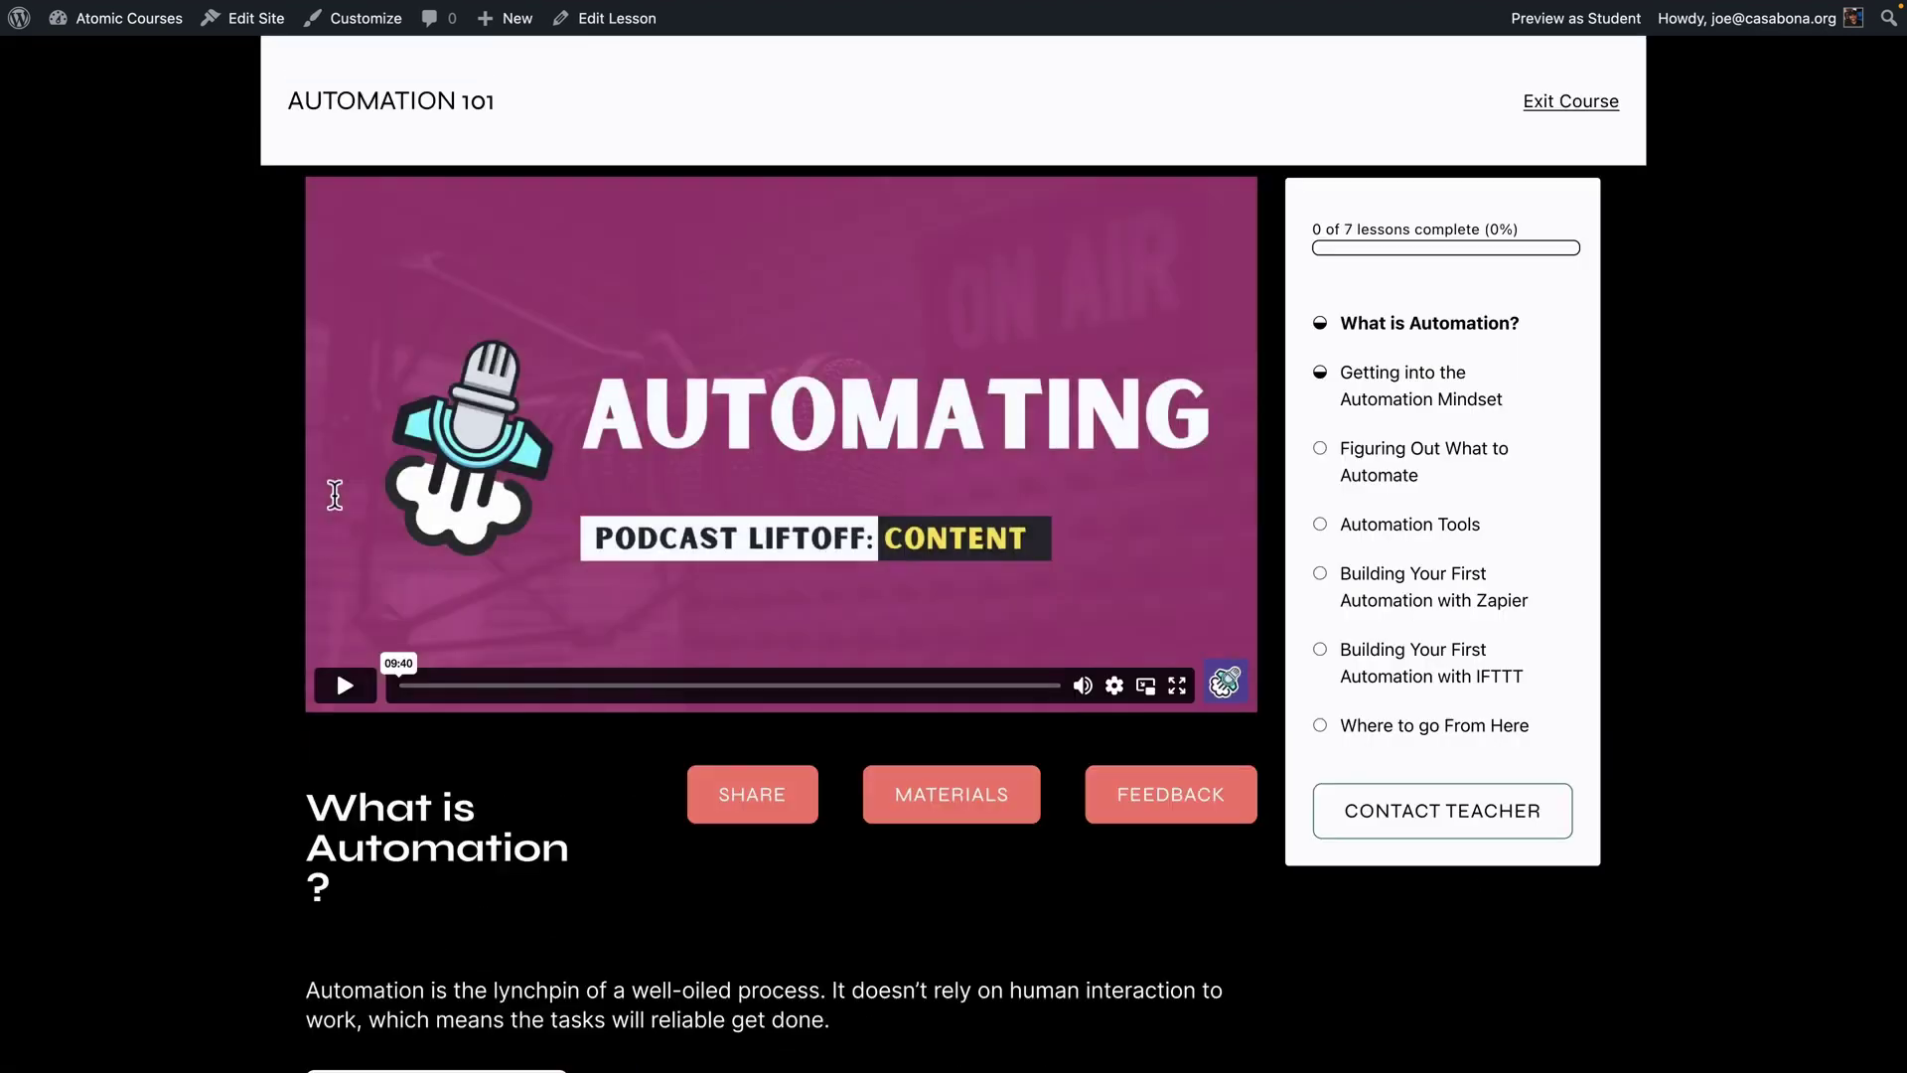
{"action": "scroll", "coordinate": [534, 540], "scroll_direction": "down", "scroll_amount": 2}
{"action": "scroll", "coordinate": [534, 540], "scroll_direction": "up", "scroll_amount": 2}
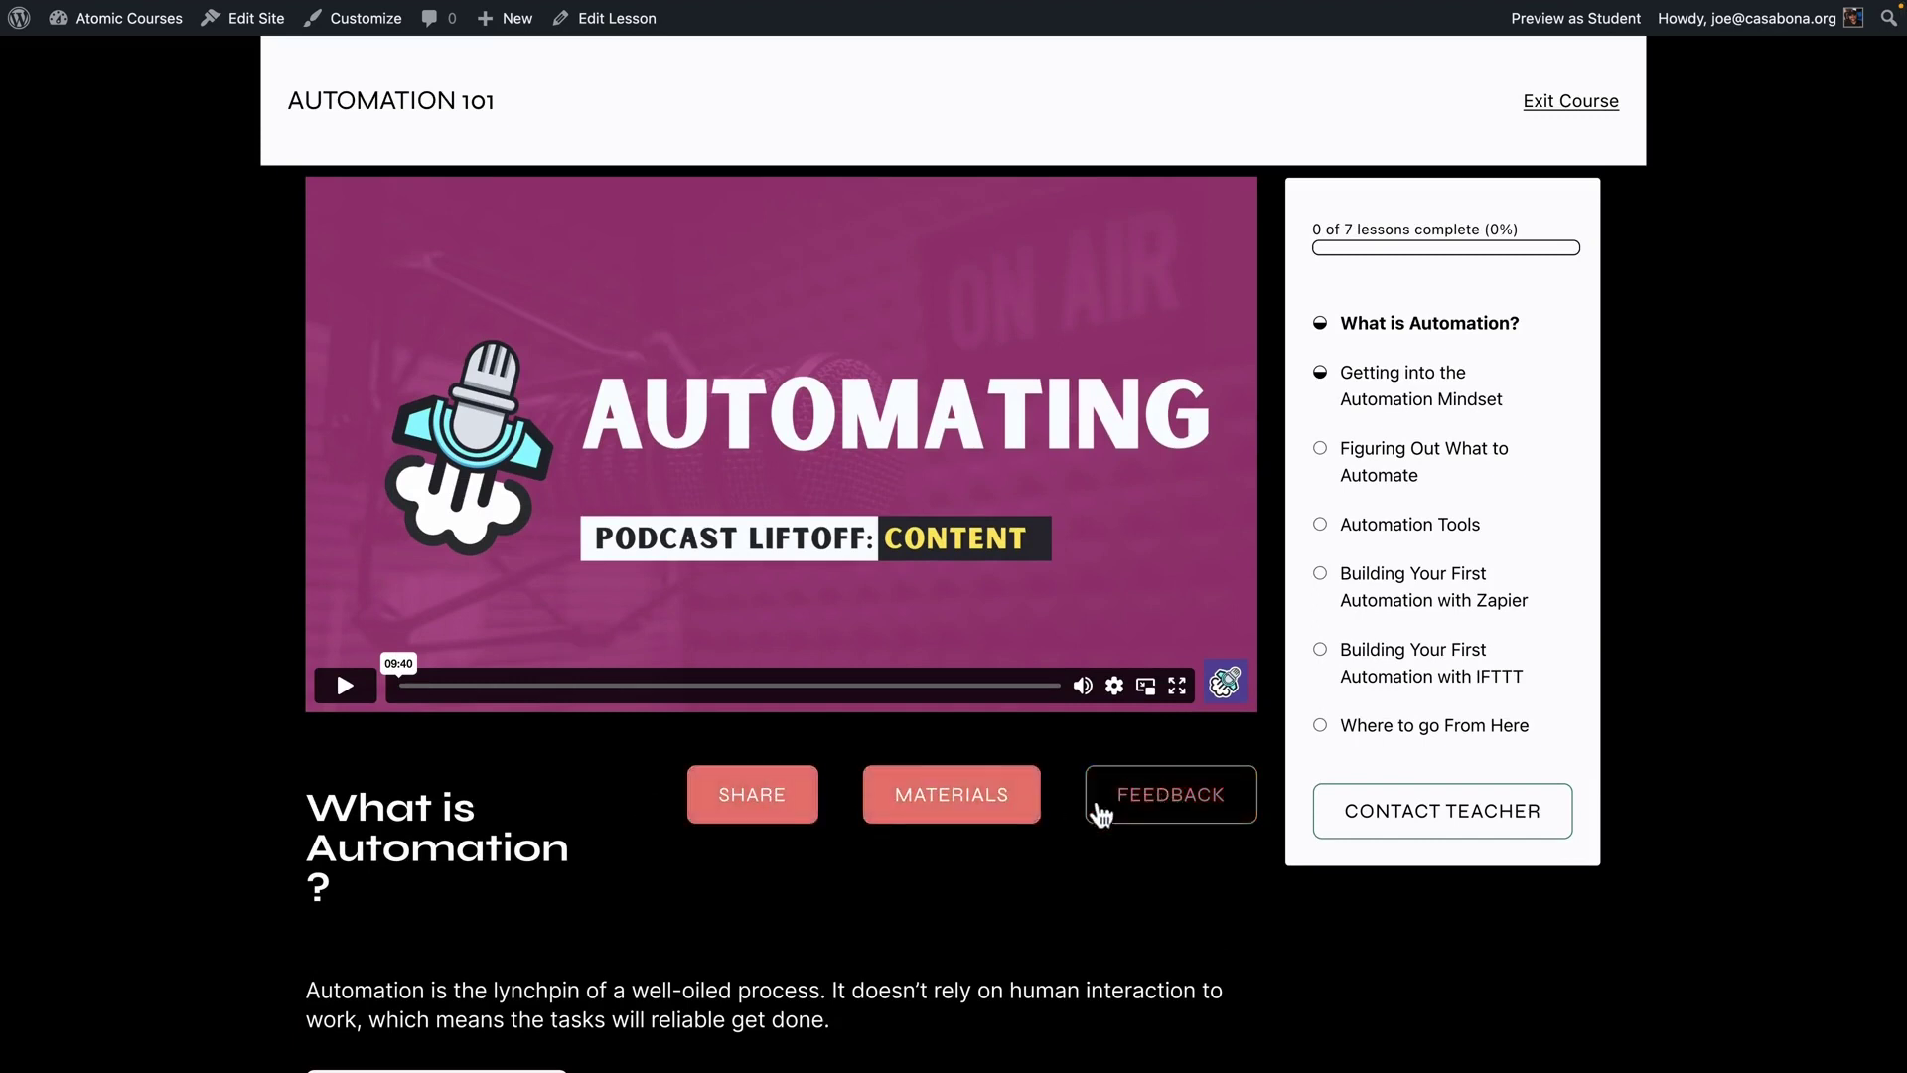
{"action": "left_click_drag", "start_coordinate": [302, 784], "coordinate": [518, 924]}
{"action": "left_click", "coordinate": [532, 907]}
{"action": "scroll", "coordinate": [532, 907], "scroll_direction": "down", "scroll_amount": 2}
{"action": "scroll", "coordinate": [562, 1009], "scroll_direction": "up", "scroll_amount": 2}
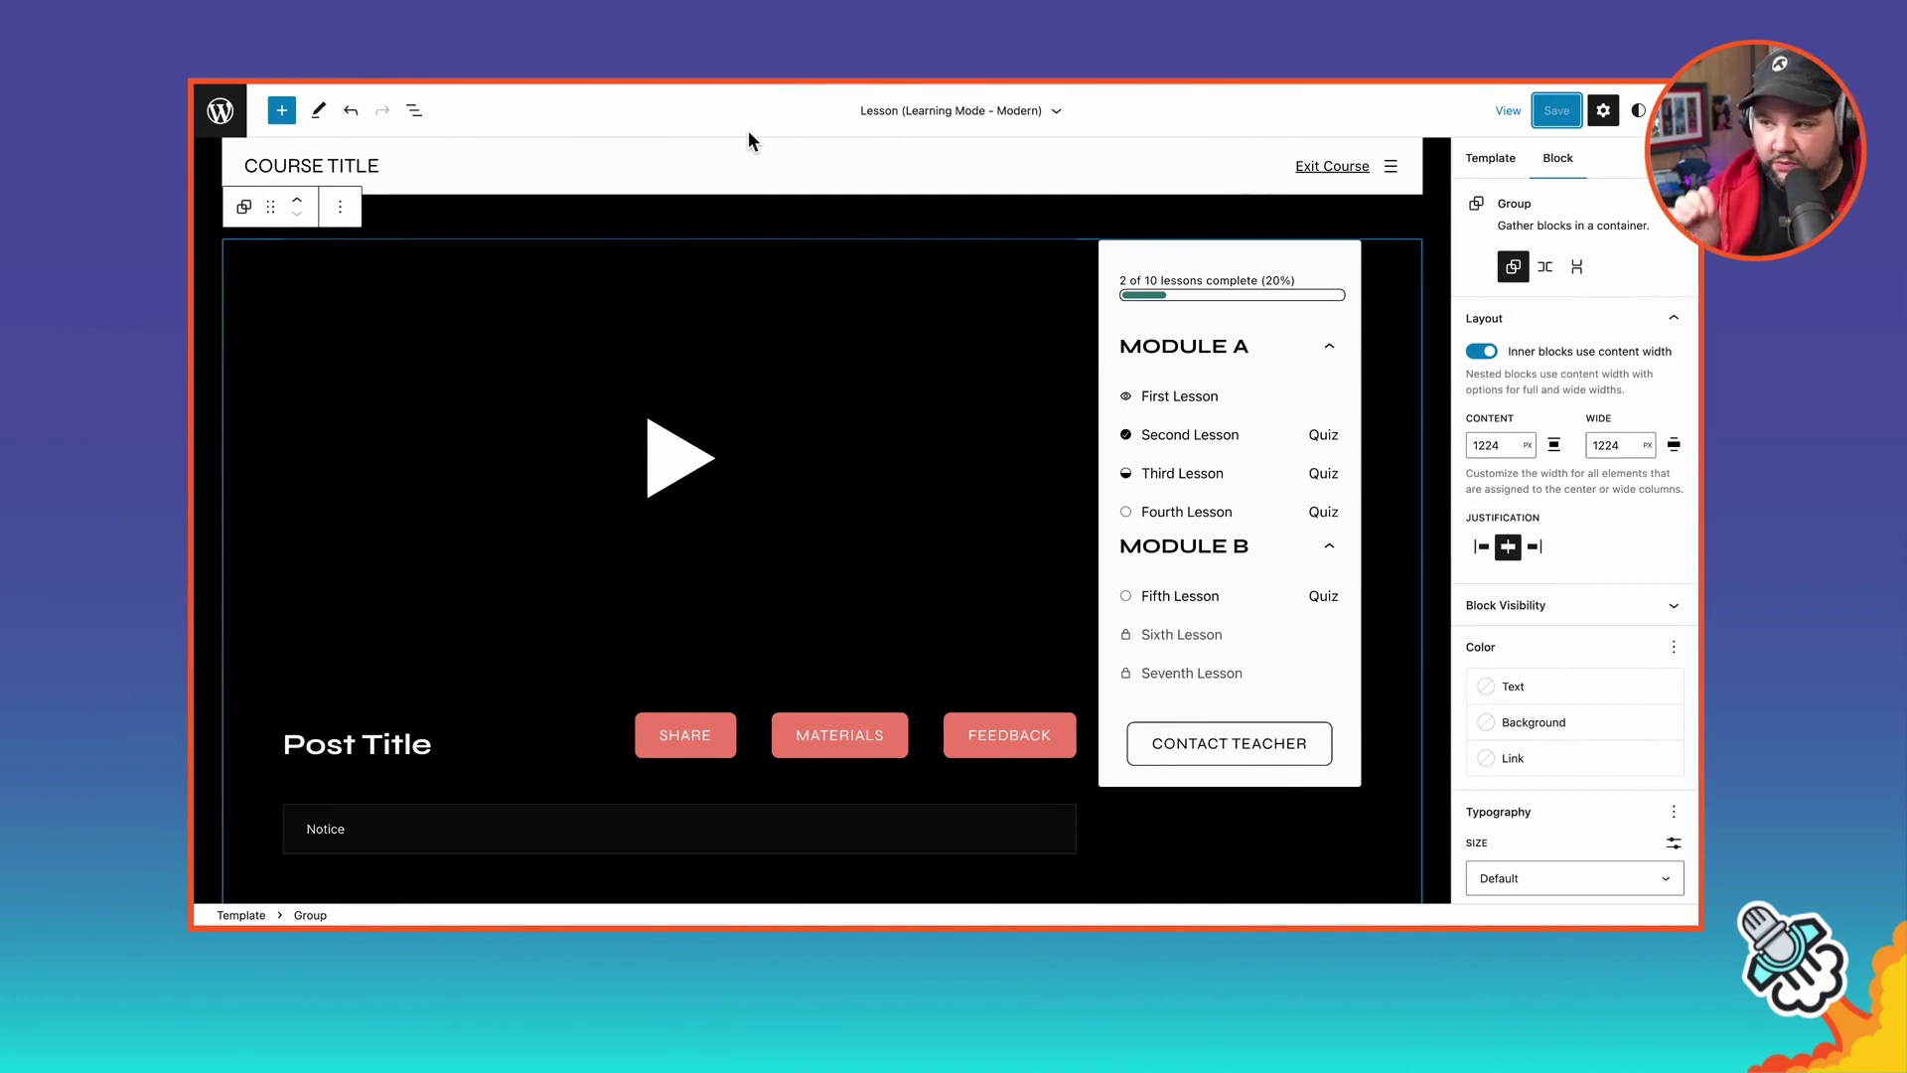
Give the Fixed Header's Row a black Primary background, selected via the List View
{"action": "left_click", "coordinate": [709, 141]}
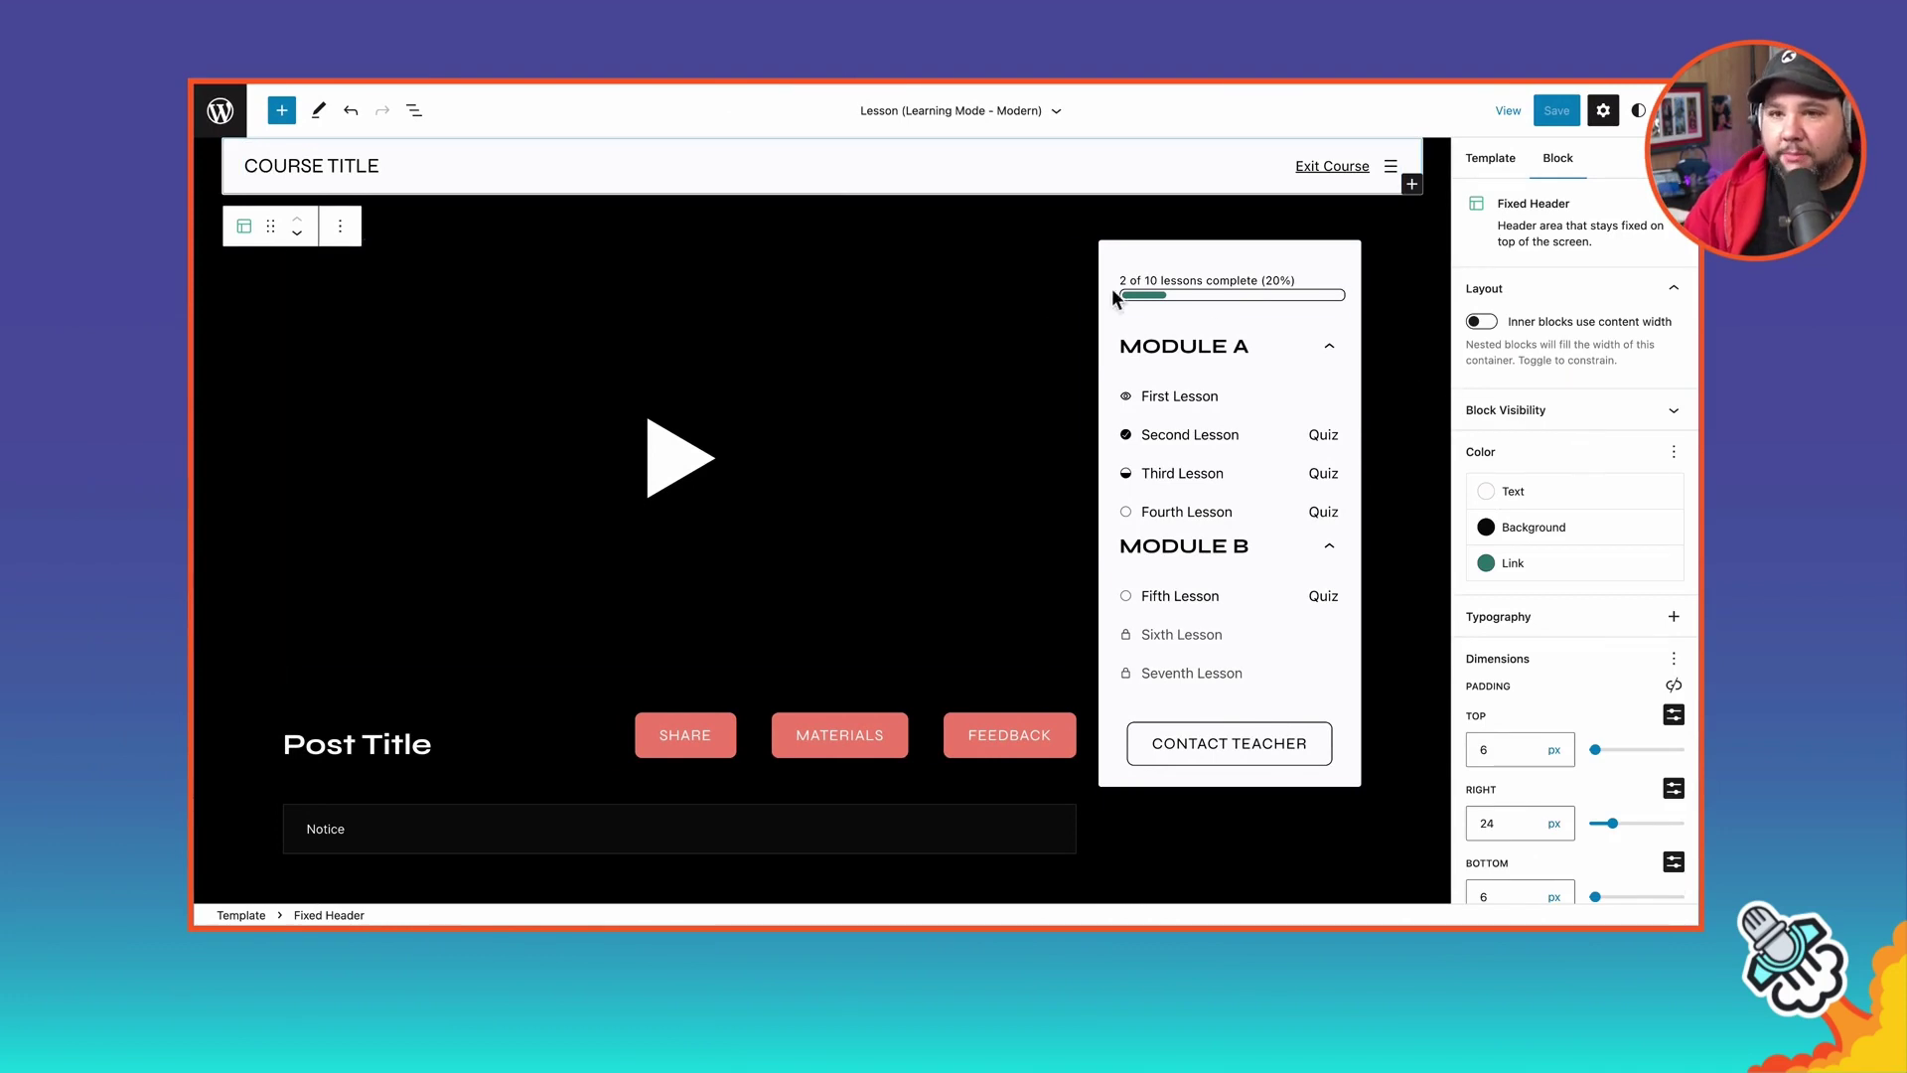
{"action": "left_click", "coordinate": [409, 113]}
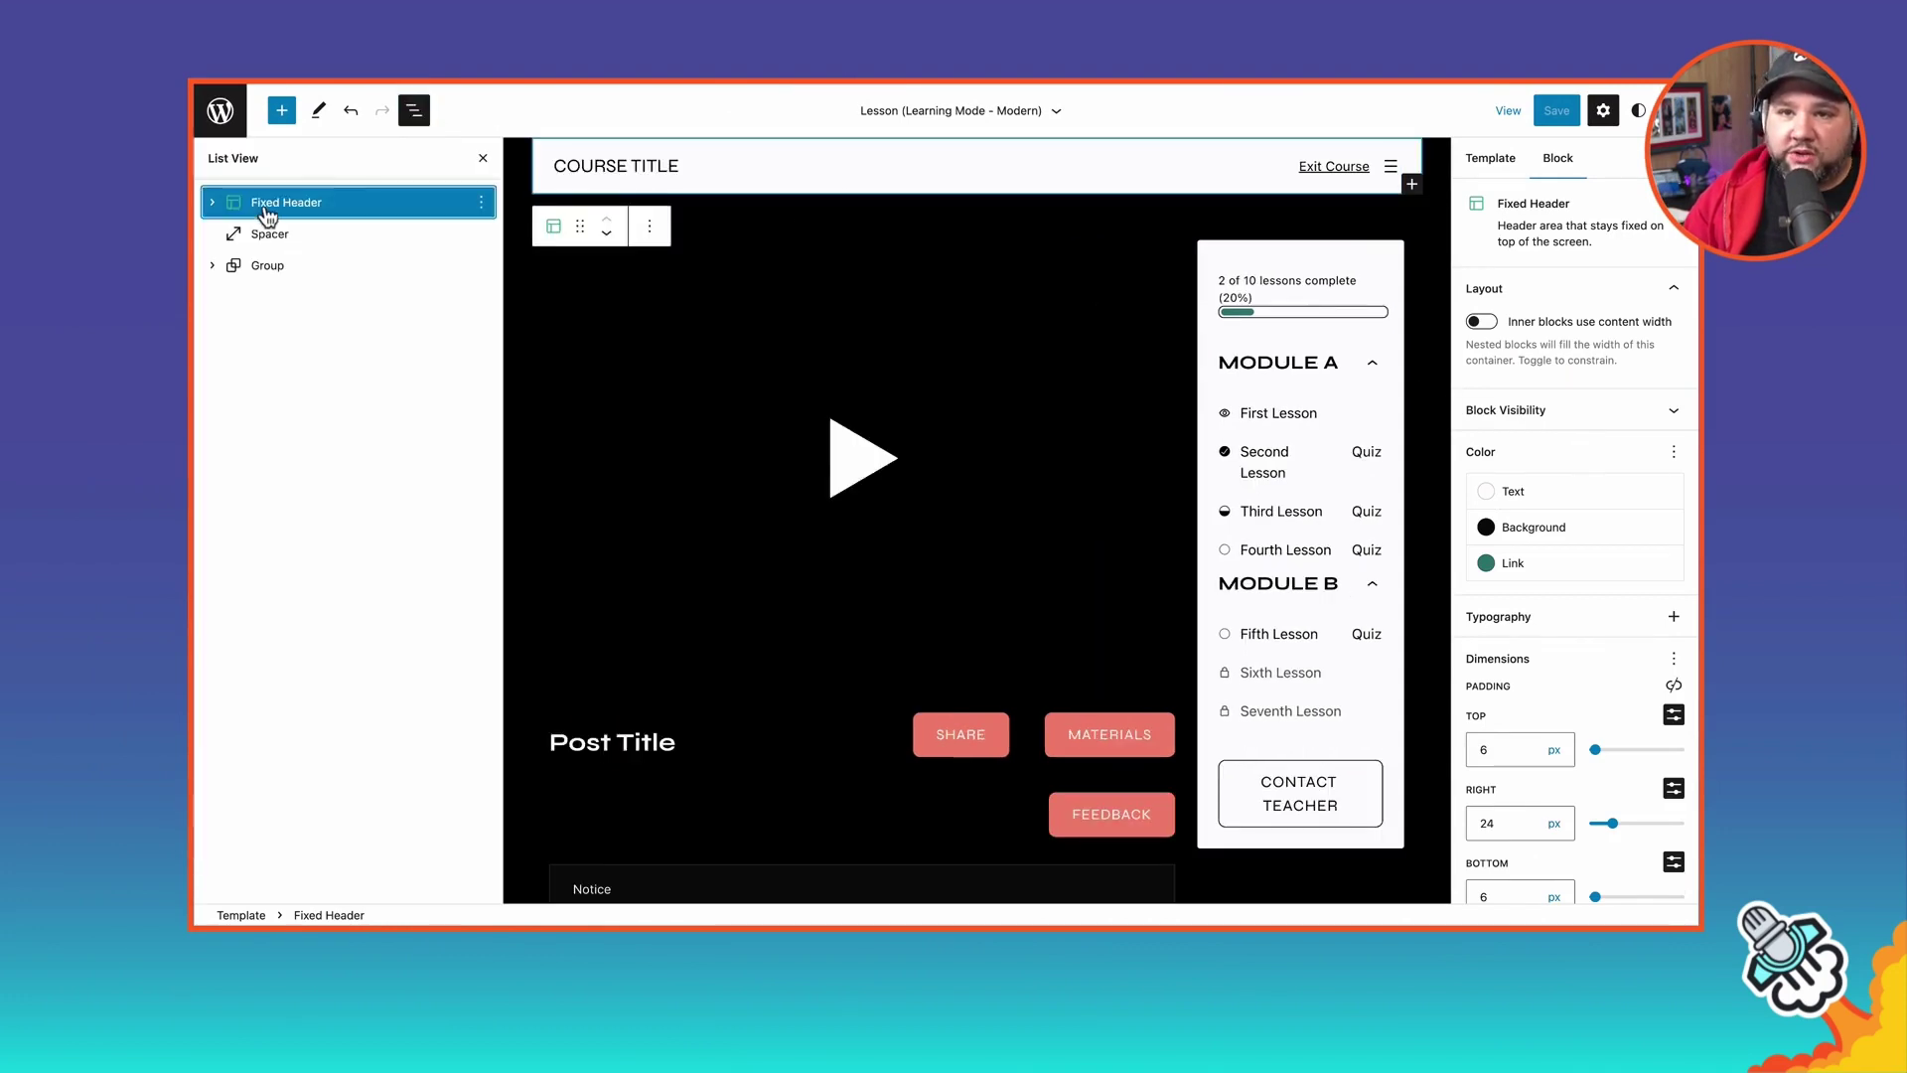
{"action": "left_click", "coordinate": [211, 202]}
{"action": "left_click", "coordinate": [283, 234]}
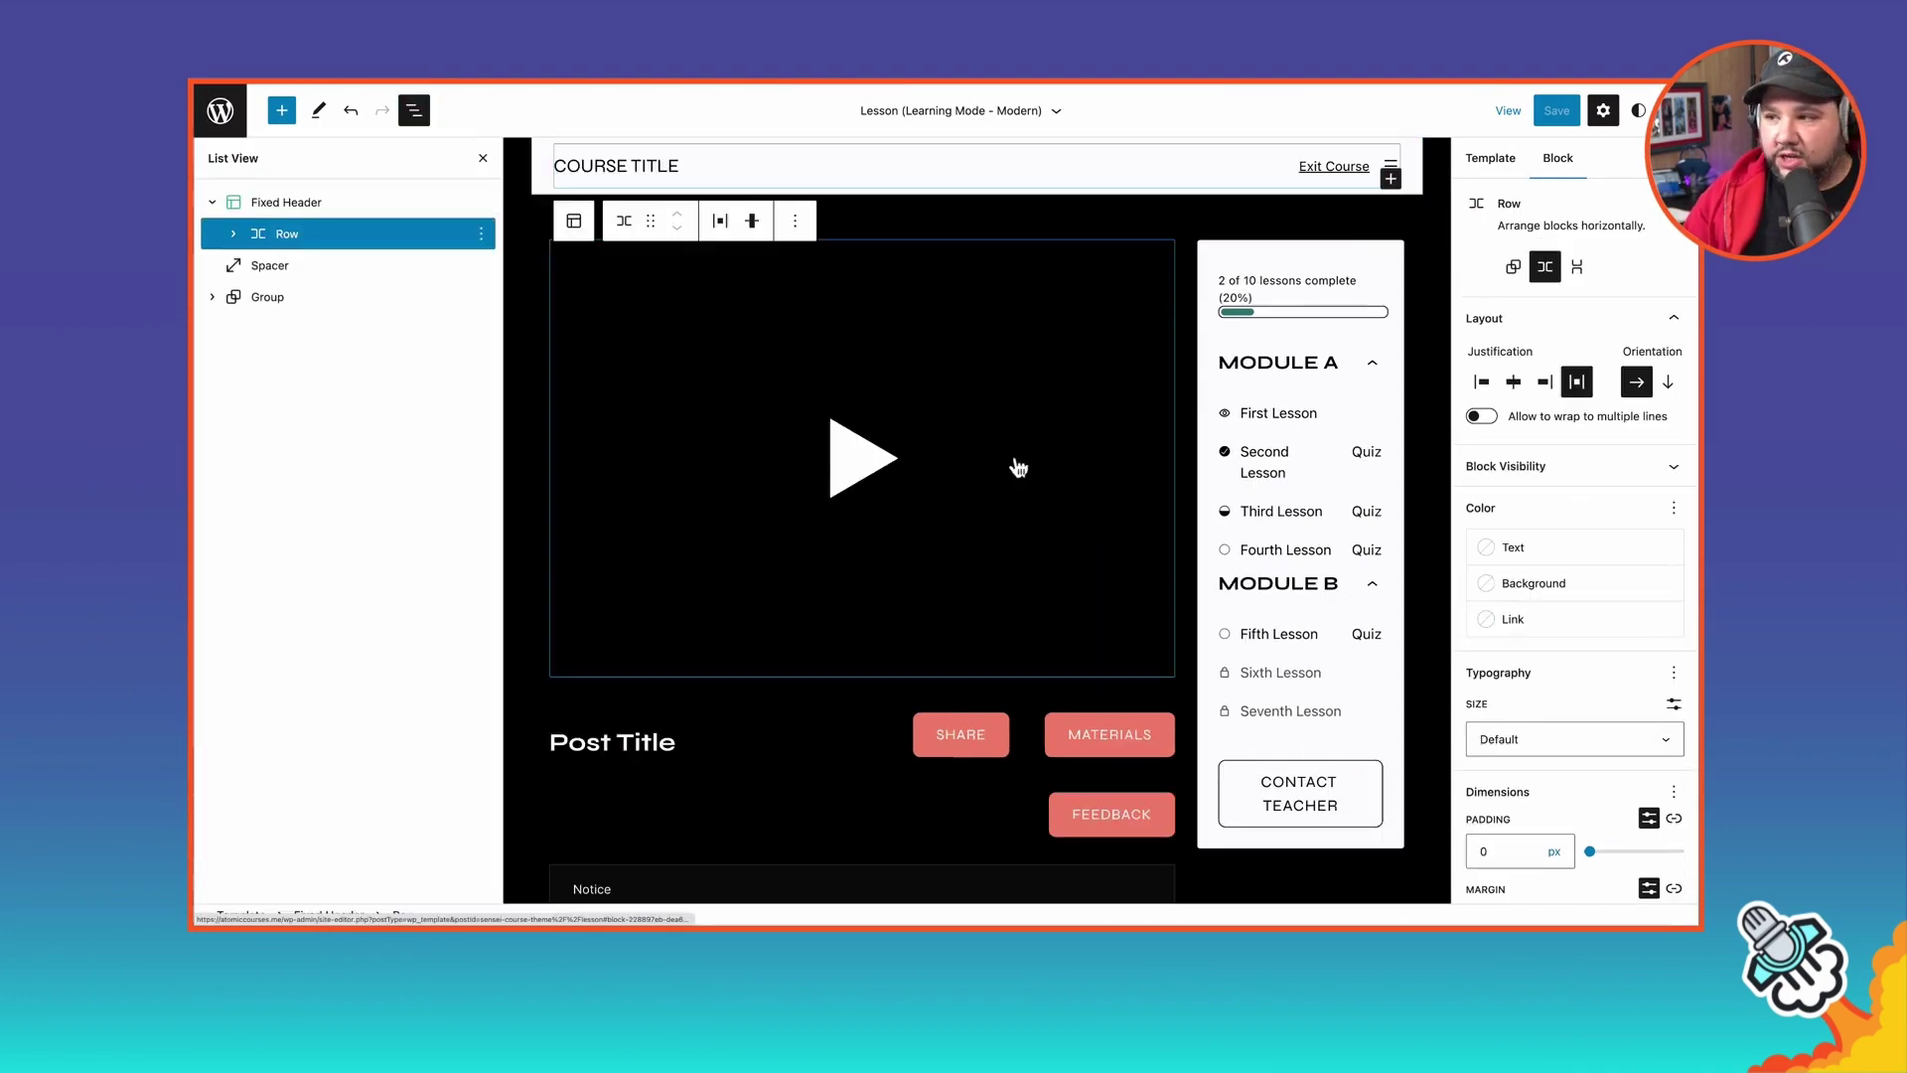
{"action": "left_click", "coordinate": [1535, 586]}
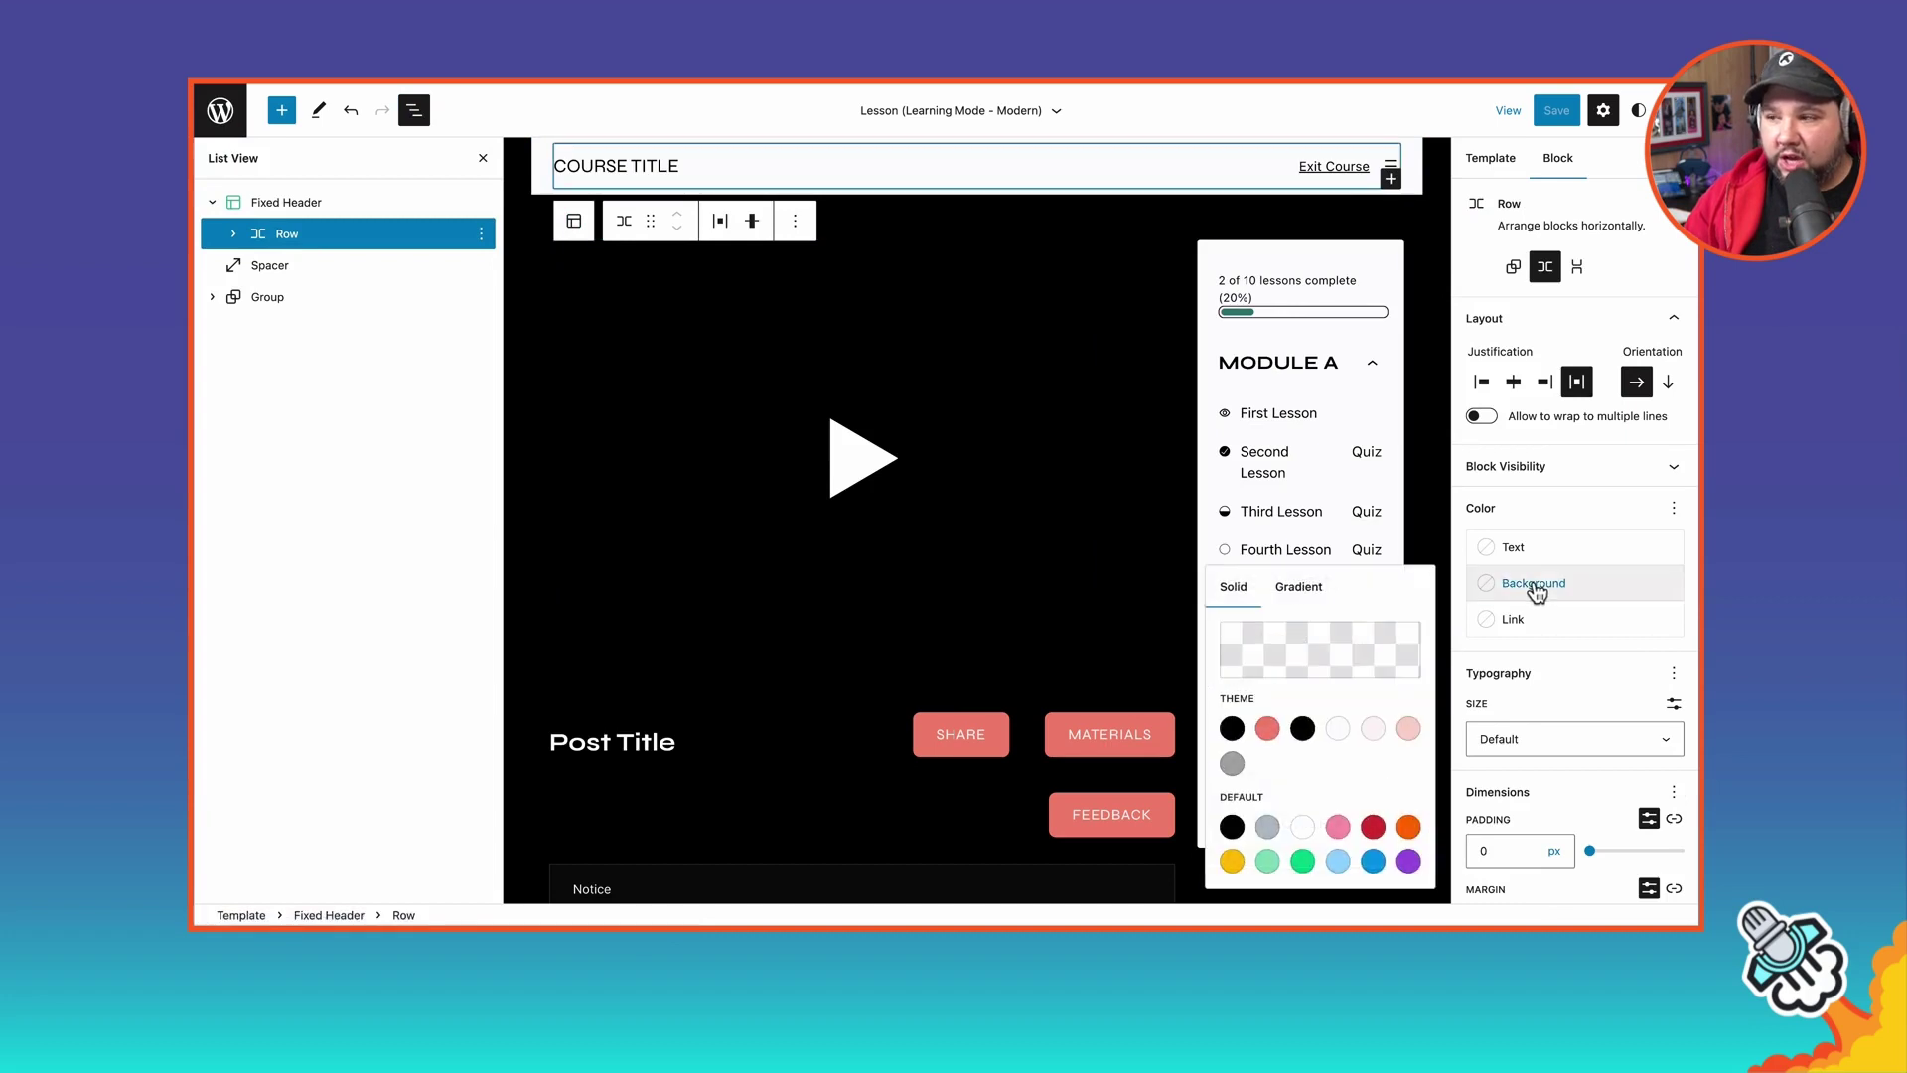
{"action": "left_click", "coordinate": [1300, 730]}
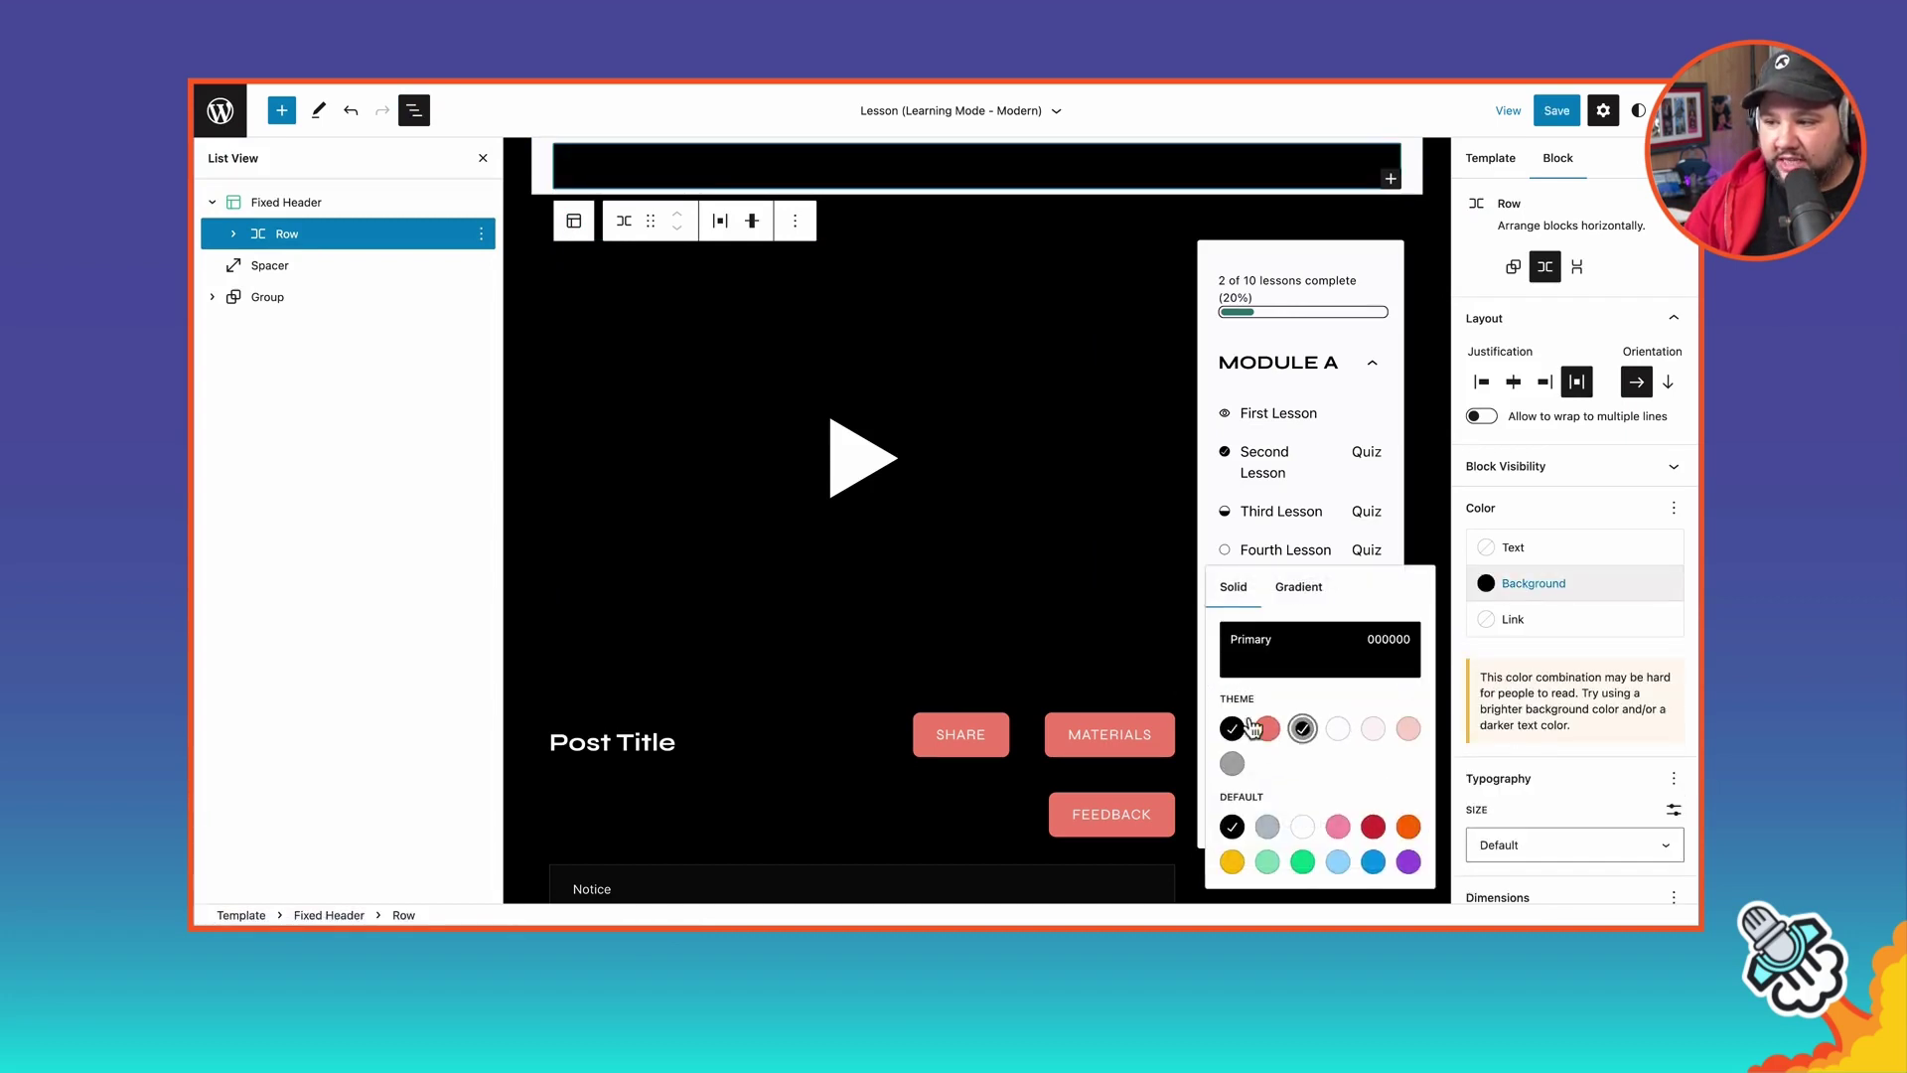
Set the header Row's text to white and its links to Tertiary FBF3F2
{"action": "left_click", "coordinate": [338, 201]}
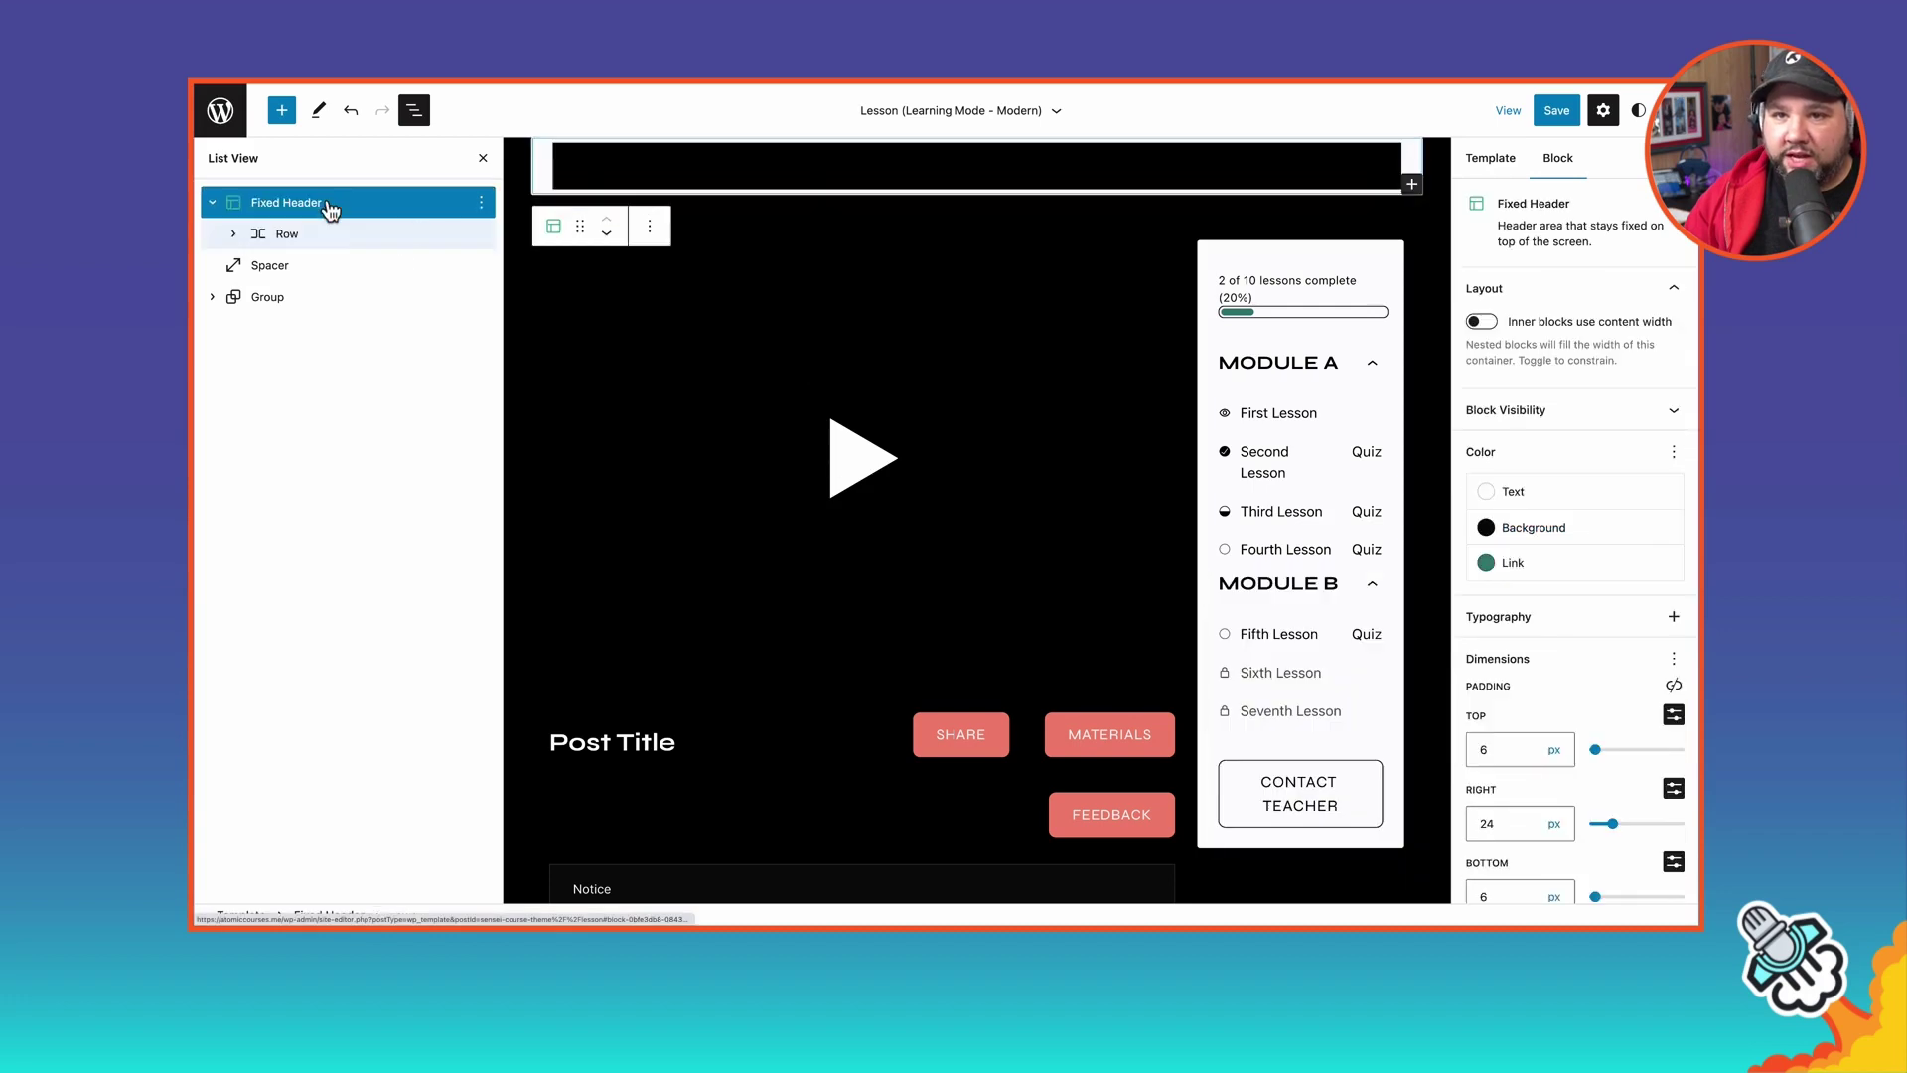
{"action": "left_click", "coordinate": [417, 250]}
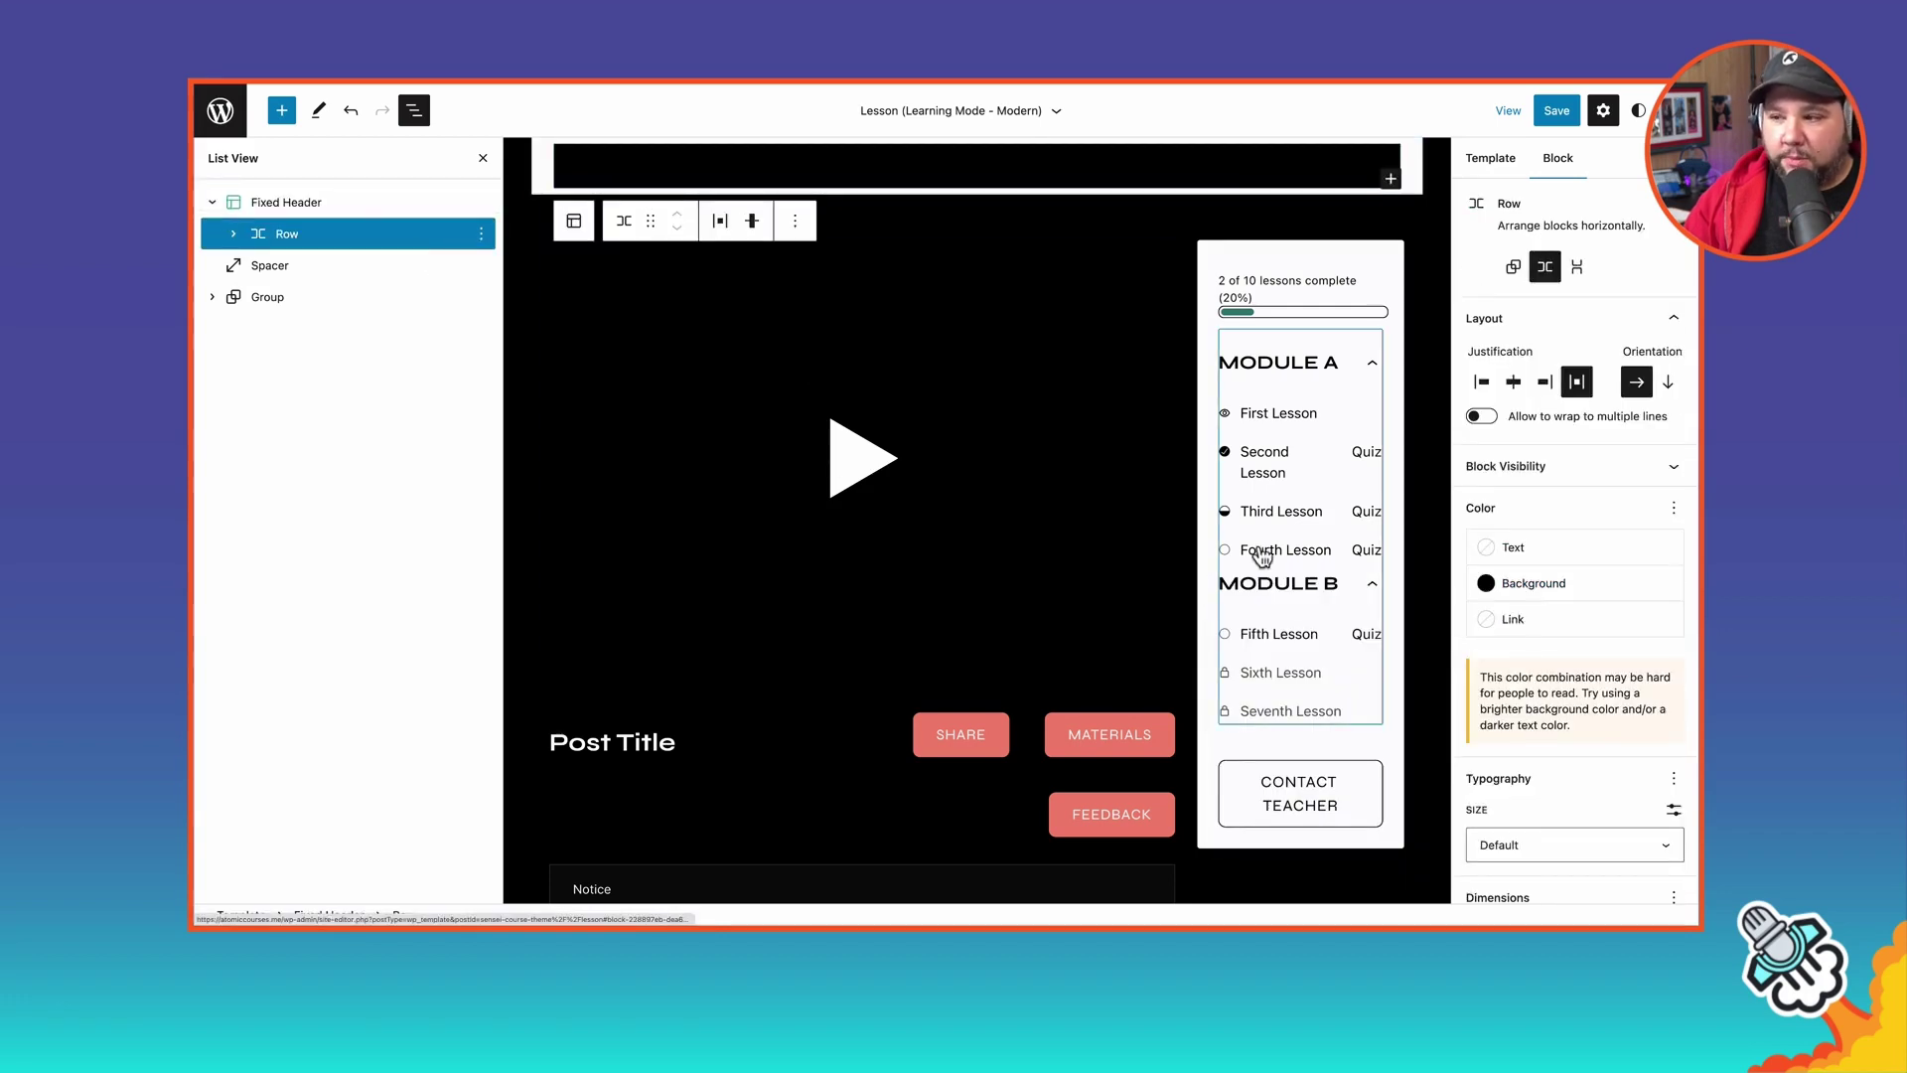
{"action": "left_click", "coordinate": [1487, 586]}
{"action": "left_click", "coordinate": [1349, 653]}
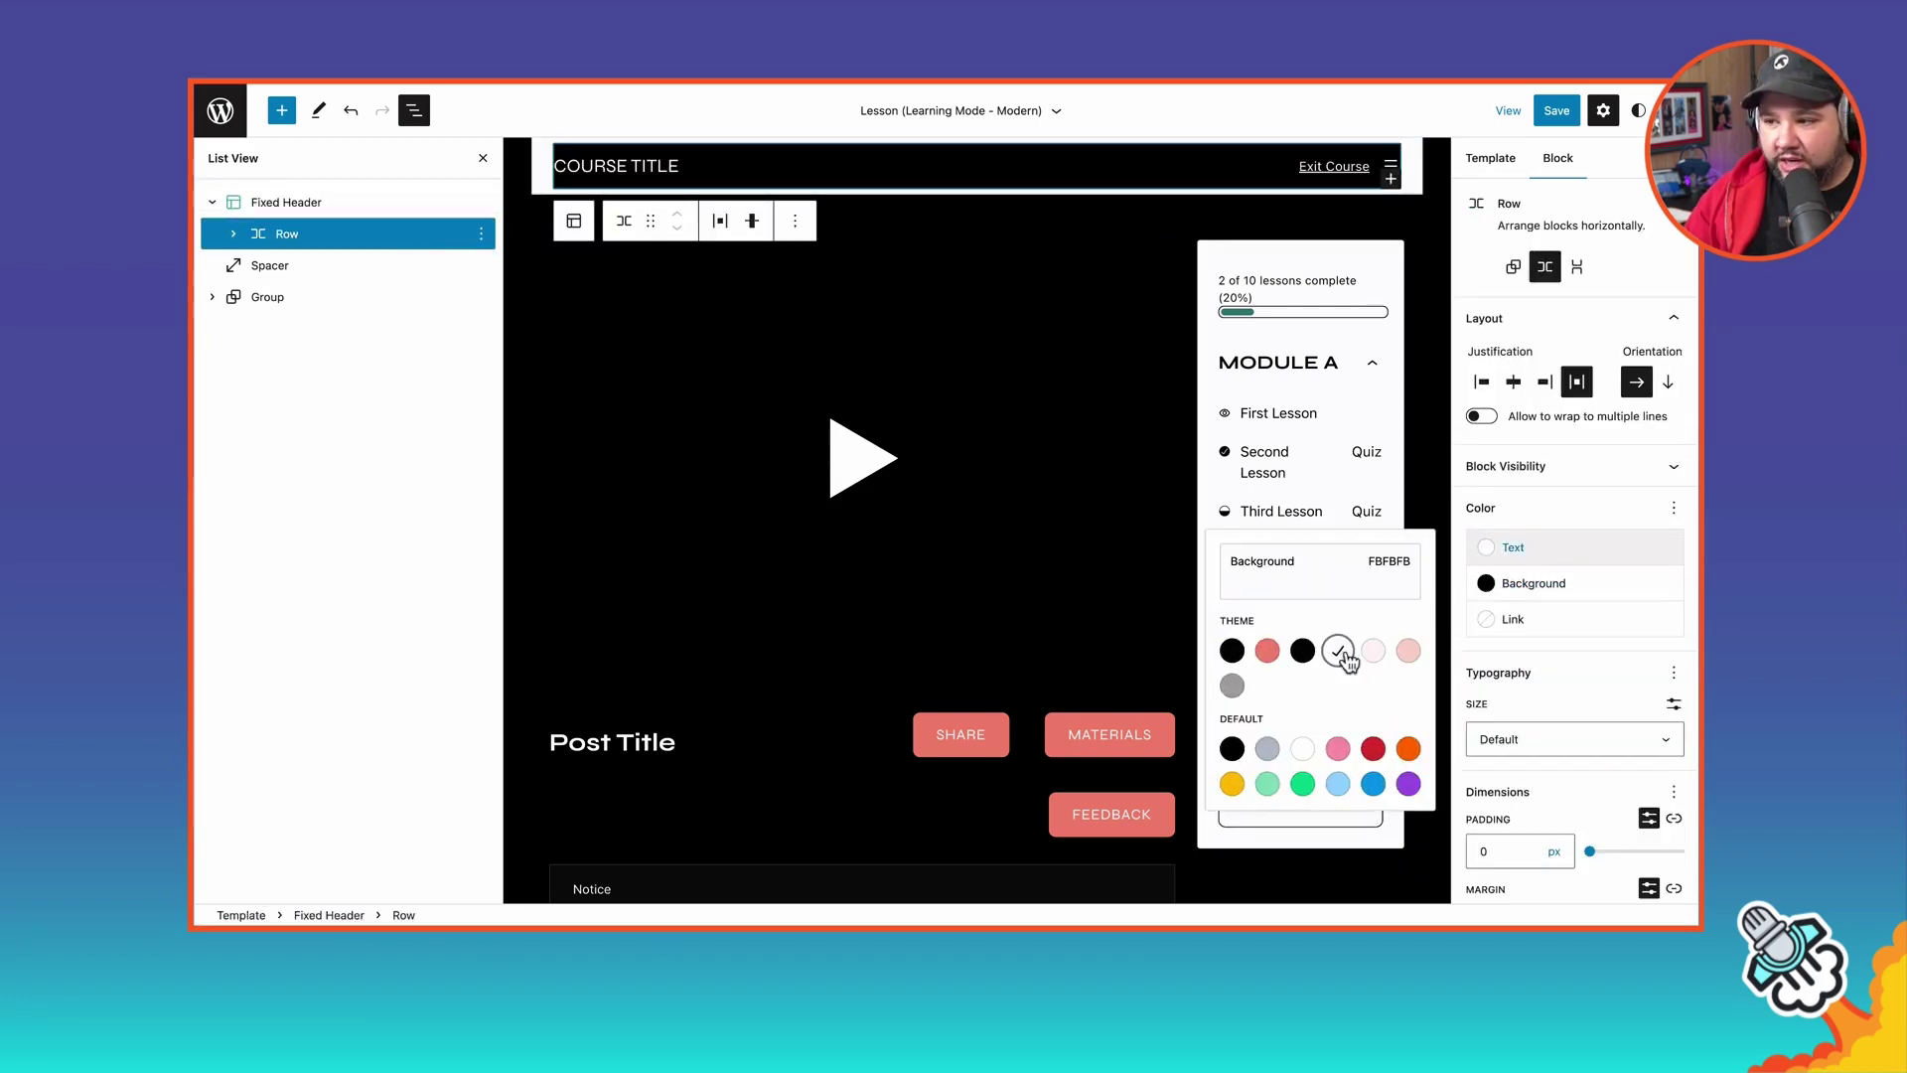
{"action": "left_click", "coordinate": [1524, 623]}
{"action": "left_click", "coordinate": [1370, 723]}
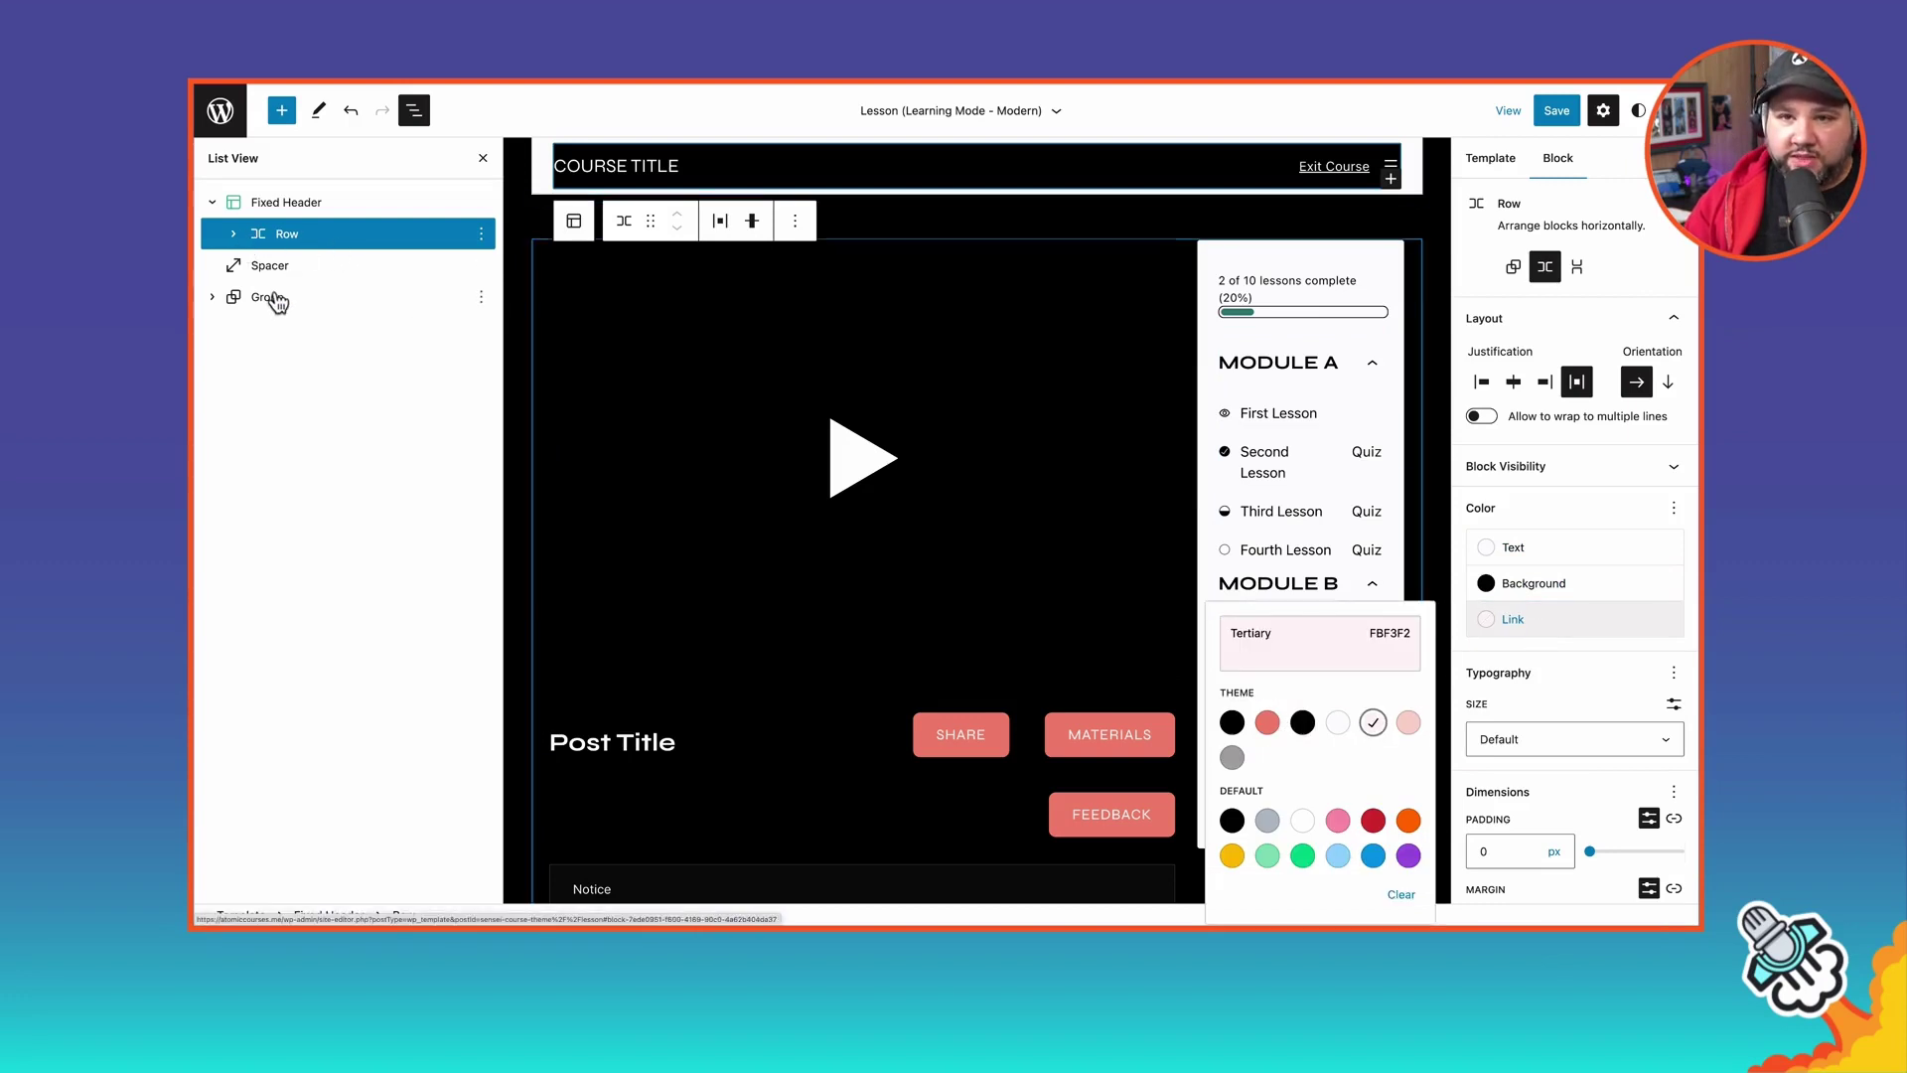
Give the sidebar column a black background, white text and Tertiary FBF3F2 links
{"action": "left_click", "coordinate": [1262, 260]}
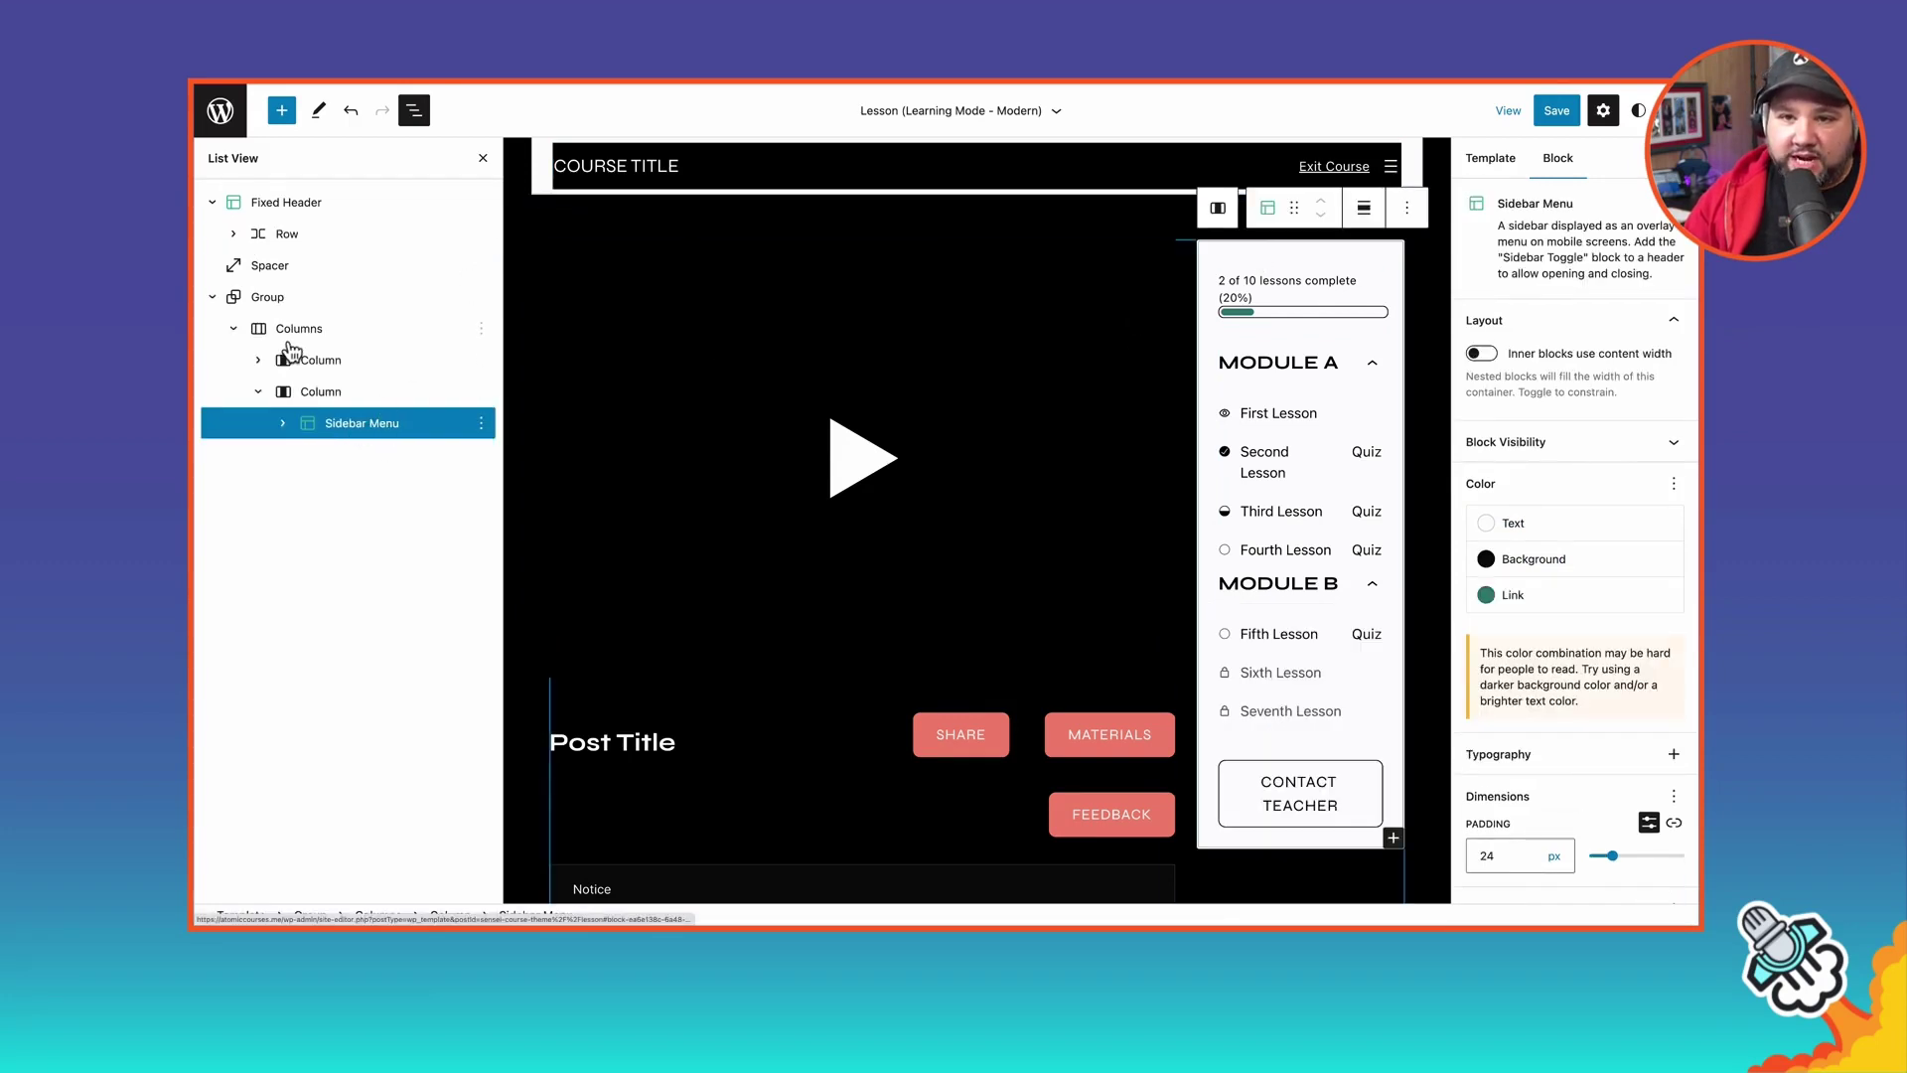
{"action": "left_click", "coordinate": [313, 391]}
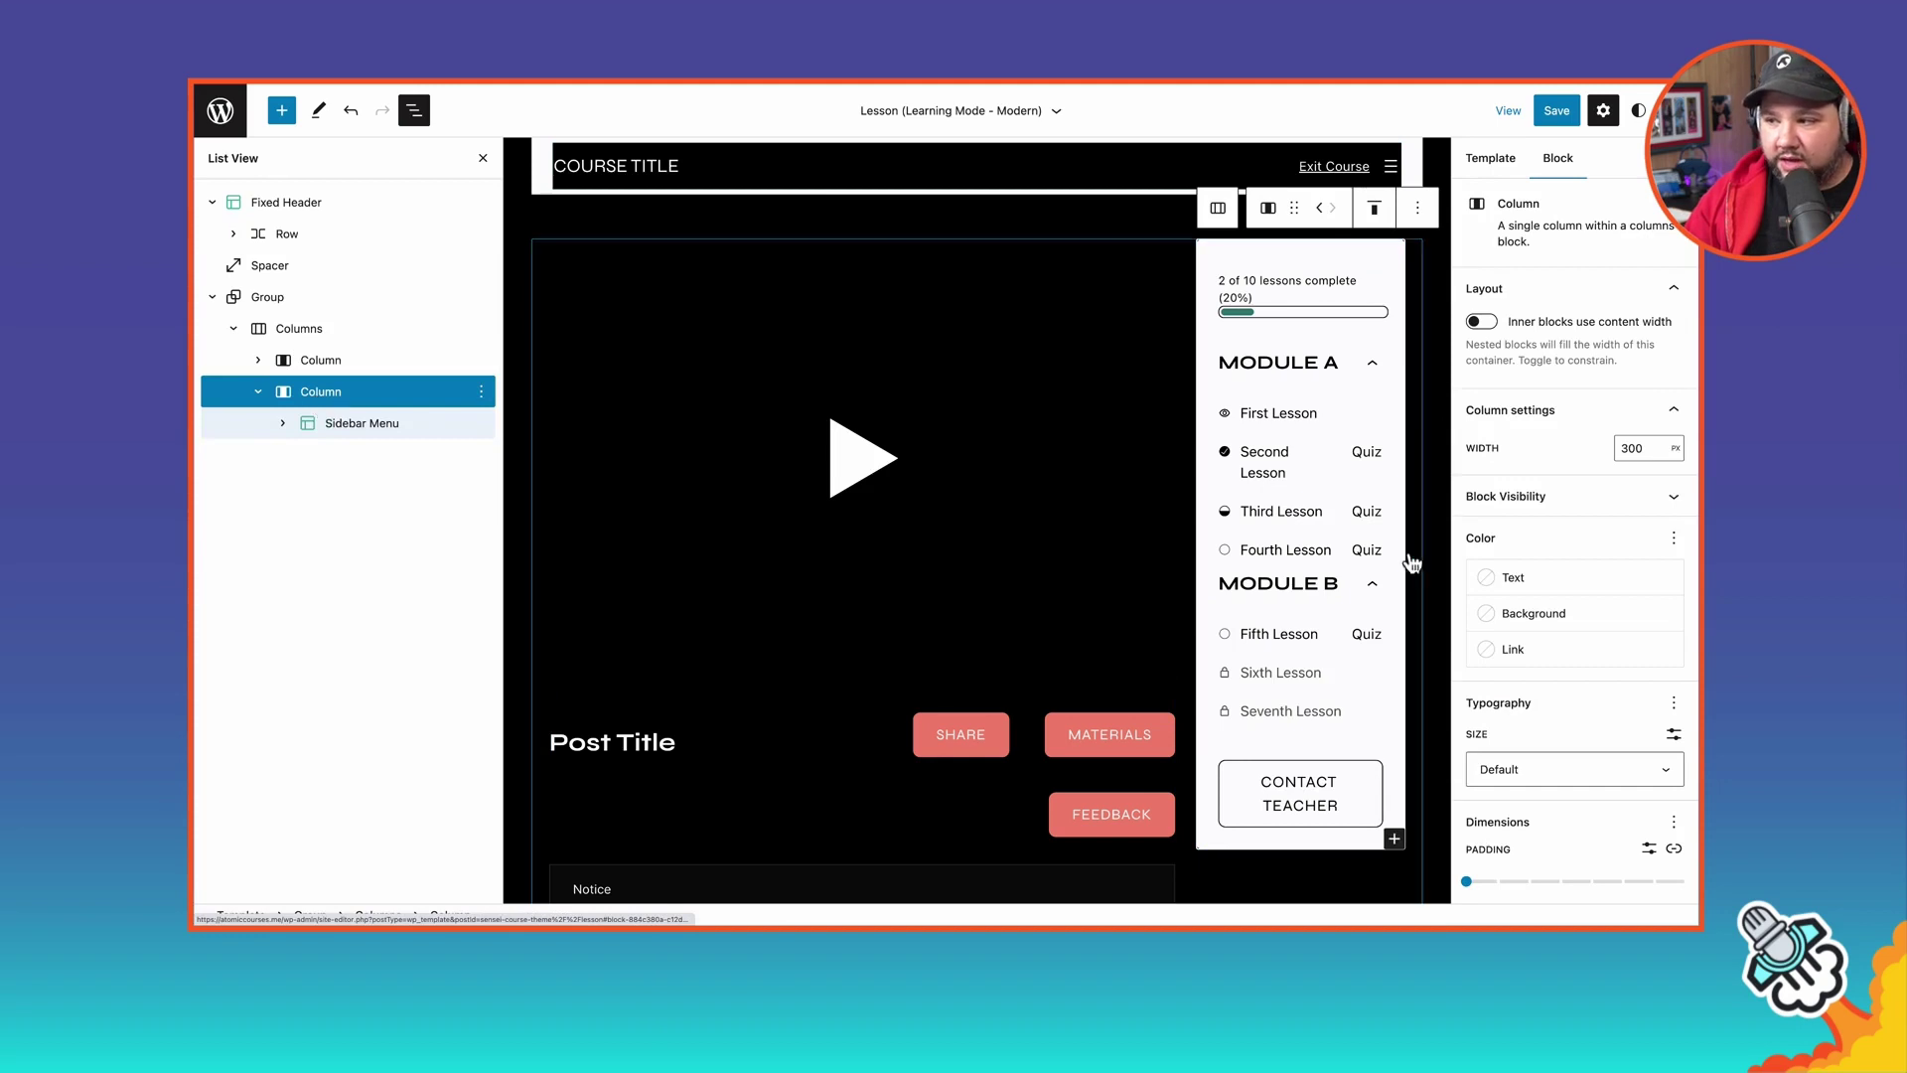
{"action": "left_click", "coordinate": [1549, 613]}
{"action": "left_click", "coordinate": [1302, 758]}
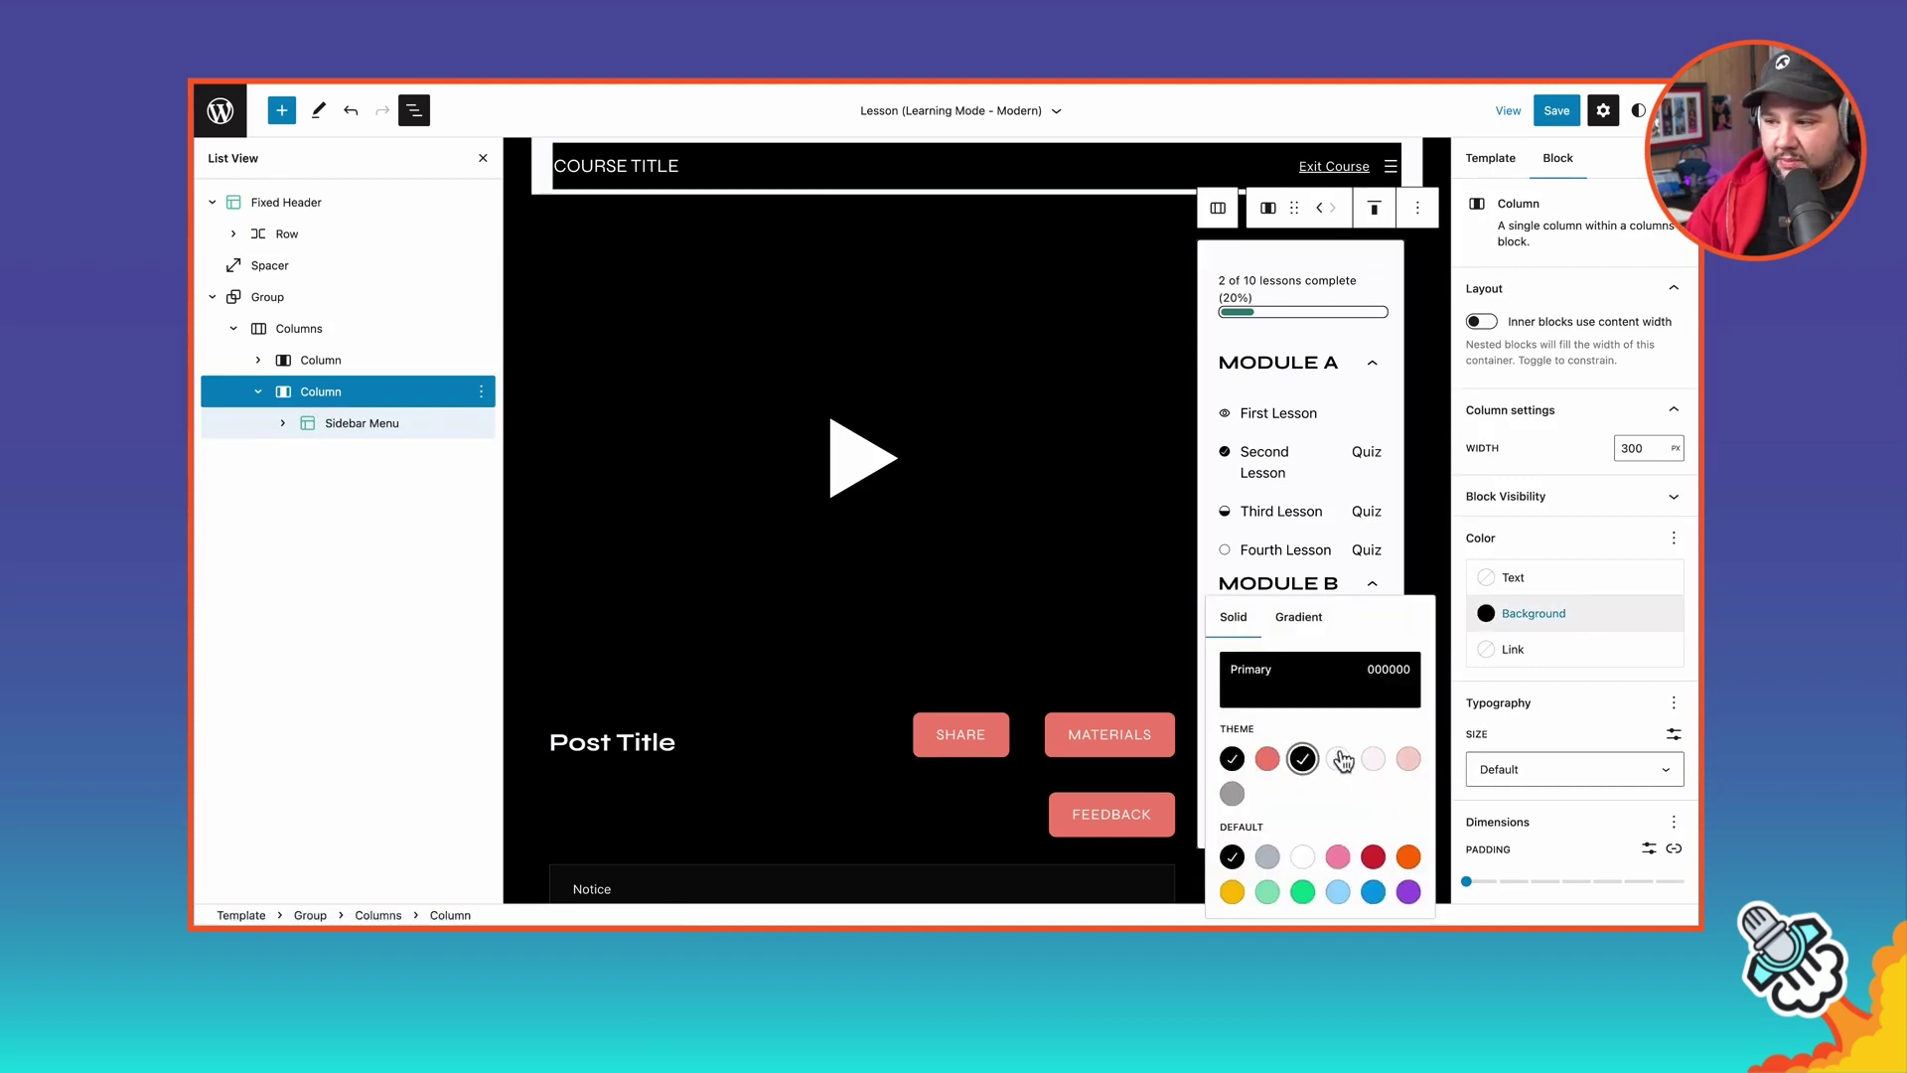
{"action": "left_click", "coordinate": [1568, 584]}
{"action": "left_click", "coordinate": [1338, 680]}
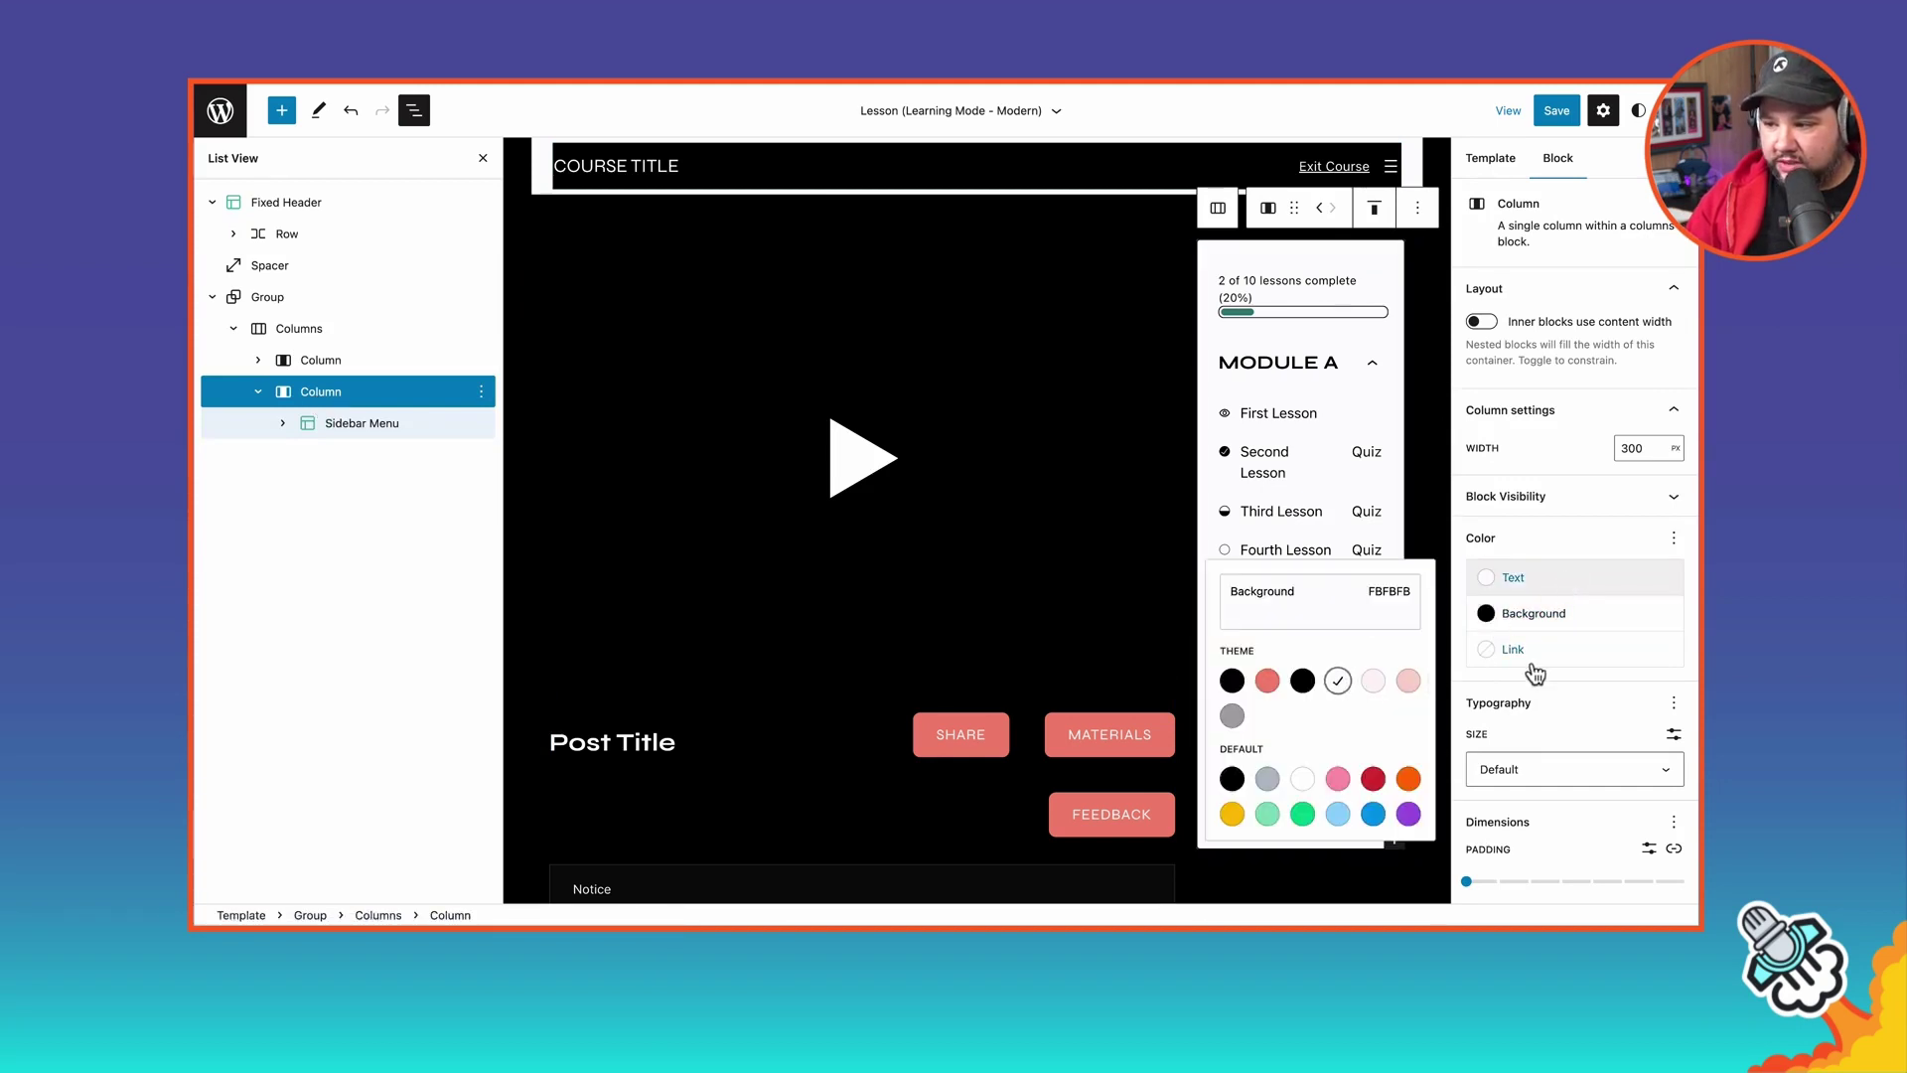
{"action": "left_click", "coordinate": [1540, 650]}
{"action": "left_click", "coordinate": [1373, 755]}
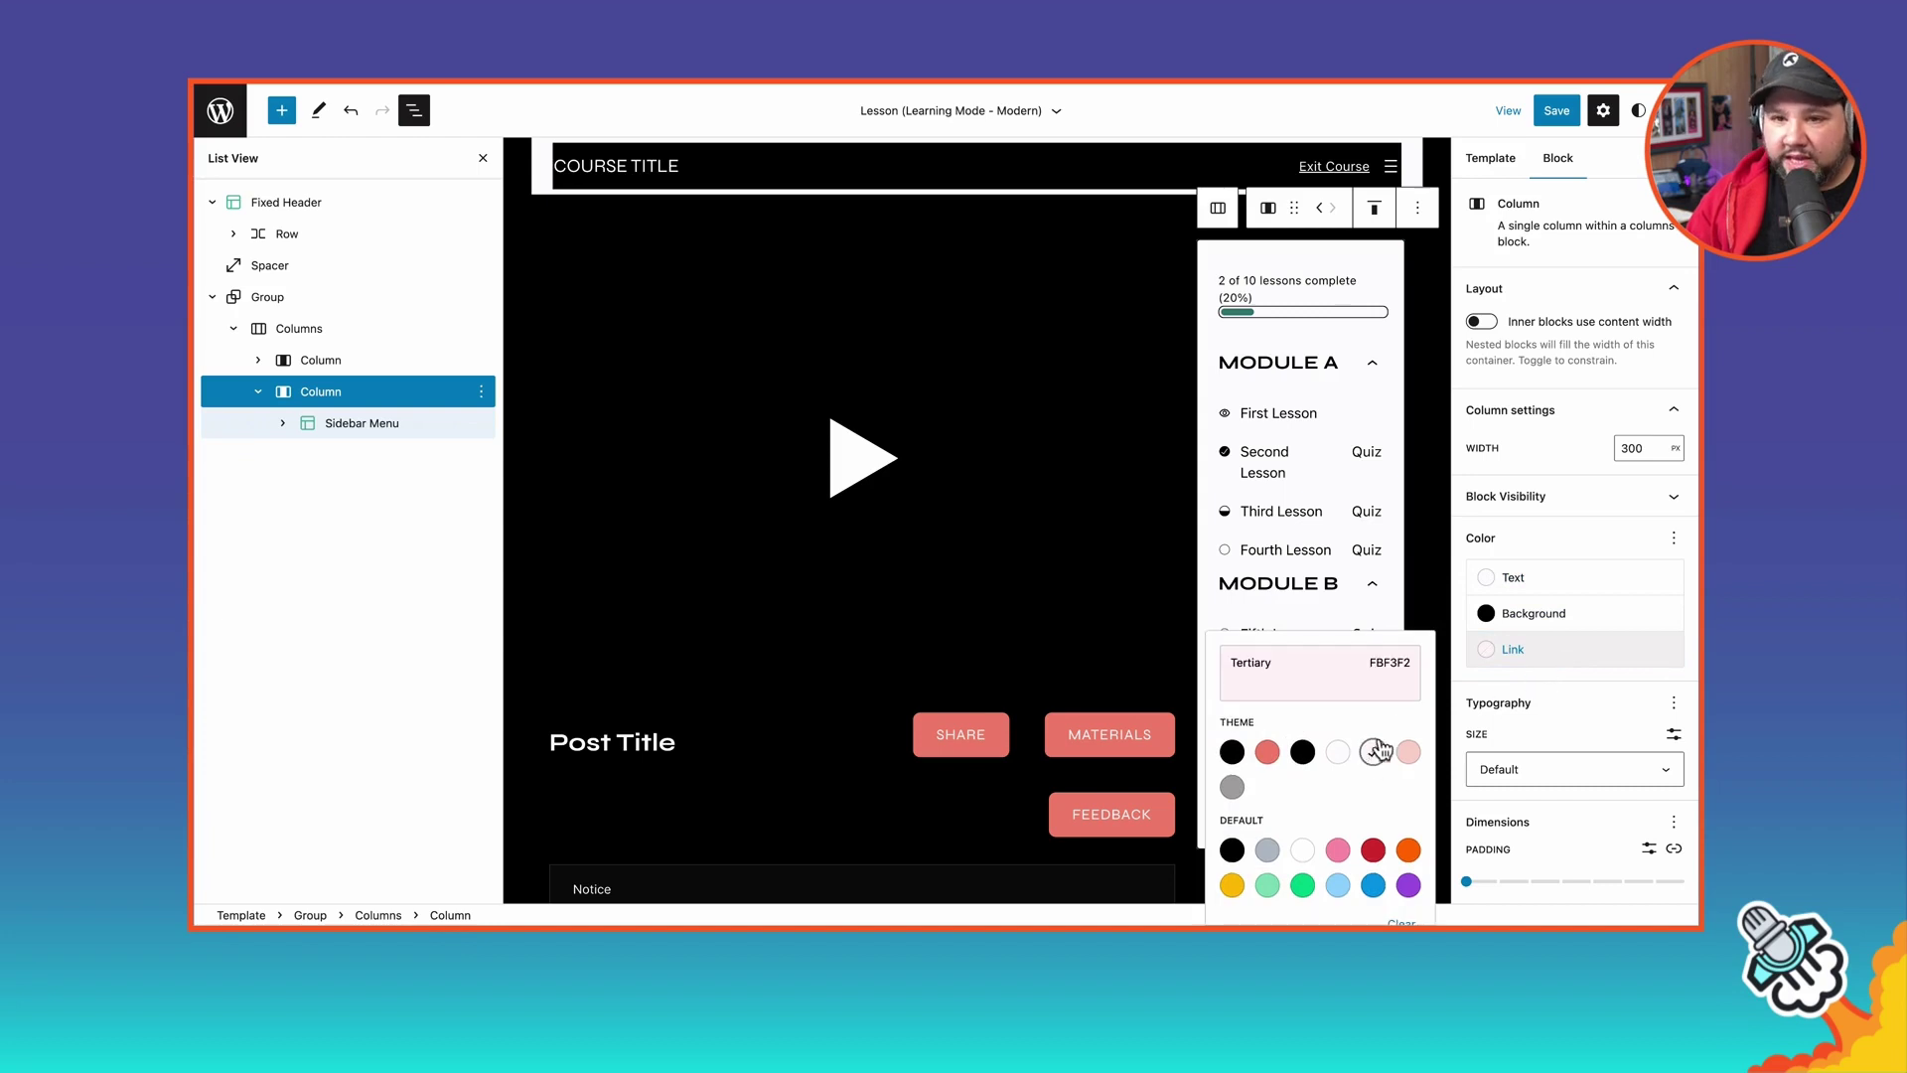
Change the Sidebar Menu's link colour to light pink
{"action": "left_click", "coordinate": [384, 425]}
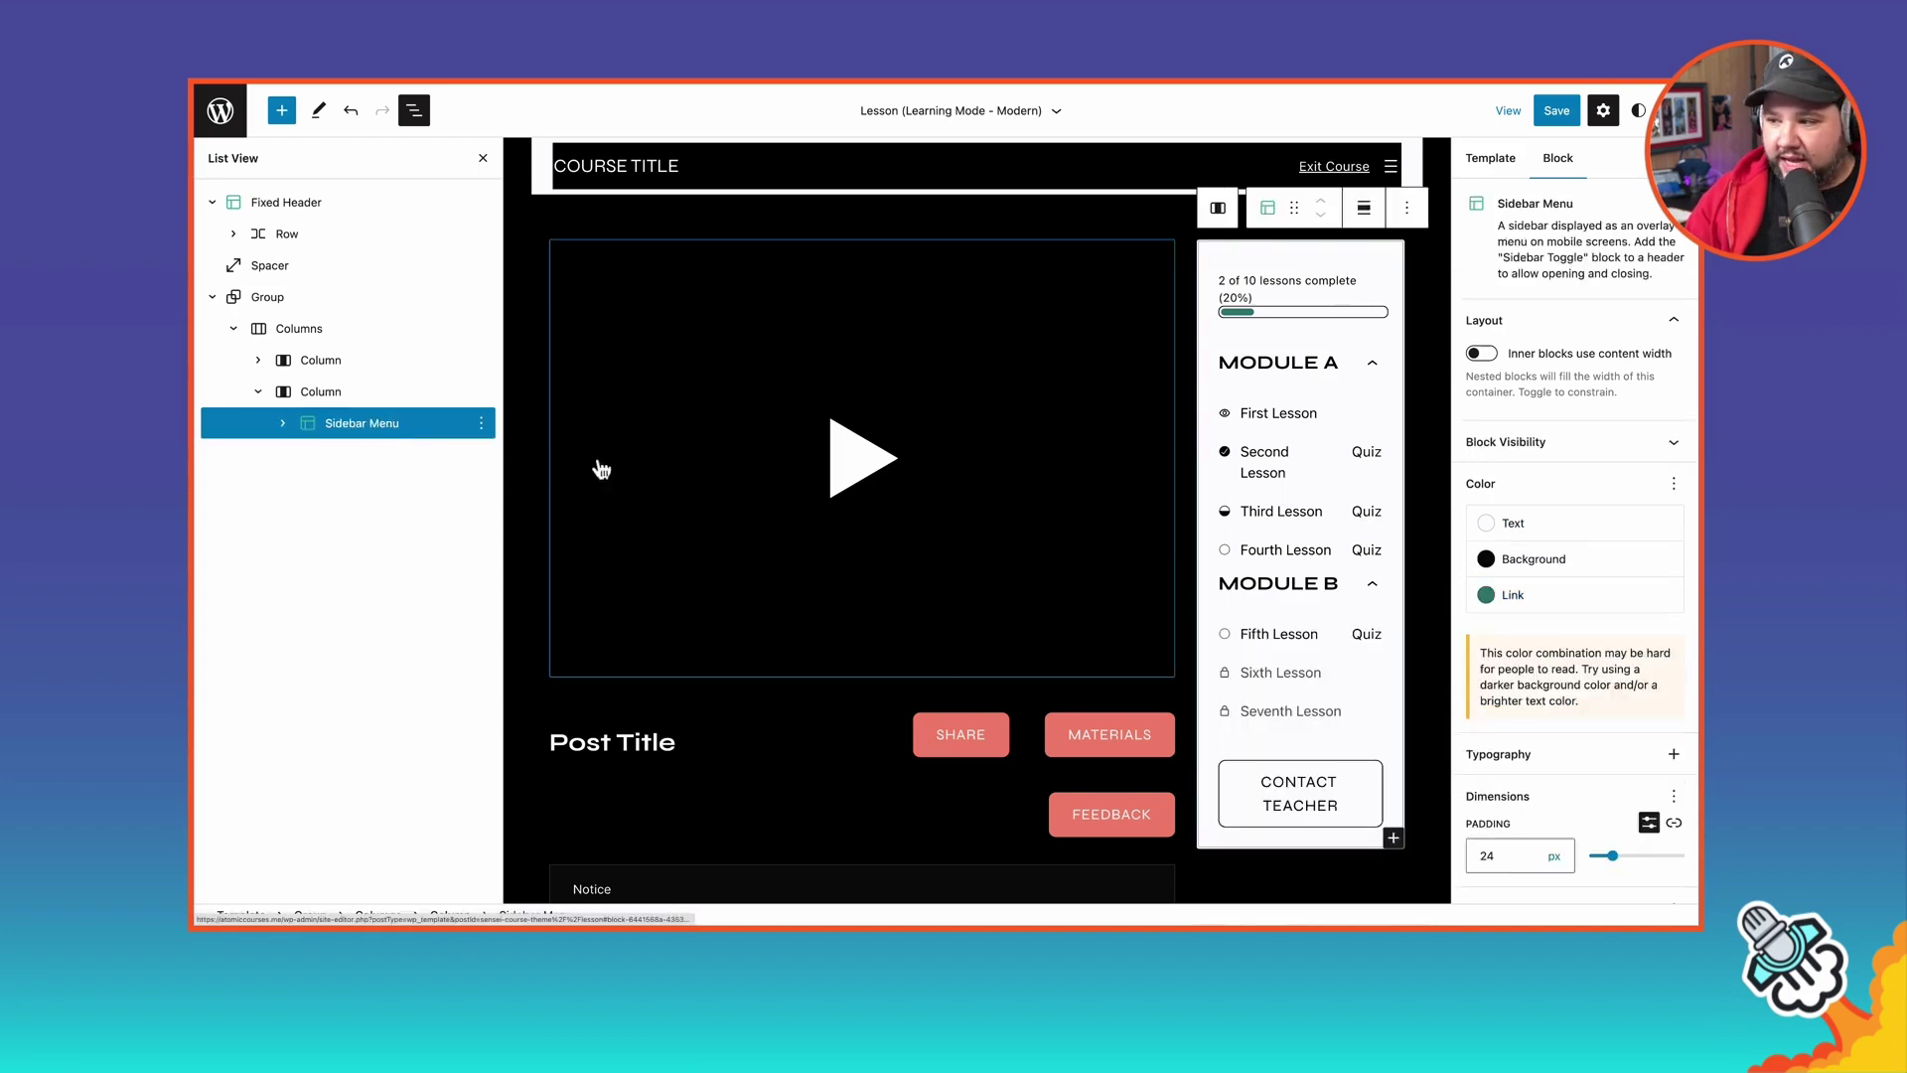
{"action": "left_click", "coordinate": [1513, 598]}
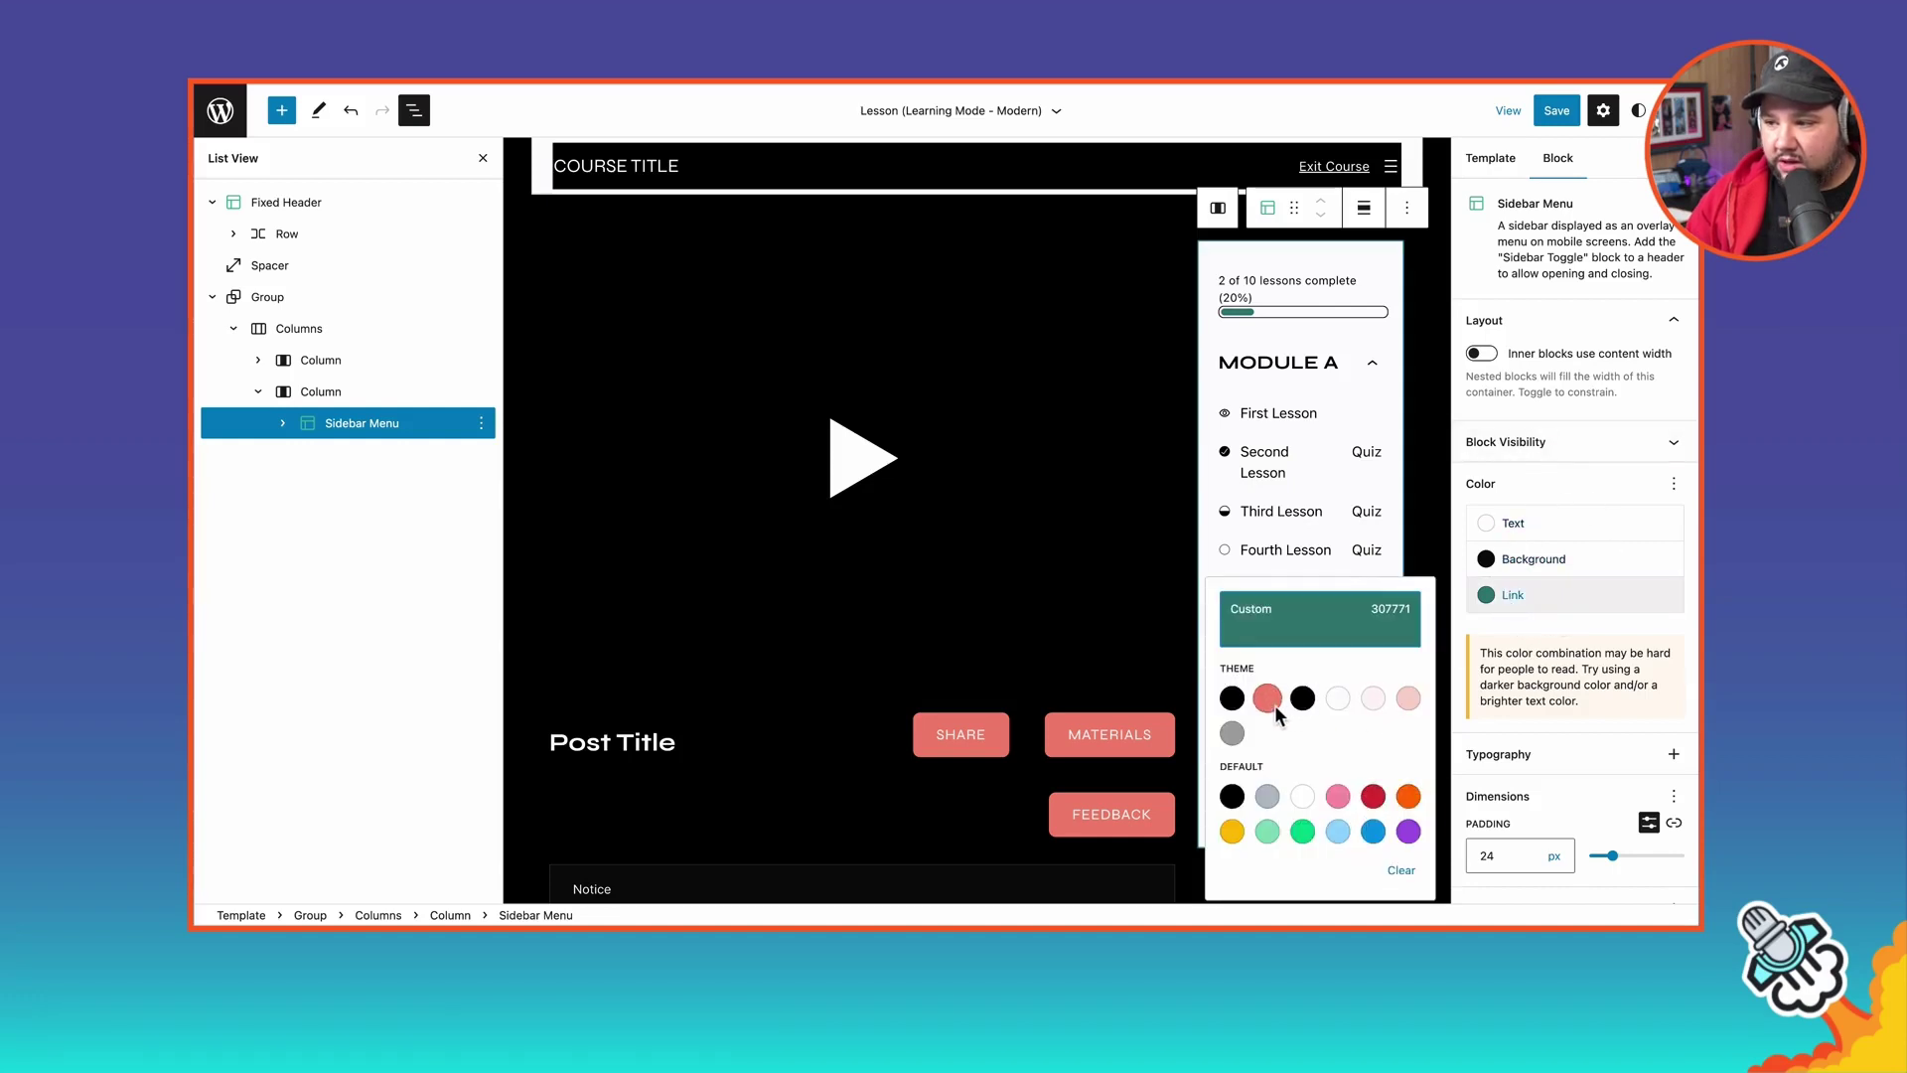
{"action": "left_click", "coordinate": [1373, 699]}
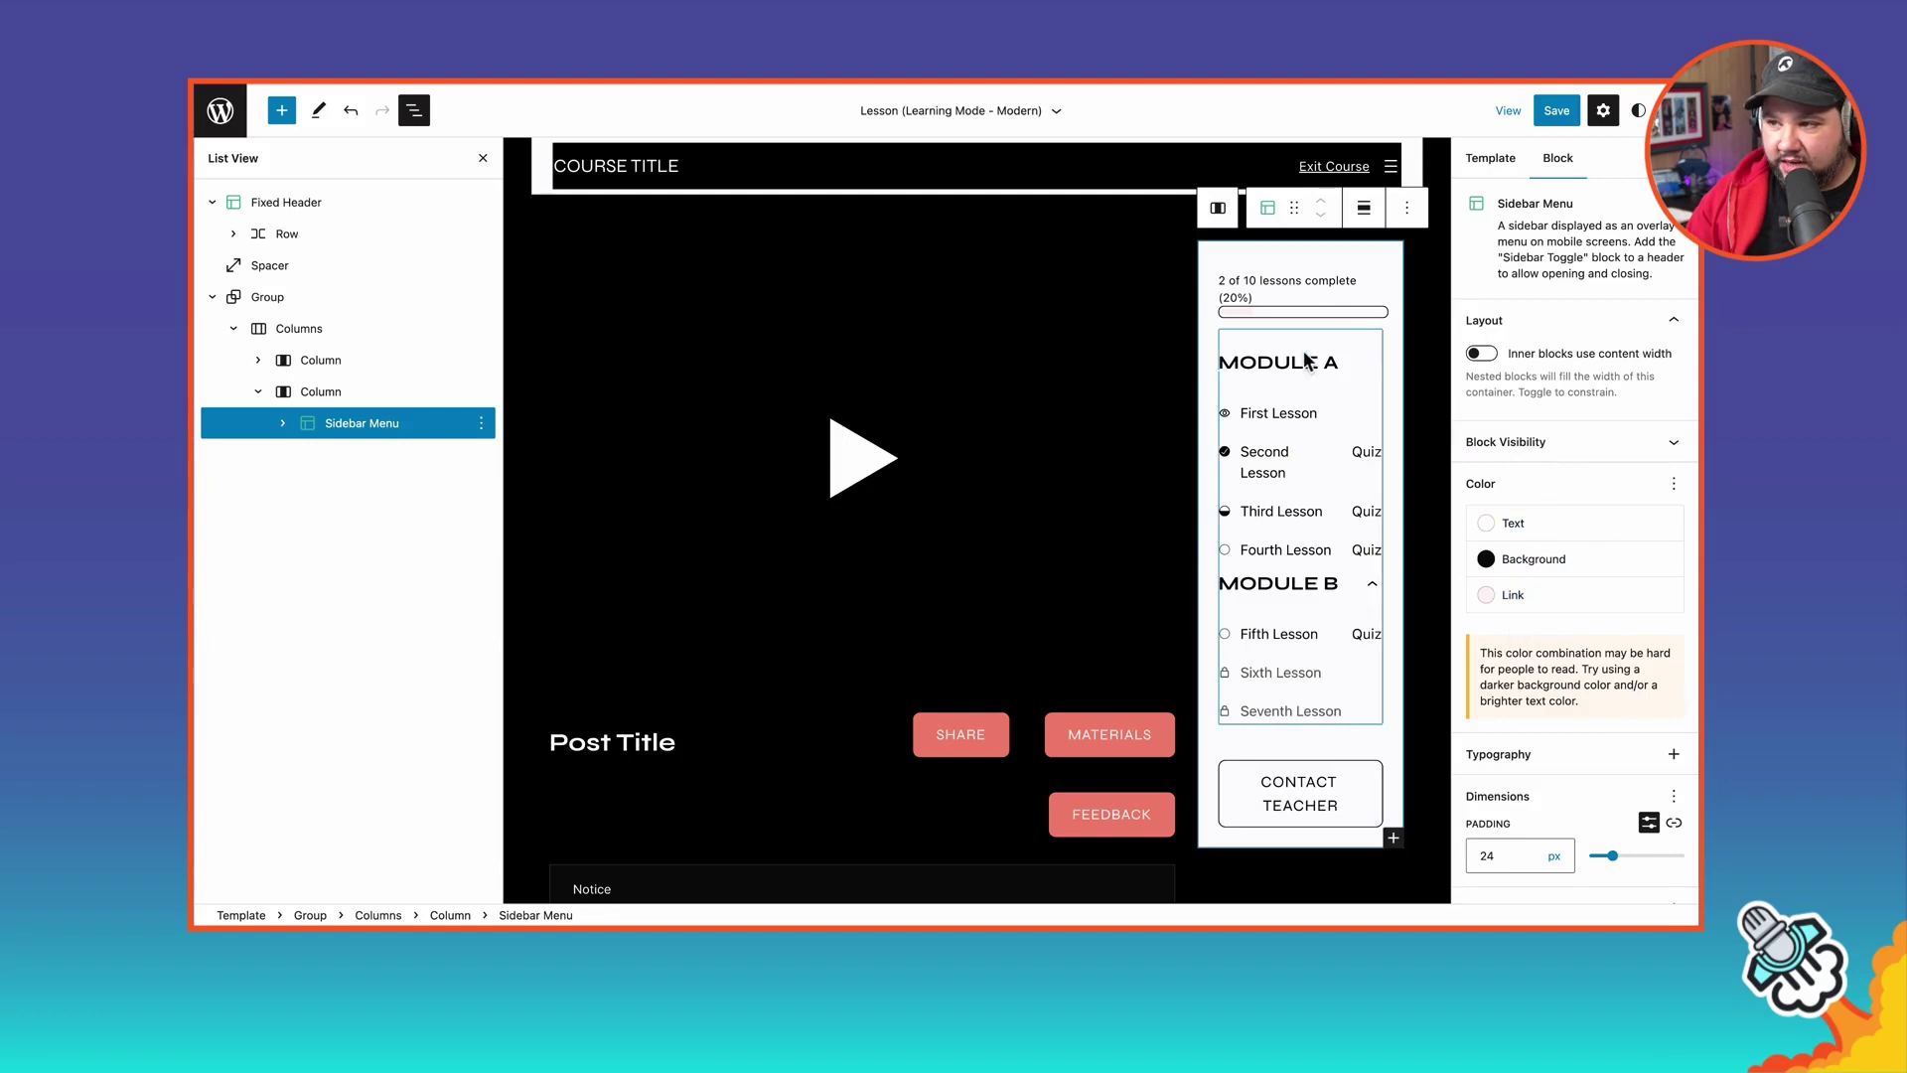
Give Course Navigation a black background, white text and light pink Tertiary links
{"action": "left_click", "coordinate": [283, 423]}
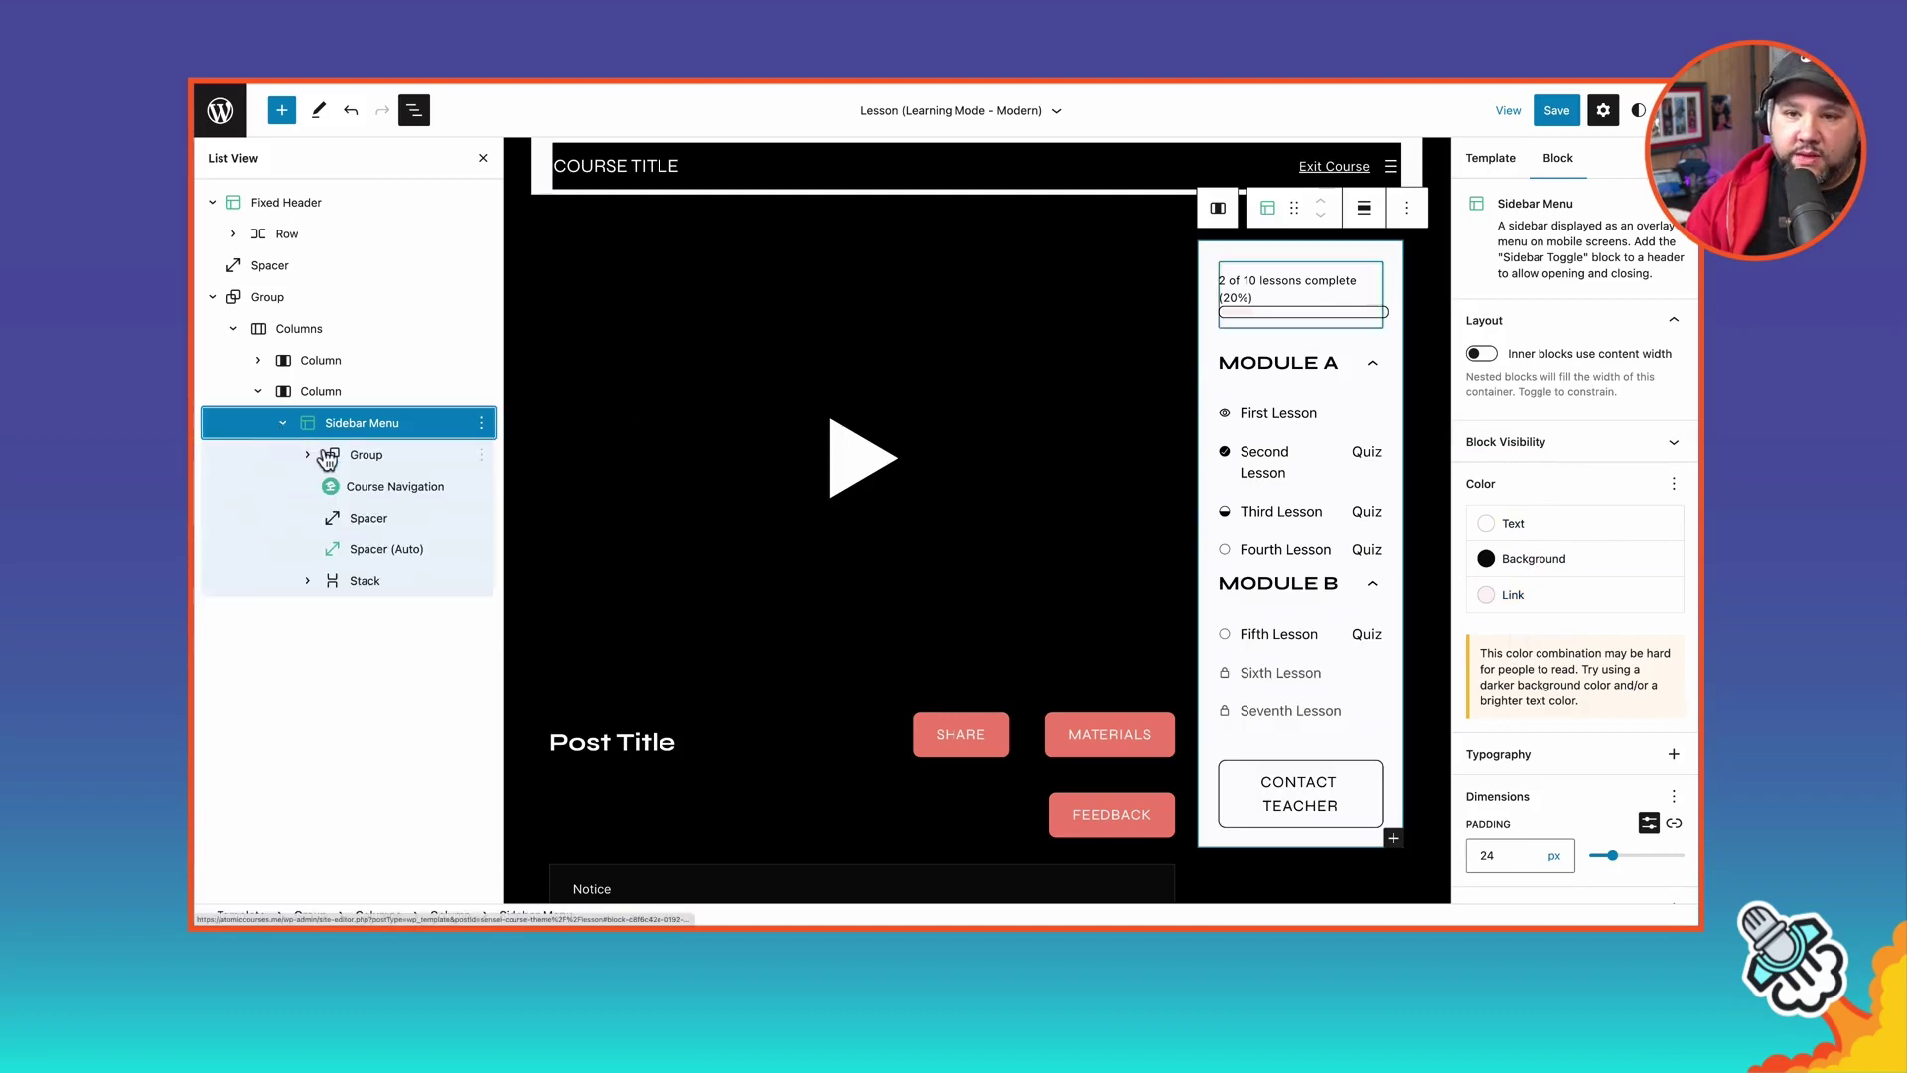
{"action": "left_click", "coordinate": [373, 489]}
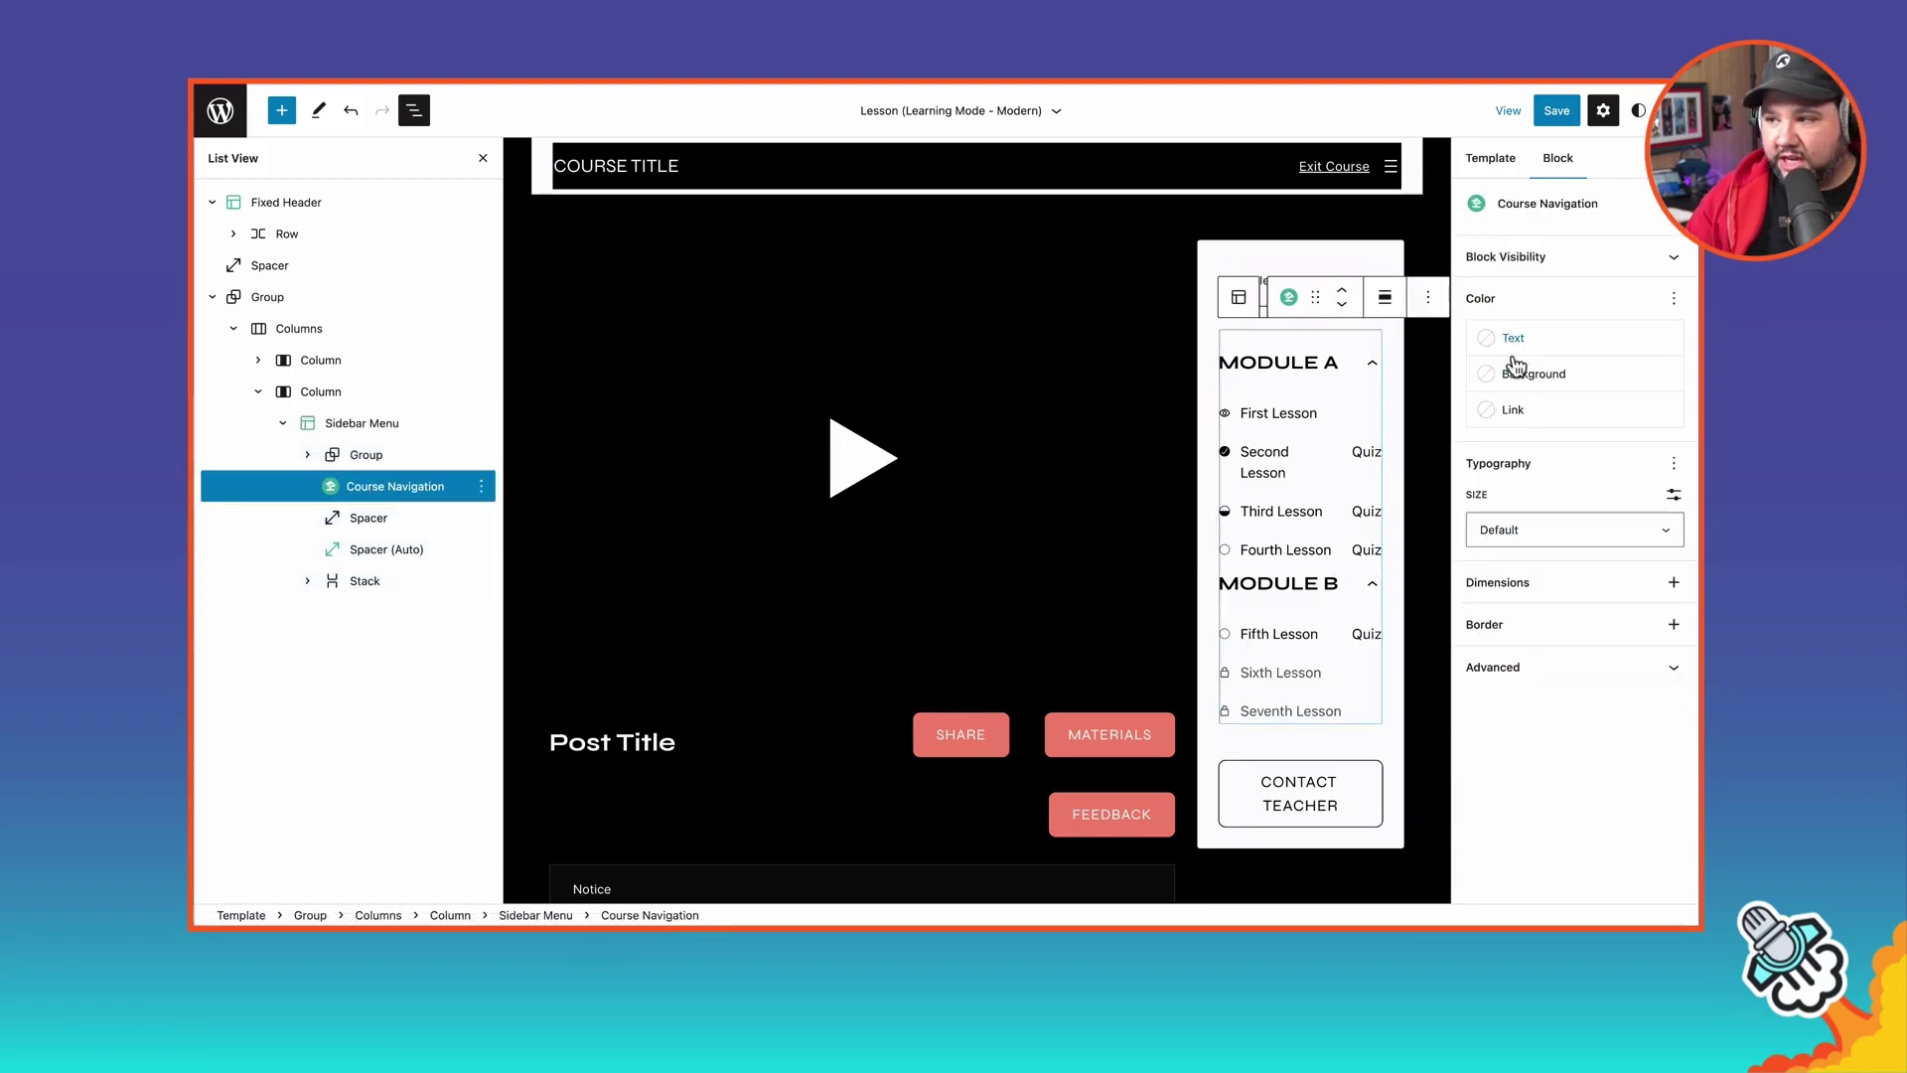
{"action": "left_click", "coordinate": [1529, 383]}
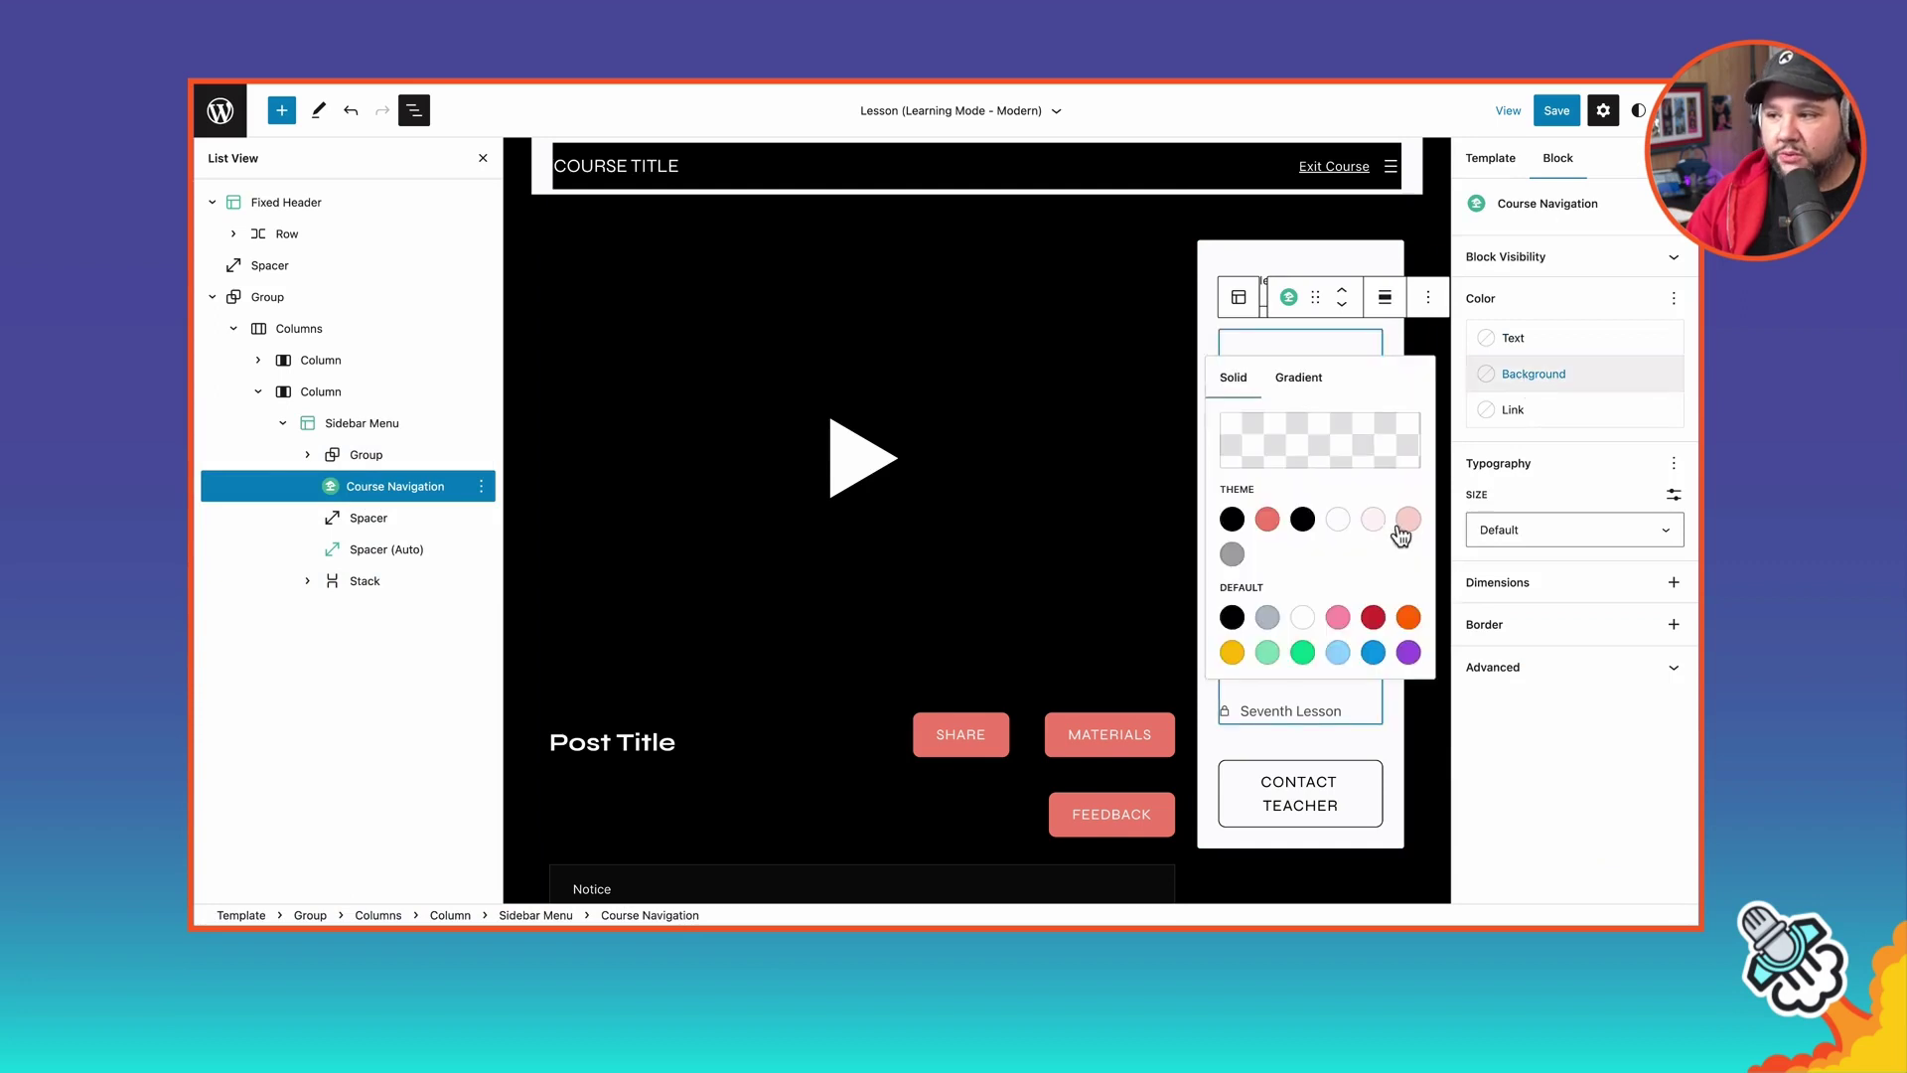
{"action": "left_click", "coordinate": [1233, 520]}
{"action": "left_click", "coordinate": [1512, 342]}
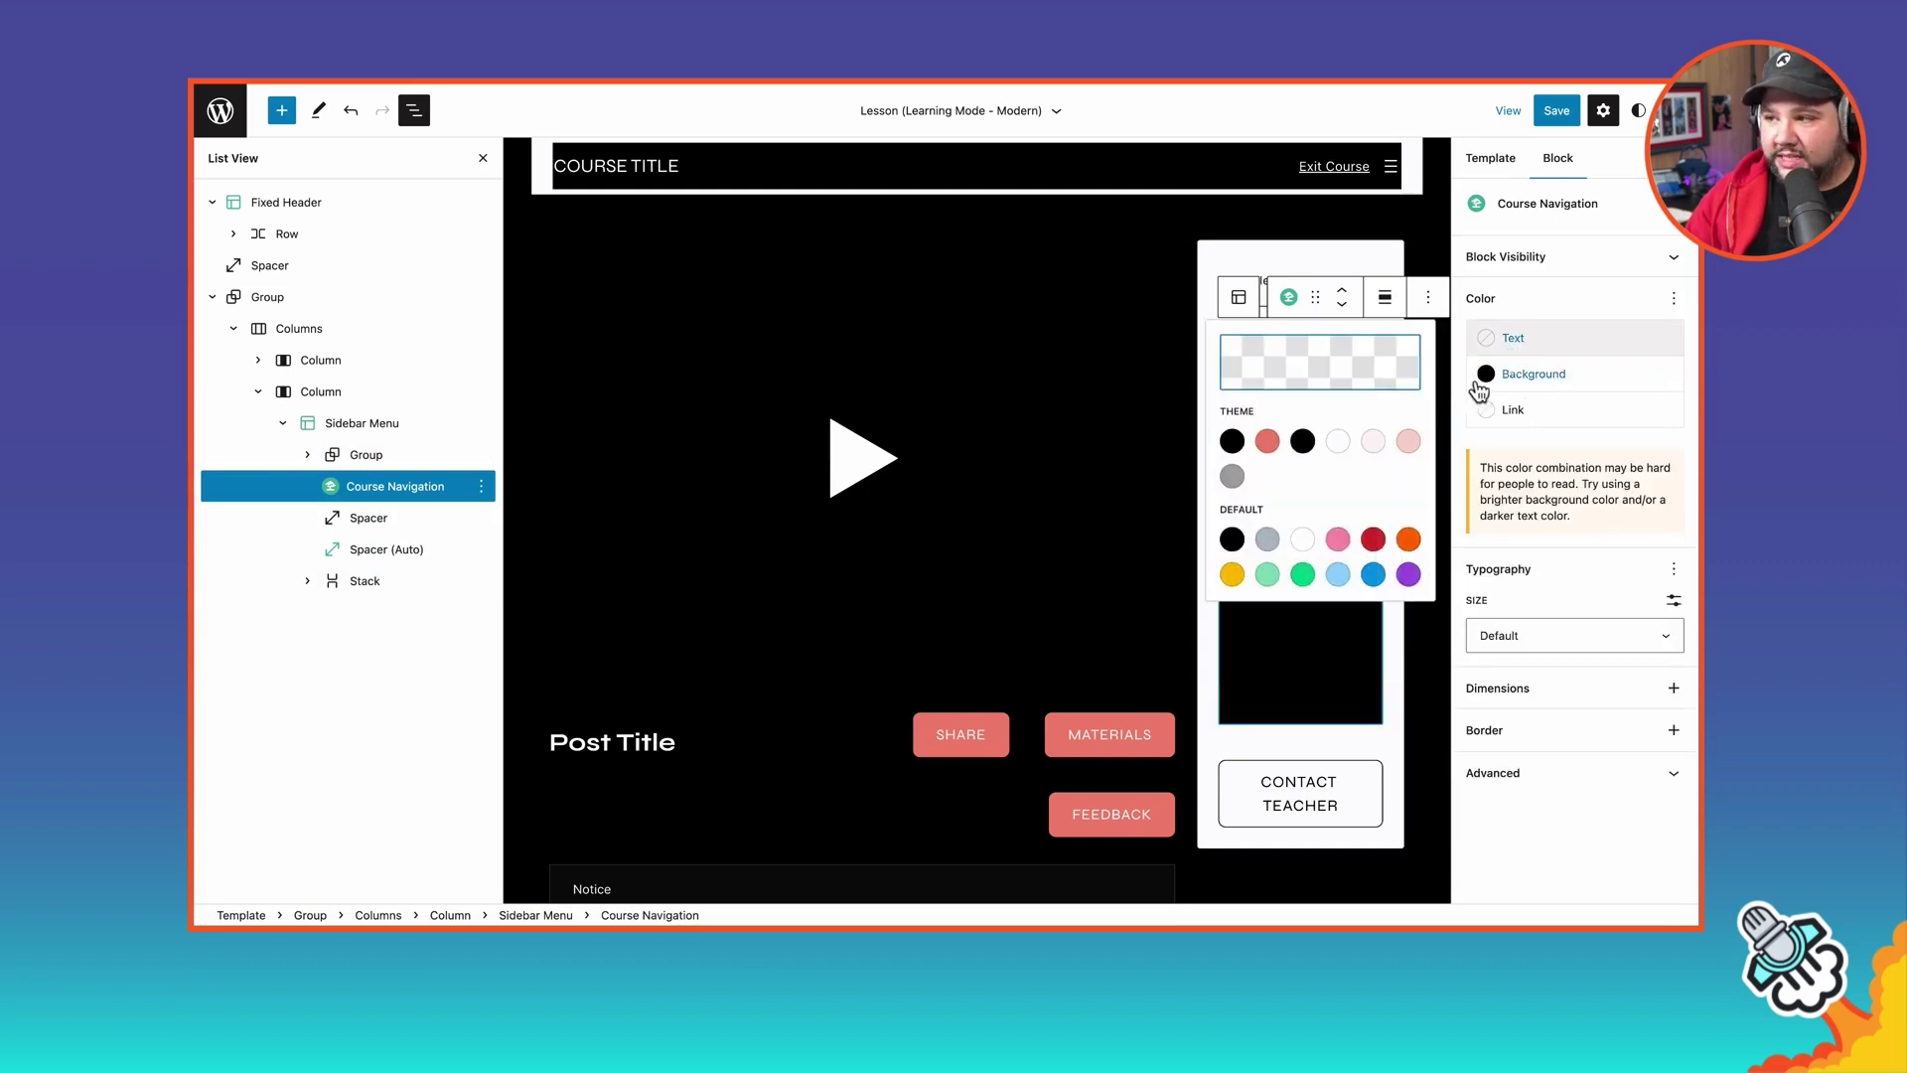
{"action": "left_click", "coordinate": [1338, 442]}
{"action": "left_click", "coordinate": [1516, 412]}
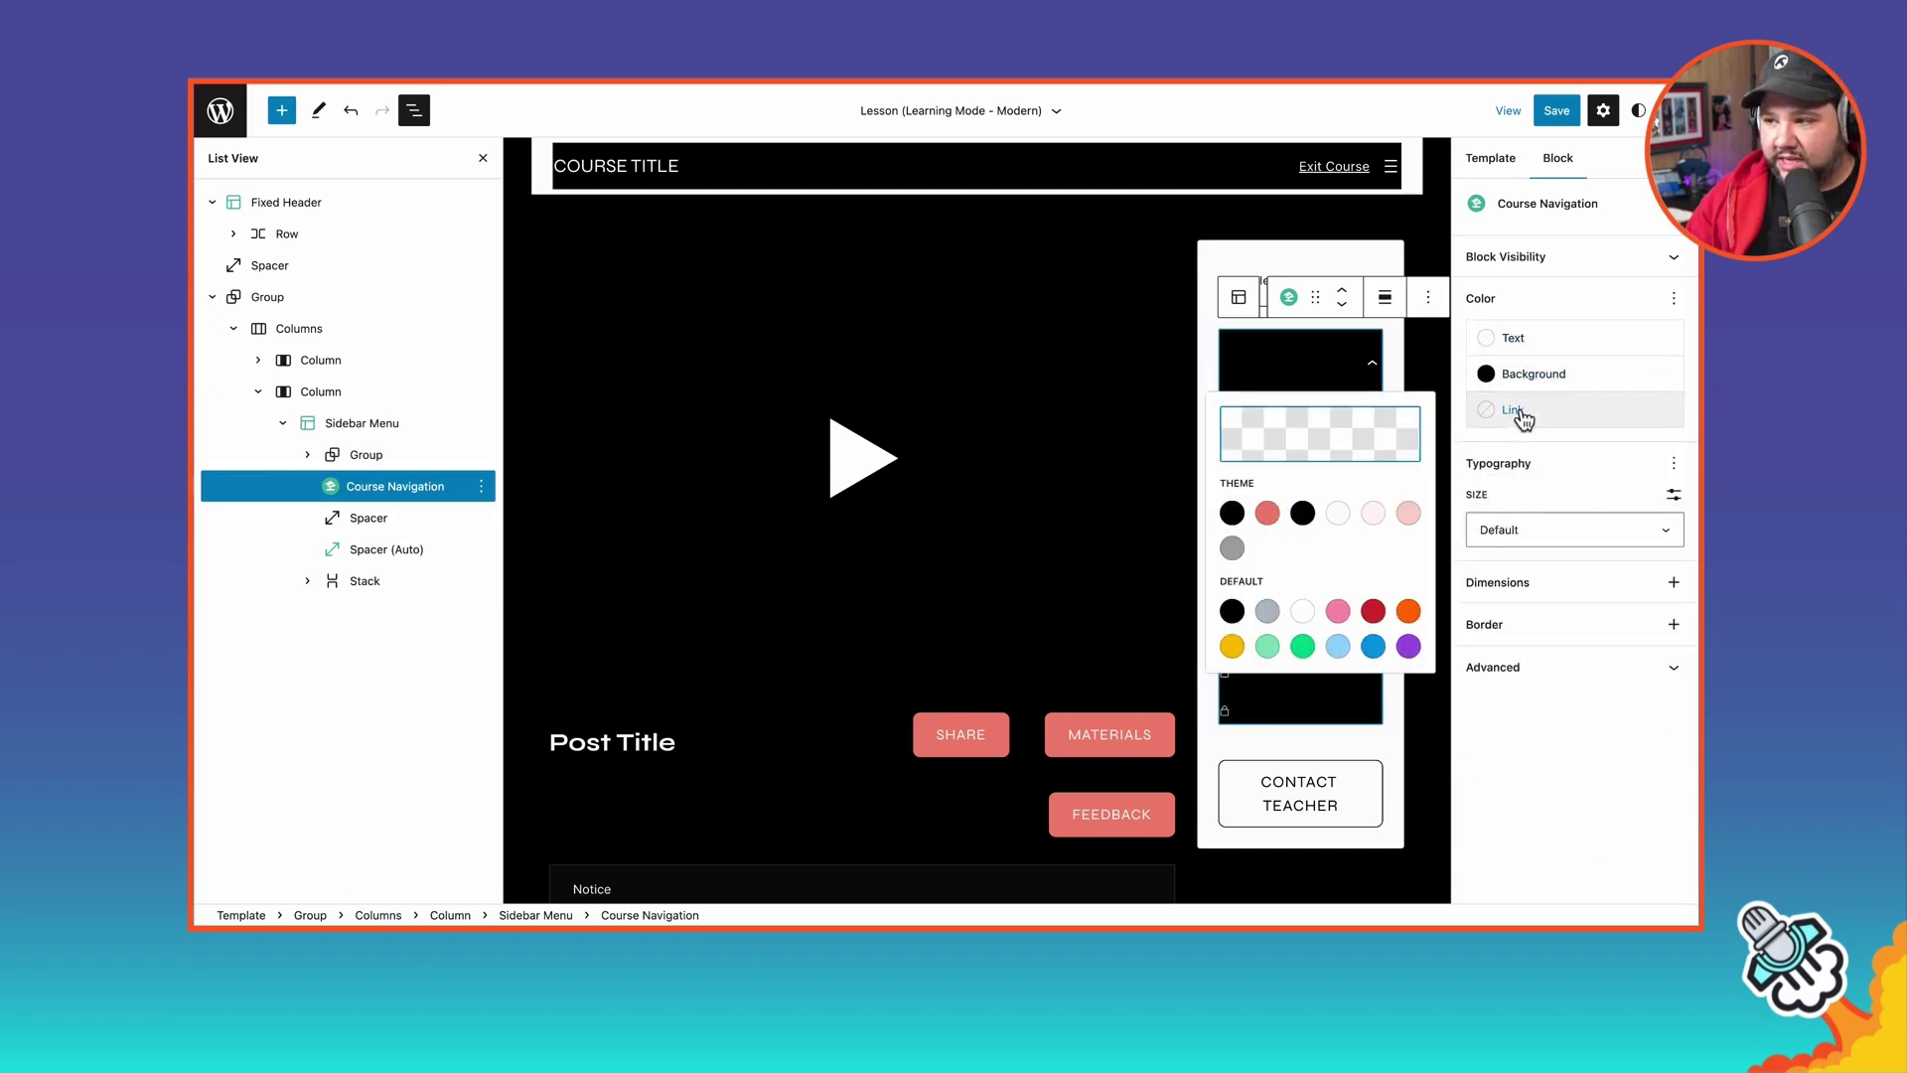
{"action": "left_click", "coordinate": [1371, 516]}
{"action": "left_click", "coordinate": [1547, 319]}
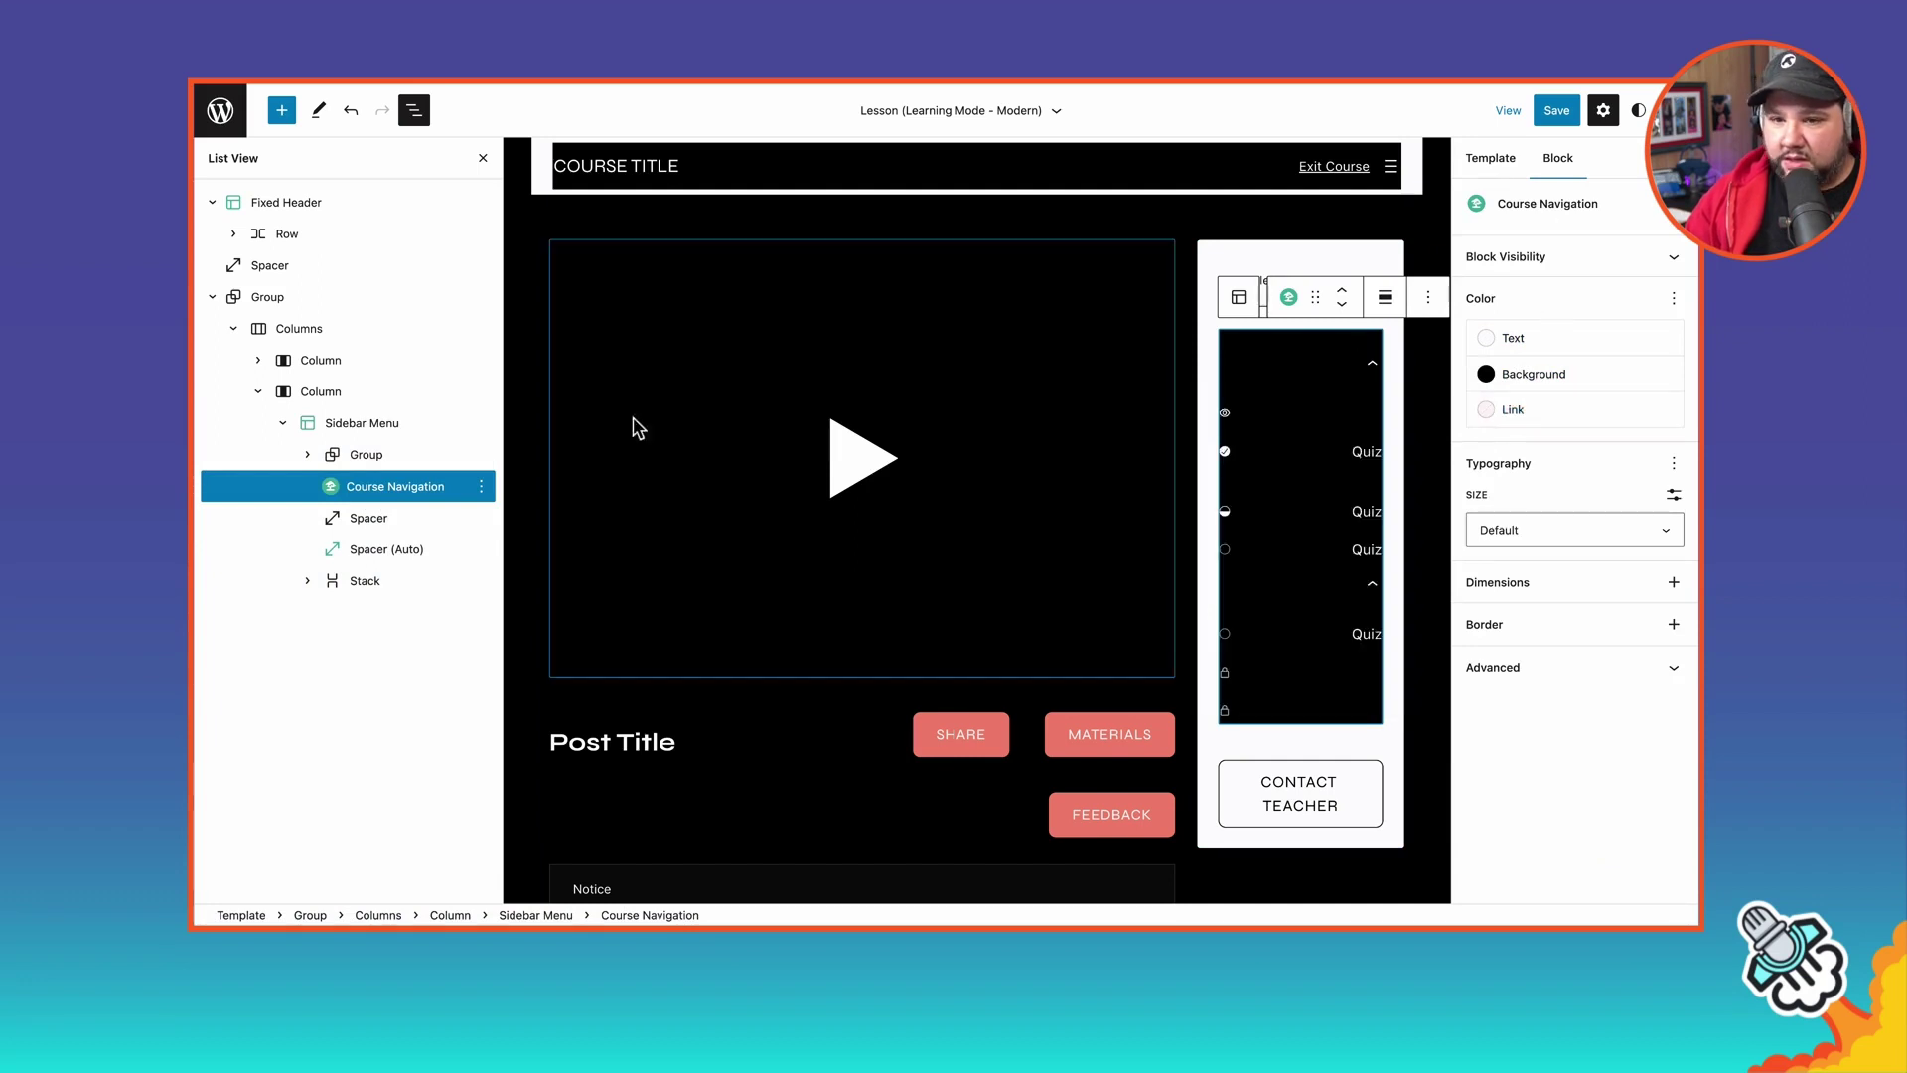
Save the template and reload the live lesson page to check the new colours
{"action": "left_click", "coordinate": [1555, 111]}
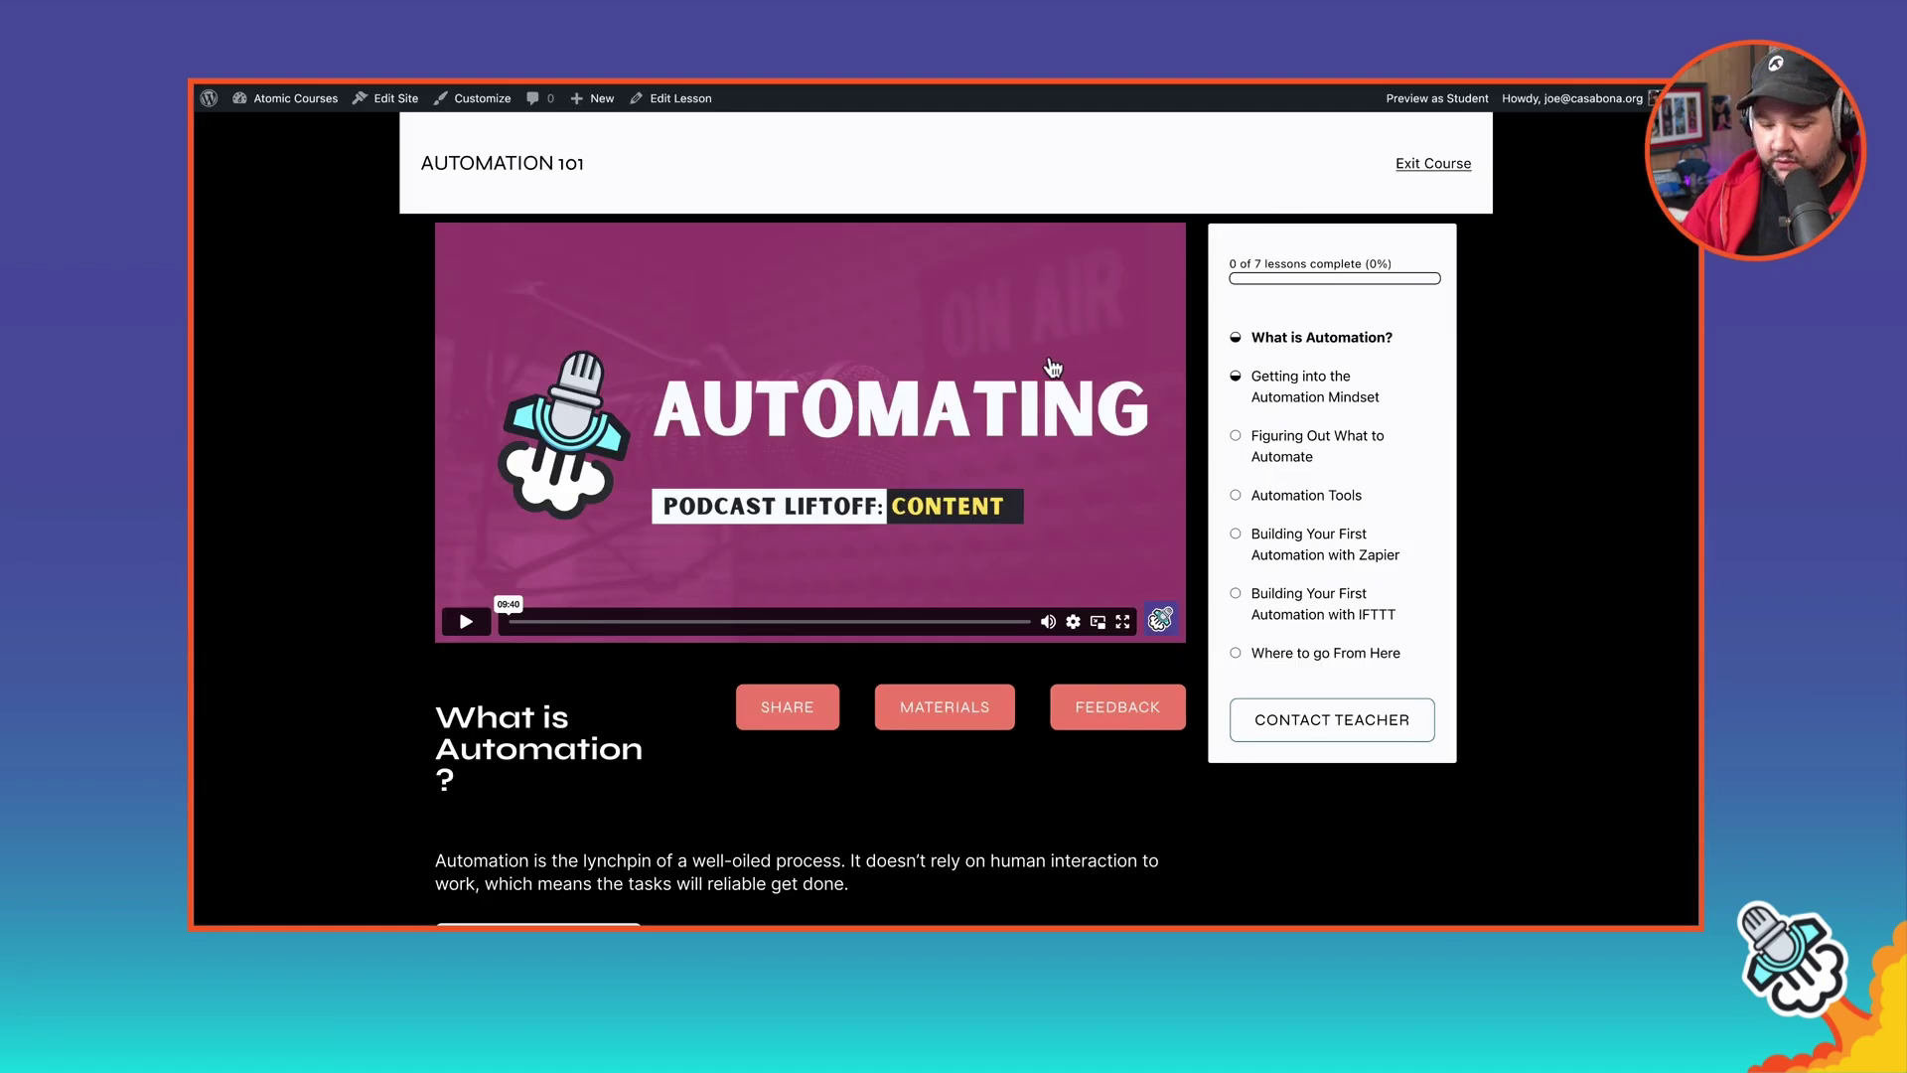
{"action": "key", "text": "super+r"}
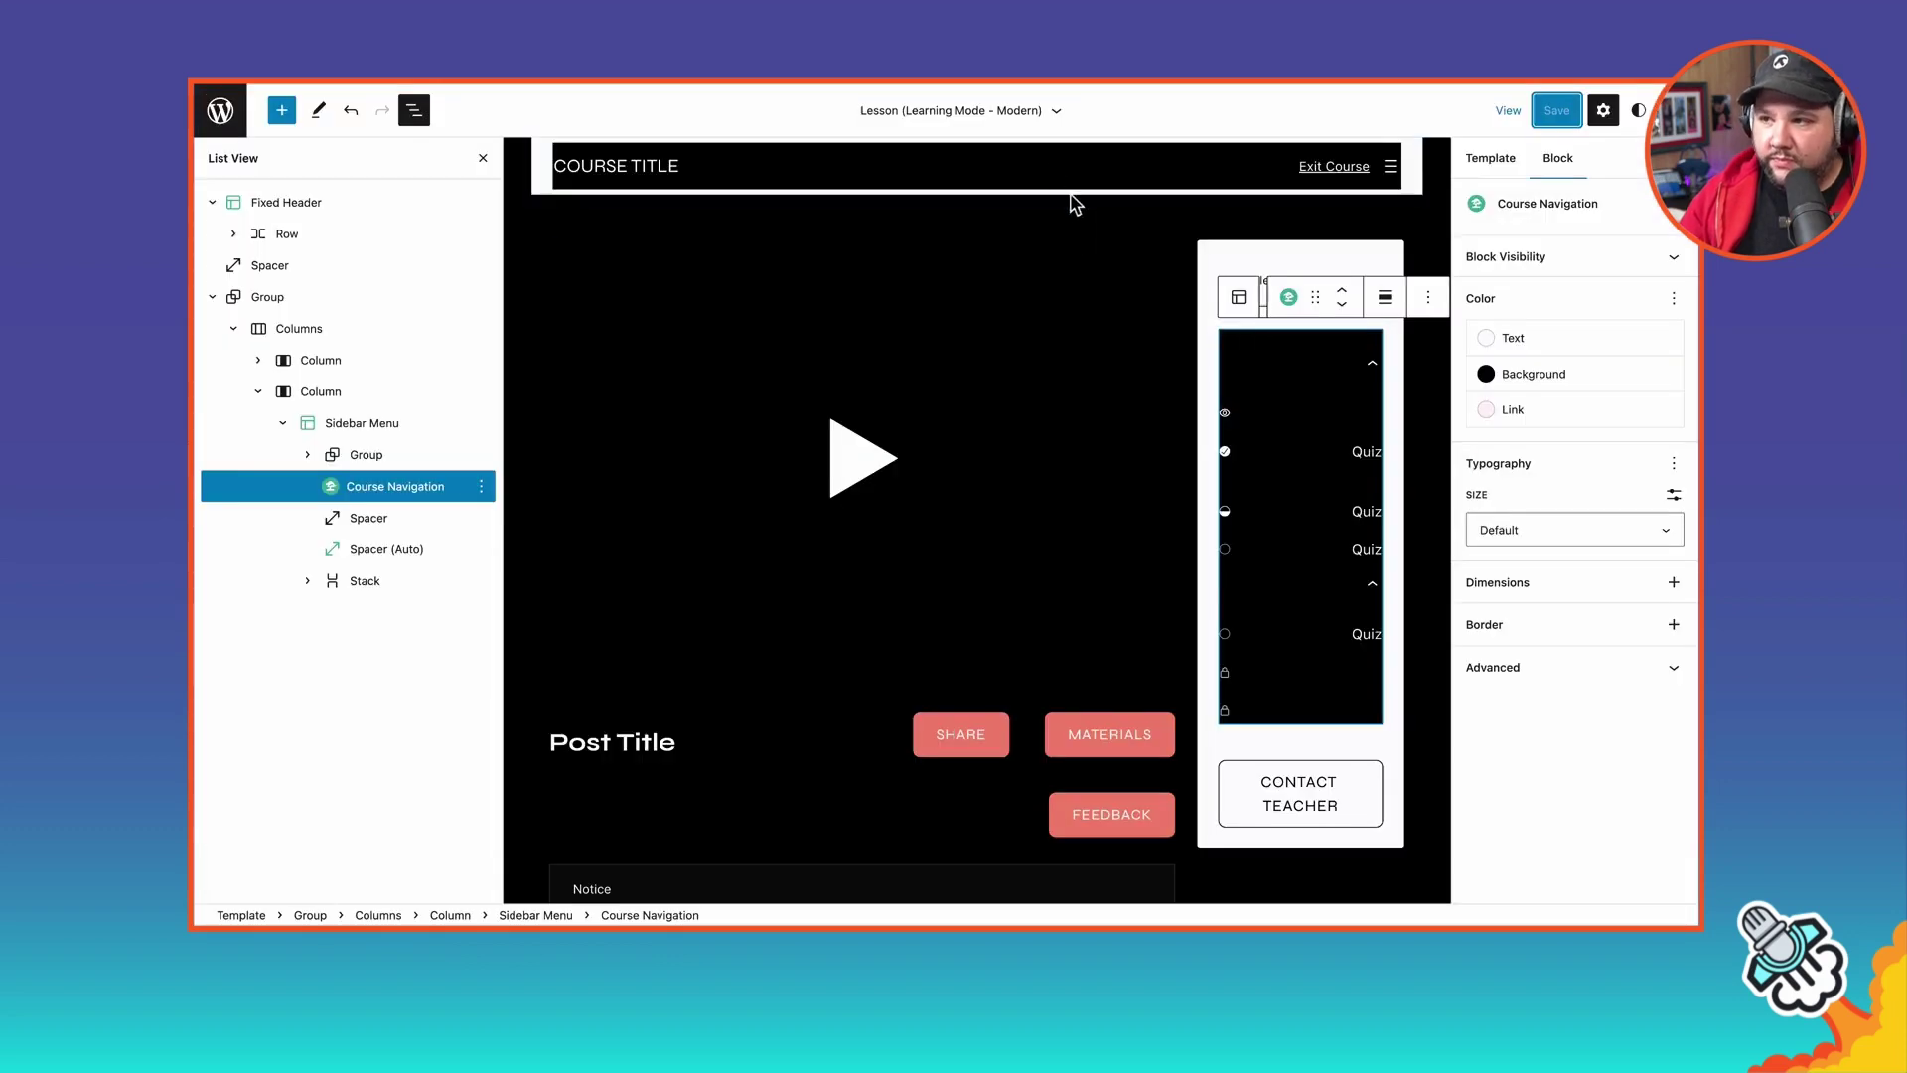
Clear the header Row's background, text and link colours
{"action": "left_click", "coordinate": [541, 173]}
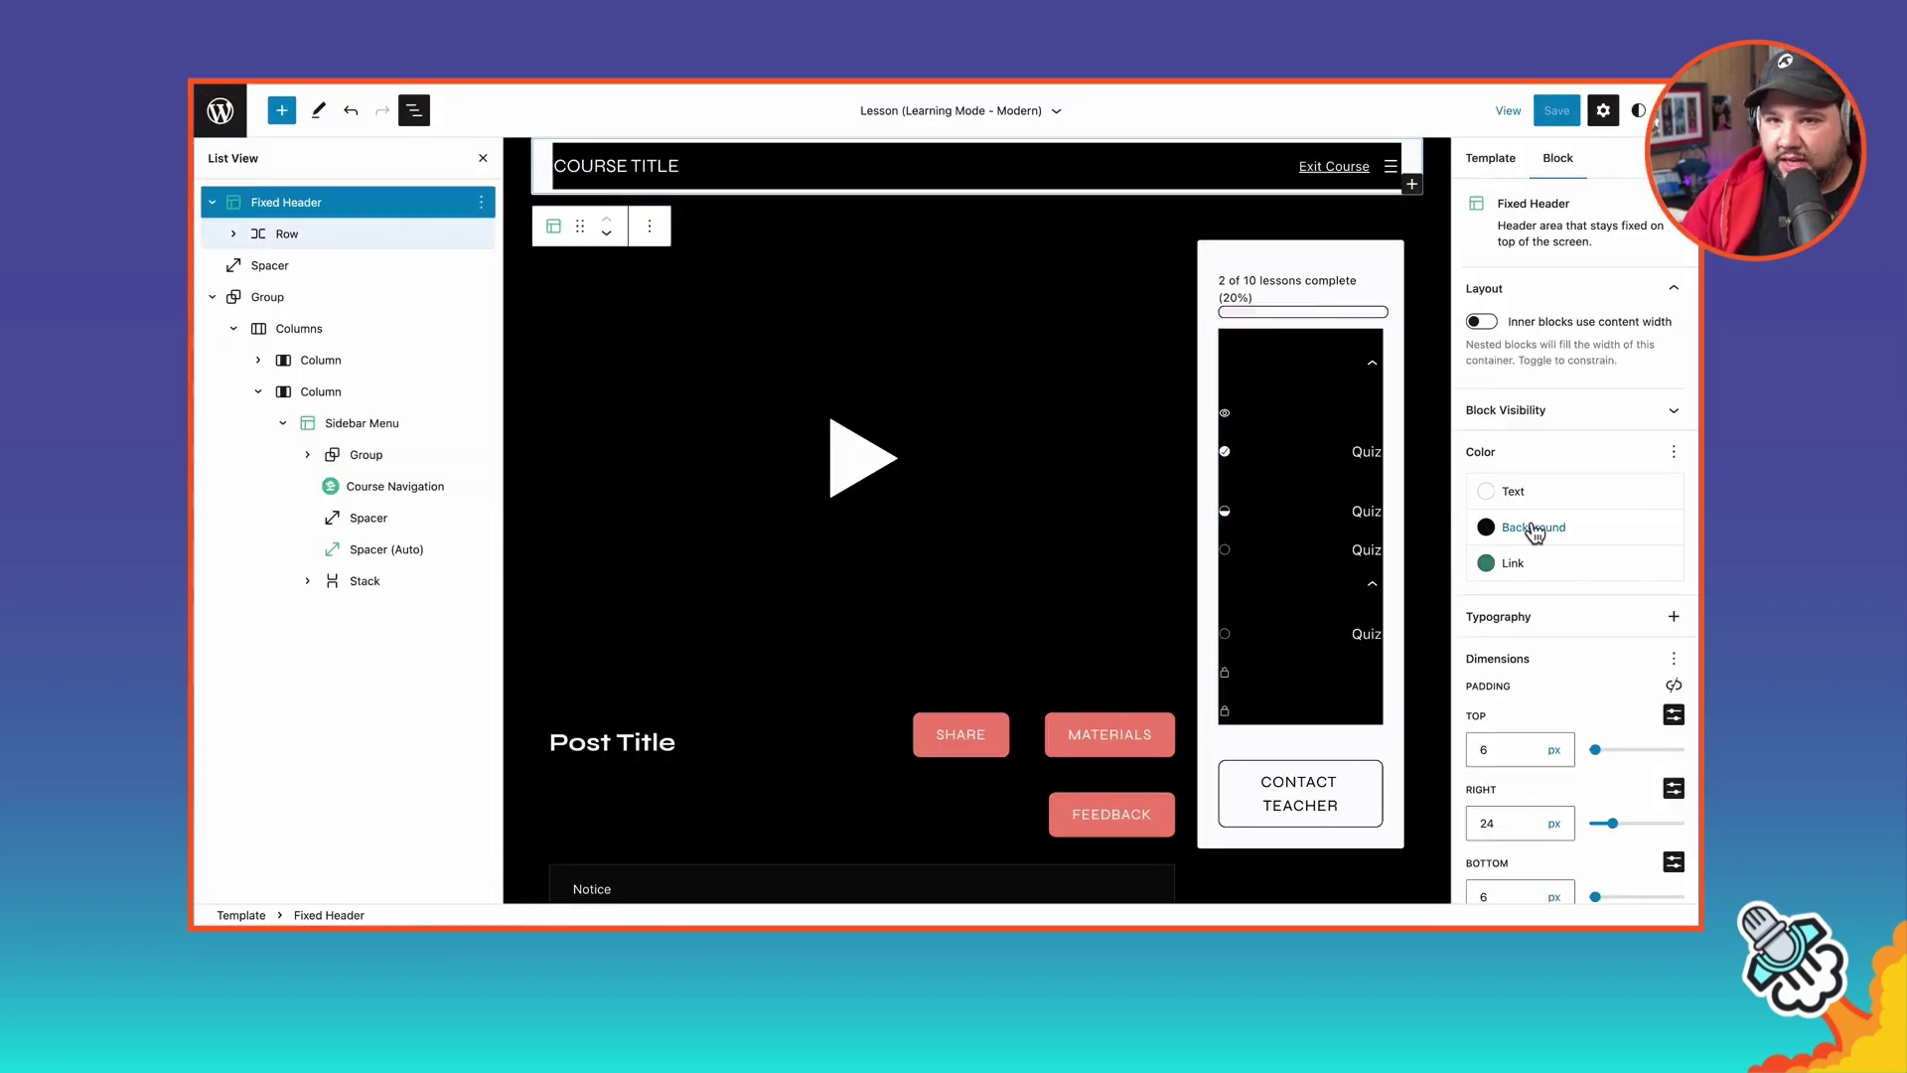
{"action": "left_click", "coordinate": [402, 235]}
{"action": "left_click", "coordinate": [1533, 583]}
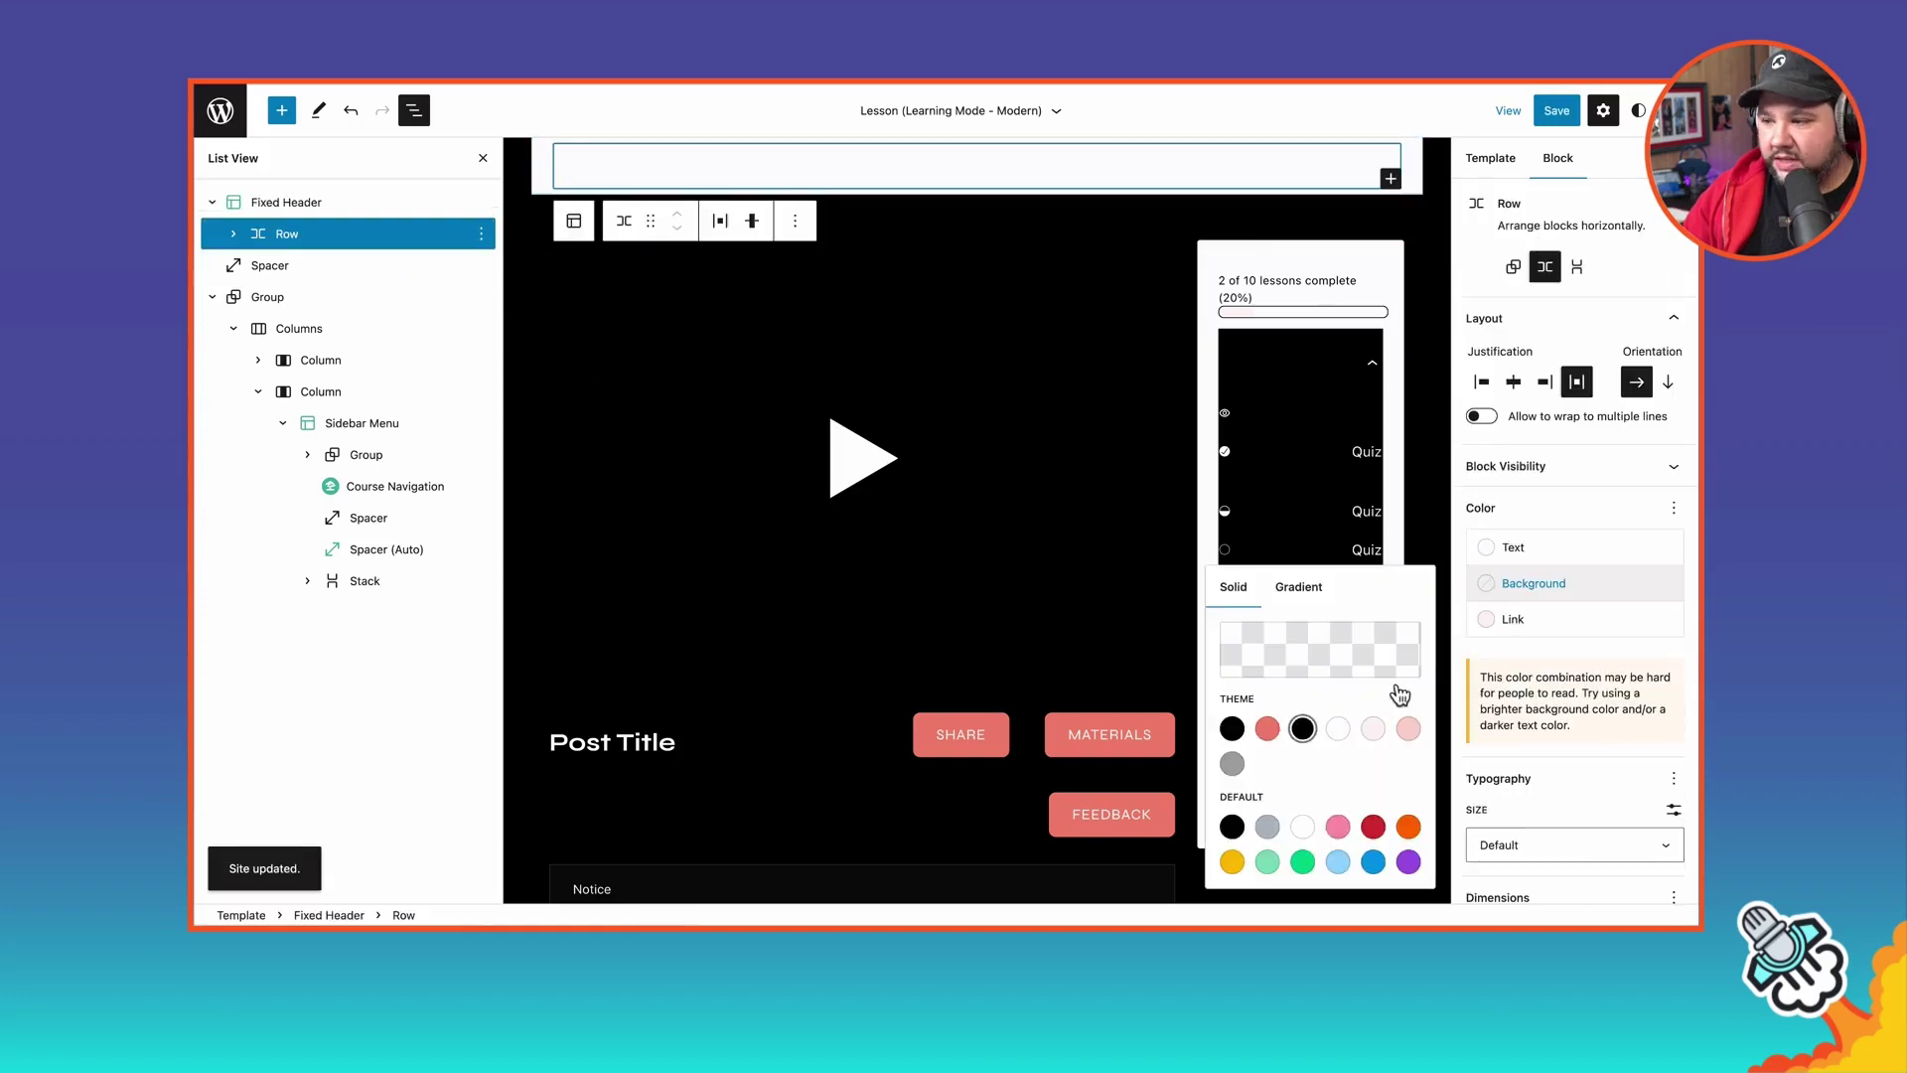
{"action": "left_click", "coordinate": [1540, 553]}
{"action": "left_click", "coordinate": [1341, 652]}
{"action": "left_click", "coordinate": [1520, 625]}
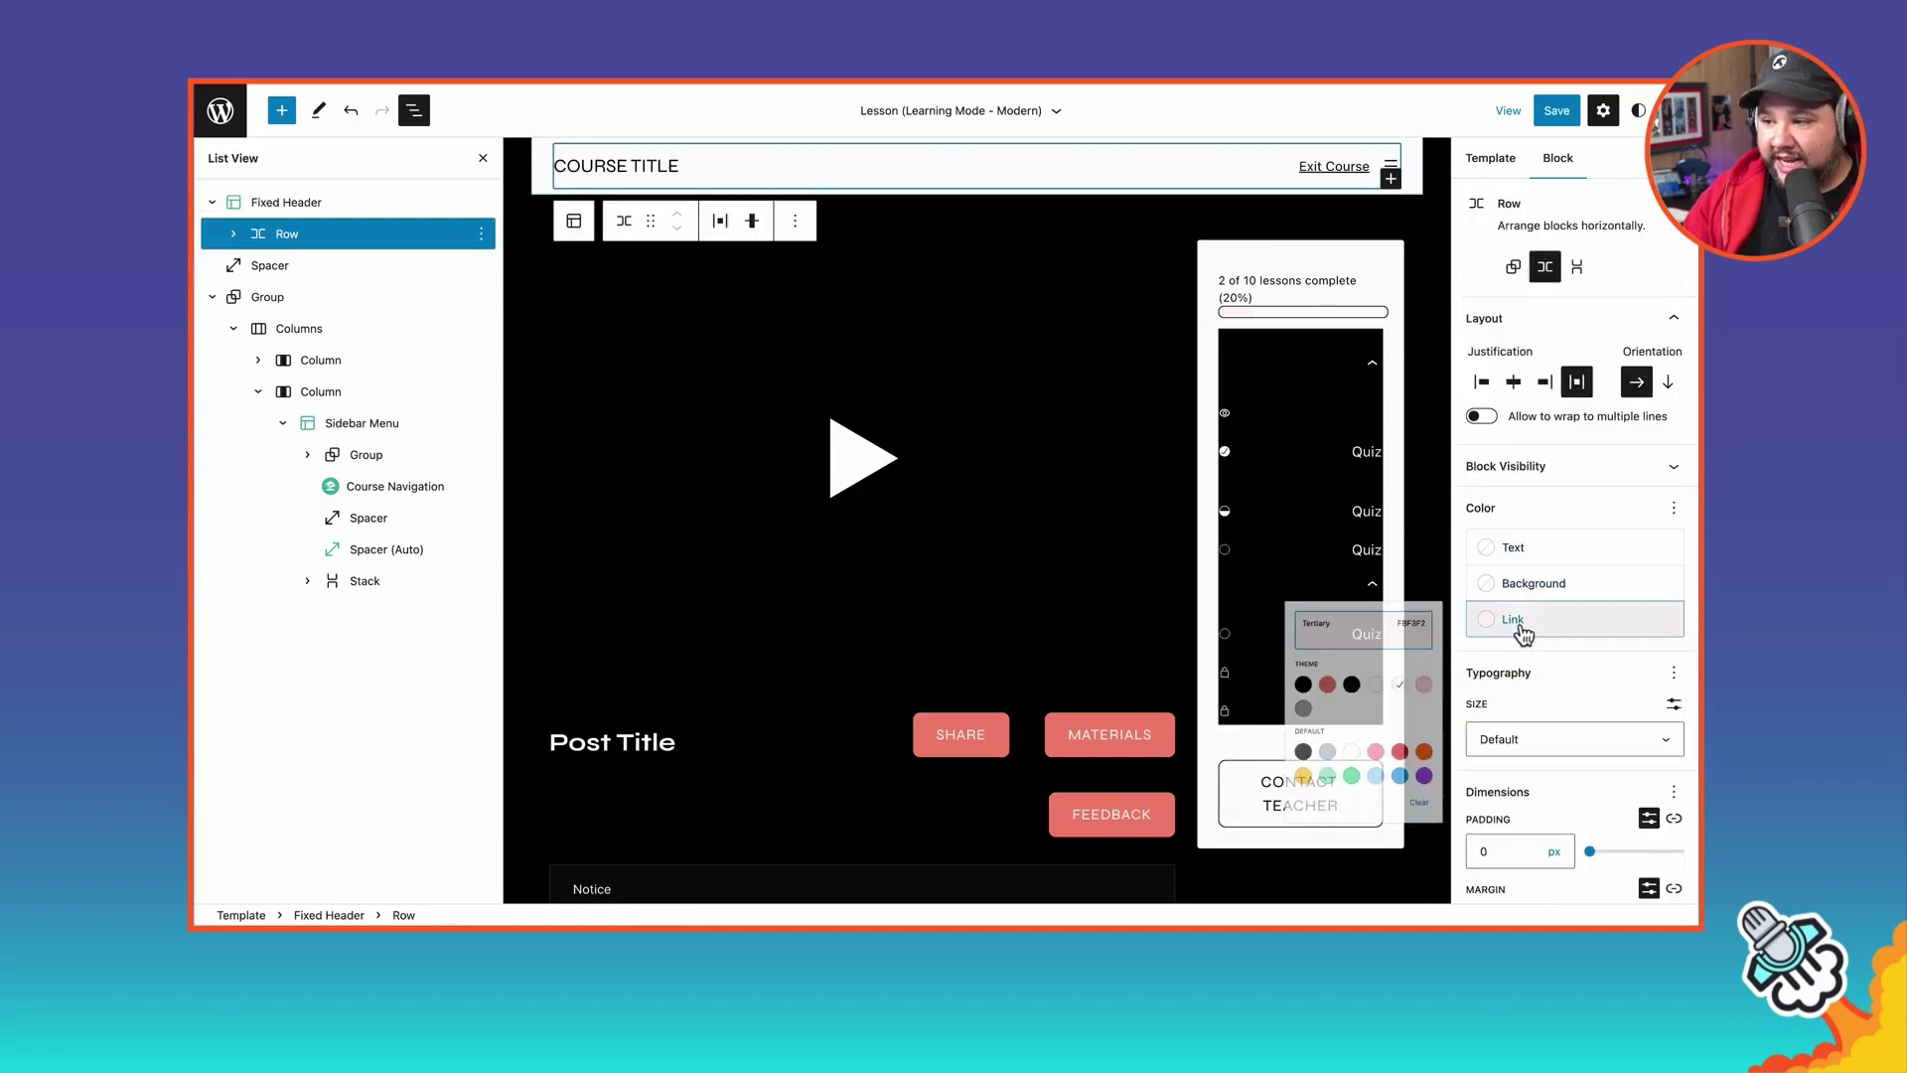
{"action": "left_click", "coordinate": [1370, 717]}
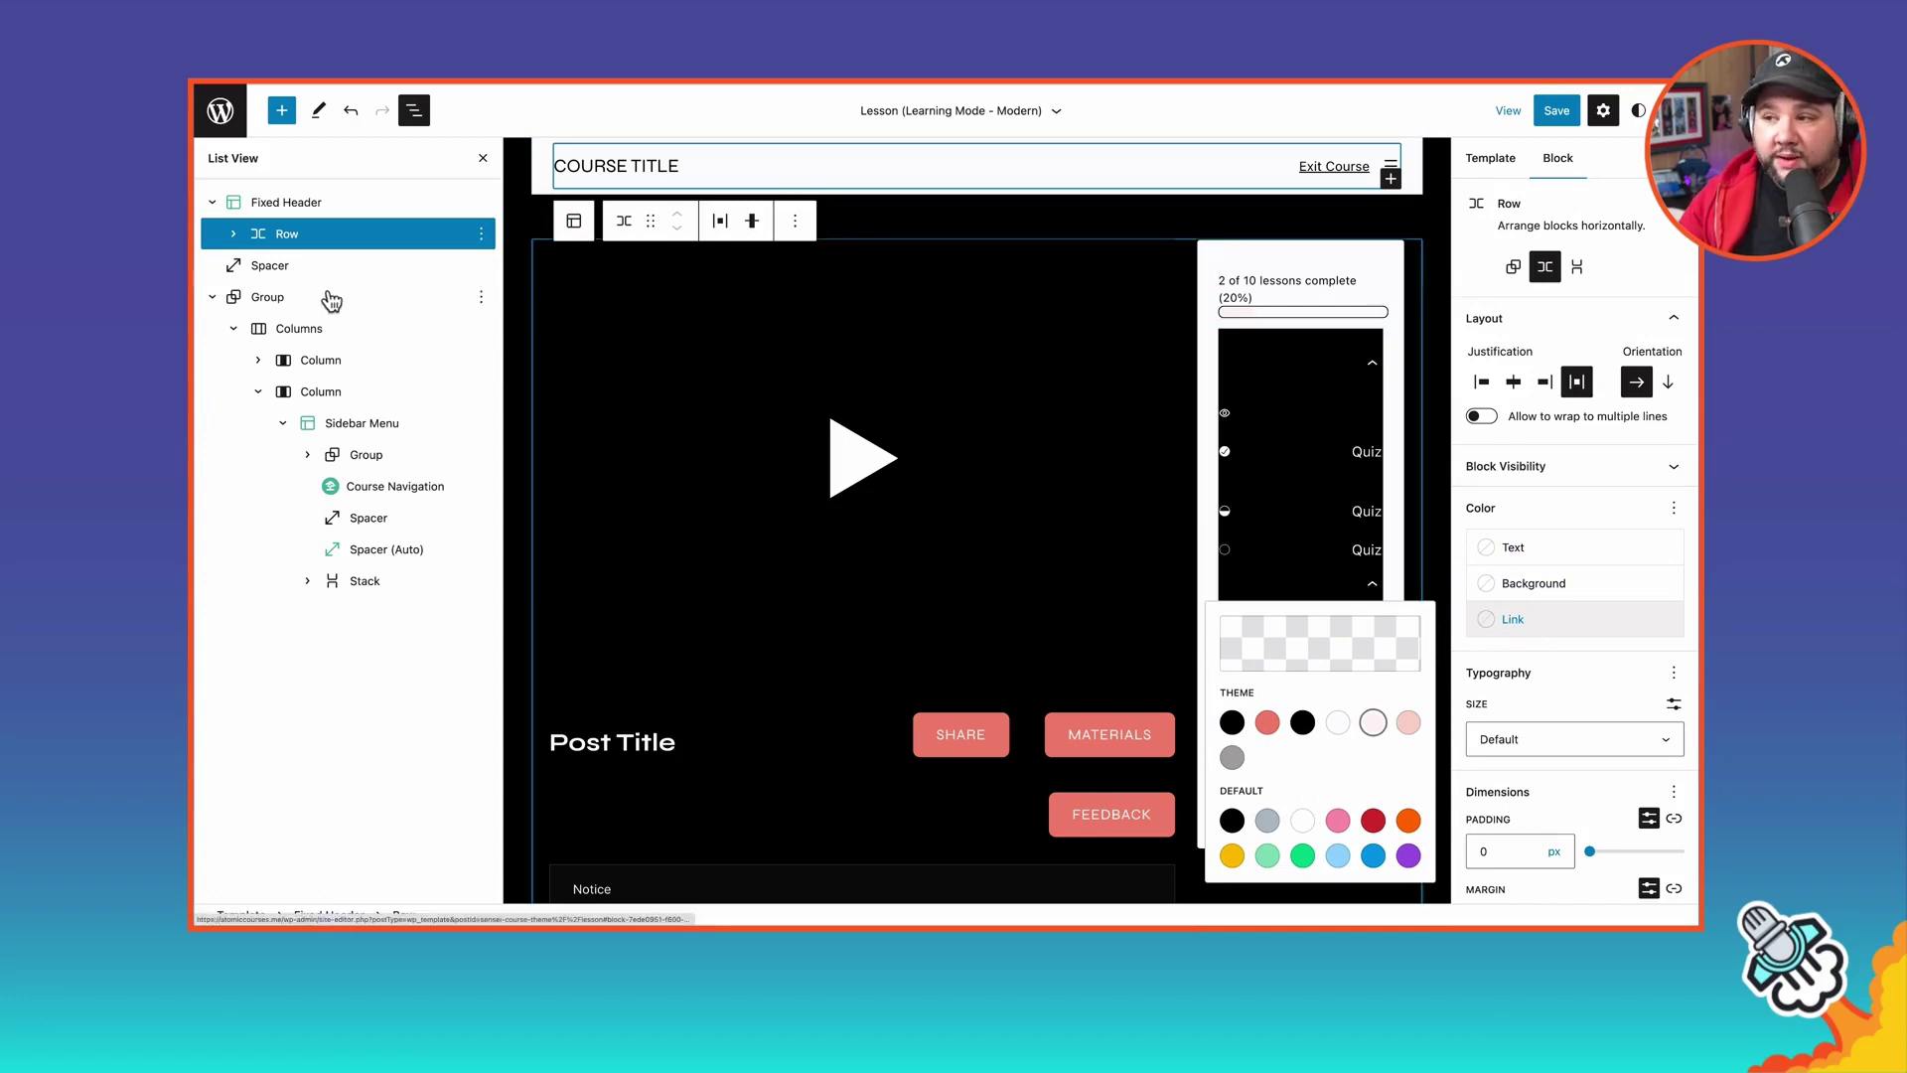
Remove the Course Navigation block's background and link colours
{"action": "left_click", "coordinate": [347, 489]}
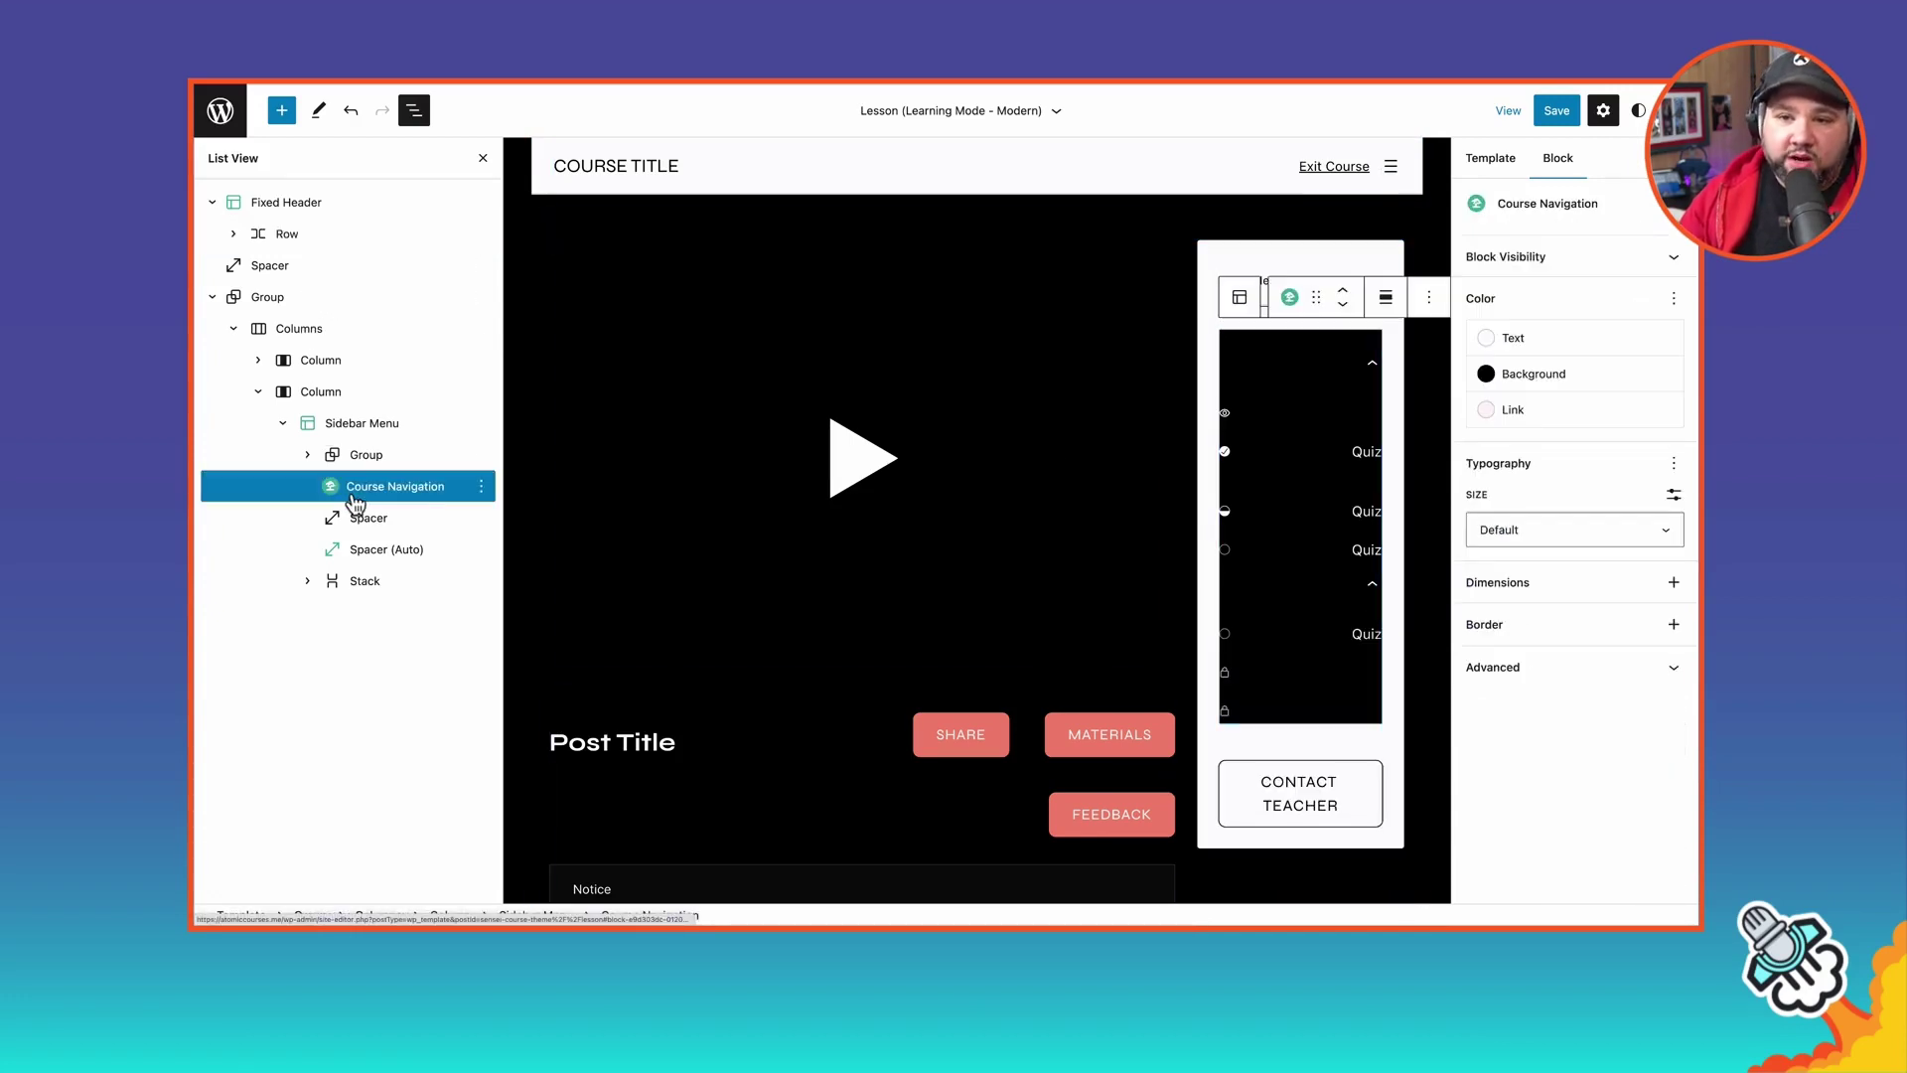
{"action": "left_click", "coordinate": [1533, 376]}
{"action": "left_click", "coordinate": [1337, 519]}
{"action": "left_click", "coordinate": [1497, 375]}
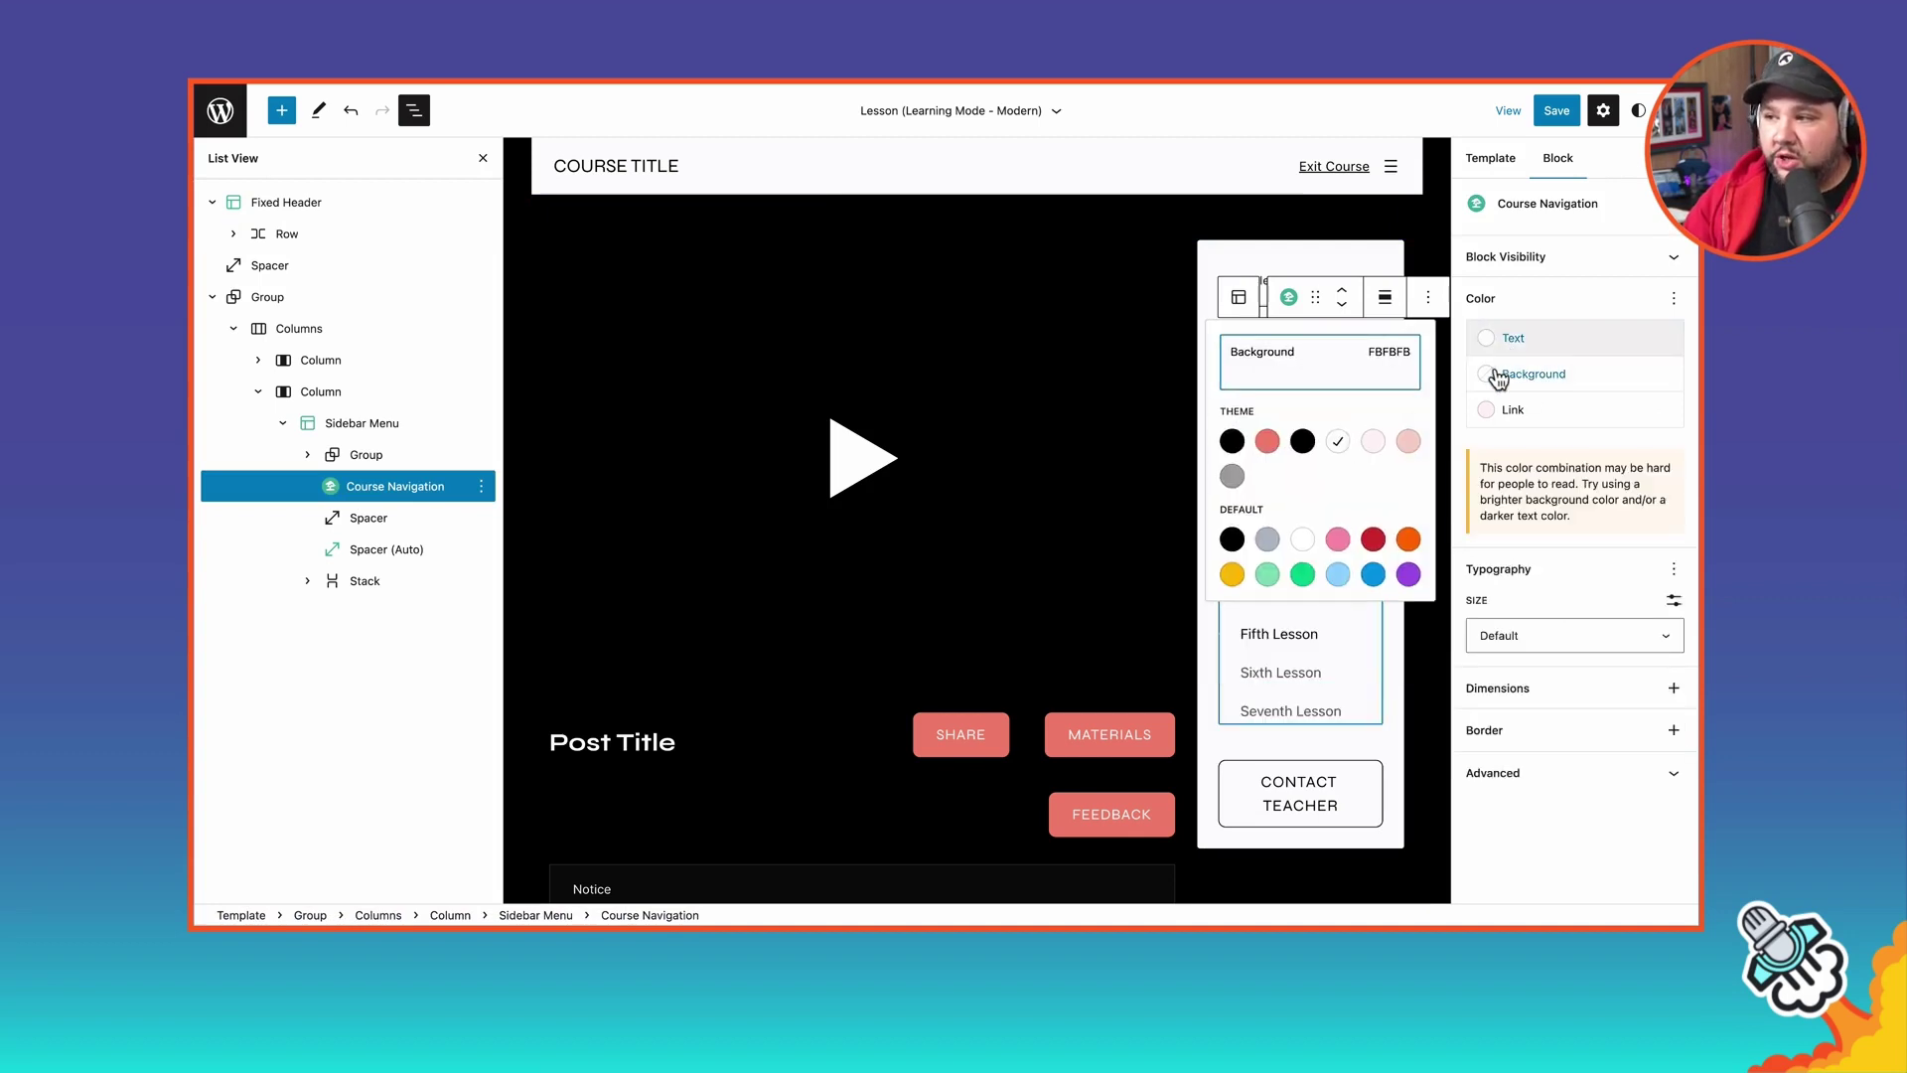
{"action": "left_click", "coordinate": [1338, 442]}
{"action": "left_click", "coordinate": [1510, 409]}
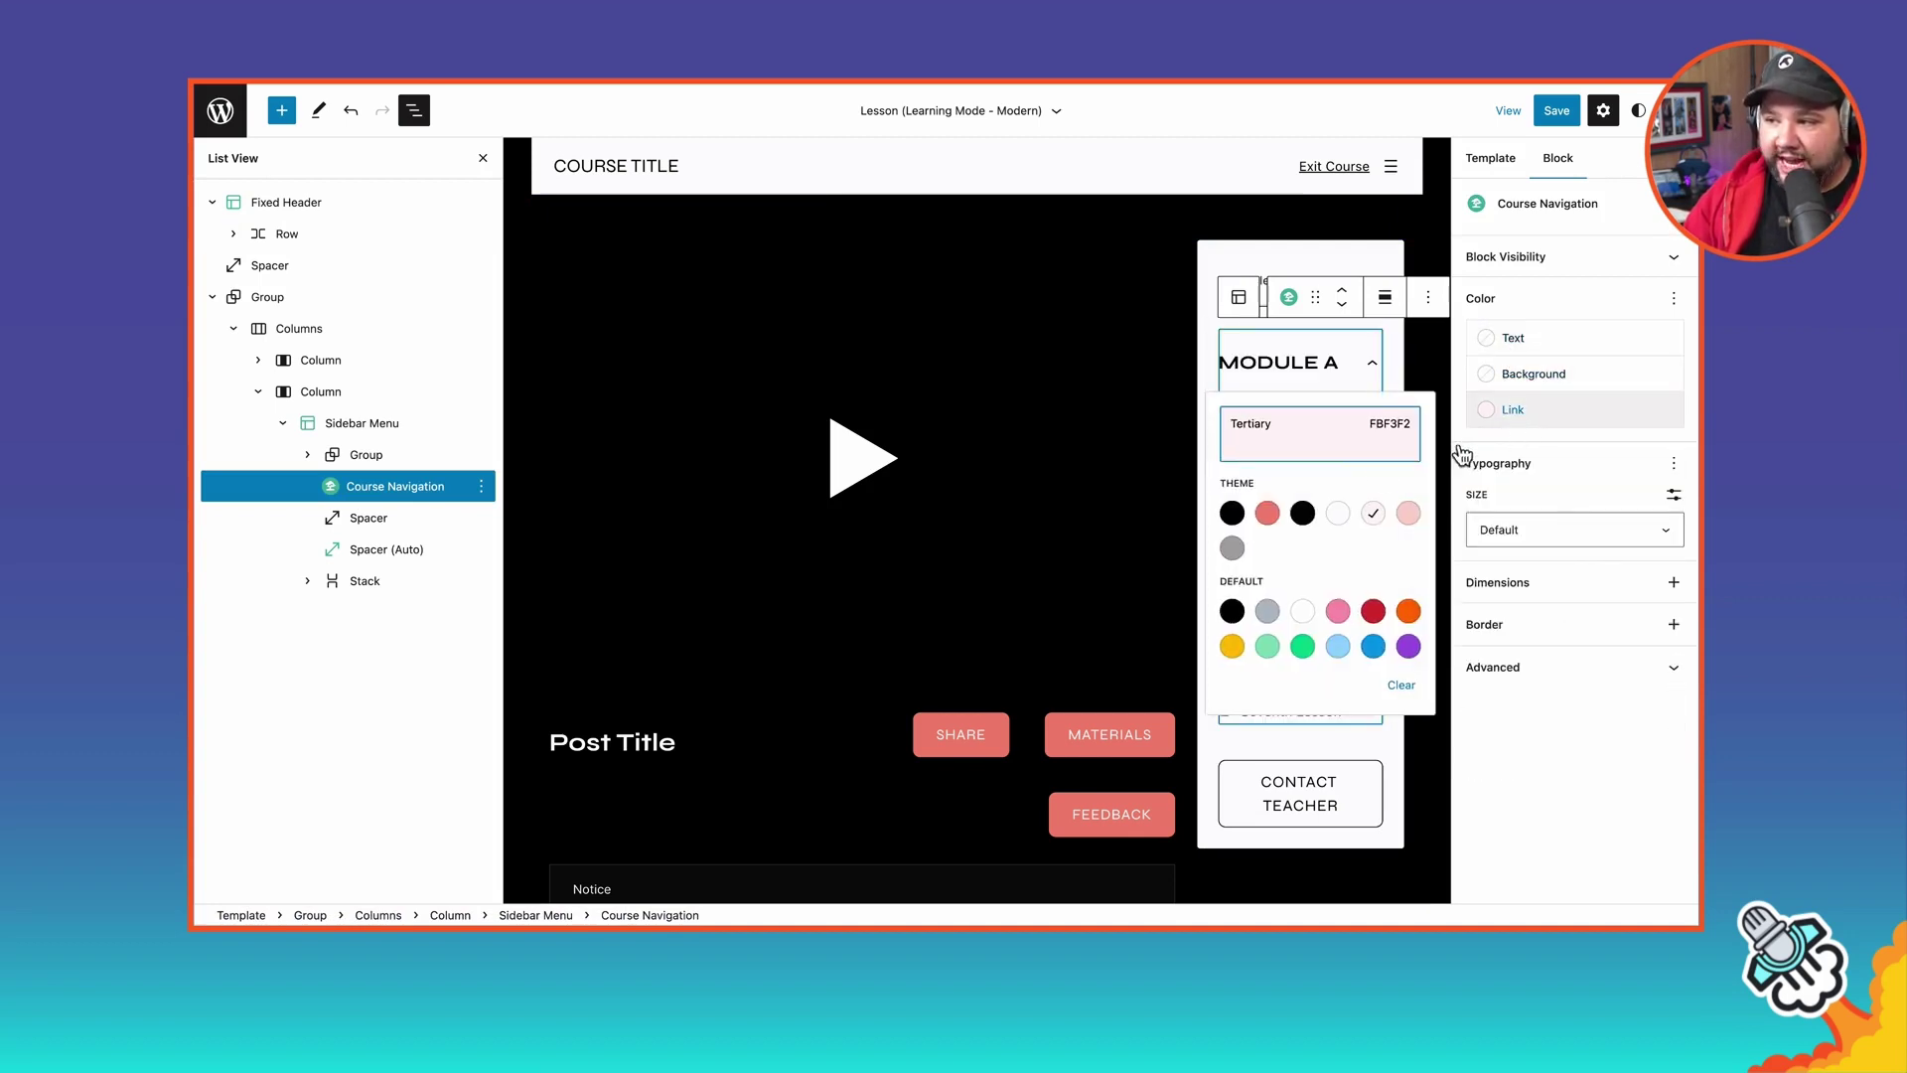
{"action": "left_click", "coordinate": [1372, 514]}
{"action": "left_click", "coordinate": [368, 485]}
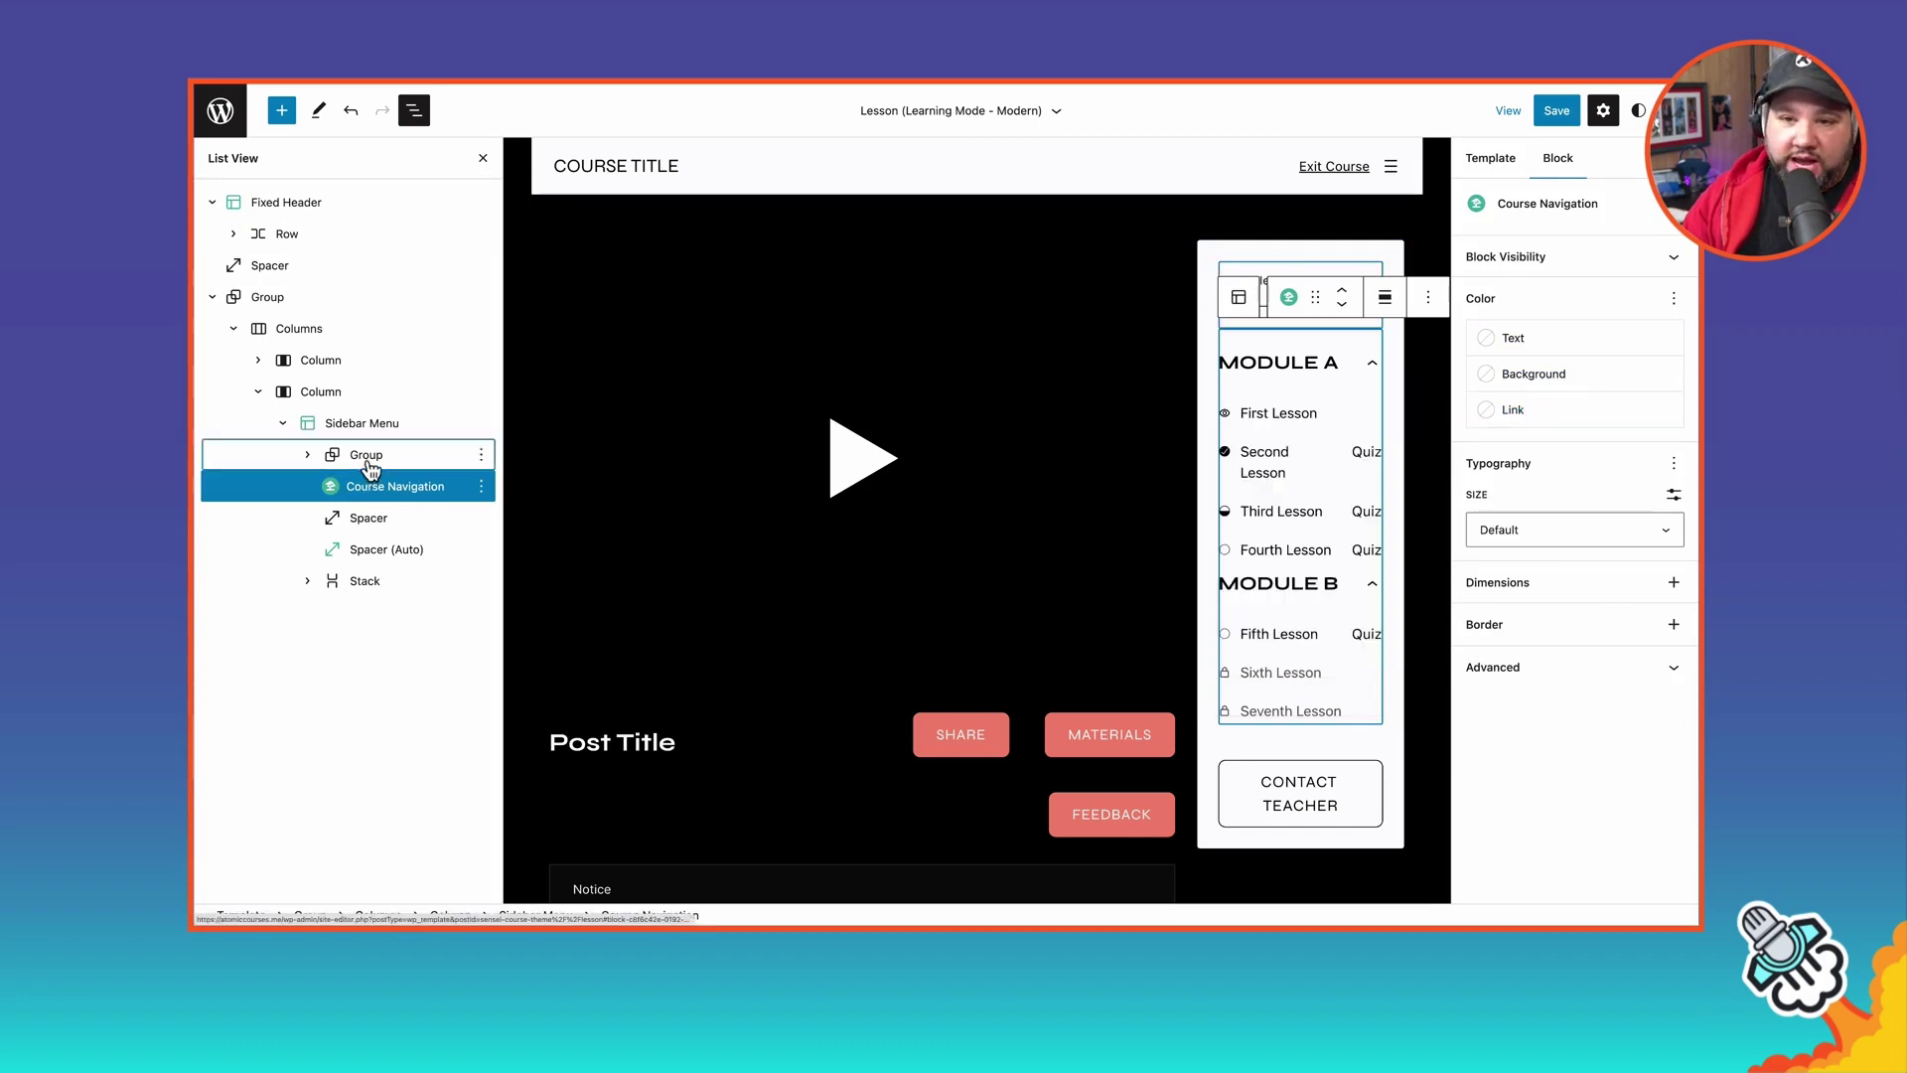
Set the Sidebar Menu background to Primary black
{"action": "left_click", "coordinate": [368, 459]}
{"action": "left_click", "coordinate": [359, 424]}
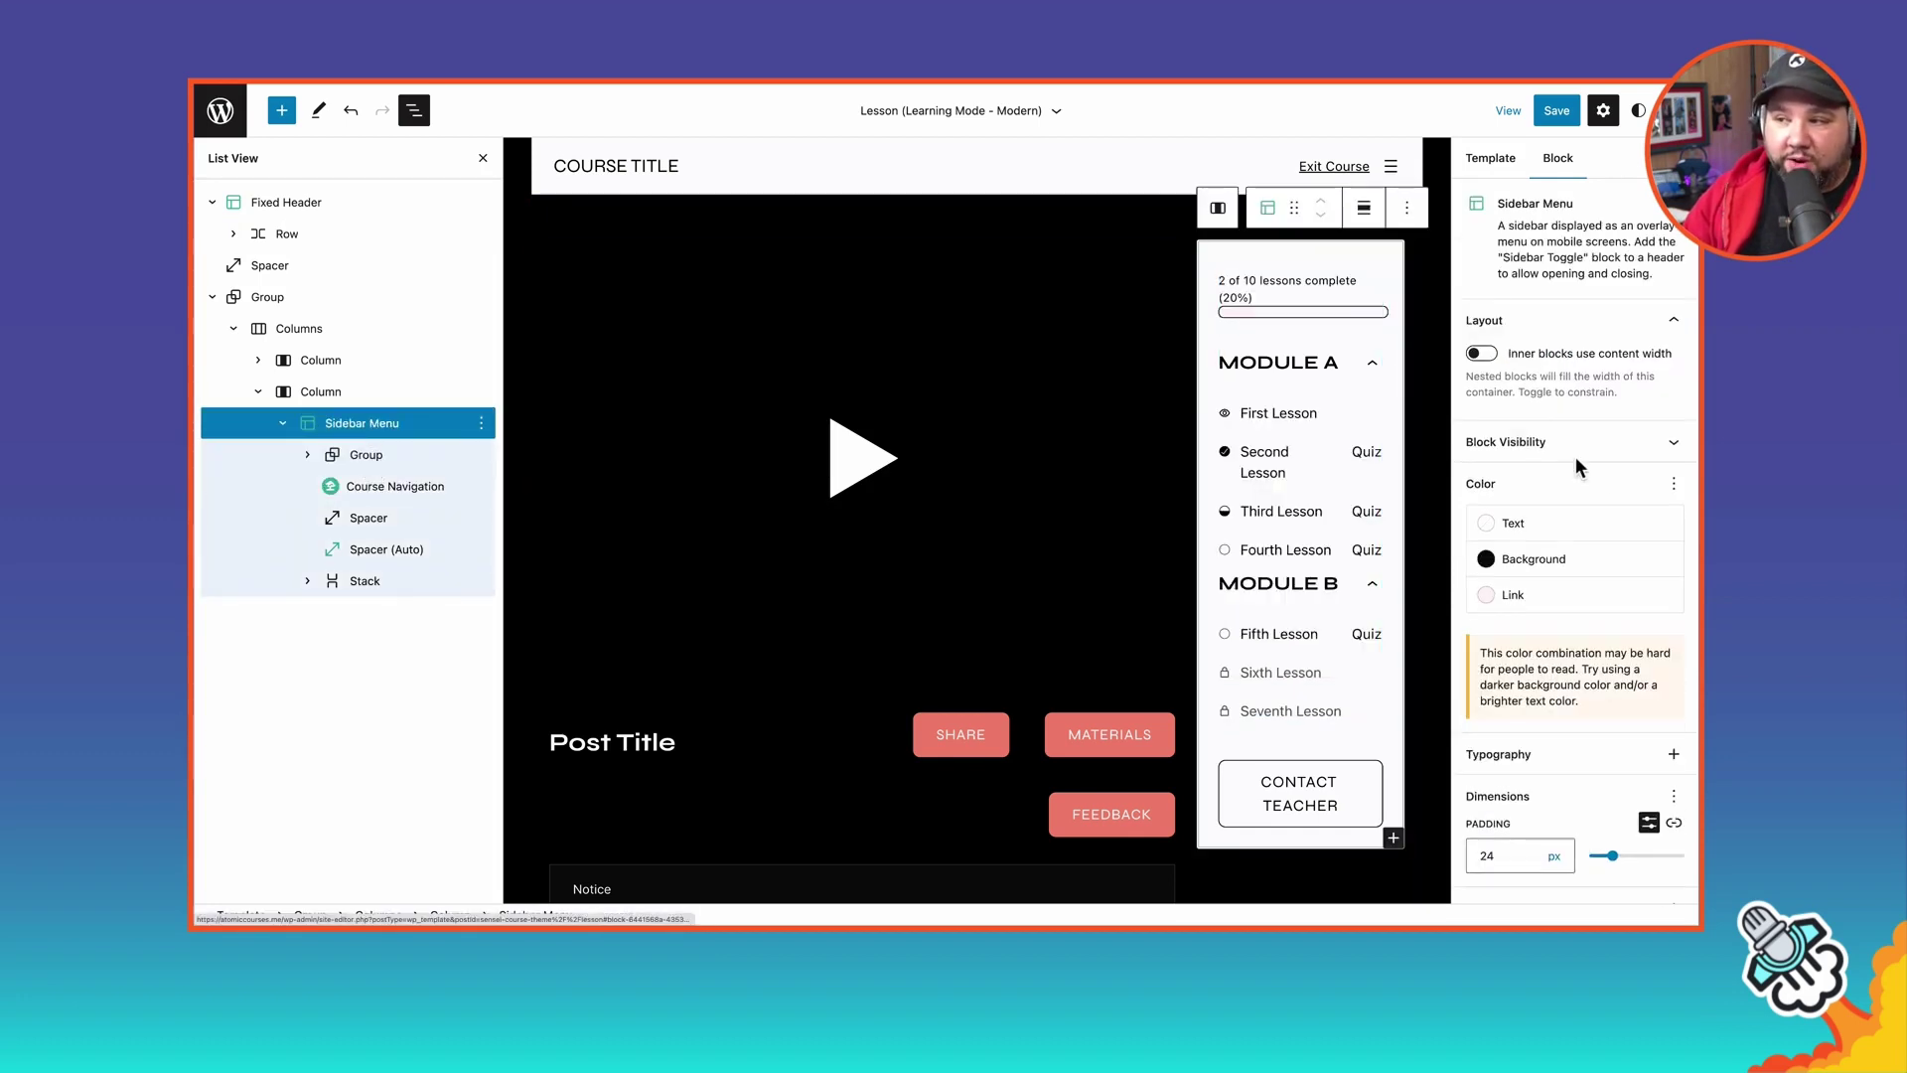
{"action": "left_click", "coordinate": [1532, 560]}
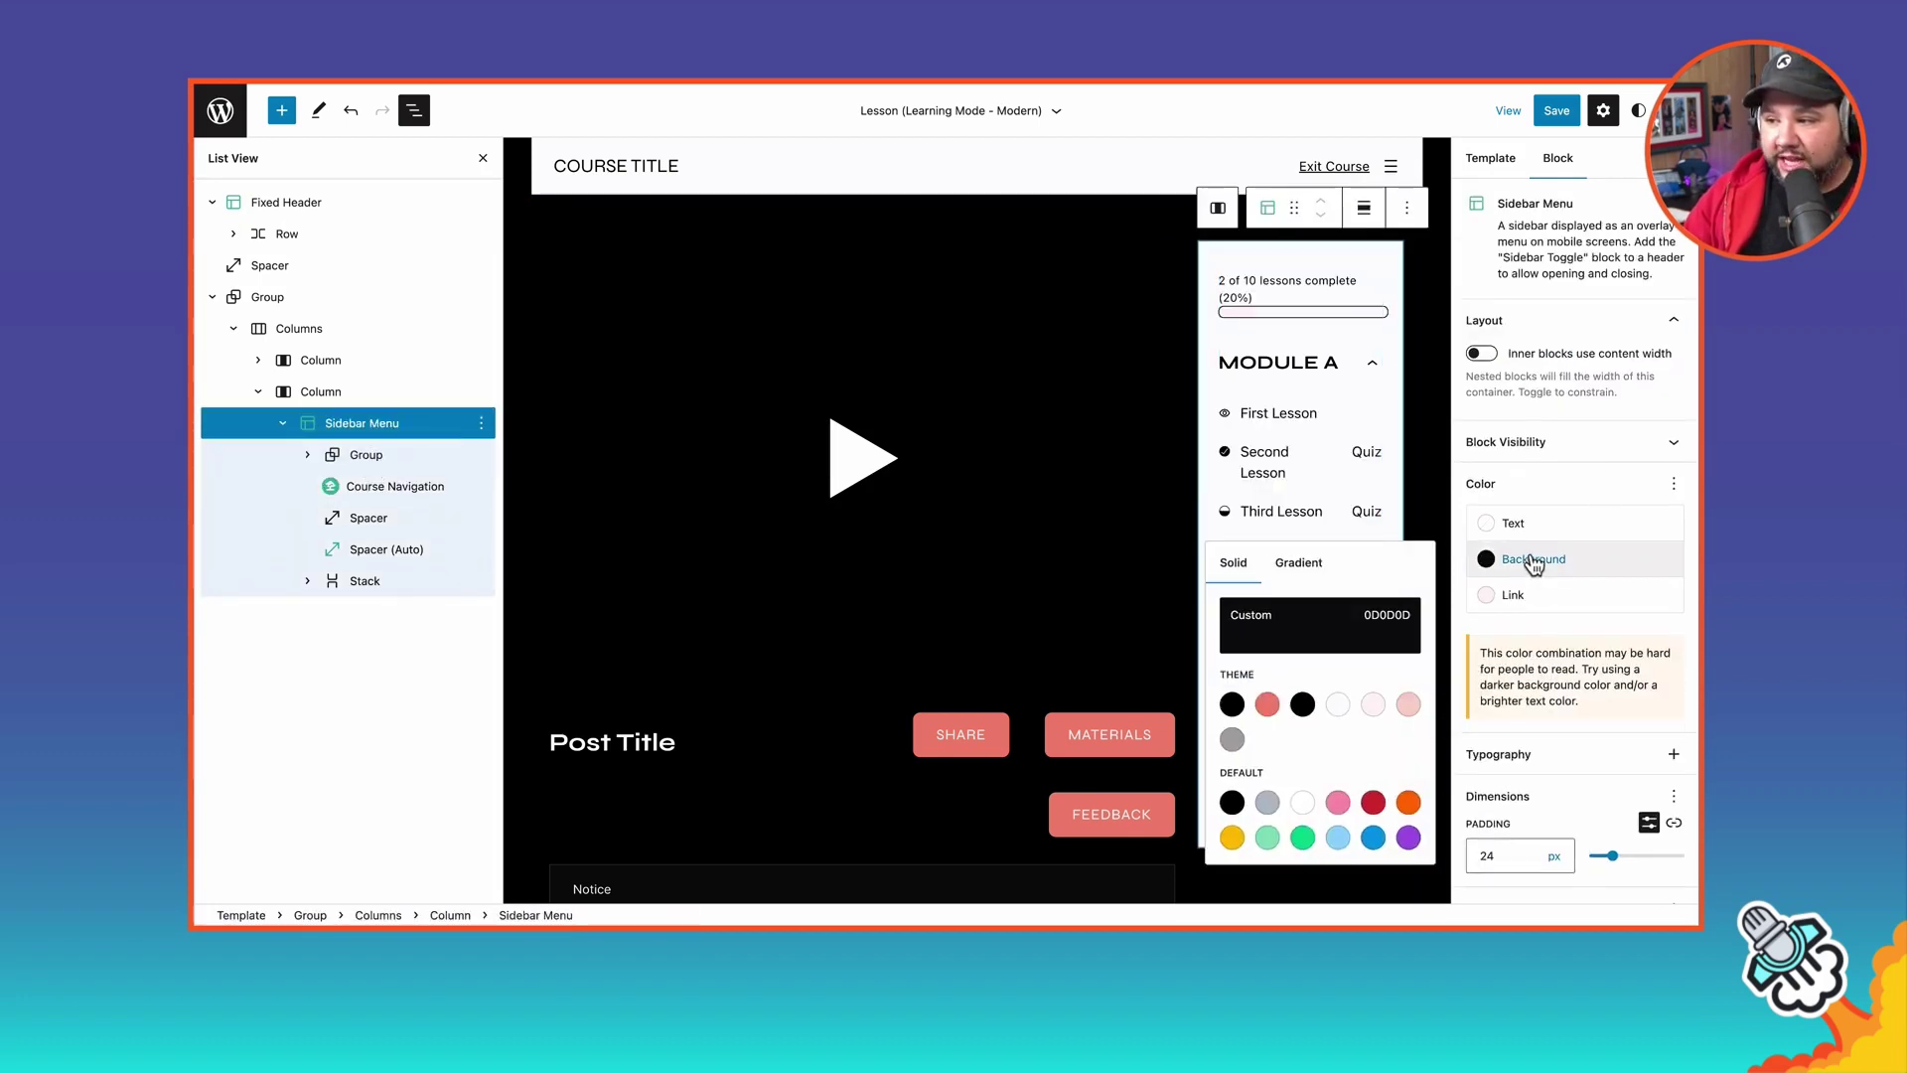
{"action": "left_click", "coordinate": [1302, 707]}
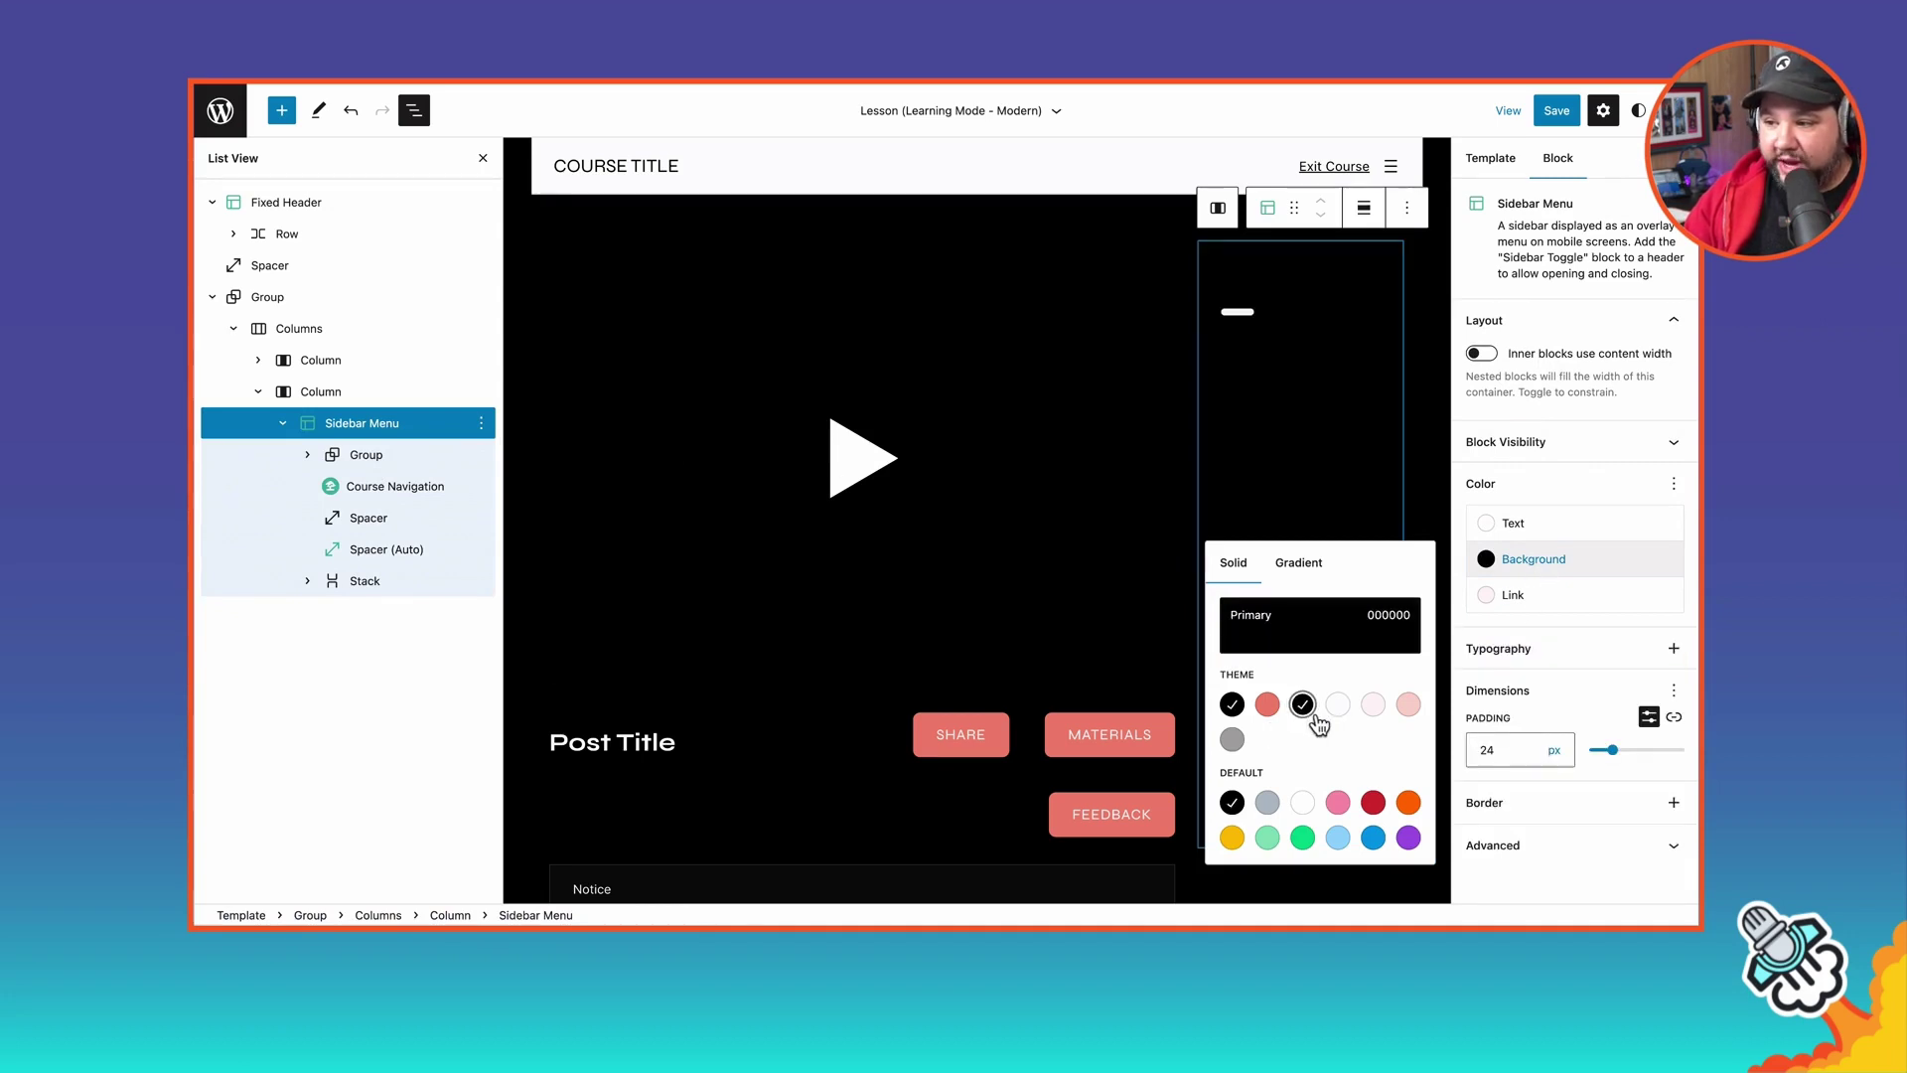
{"action": "left_click", "coordinate": [1309, 709]}
{"action": "left_click", "coordinate": [1302, 707]}
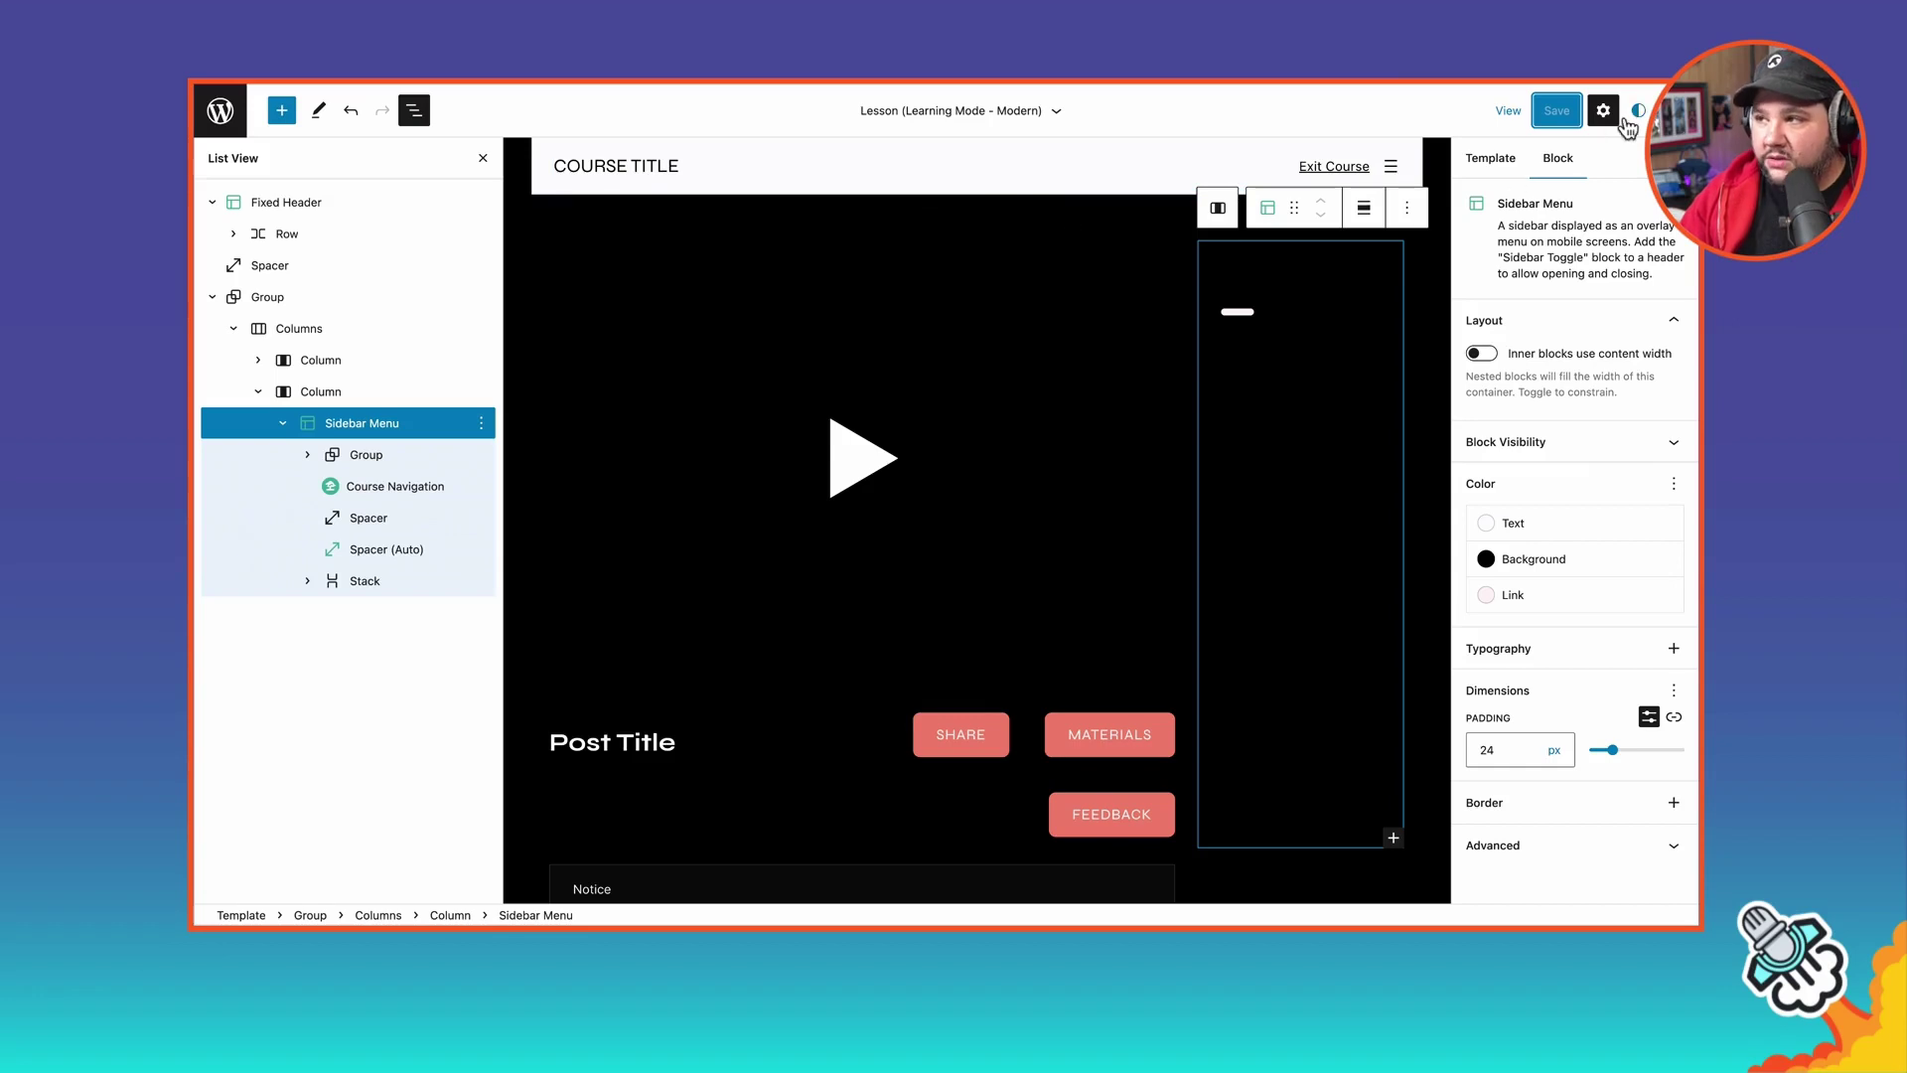
Reset site styles to defaults and apply the style variation with black buttons
{"action": "left_click", "coordinate": [1636, 111]}
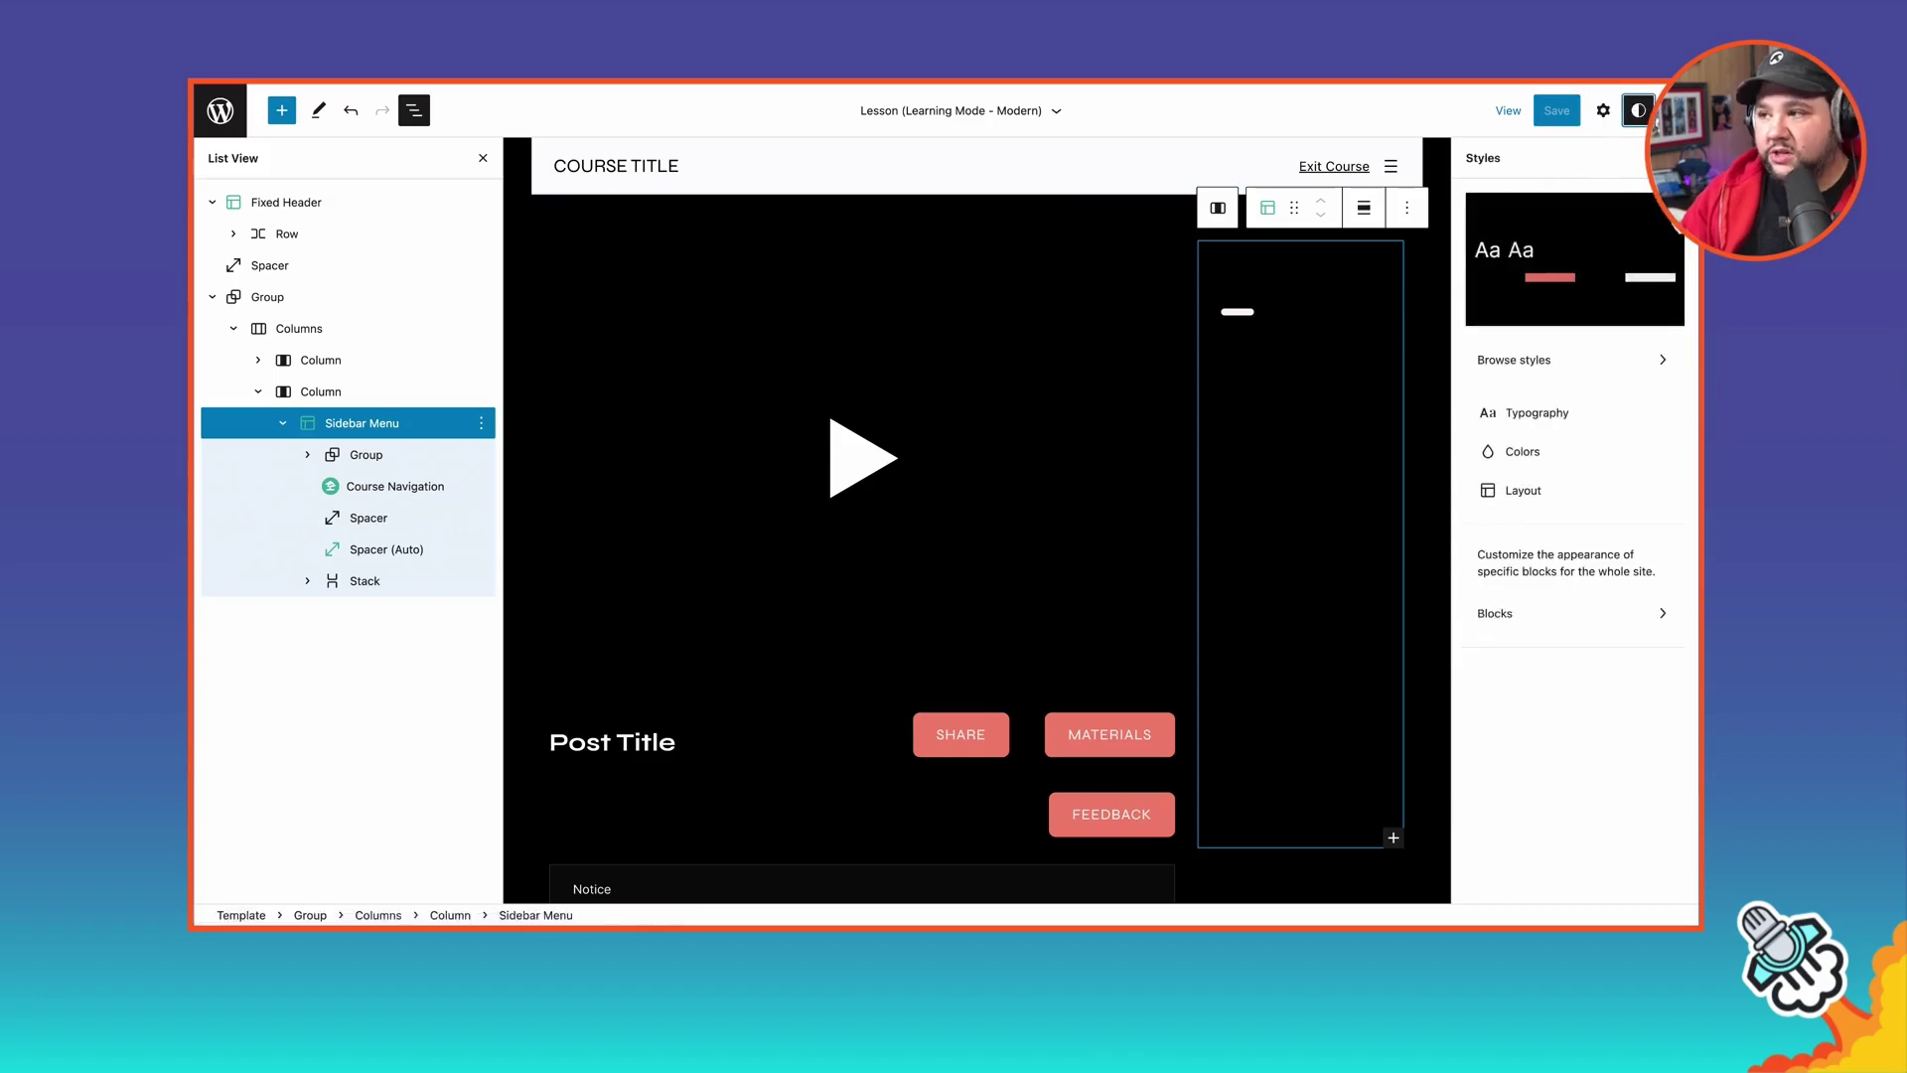
{"action": "left_click", "coordinate": [1648, 161]}
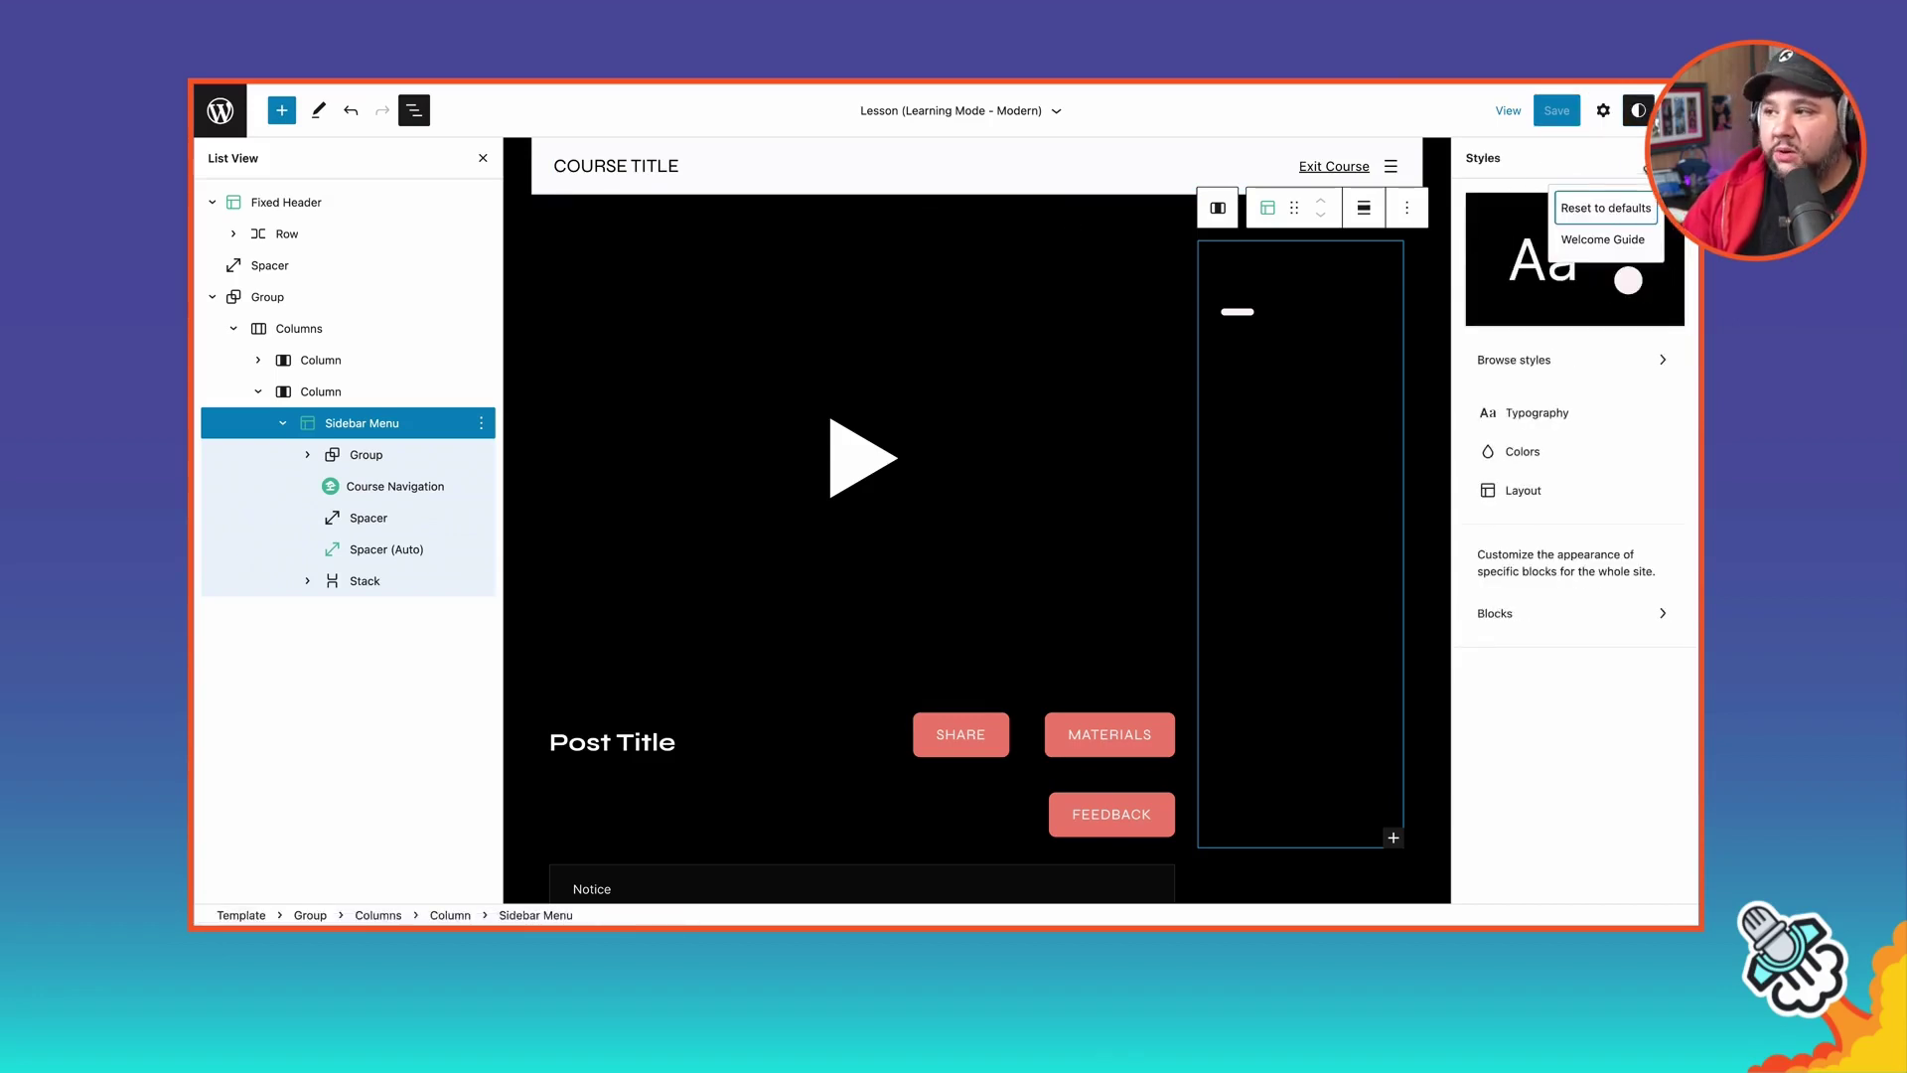
{"action": "left_click", "coordinate": [1615, 214]}
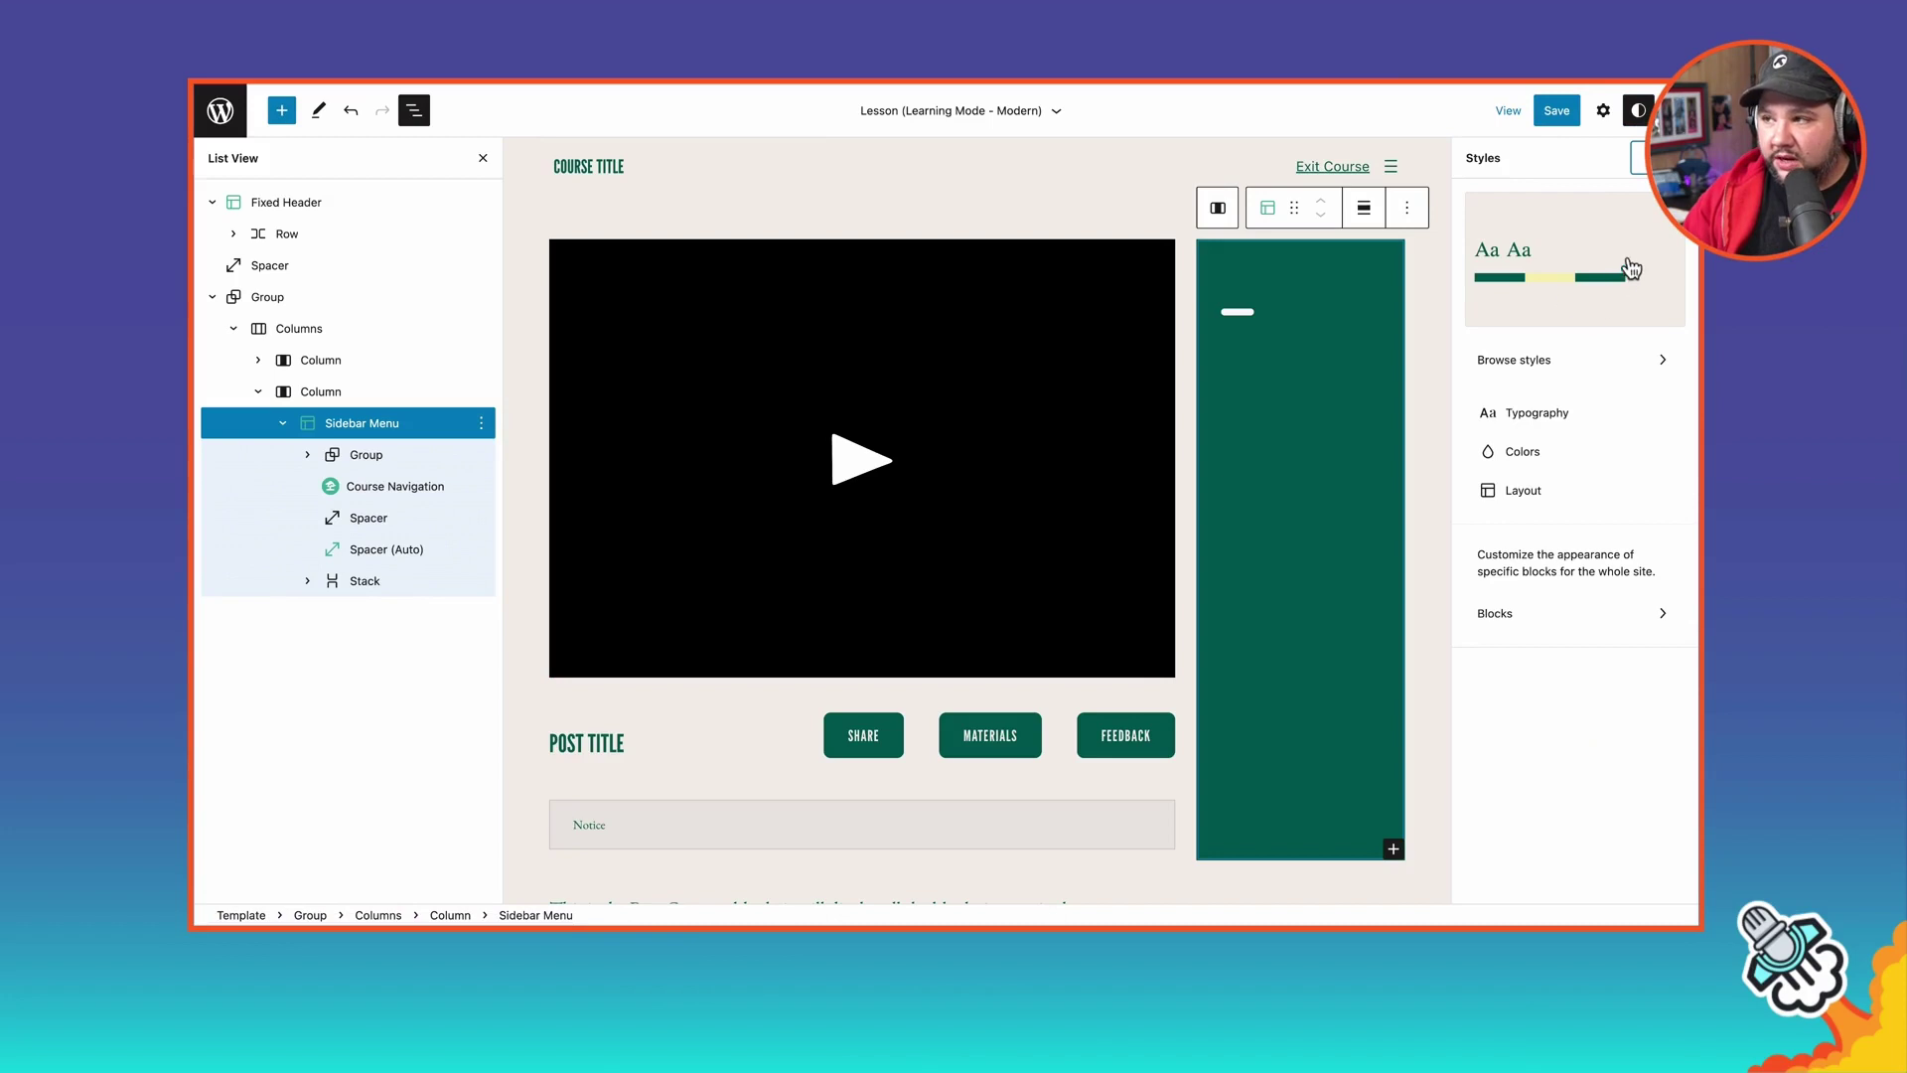
{"action": "left_click", "coordinate": [1648, 161]}
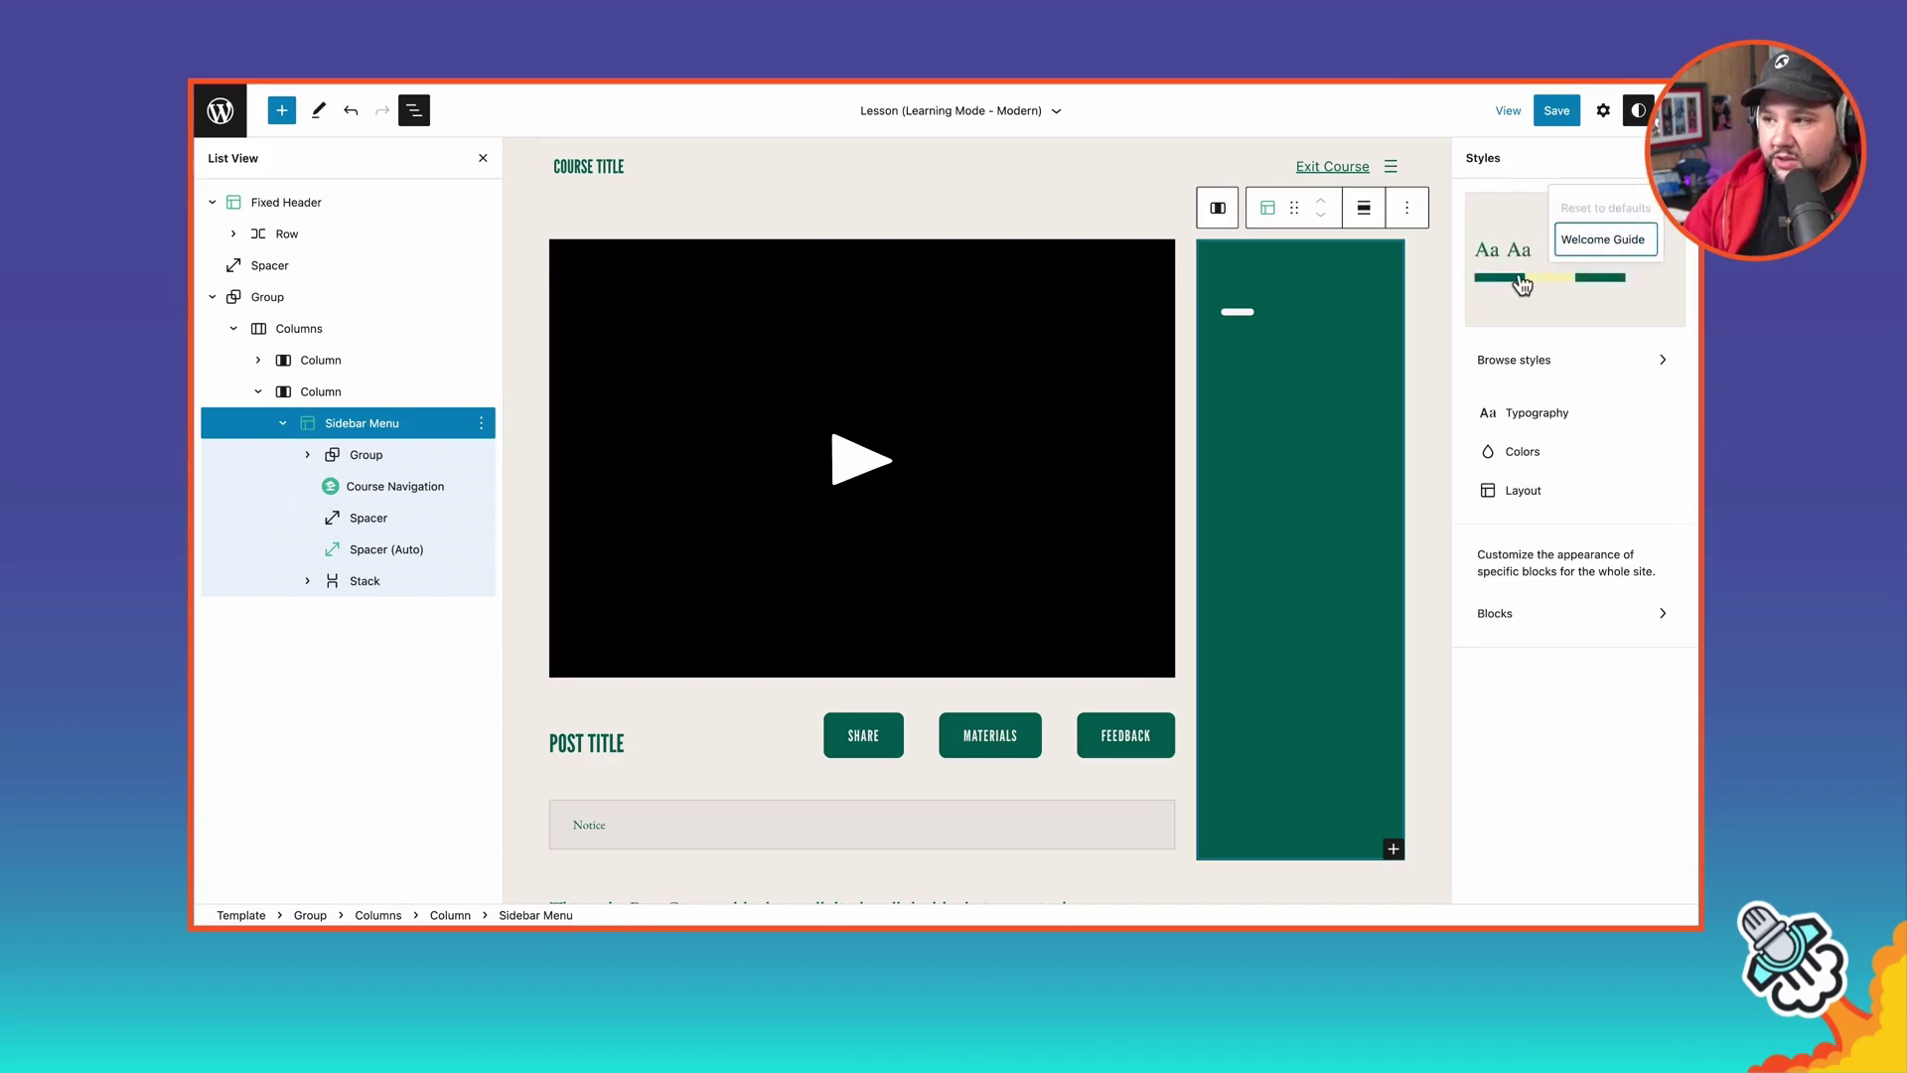
{"action": "left_click", "coordinate": [1549, 359]}
{"action": "left_click", "coordinate": [1528, 397]}
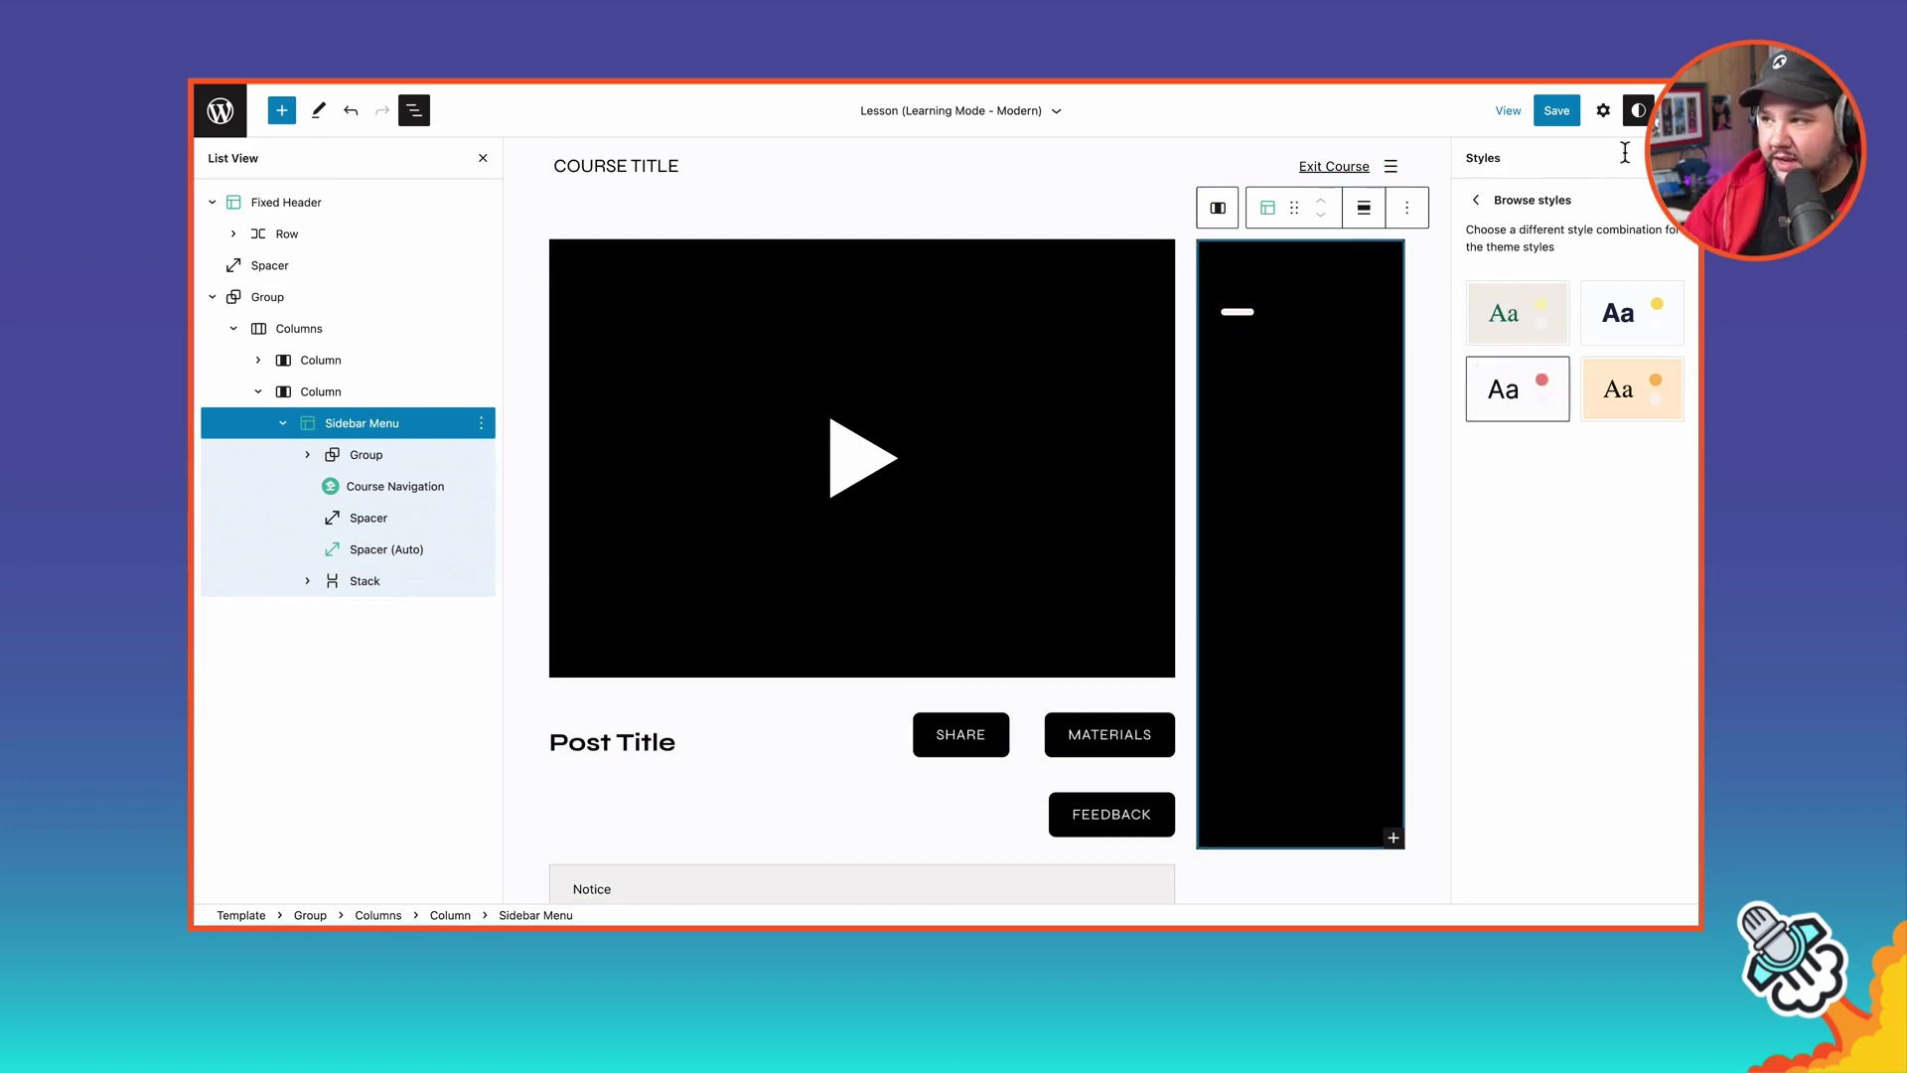
Clear the Sidebar Menu's background and link colours, then save the template and styles
{"action": "left_click", "coordinate": [1603, 110]}
{"action": "left_click", "coordinate": [1535, 559]}
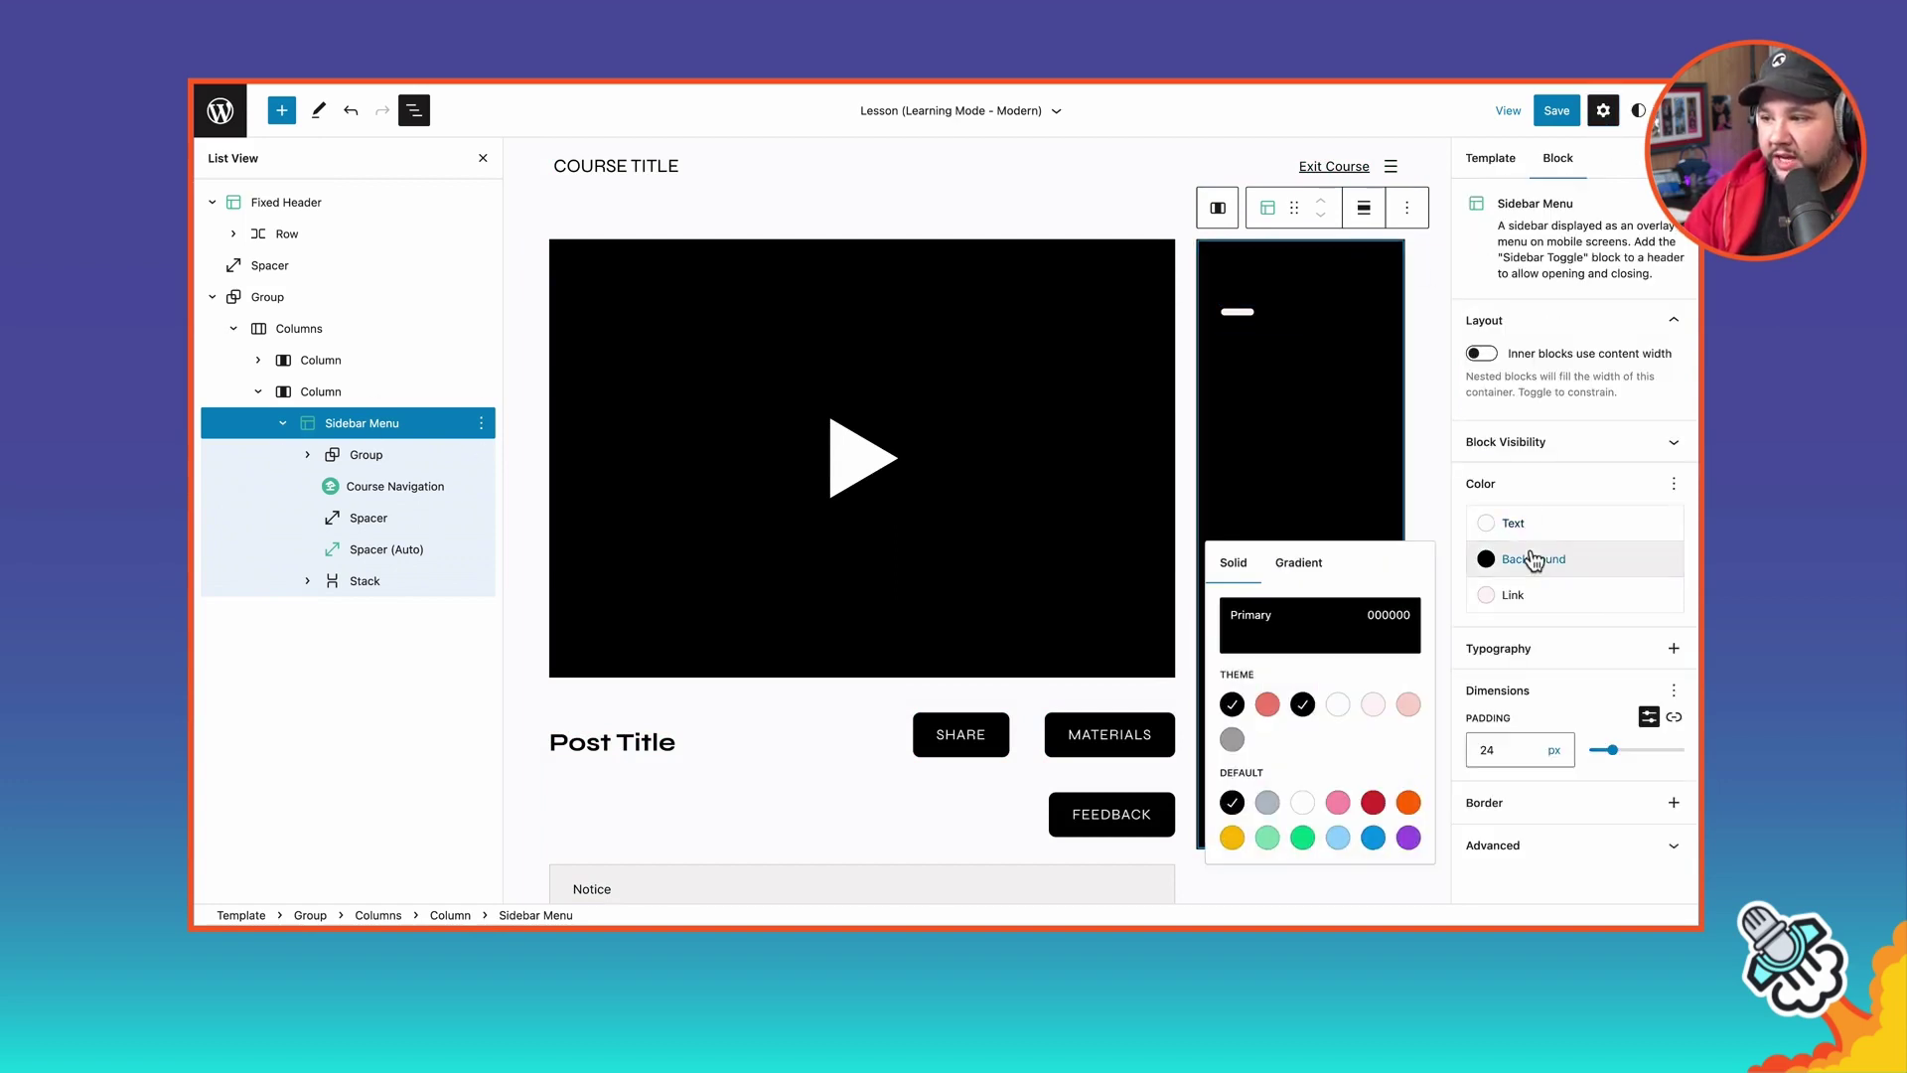
{"action": "left_click", "coordinate": [1334, 703]}
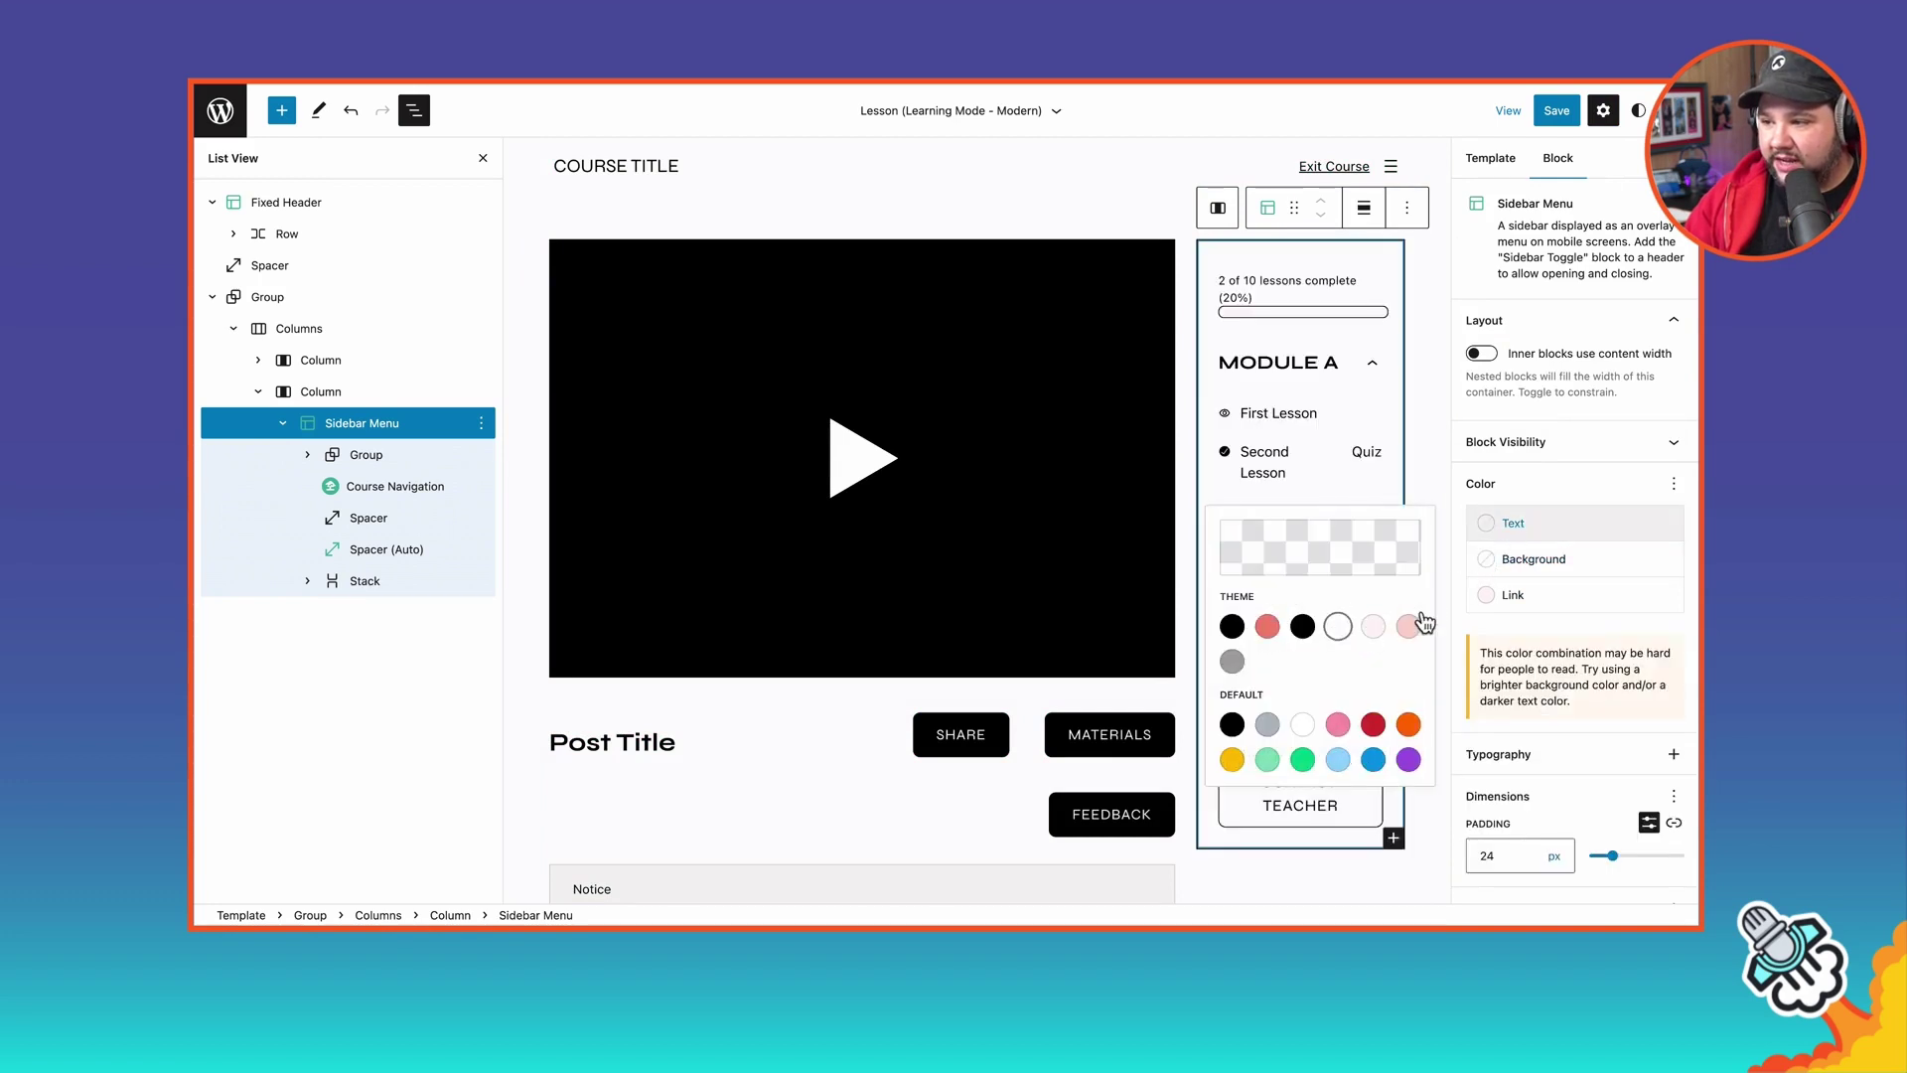
{"action": "left_click", "coordinate": [1503, 607]}
{"action": "left_click", "coordinate": [1374, 701]}
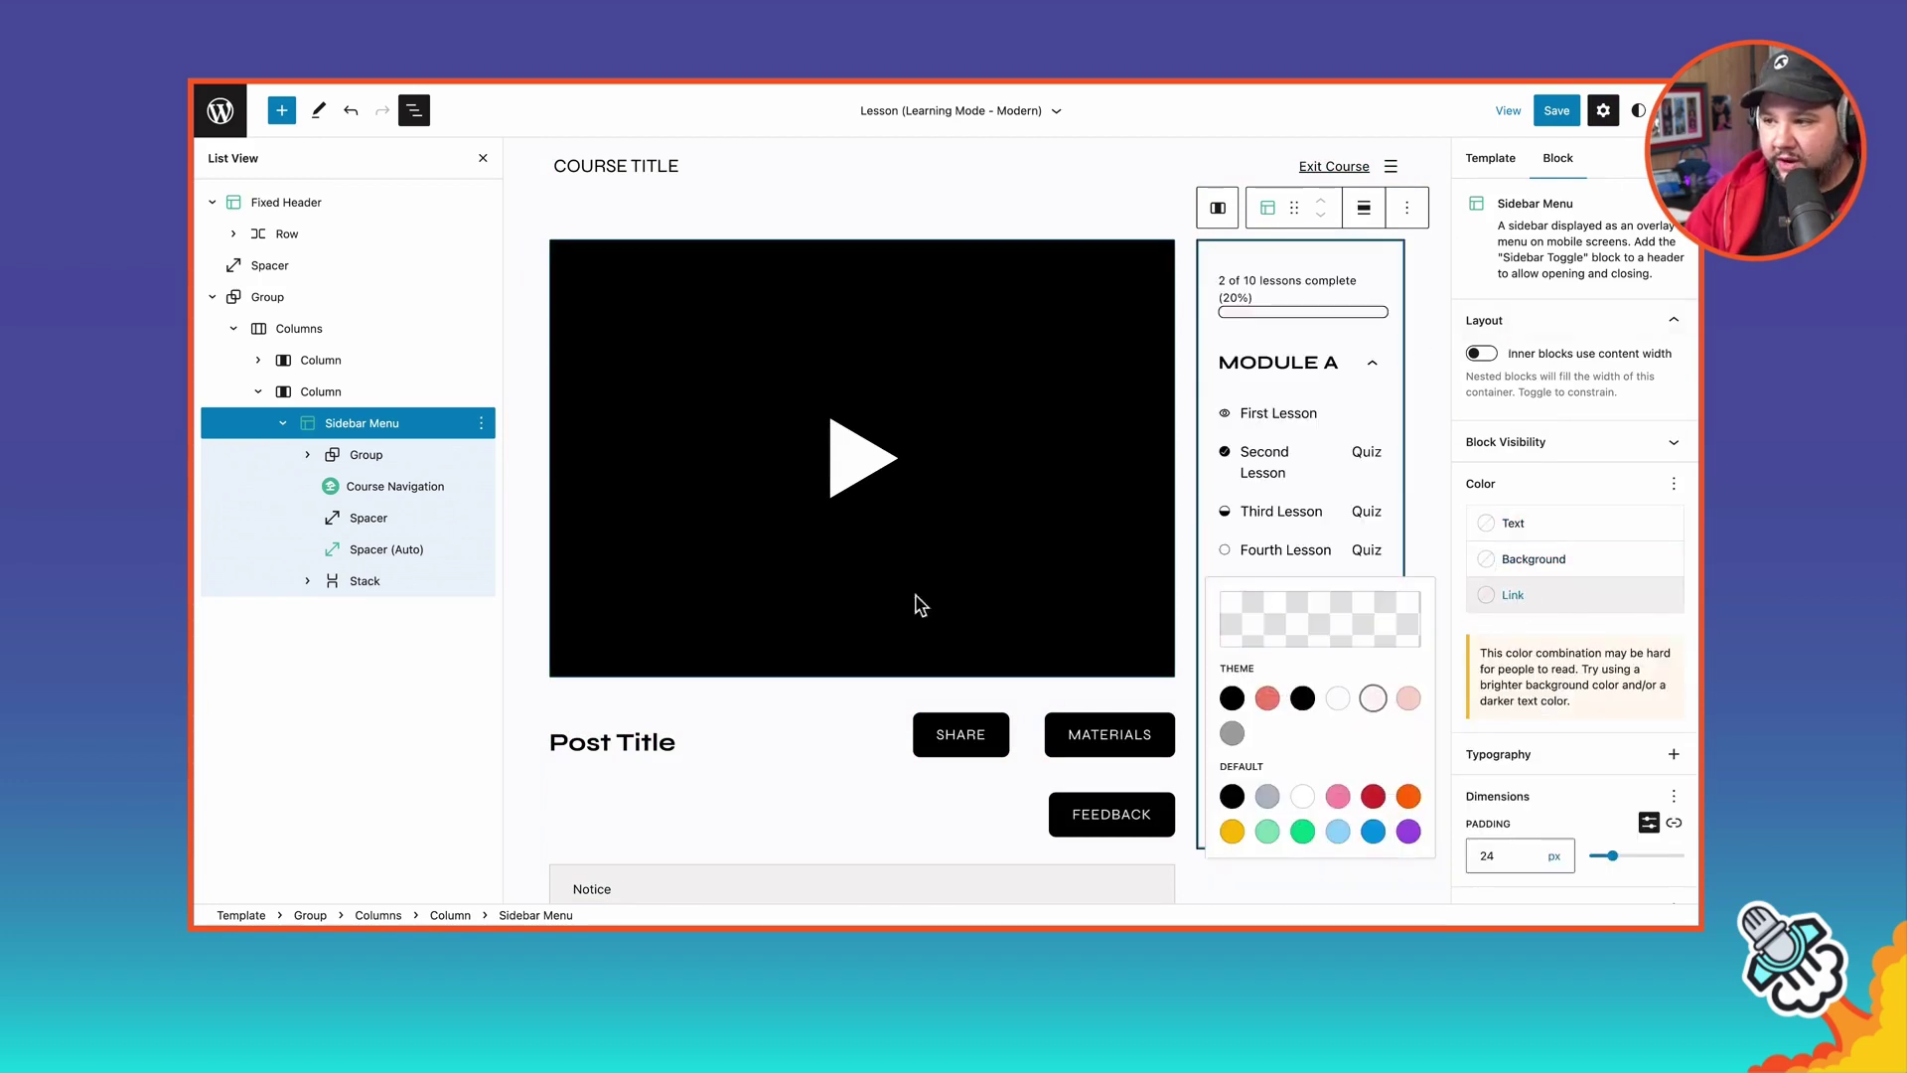
{"action": "left_click", "coordinate": [434, 725]}
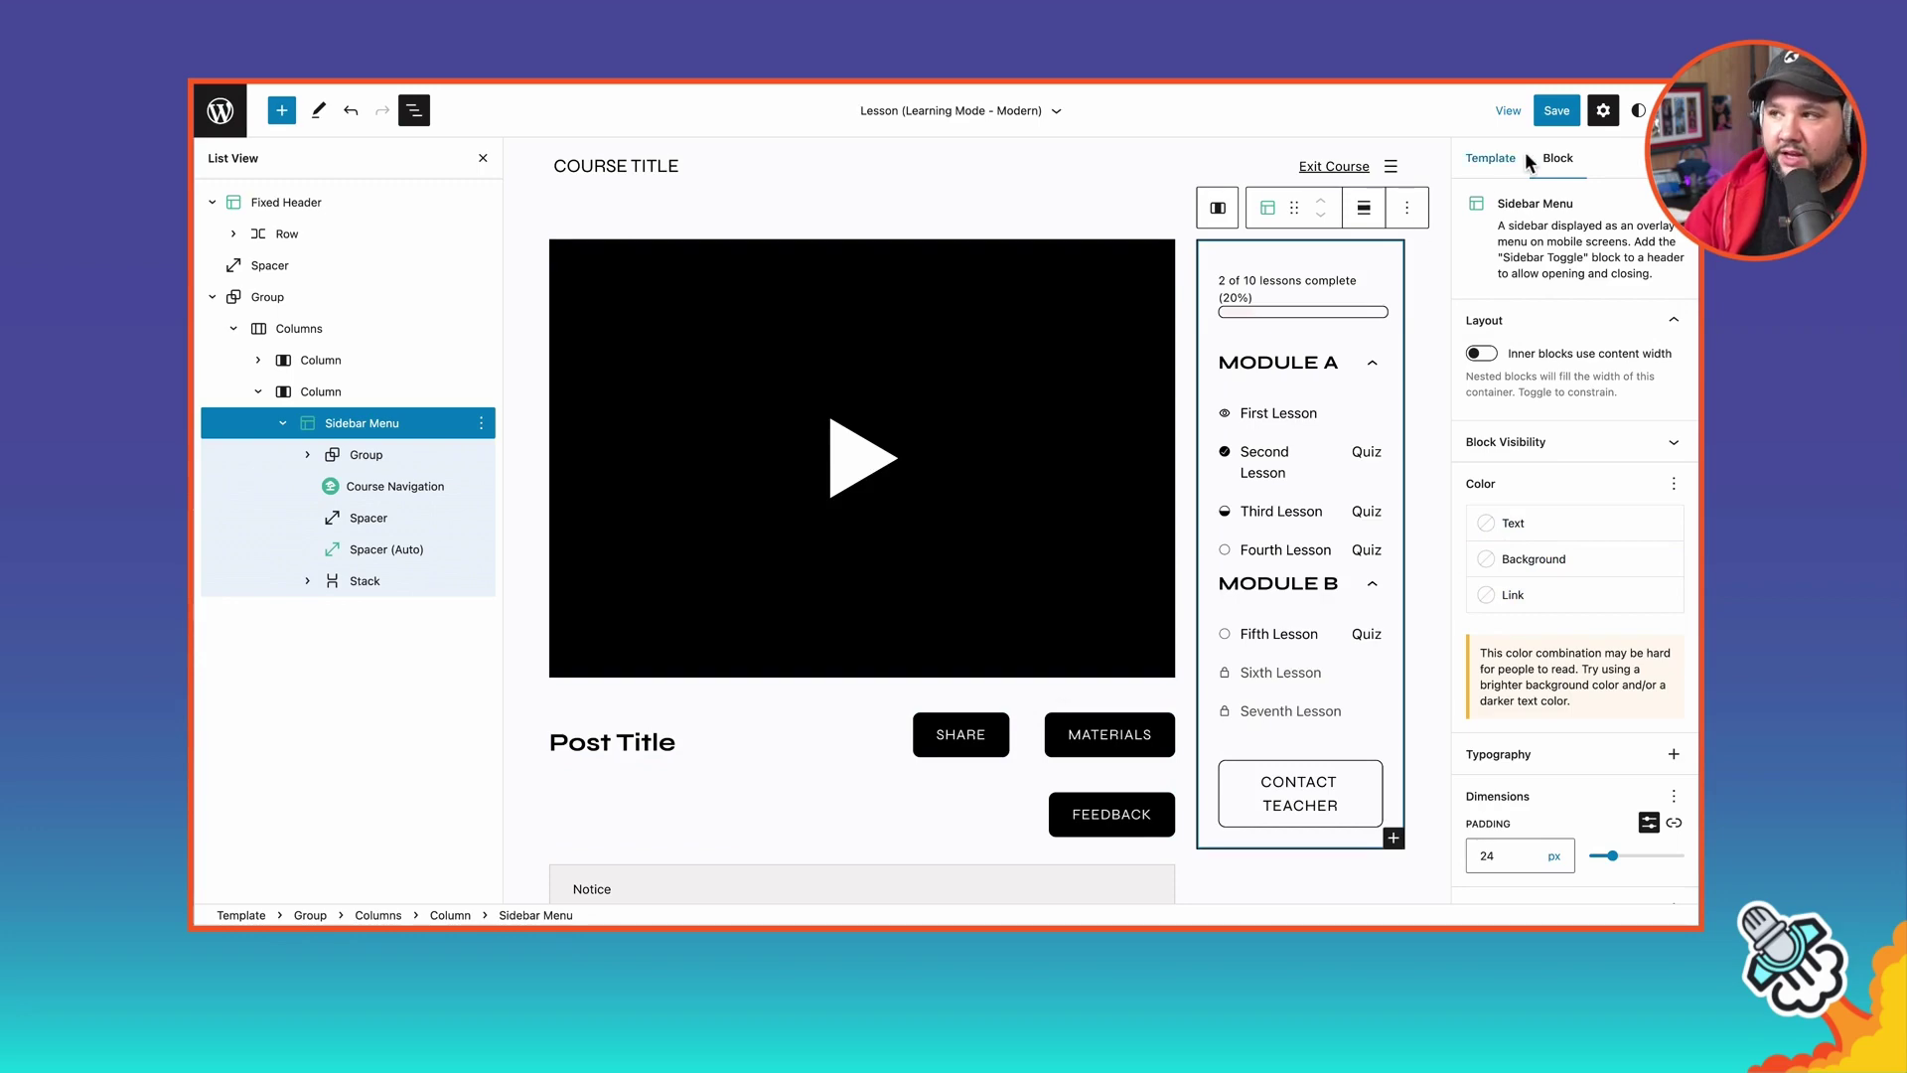
{"action": "left_click", "coordinate": [1554, 114]}
{"action": "left_click", "coordinate": [1551, 123]}
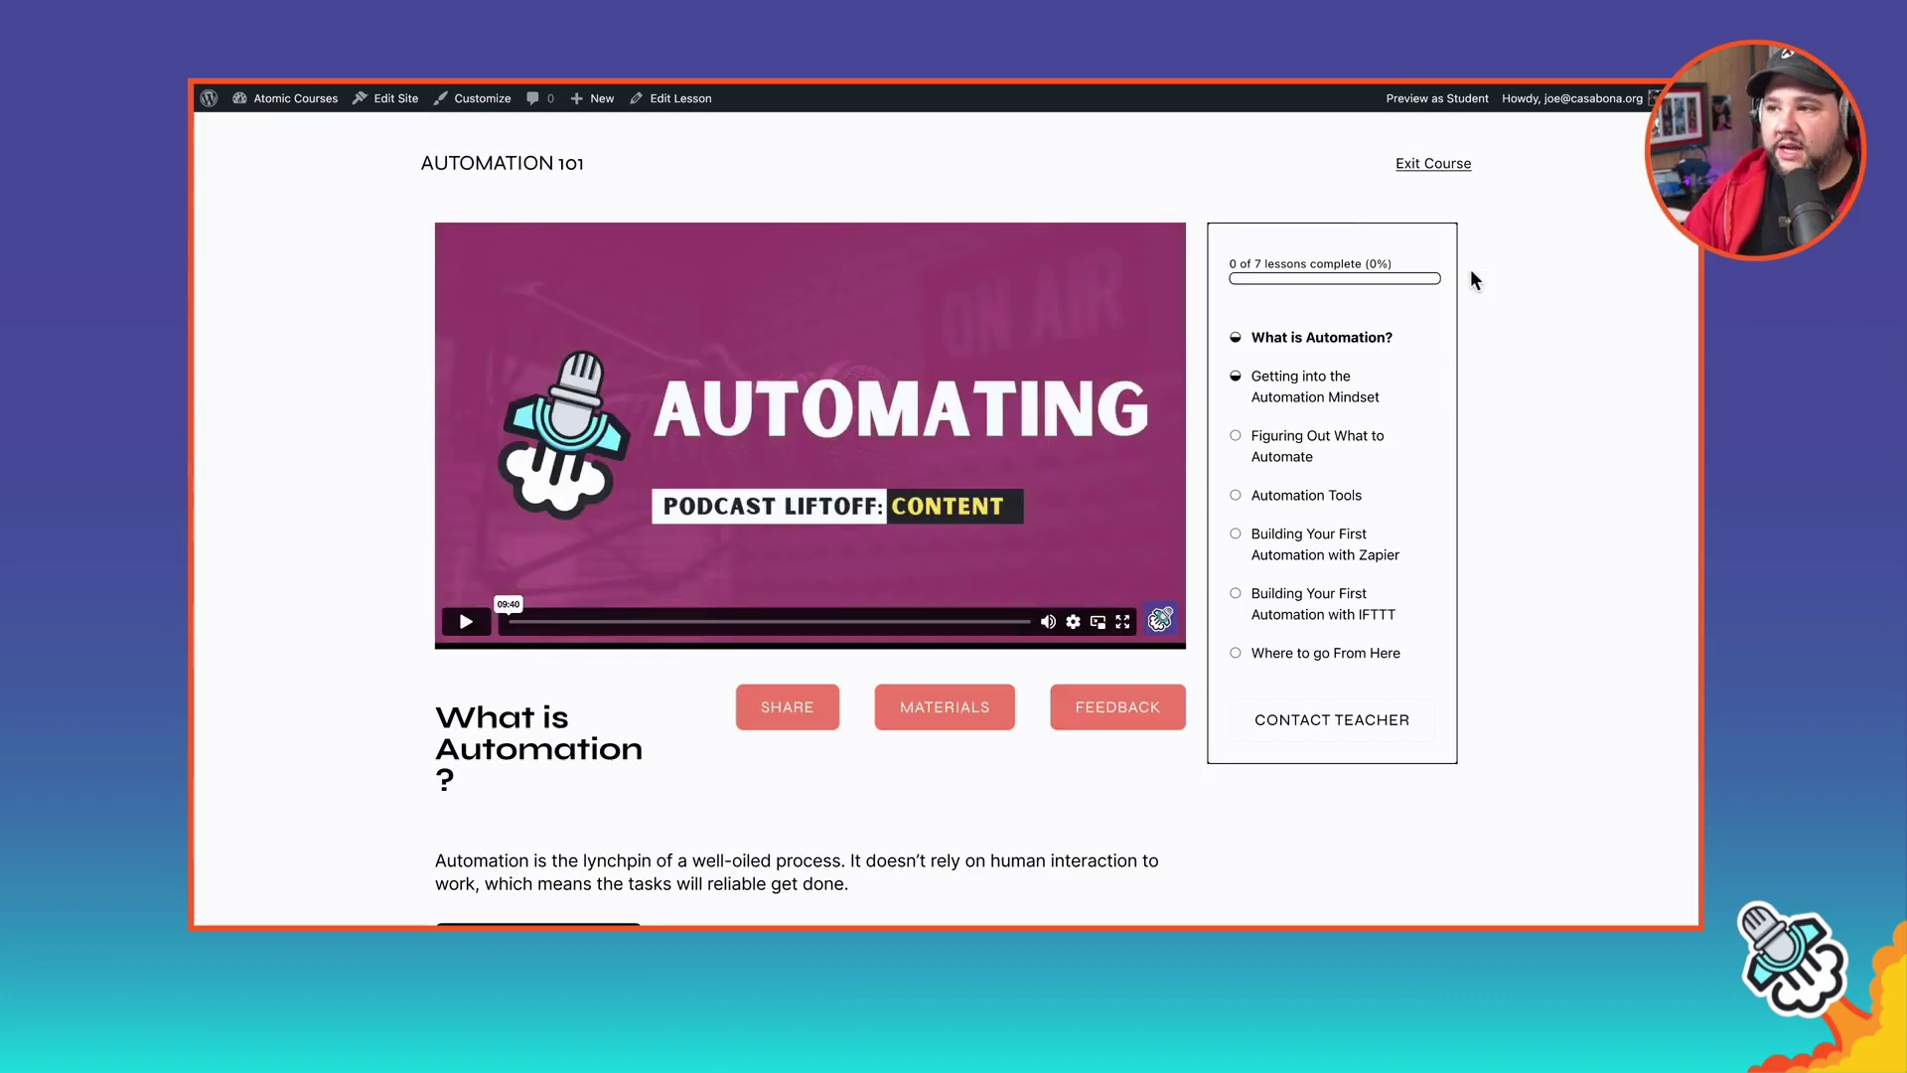
Scroll the live What is Automation? lesson to review the light layout and coral buttons
{"action": "scroll", "coordinate": [907, 659], "scroll_direction": "down", "scroll_amount": 2}
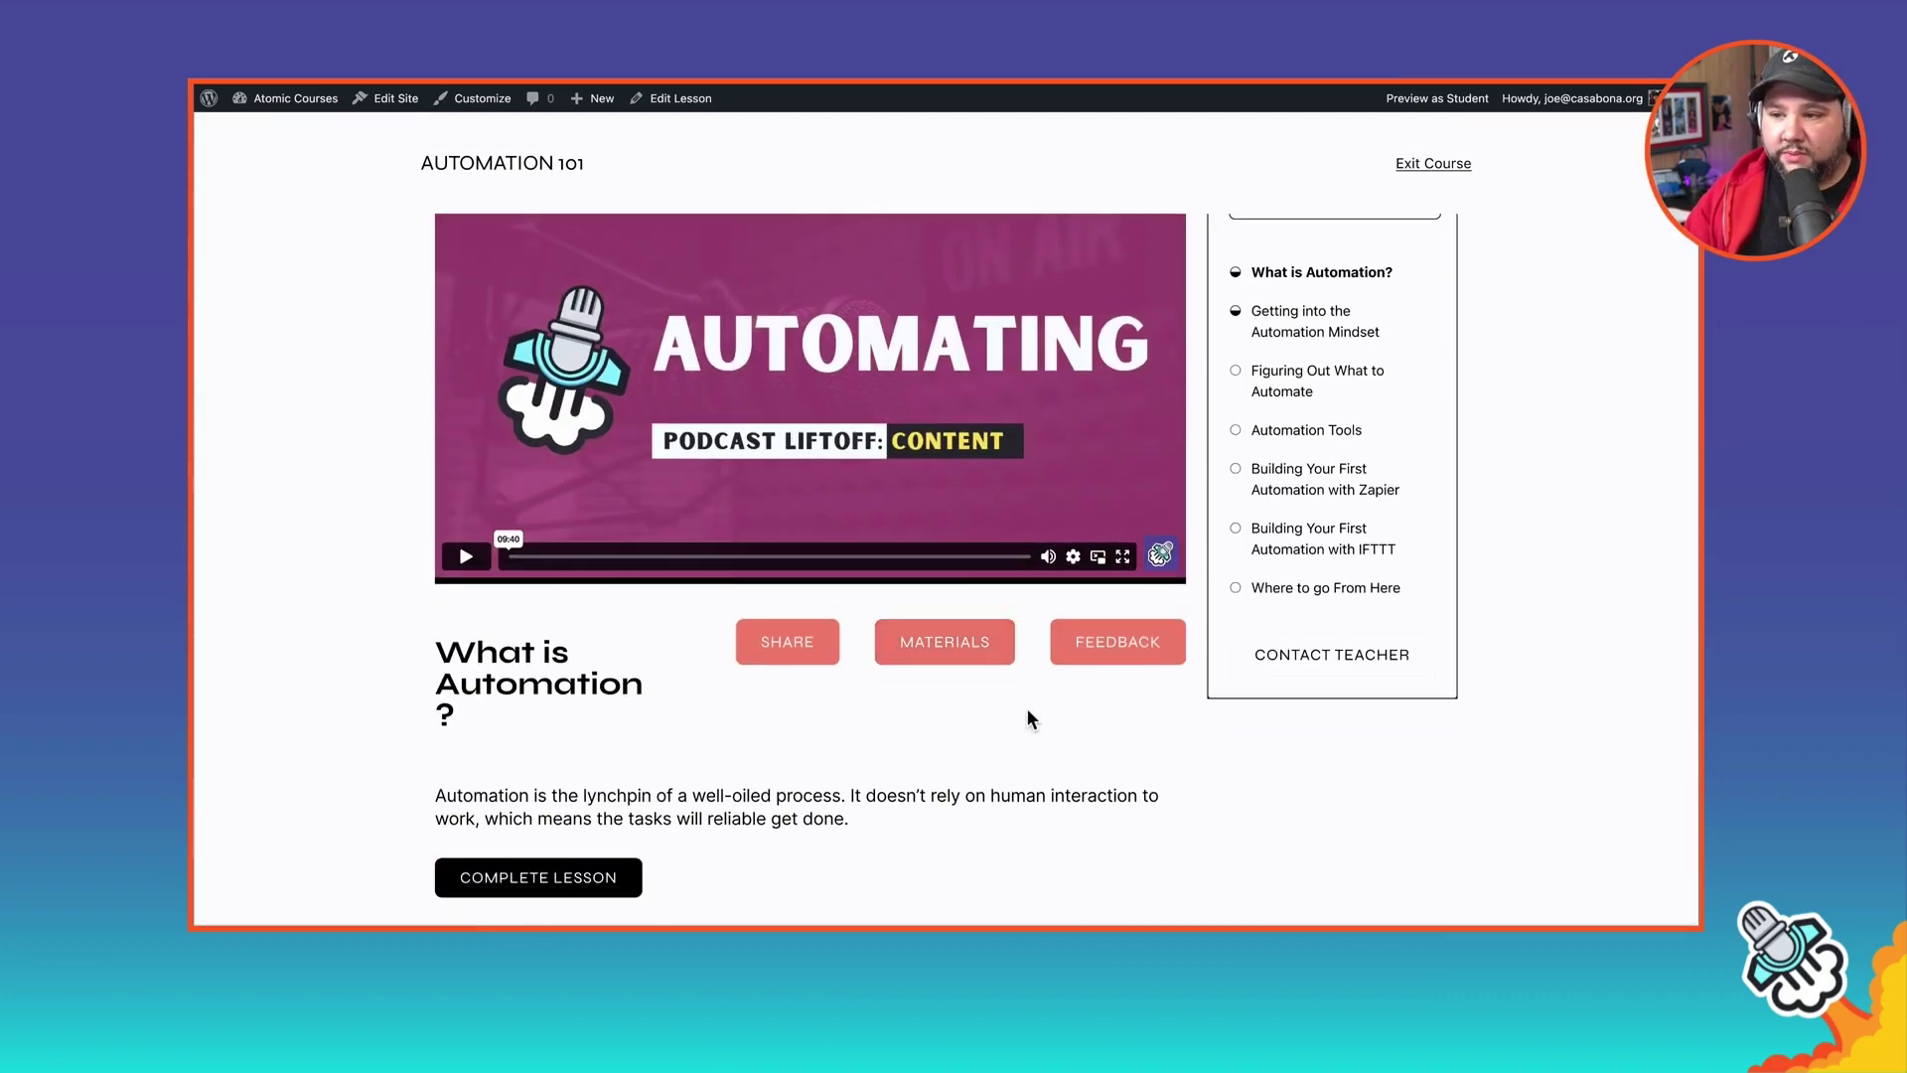
{"action": "scroll", "coordinate": [1027, 707], "scroll_direction": "up", "scroll_amount": 2}
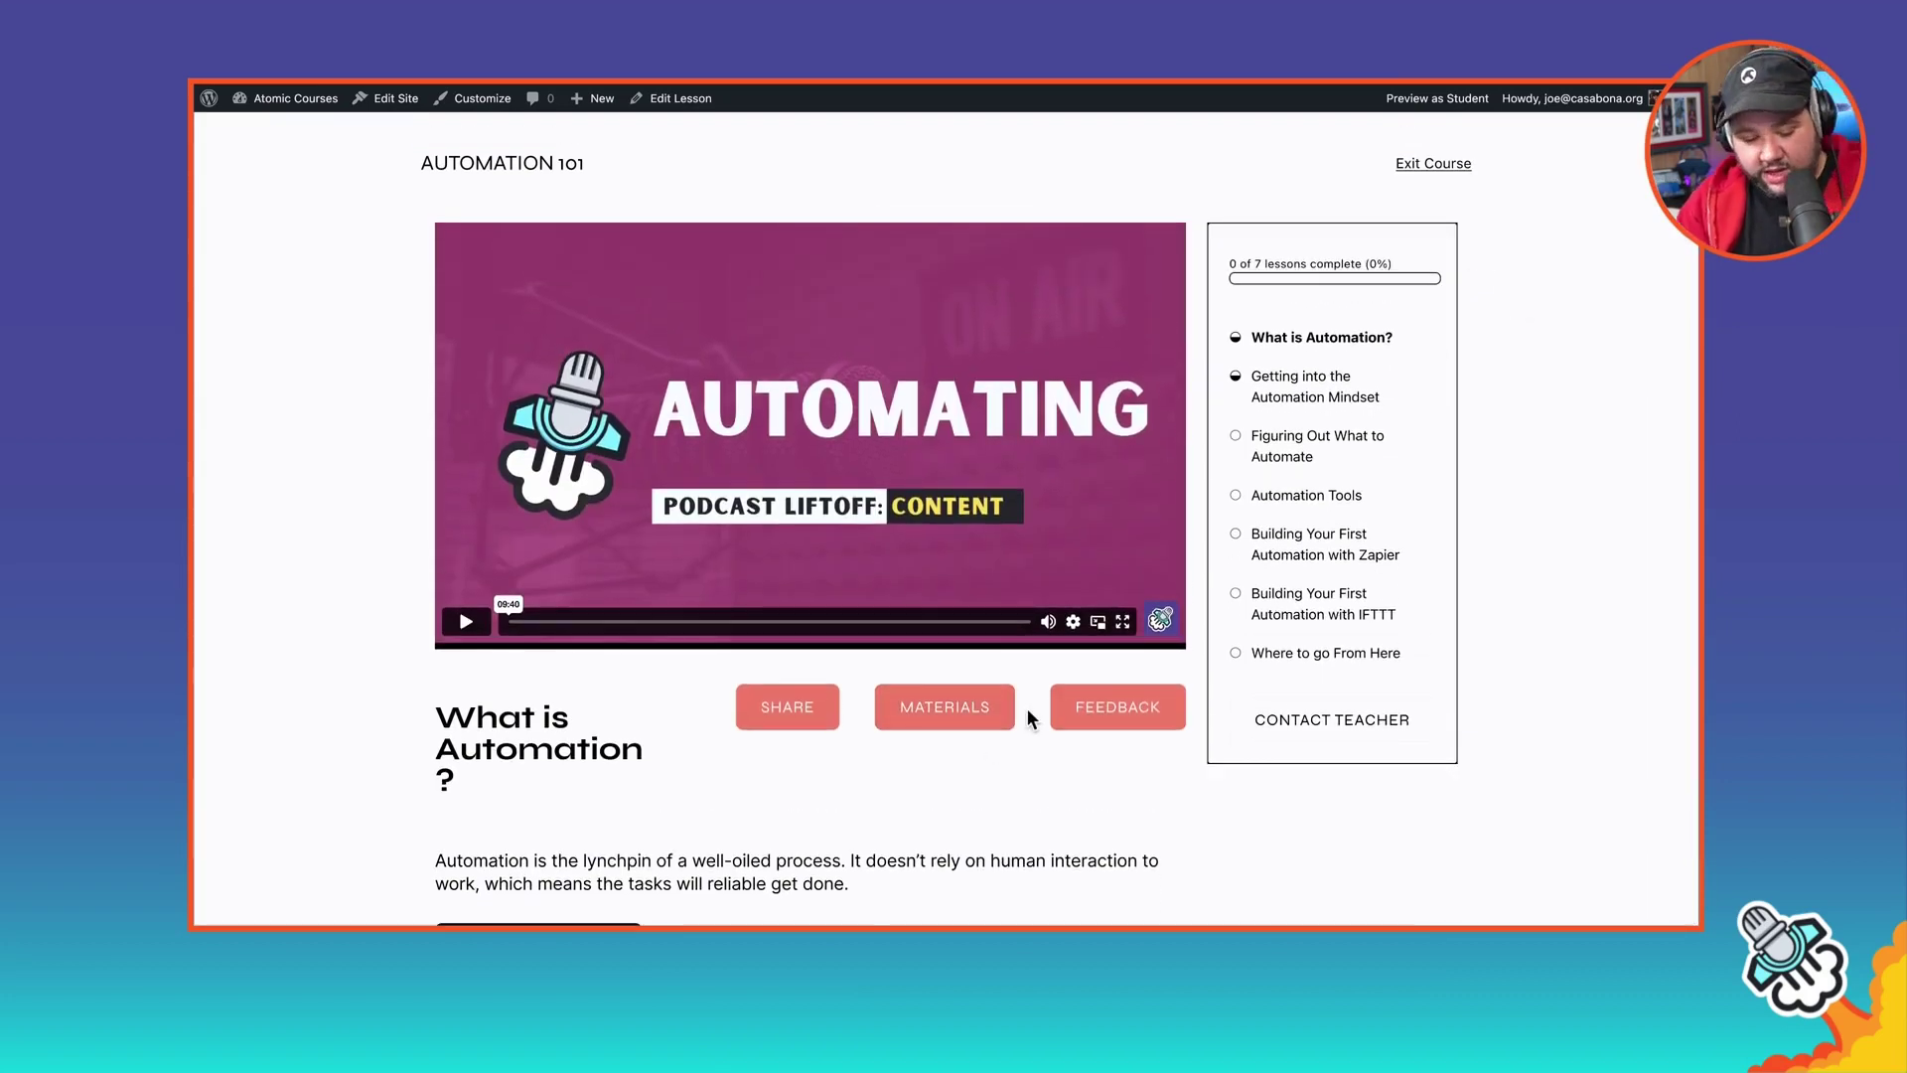